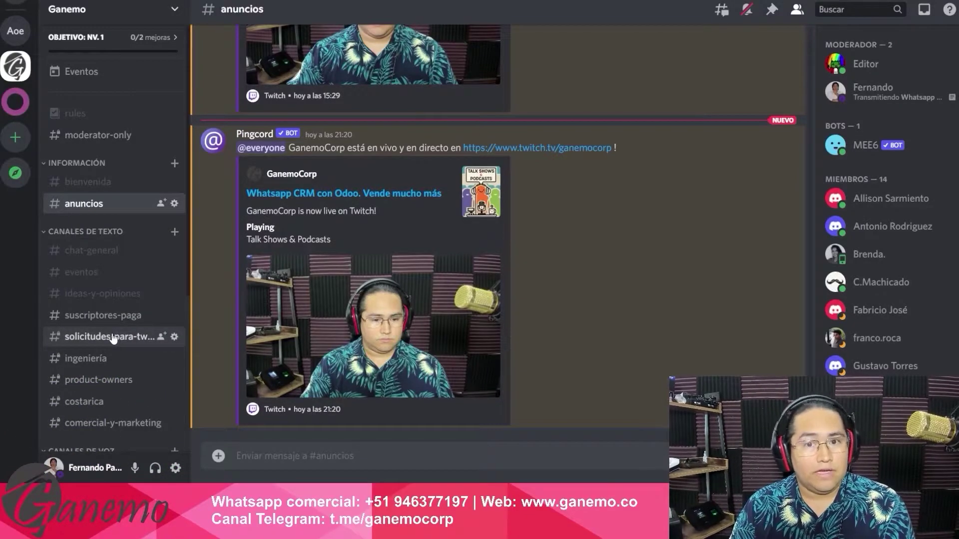
scroll(134, 265, down, 5)
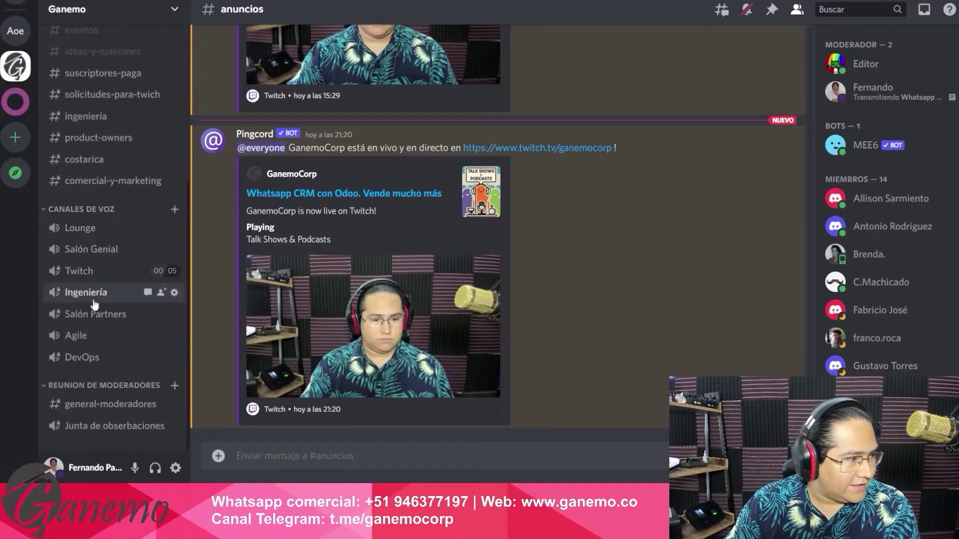
scroll(107, 337, up, 5)
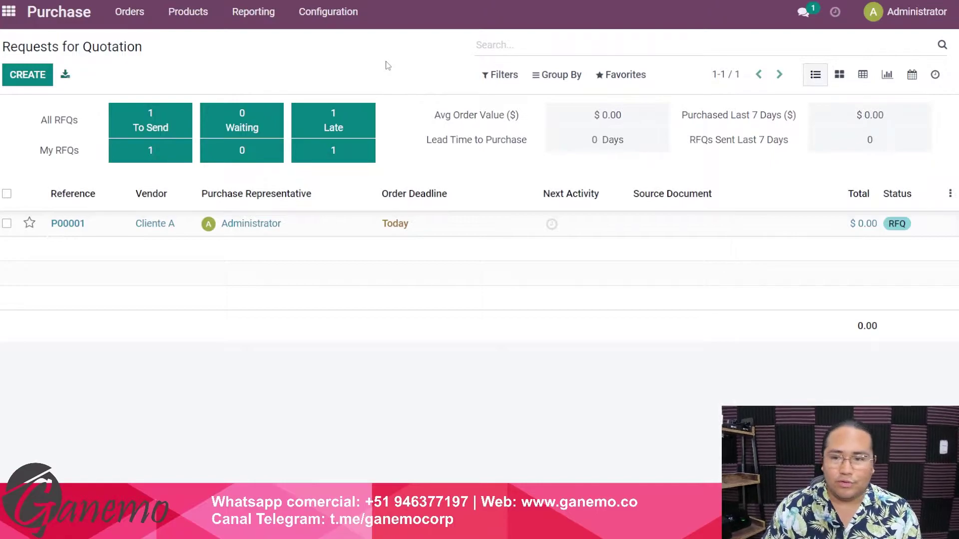
Step: Search the available apps for "studio" and install the Studio app
click(9, 11)
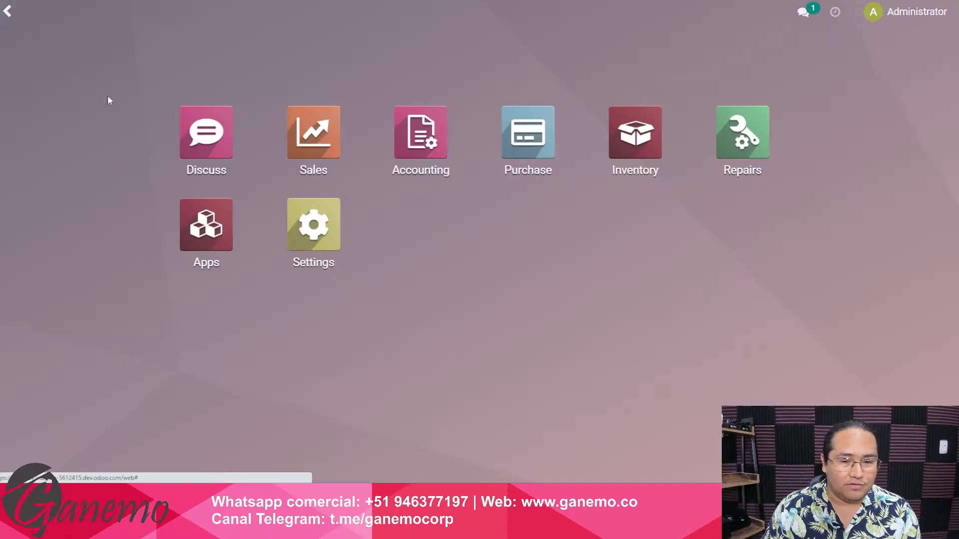
click(217, 248)
text(studio)
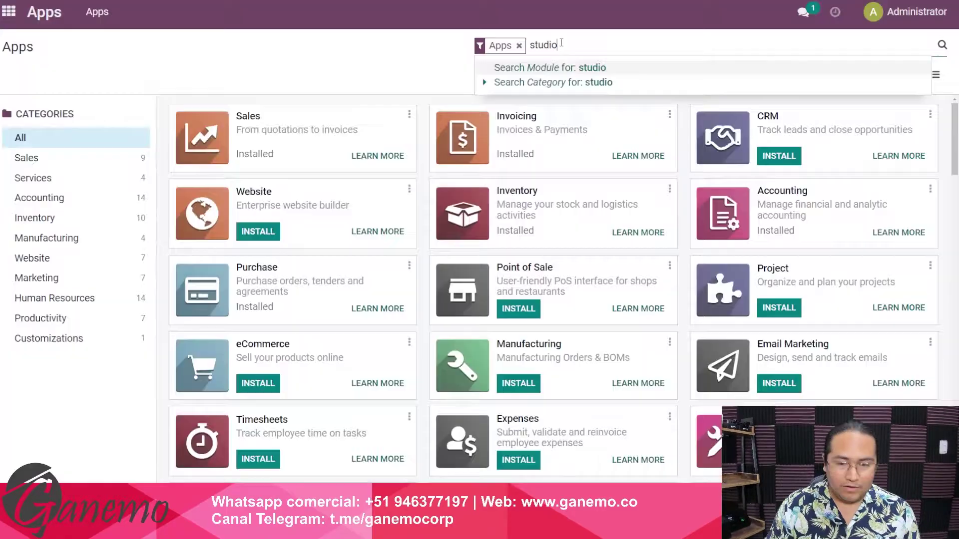
key(Return)
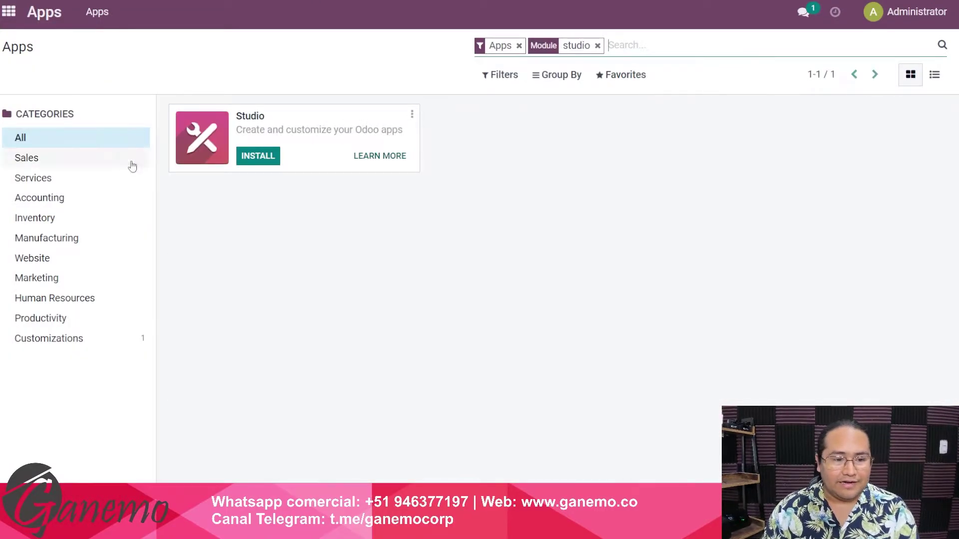
click(267, 154)
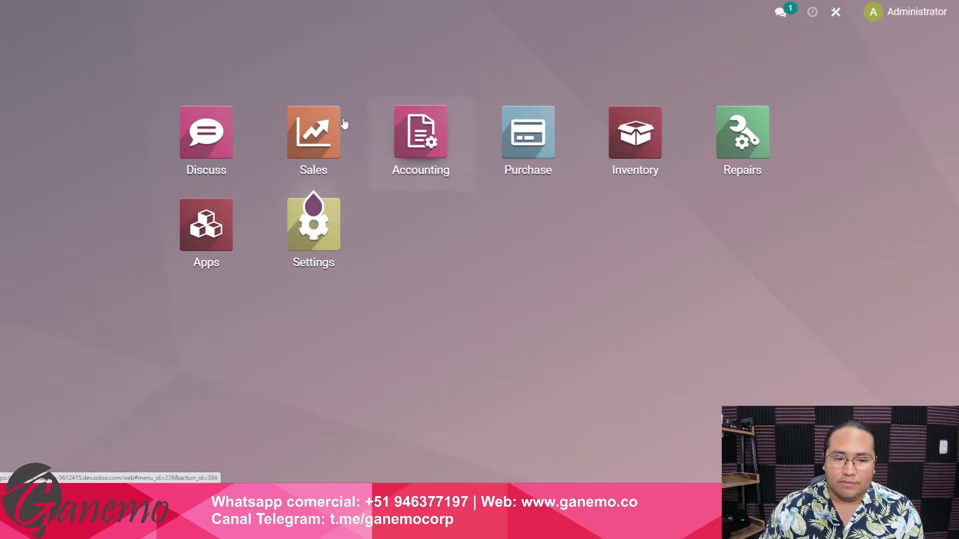
Step: Create a new quotation in Sales and choose Cliente A as its customer
click(426, 136)
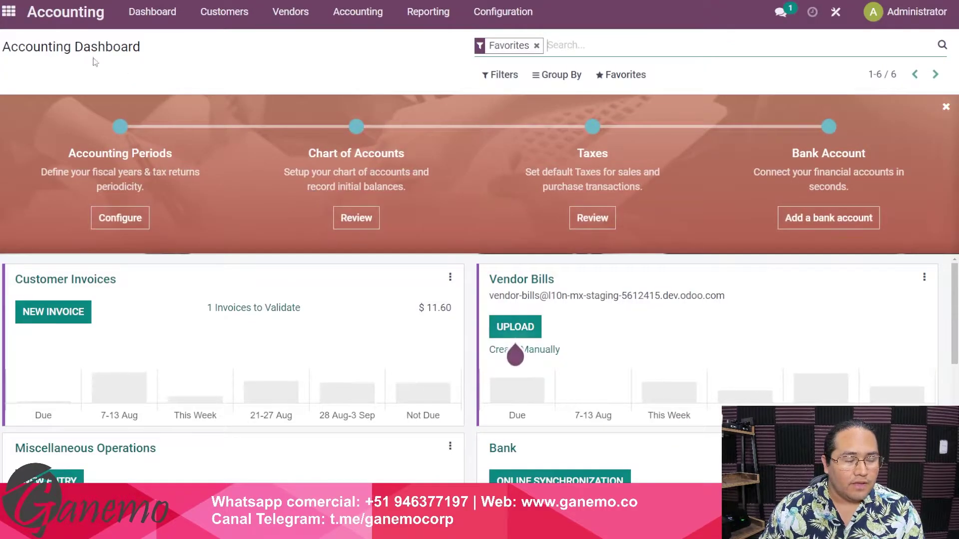
click(8, 12)
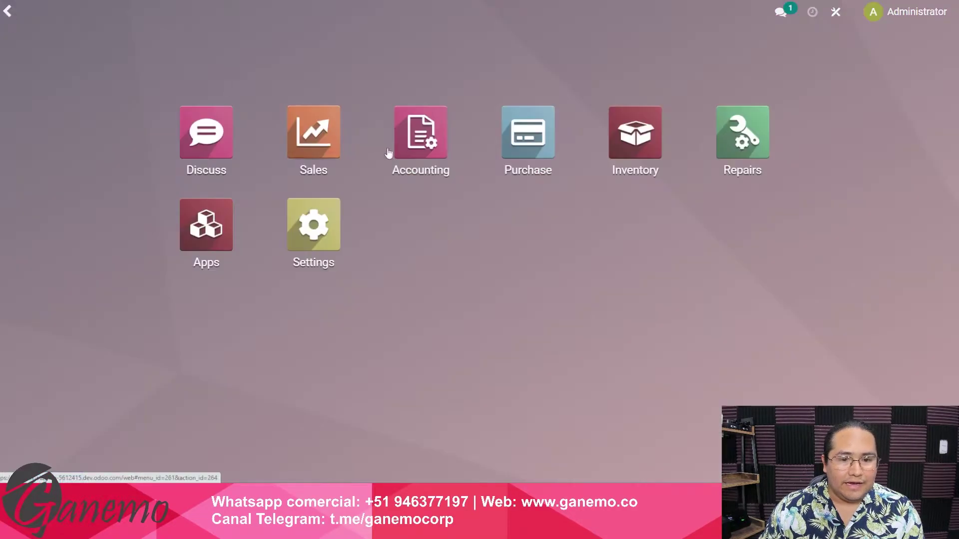
click(331, 131)
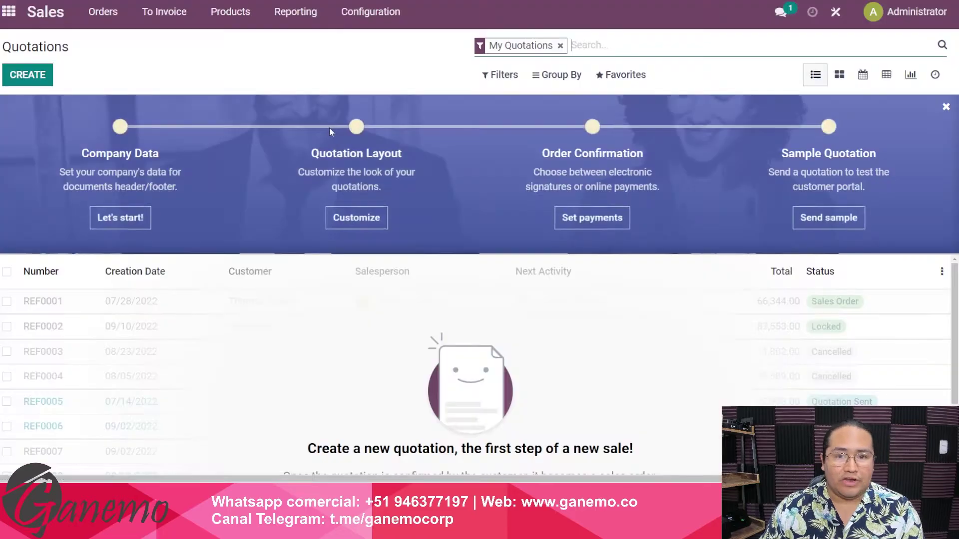
click(560, 45)
click(27, 75)
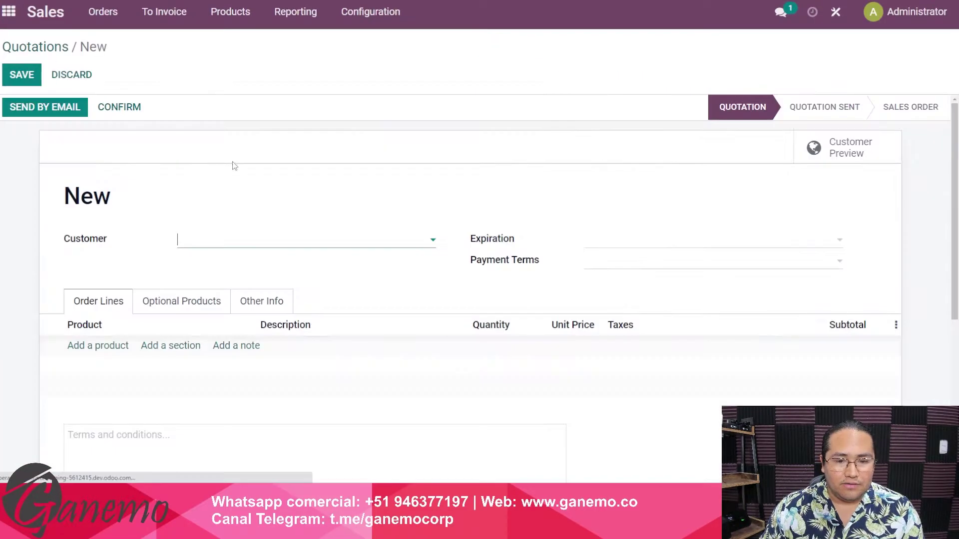
click(205, 242)
click(226, 263)
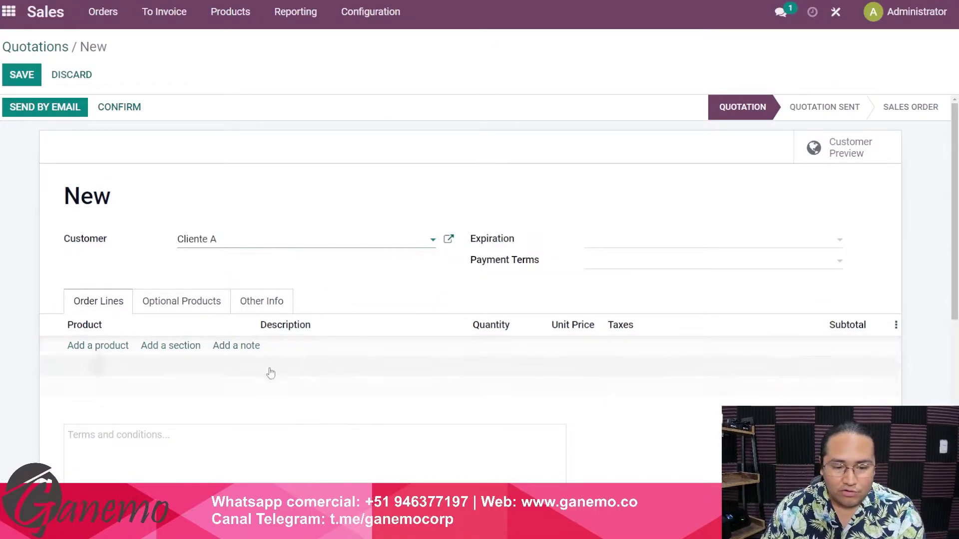
Step: Examine the quotation's Other Info section, especially the Customer Reference field
click(195, 307)
click(254, 302)
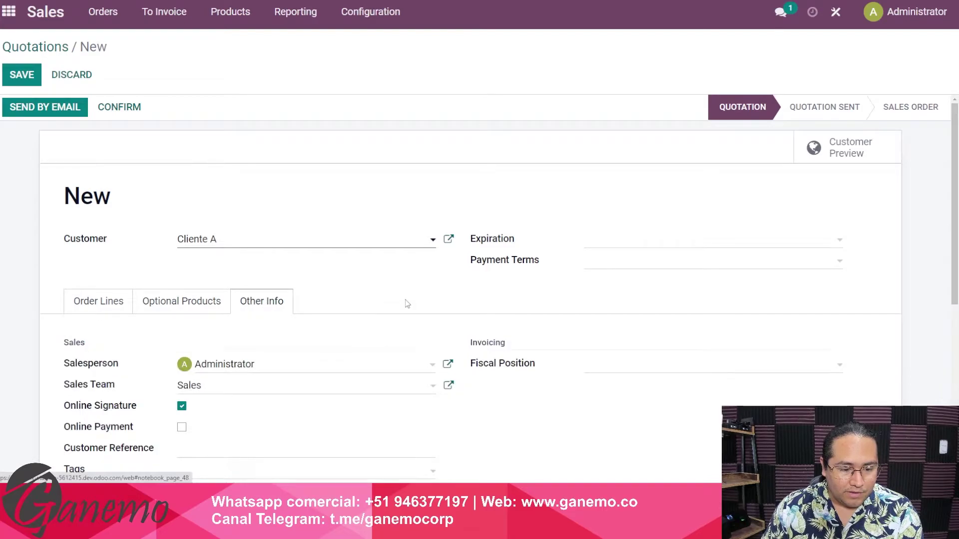
scroll(406, 302, down, 2)
scroll(407, 305, up, 1)
scroll(412, 310, down, 1)
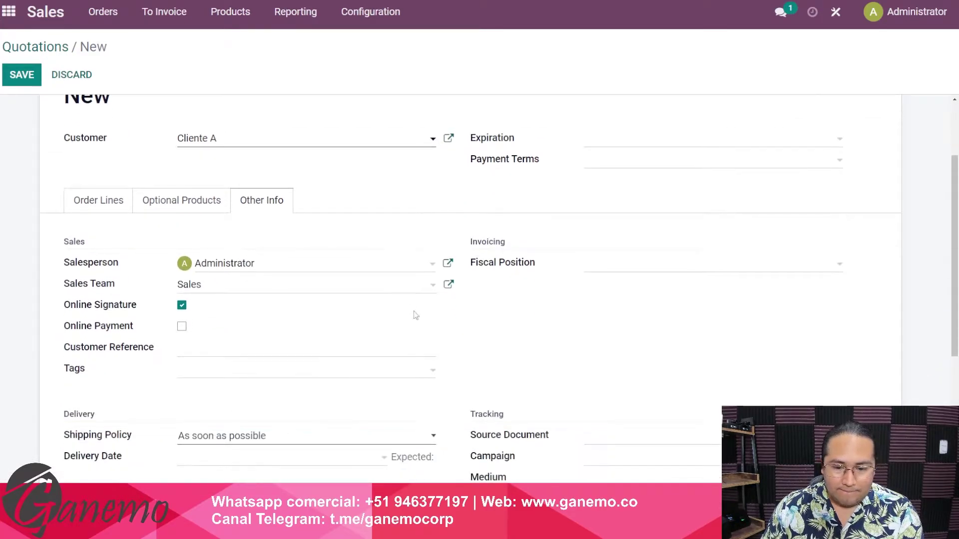
scroll(415, 318, down, 1)
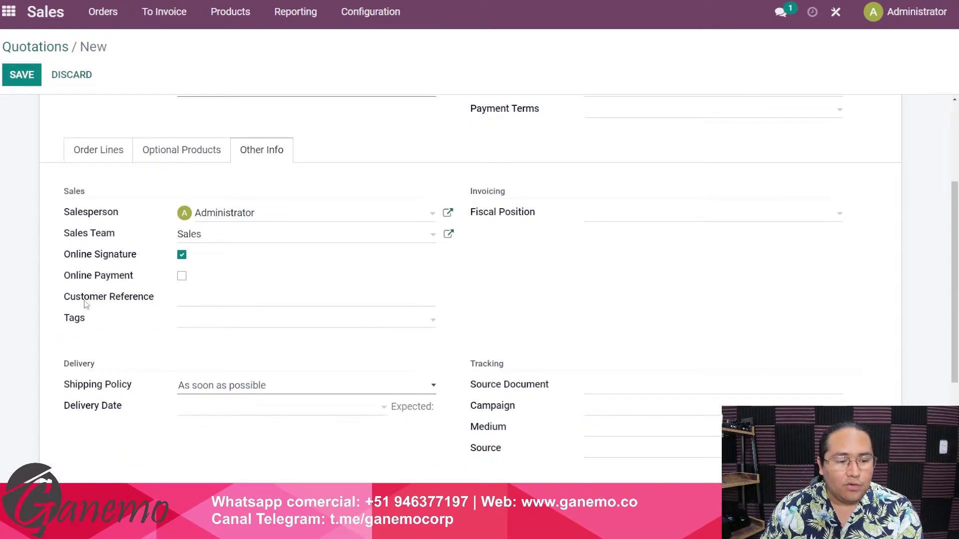
drag(84, 300, 147, 309)
click(197, 298)
scroll(220, 279, up, 1)
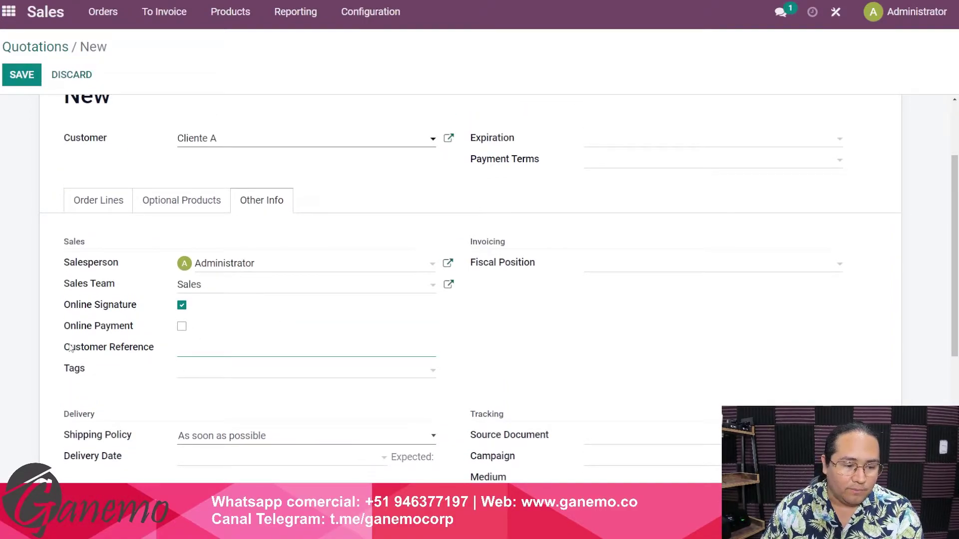
drag(70, 348, 141, 353)
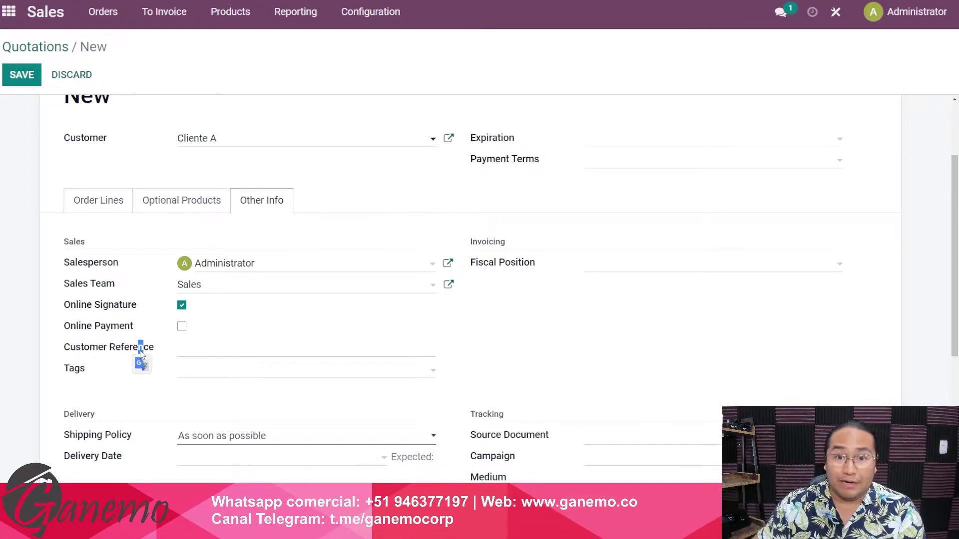
click(141, 353)
scroll(275, 342, up, 2)
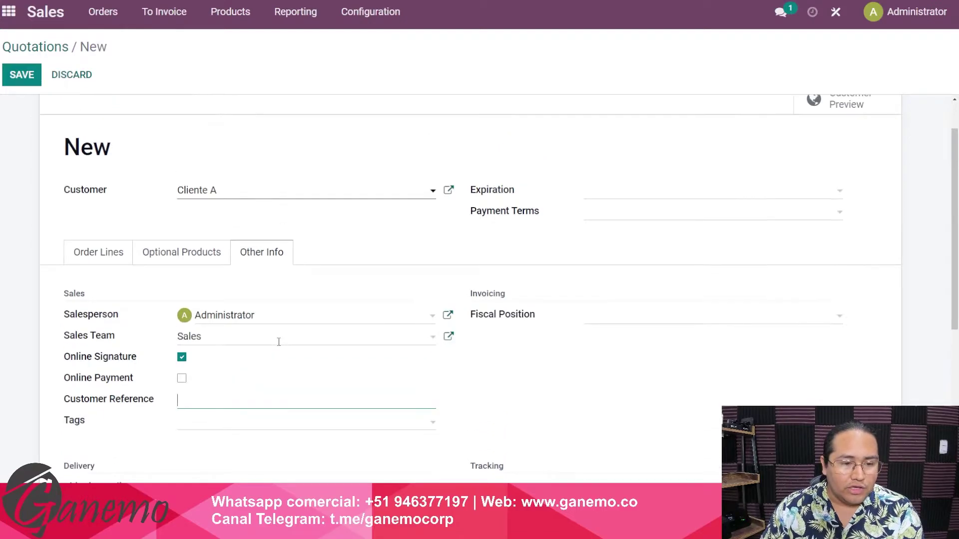
Step: Open the quotation form in Studio and move the Customer Reference field from Other Info to directly below Customer
click(834, 20)
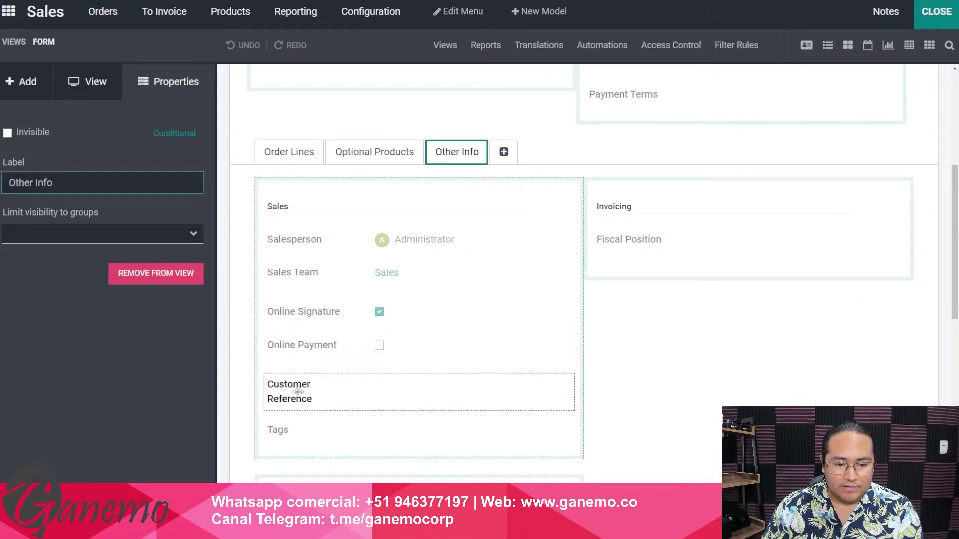
click(364, 385)
scroll(356, 390, up, 1)
scroll(356, 390, up, 2)
scroll(316, 432, down, 2)
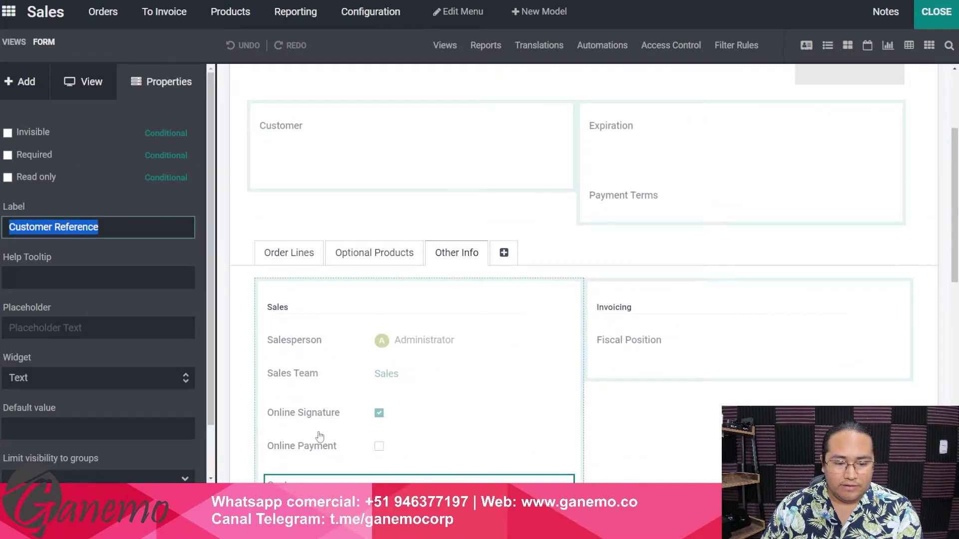
drag(303, 430, 325, 90)
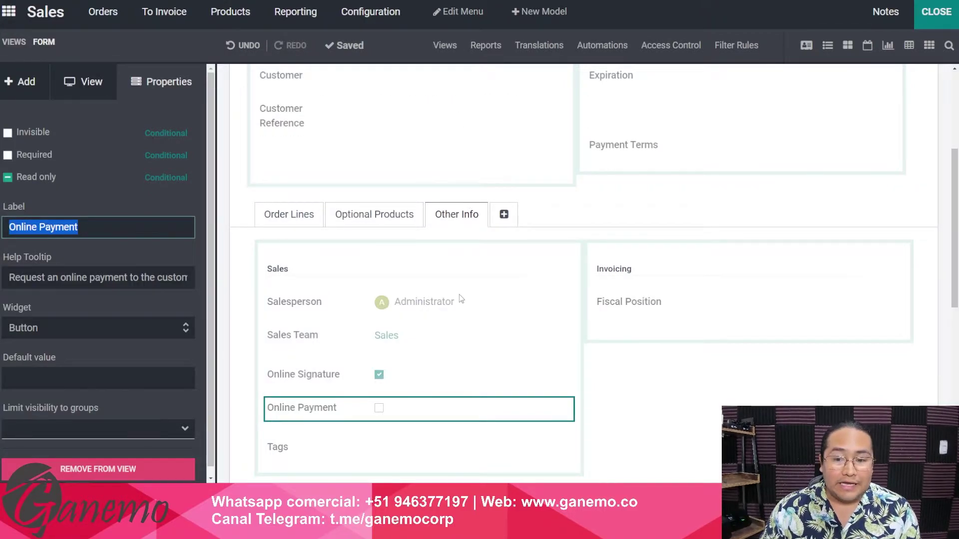
Step: Add a Many2one field related to Analytic Account below Customer Reference in the form's header group
click(20, 83)
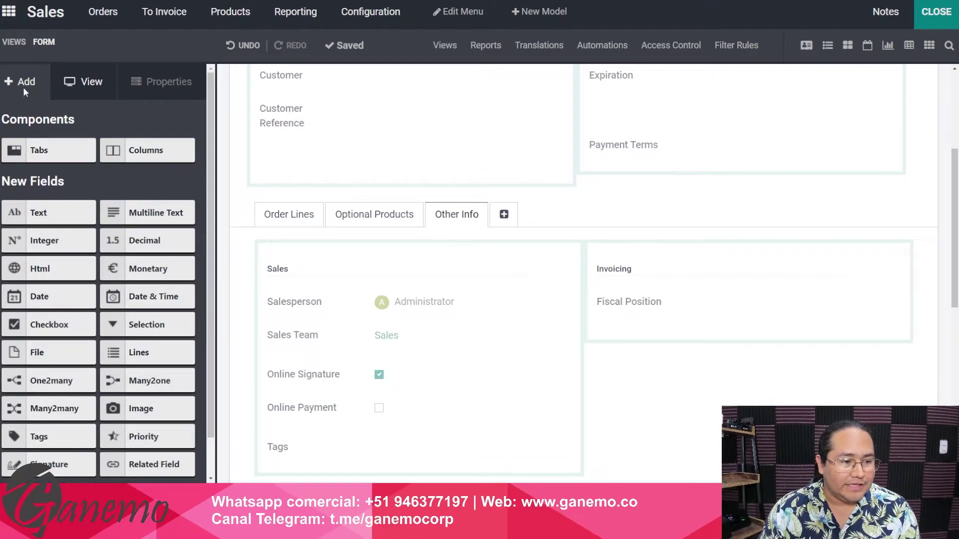
drag(4, 181, 49, 195)
click(61, 184)
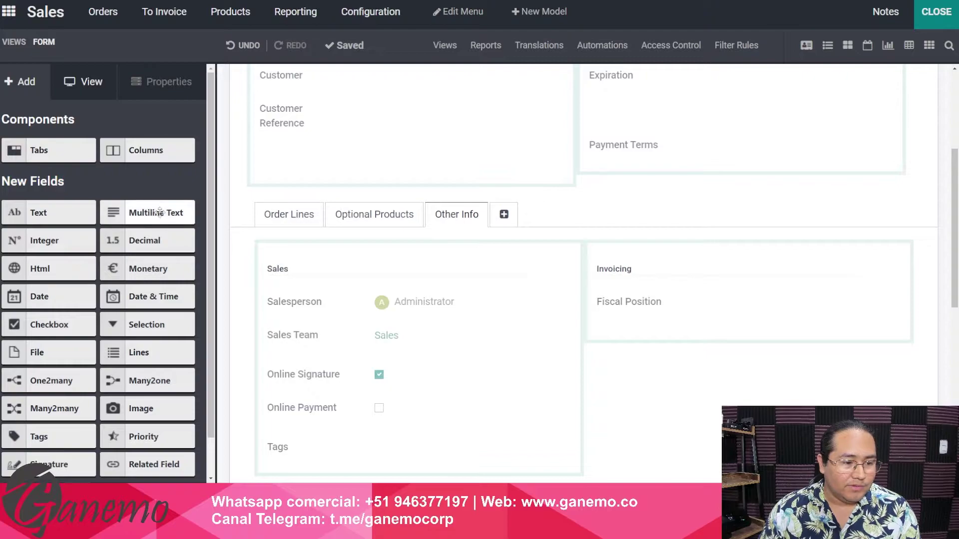
scroll(160, 220, down, 1)
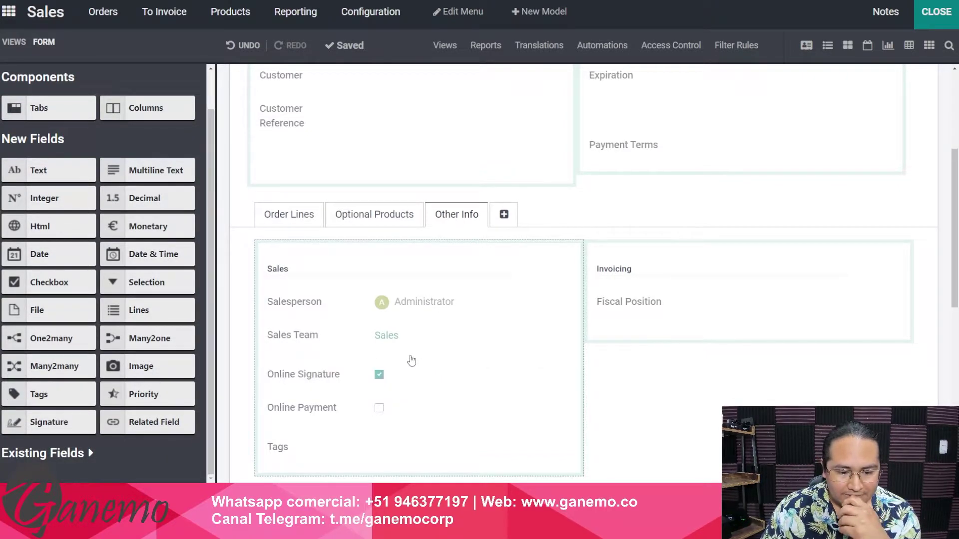
scroll(385, 345, up, 1)
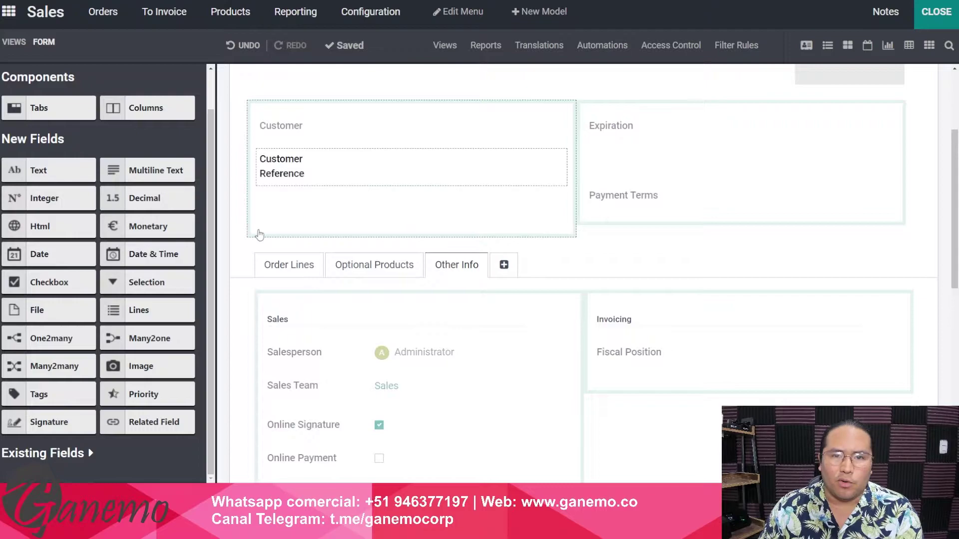
drag(116, 339, 287, 208)
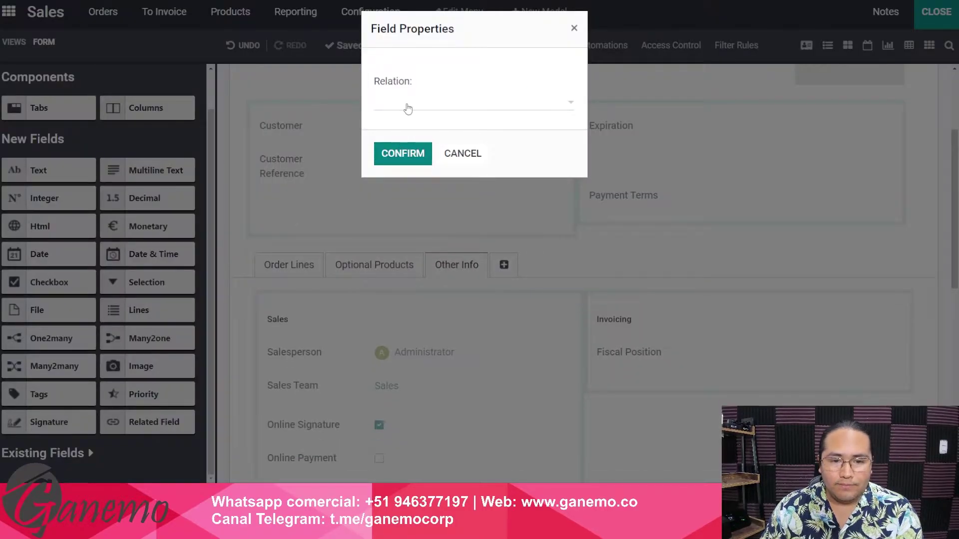
click(387, 103)
click(439, 144)
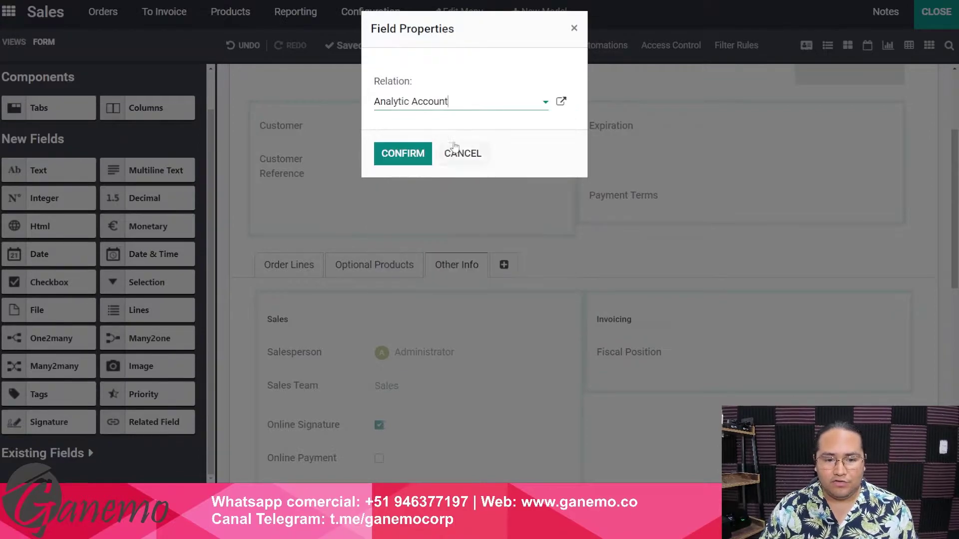
click(411, 156)
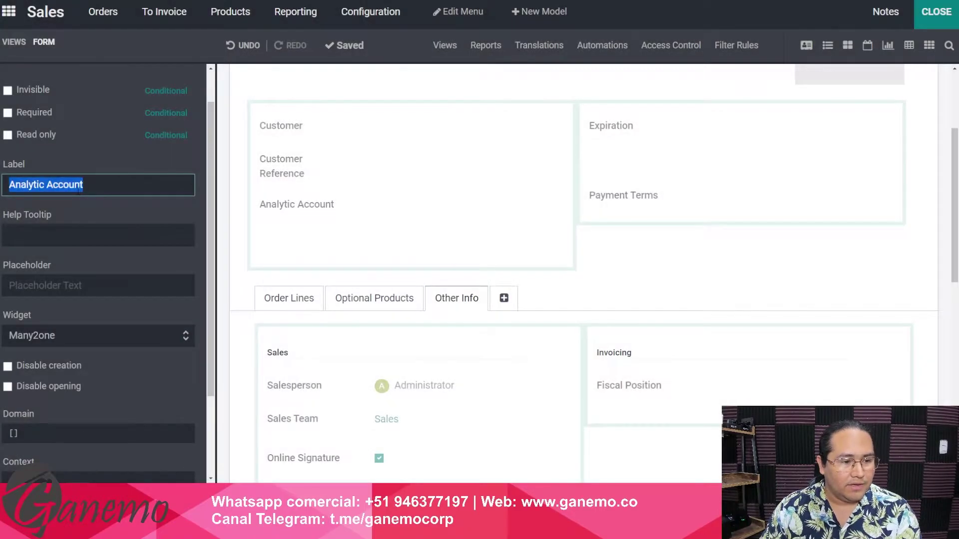
Step: Rename the Analytic Account field's label to Project and close Studio
click(76, 185)
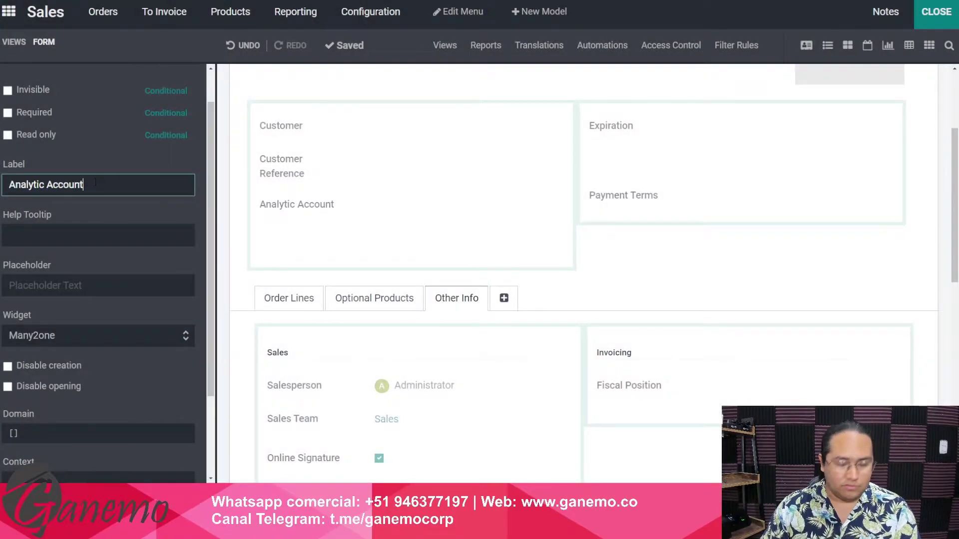
key(Return)
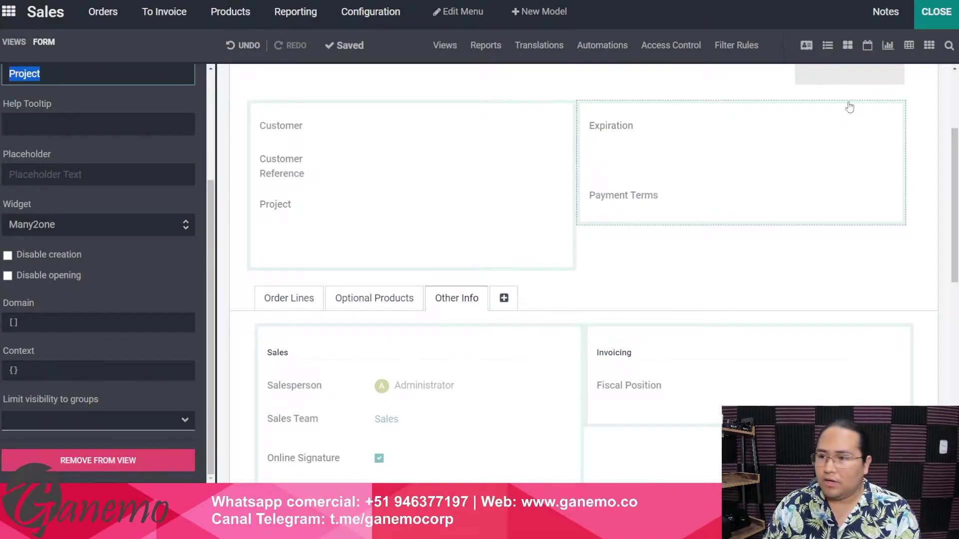
click(932, 15)
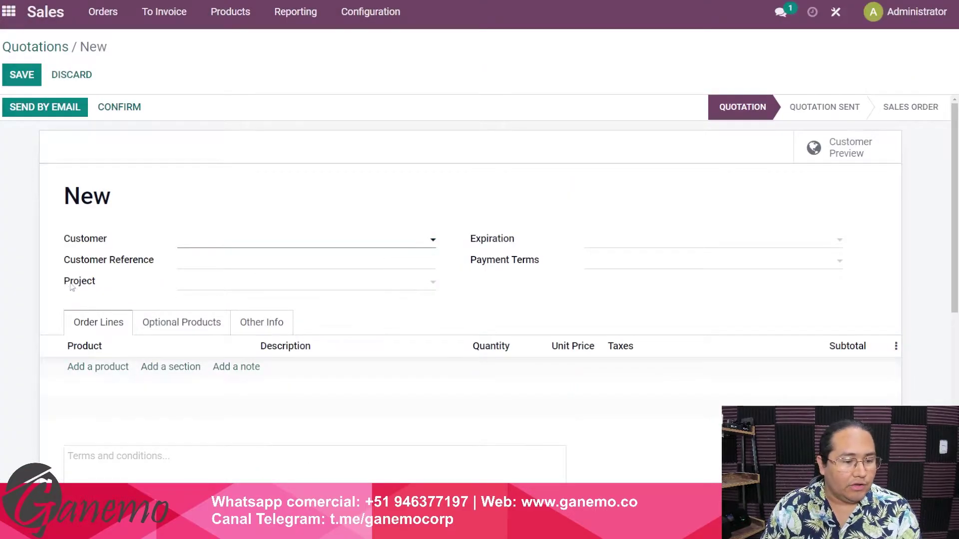
Step: Check the Project field on the new quotation by opening its list of choices
drag(65, 283, 96, 283)
click(113, 293)
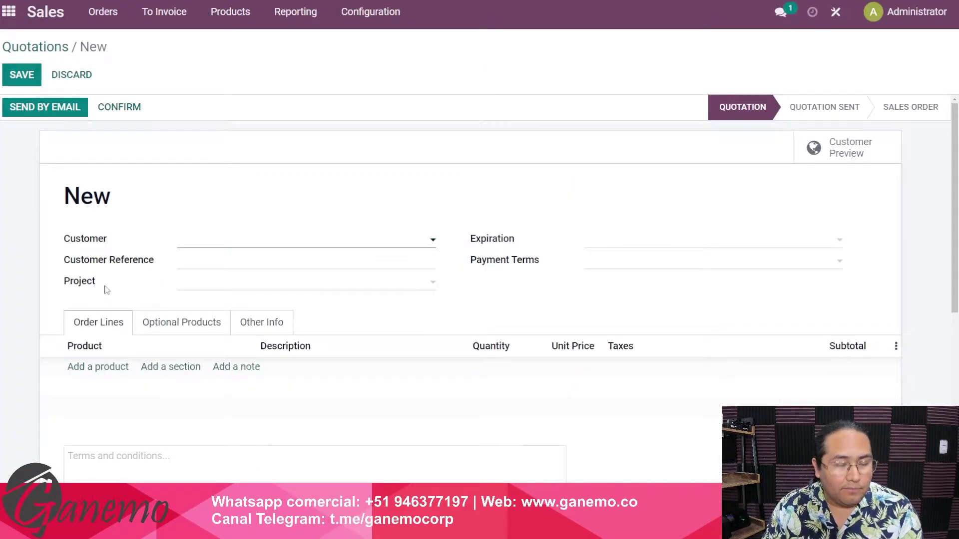
click(200, 286)
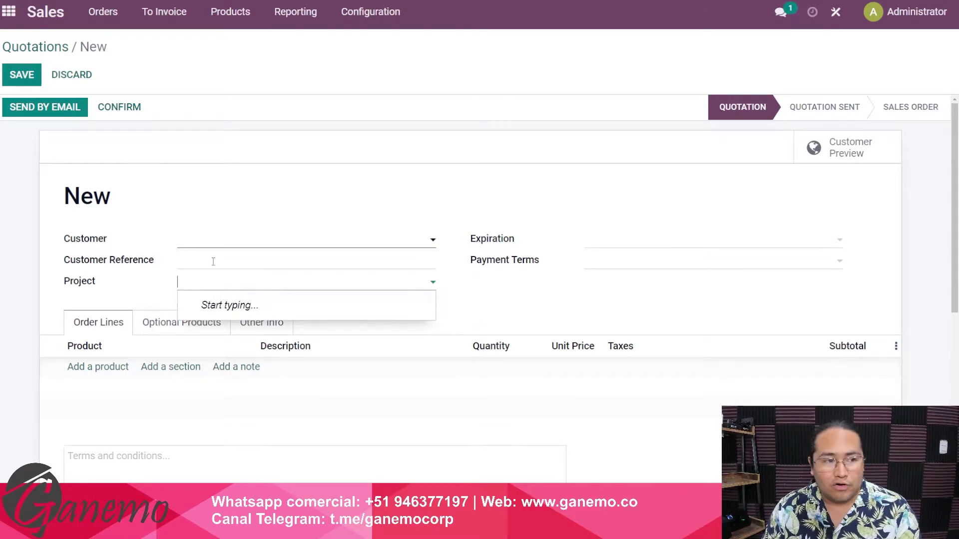
Step: Search the home menu for "account" and "analyti" to find the analytic accounts entry
click(9, 11)
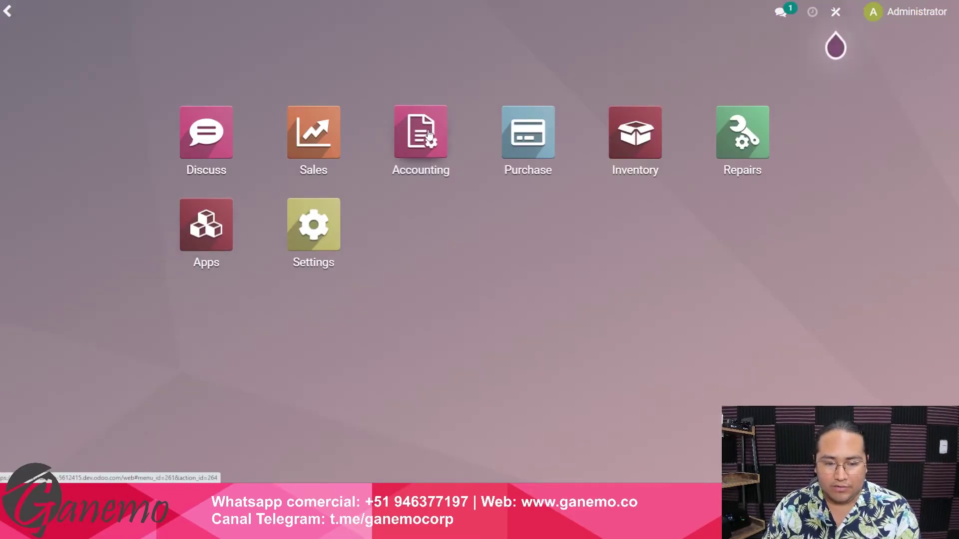
text(a)
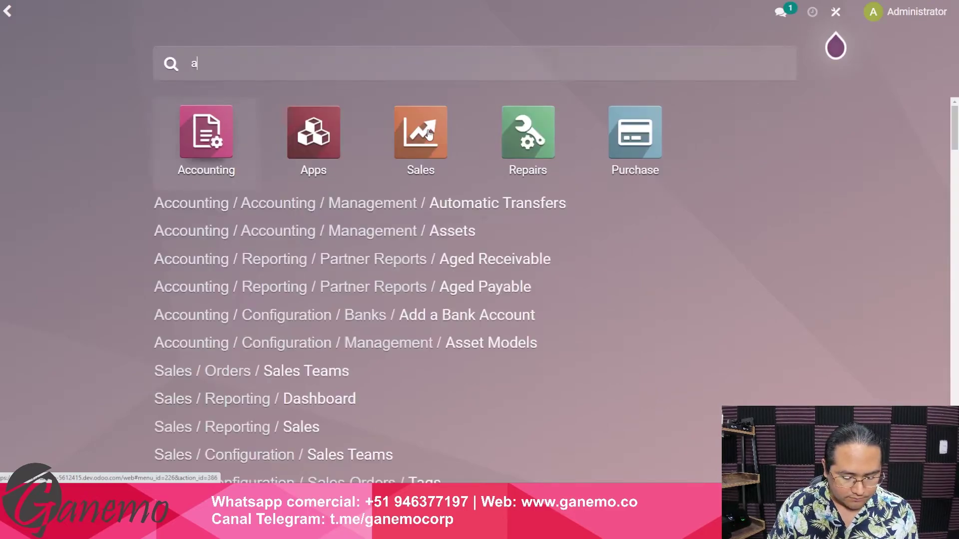
text(ccount)
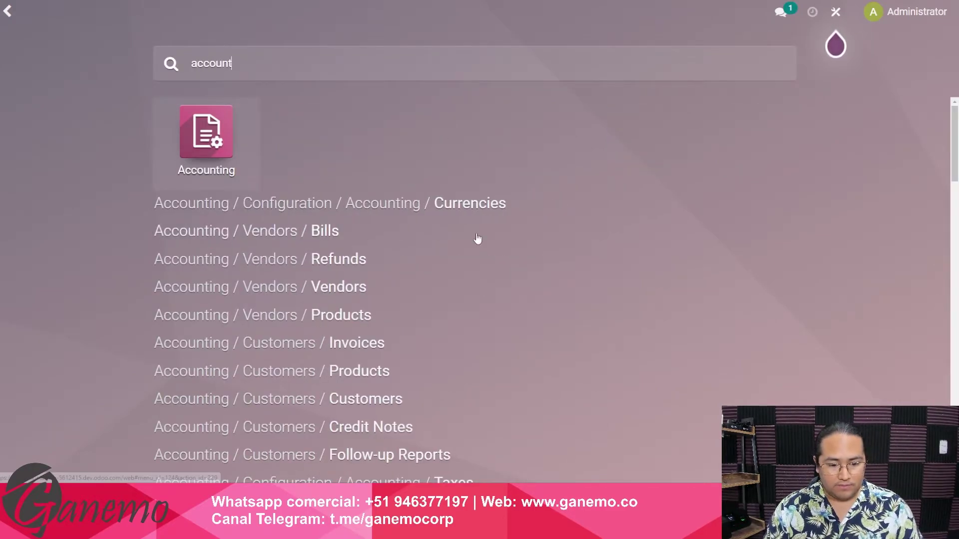
scroll(478, 239, down, 3)
scroll(454, 284, down, 5)
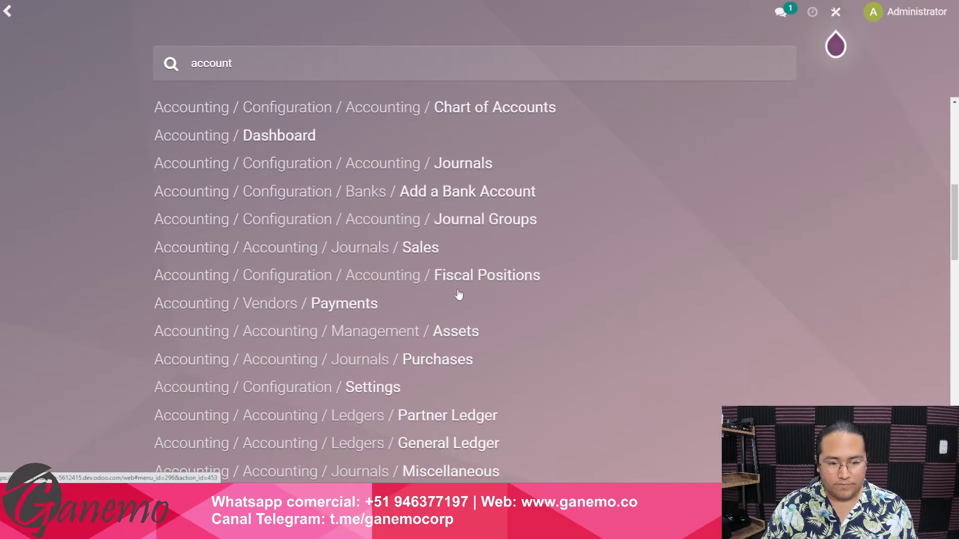
key(ctrl+a)
text(anal)
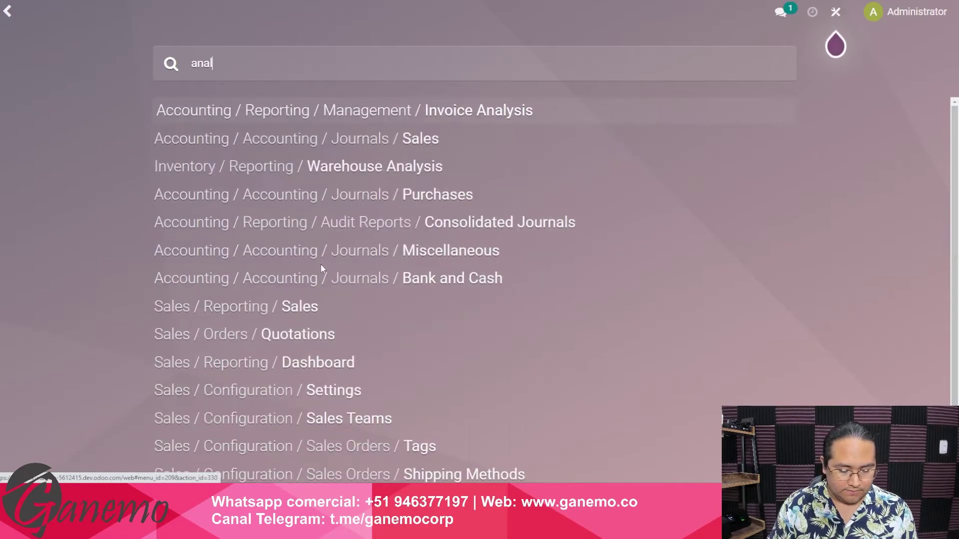
text(yti)
key(ctrl+a)
key(BackSpace)
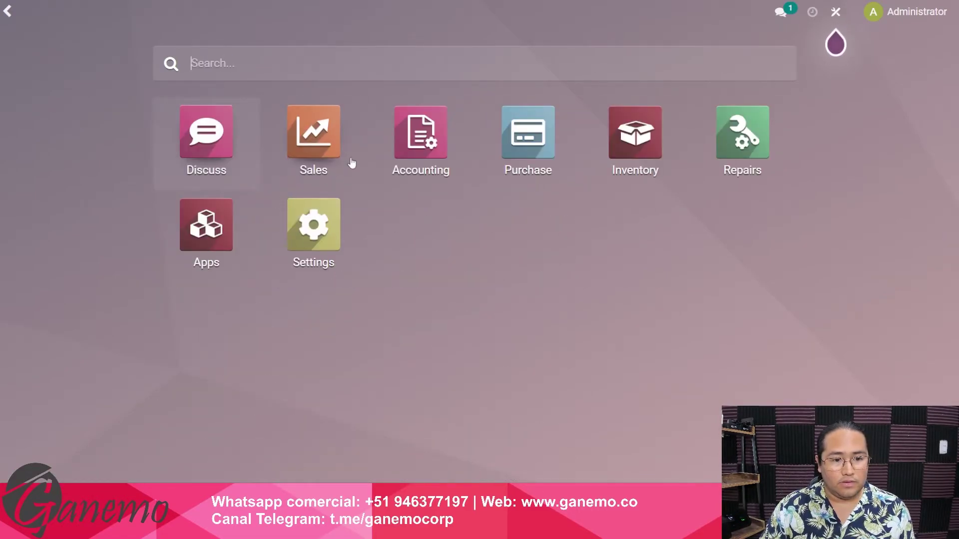
Step: Switch to the Accounting app, look through its configuration entries and open its settings
key(Right)
key(Right)
key(Return)
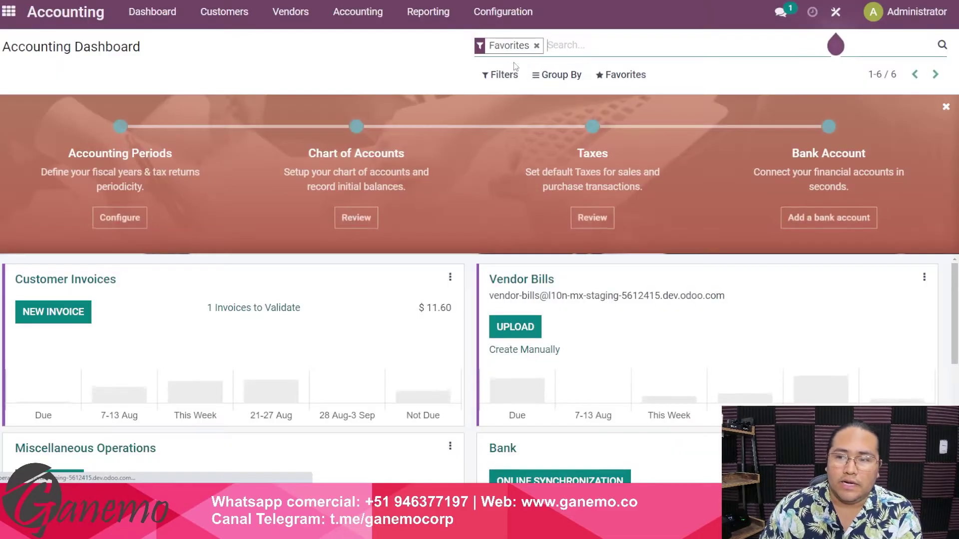
click(525, 11)
scroll(537, 225, down, 2)
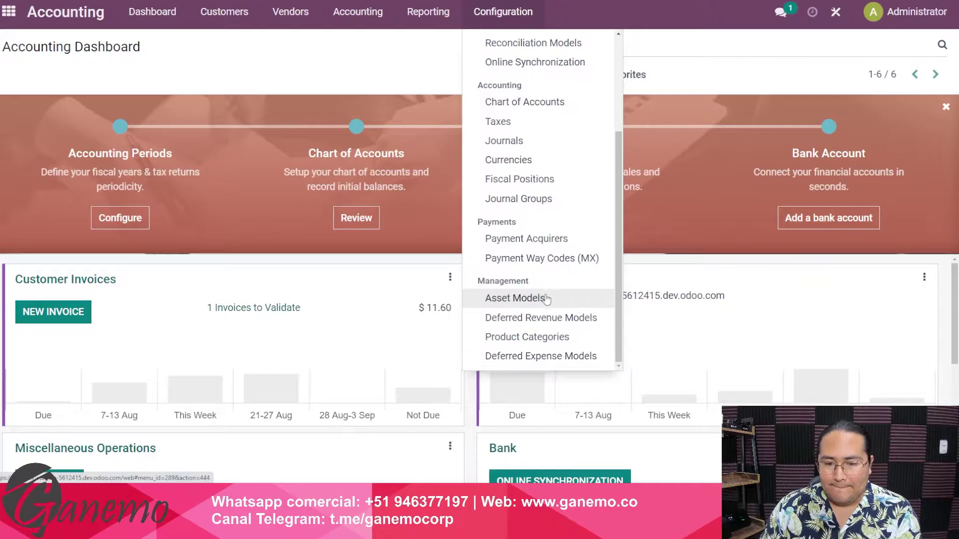
scroll(547, 299, up, 3)
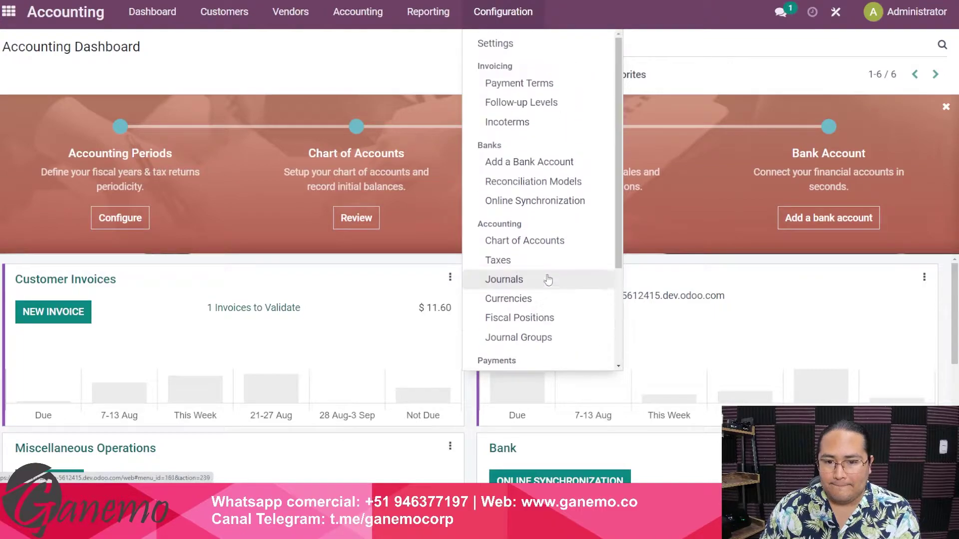
click(505, 43)
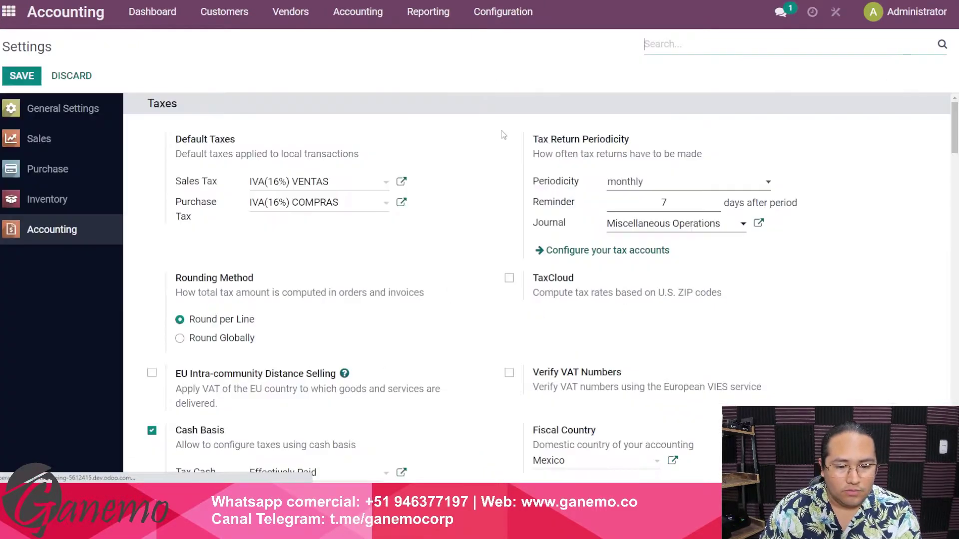
Step: Find the Analytic Accounting option in the Accounting settings by searching "anal", enable it and save the settings
scroll(425, 280, down, 12)
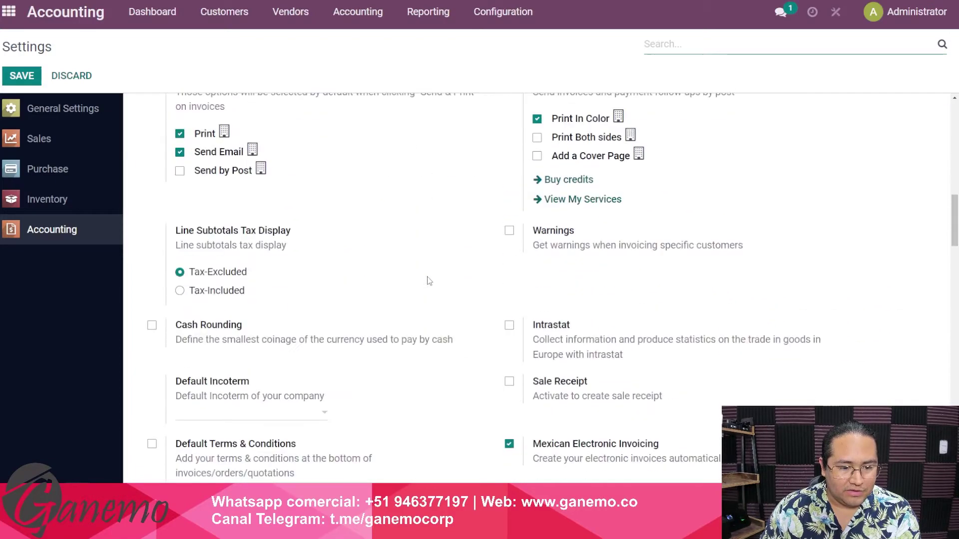
scroll(428, 281, down, 8)
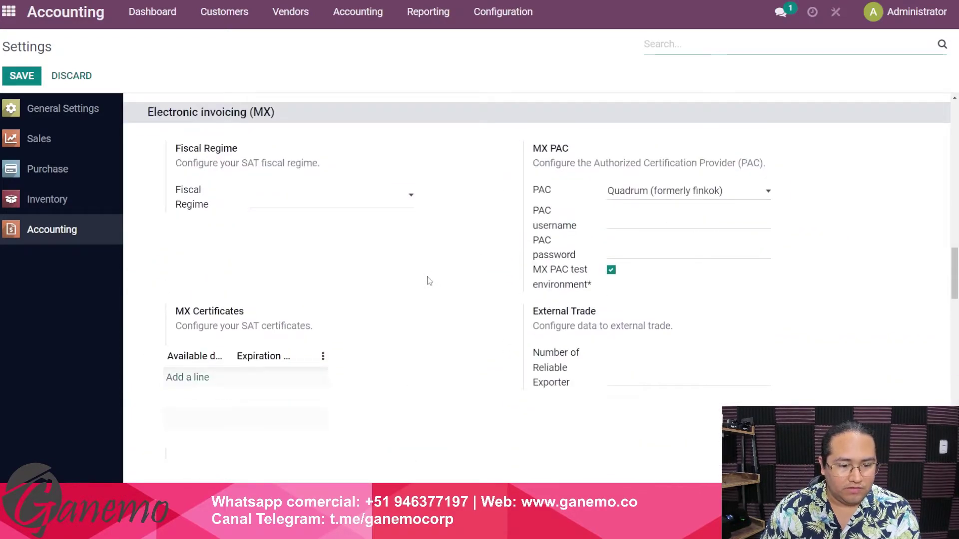
scroll(428, 280, down, 3)
click(742, 55)
text(ana)
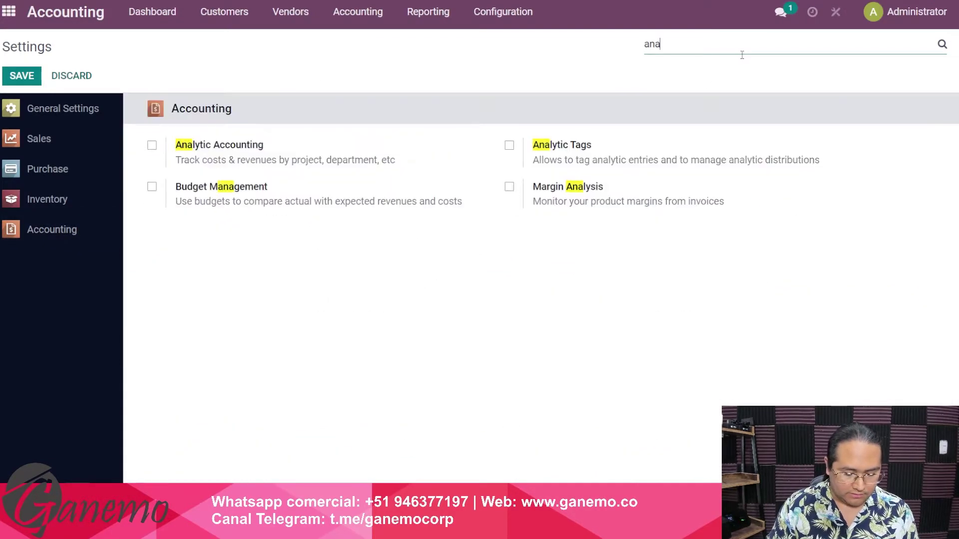
text(l)
click(152, 145)
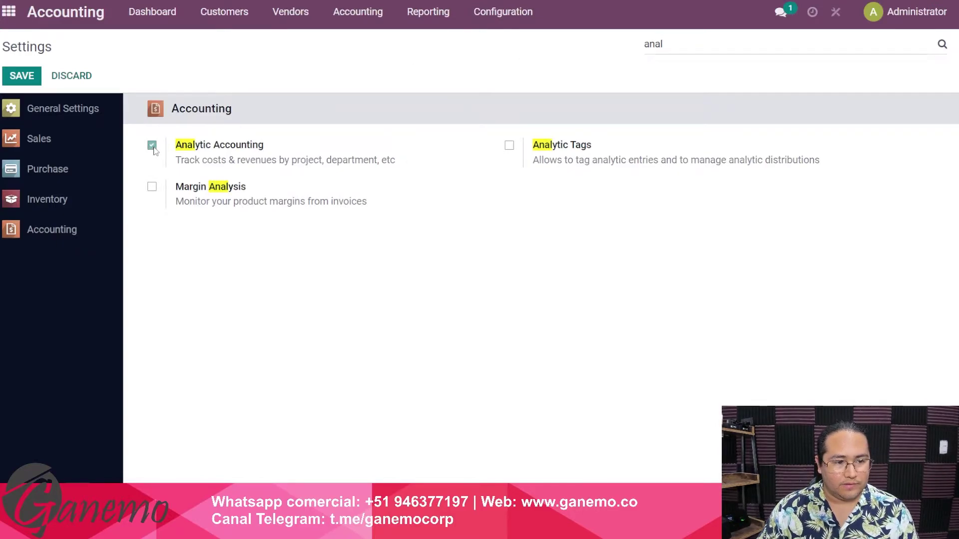
drag(730, 45, 426, 47)
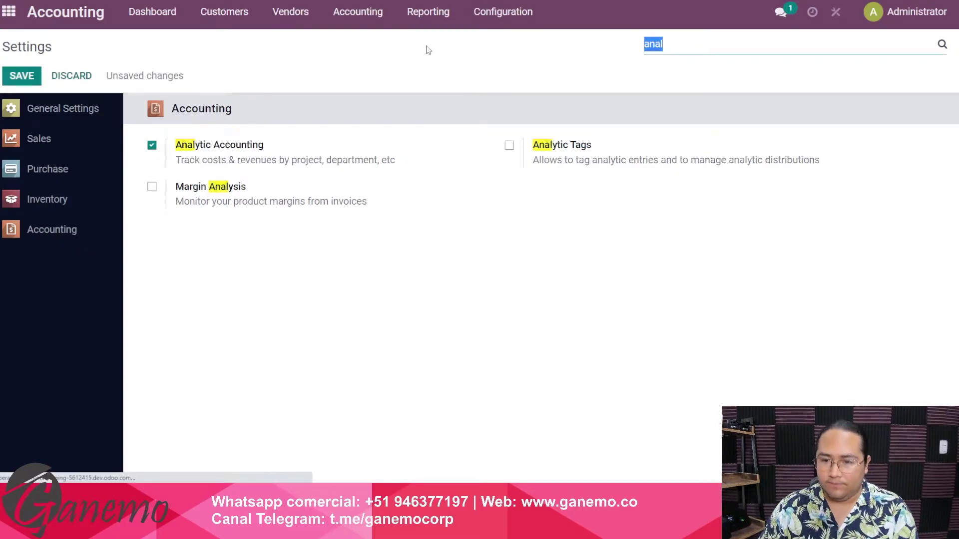
key(BackSpace)
key(alt+s)
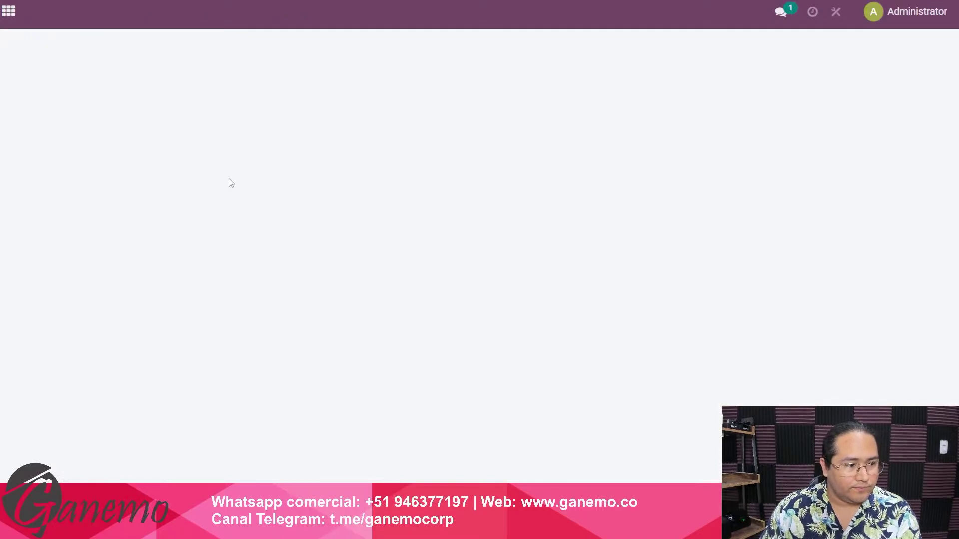
Step: Open the list of Analytic Accounts from the Accounting app's configuration
click(9, 14)
click(421, 134)
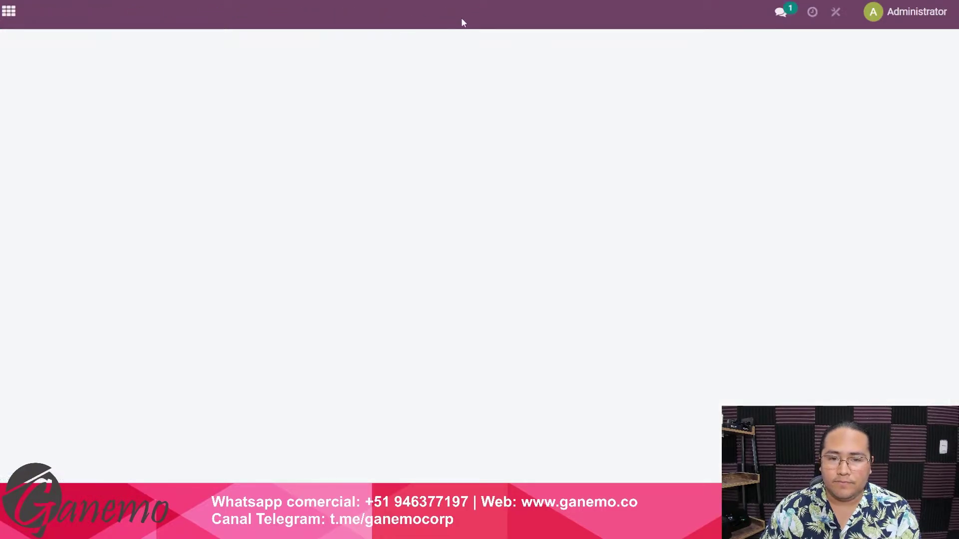
click(502, 19)
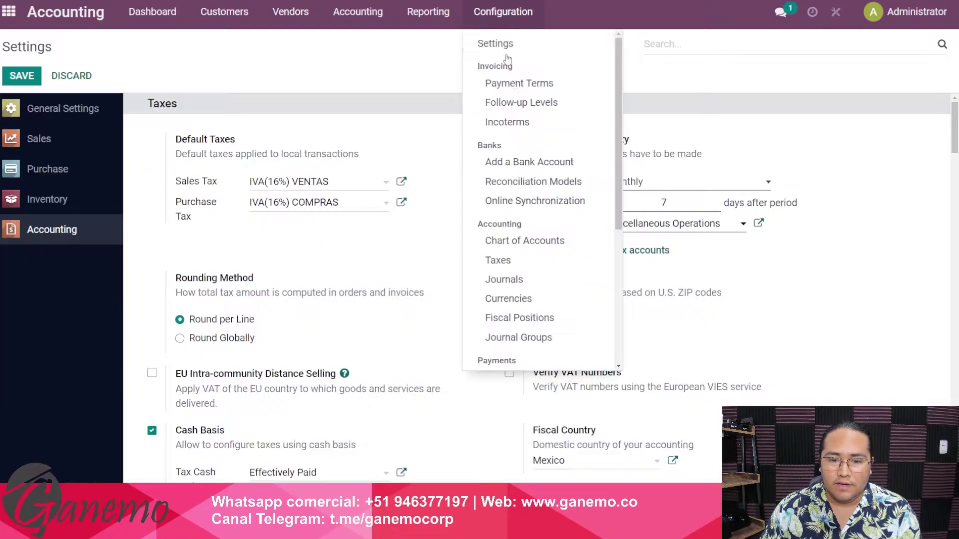
scroll(539, 224, down, 4)
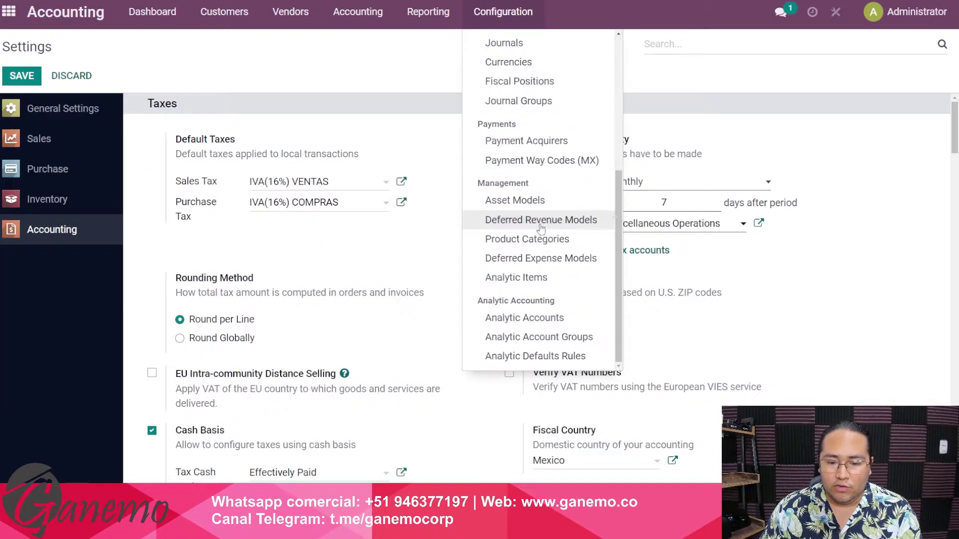
click(547, 318)
Step: Create and save a new analytic account named Instalación SORTE A
click(26, 79)
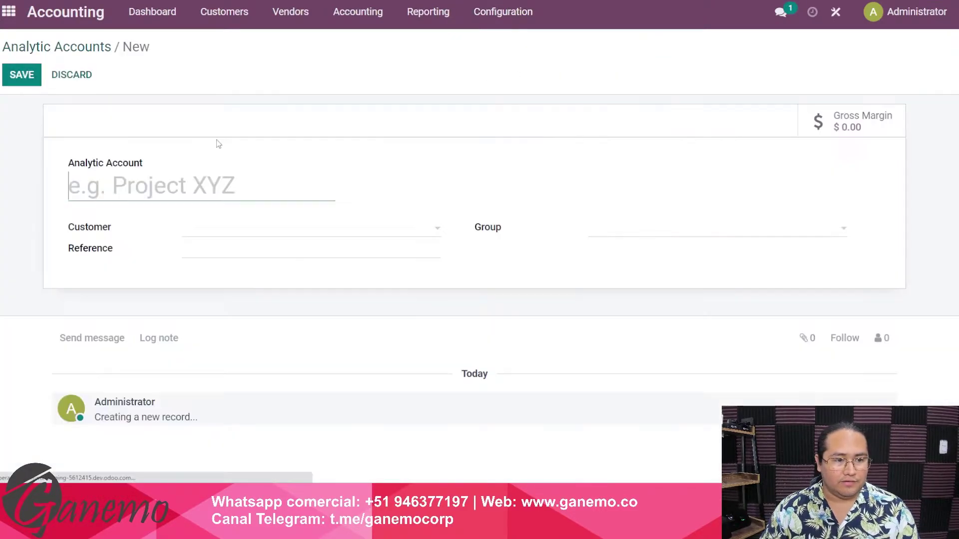
text(P)
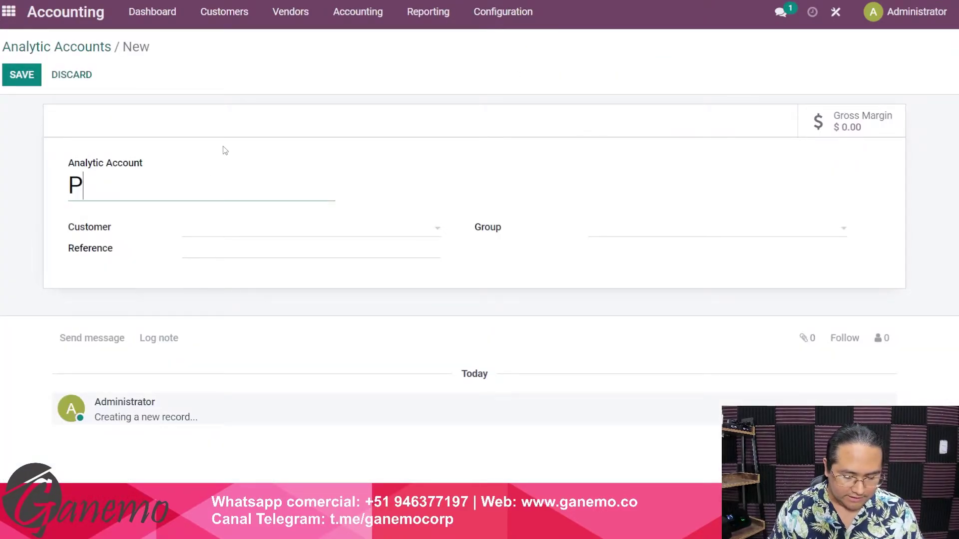
text(r)
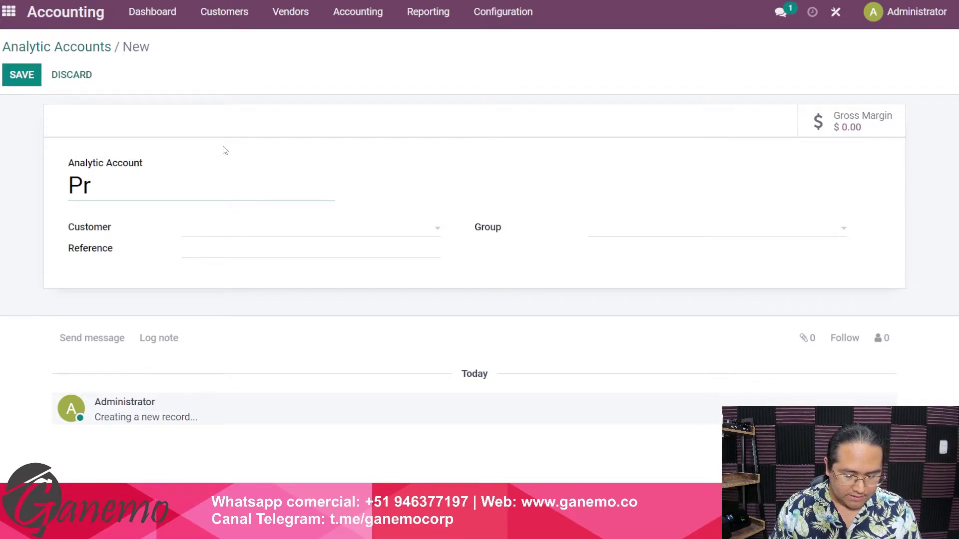
key(ctrl+a)
text(Instalac)
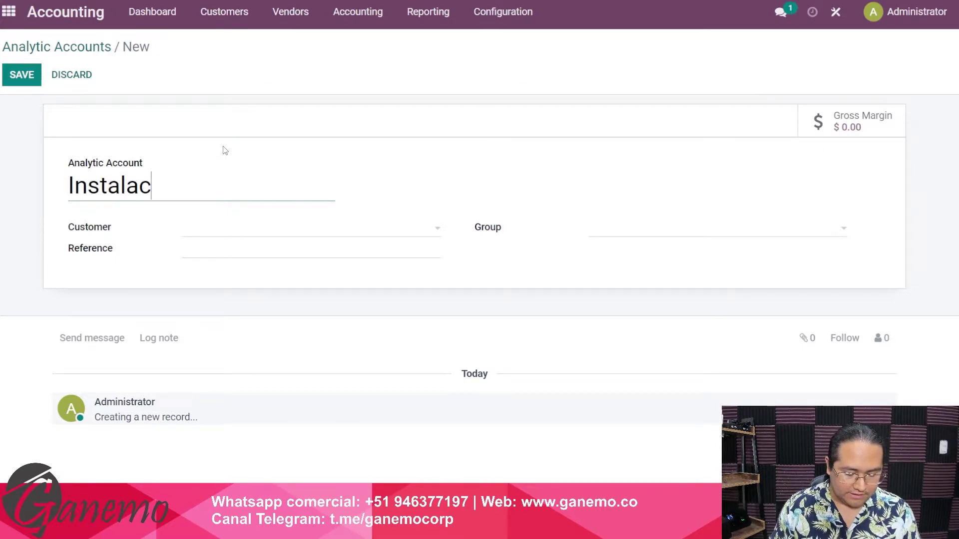
text(ión SORTE A)
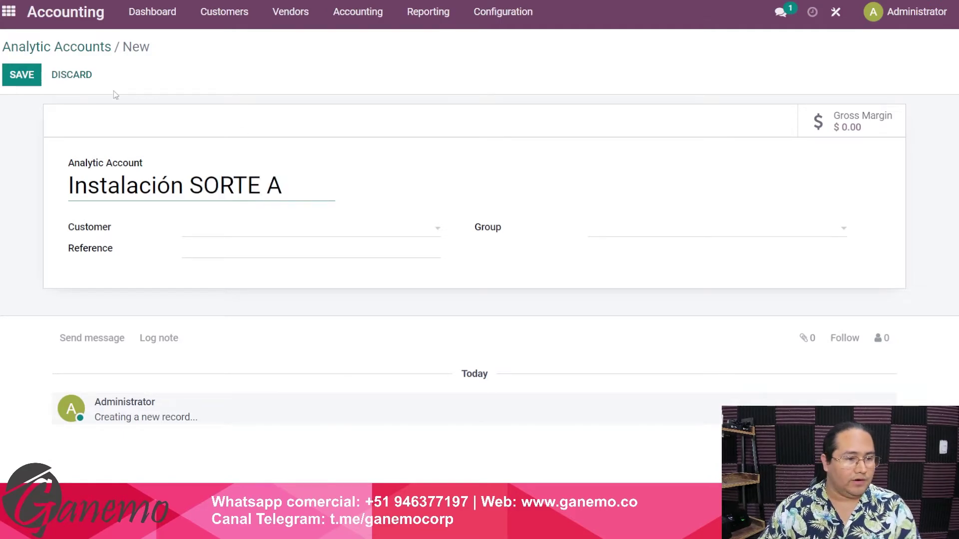
click(25, 84)
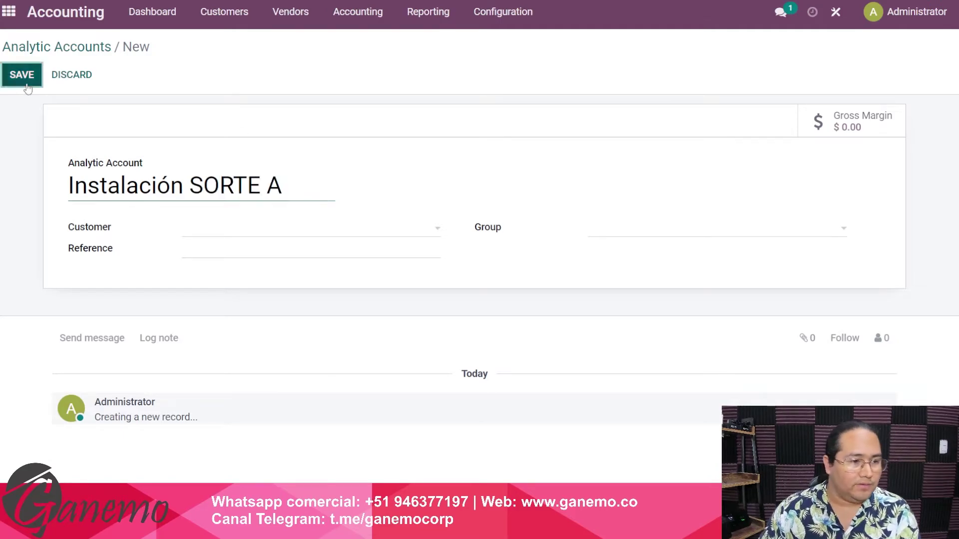
Step: Switch to the Sales app and open the existing quotation for editing
click(15, 7)
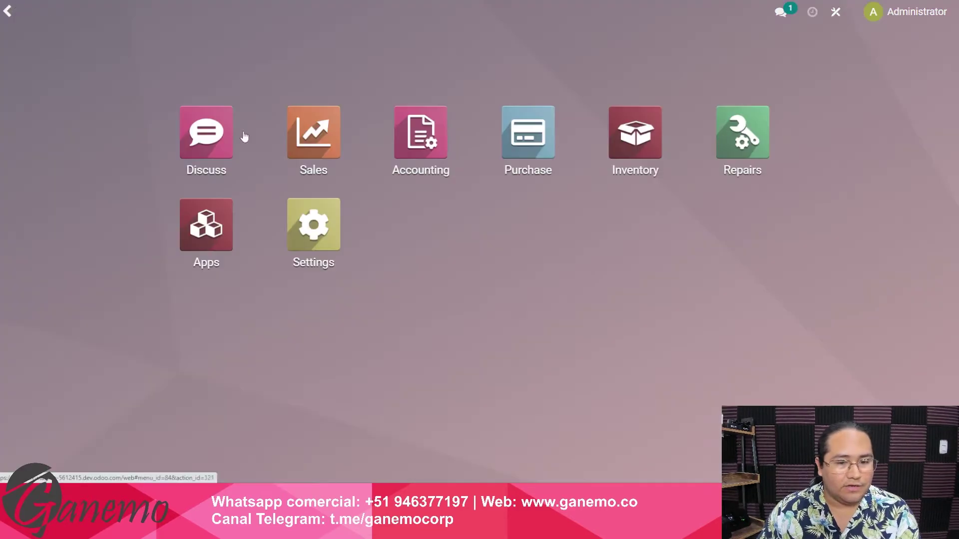
click(297, 165)
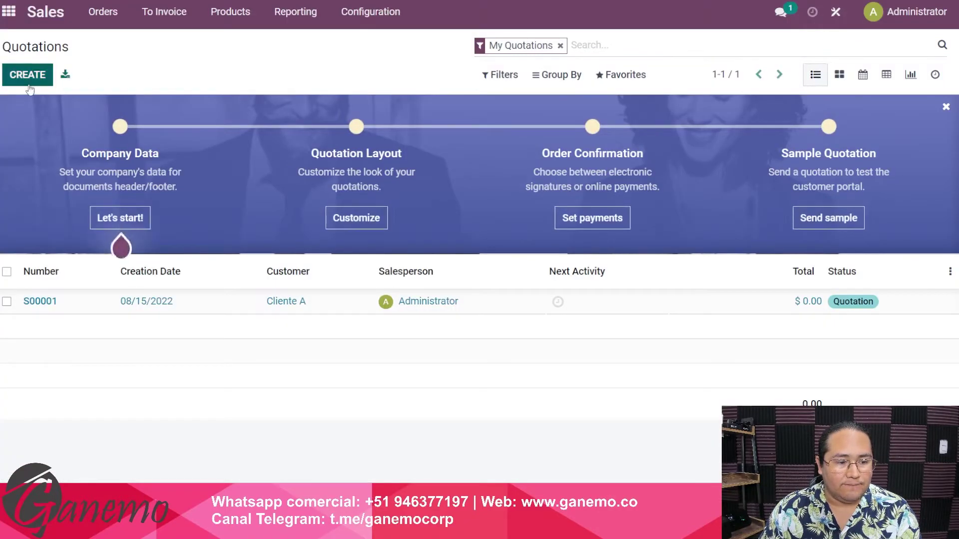
click(63, 300)
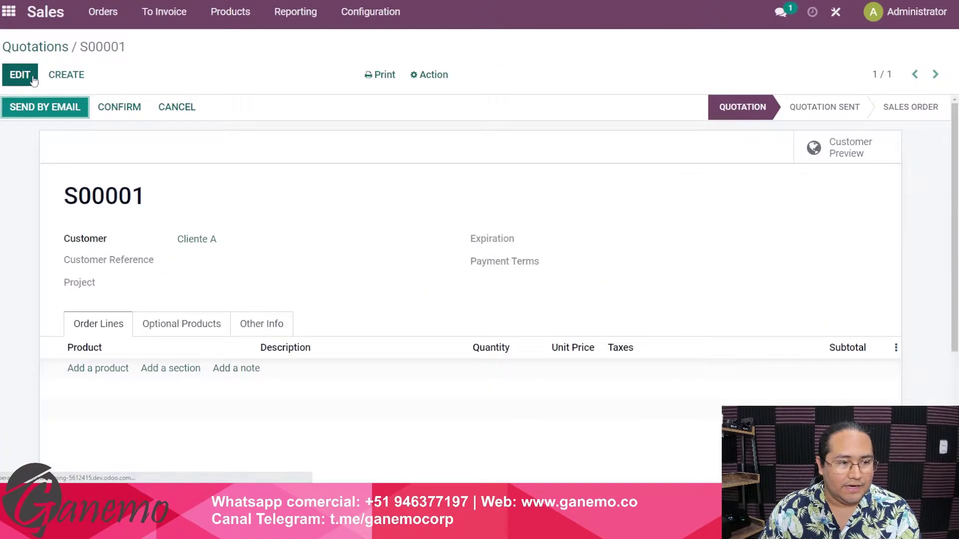
click(20, 75)
Step: Try out Instalación SORTE A as the quotation's Project and discard the edit
click(208, 283)
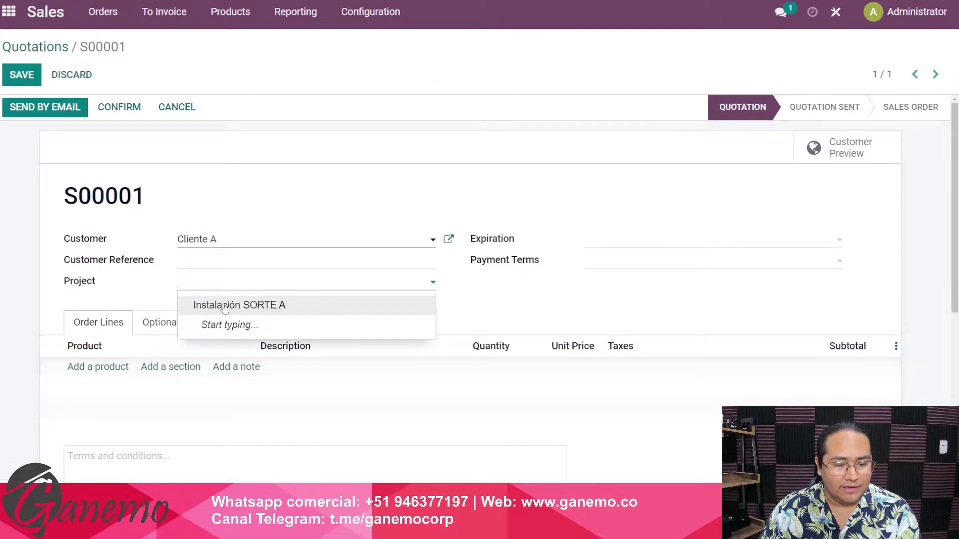
click(225, 306)
drag(81, 276, 375, 320)
click(381, 318)
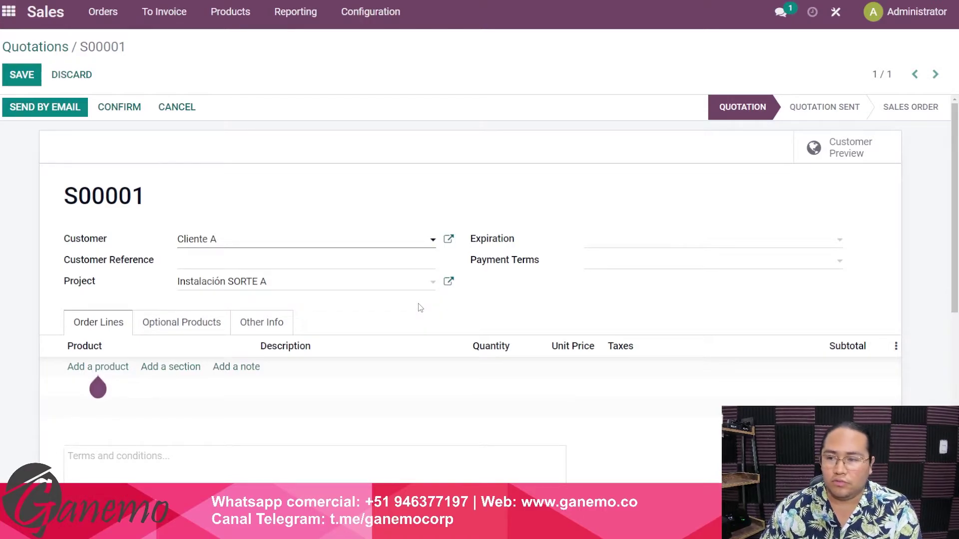
click(72, 85)
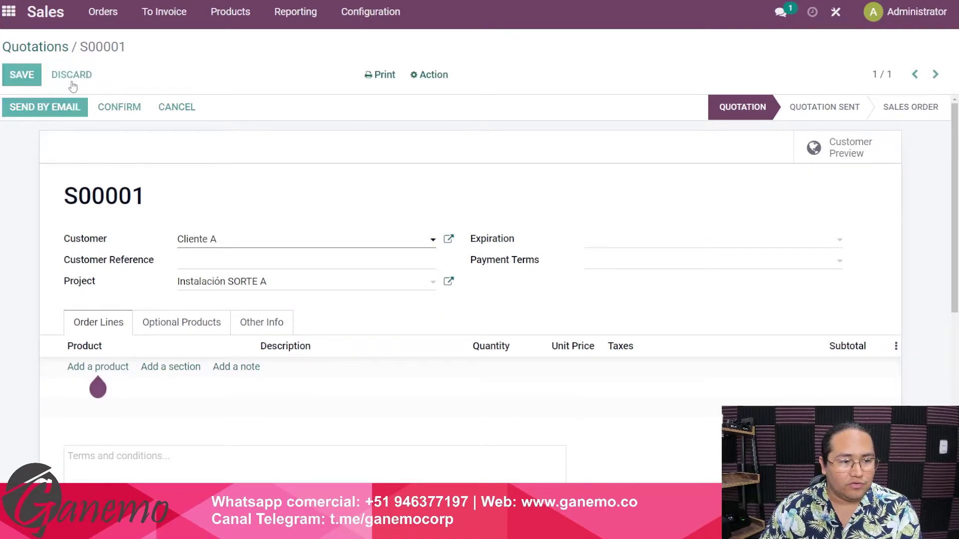
Step: Reopen the existing quotation, check its print options and open the sales order reports in Studio
click(54, 50)
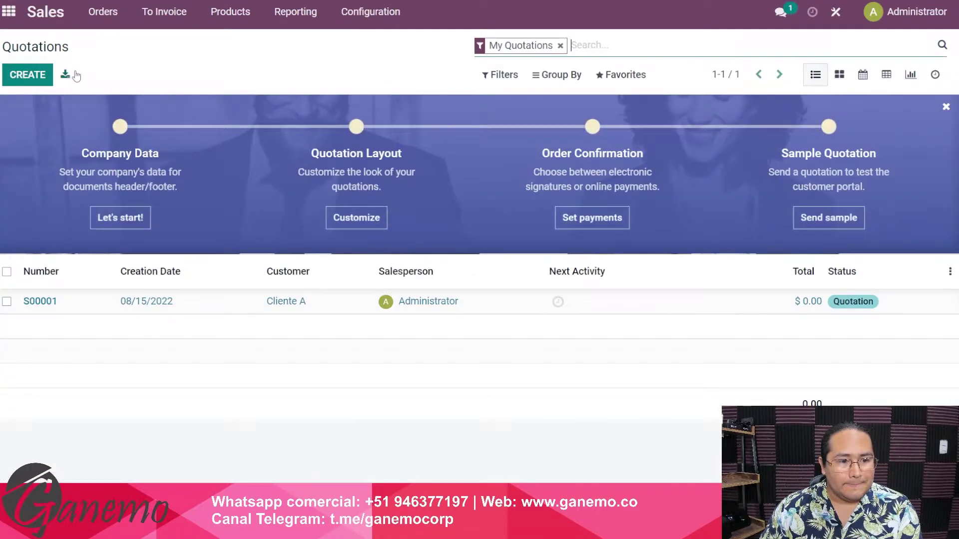
click(202, 299)
click(382, 75)
click(689, 70)
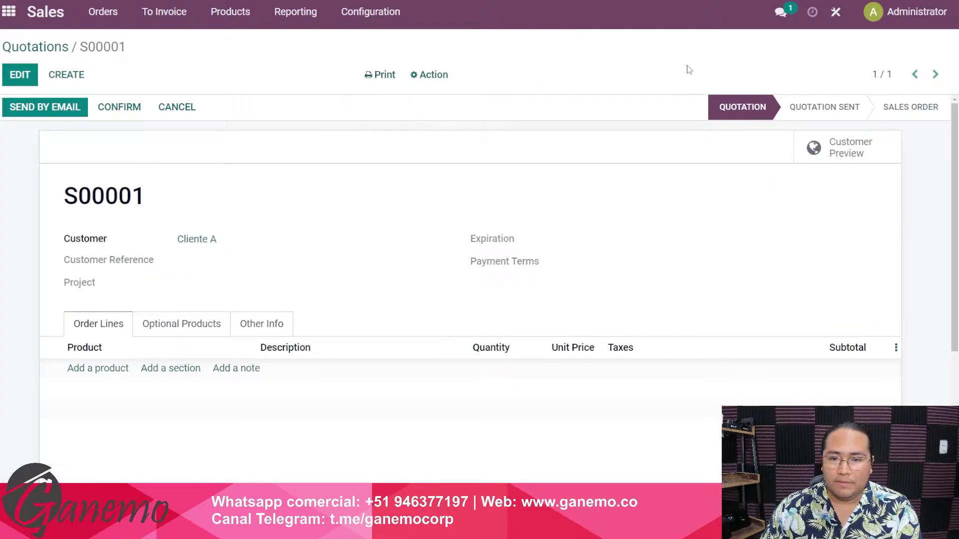
click(838, 16)
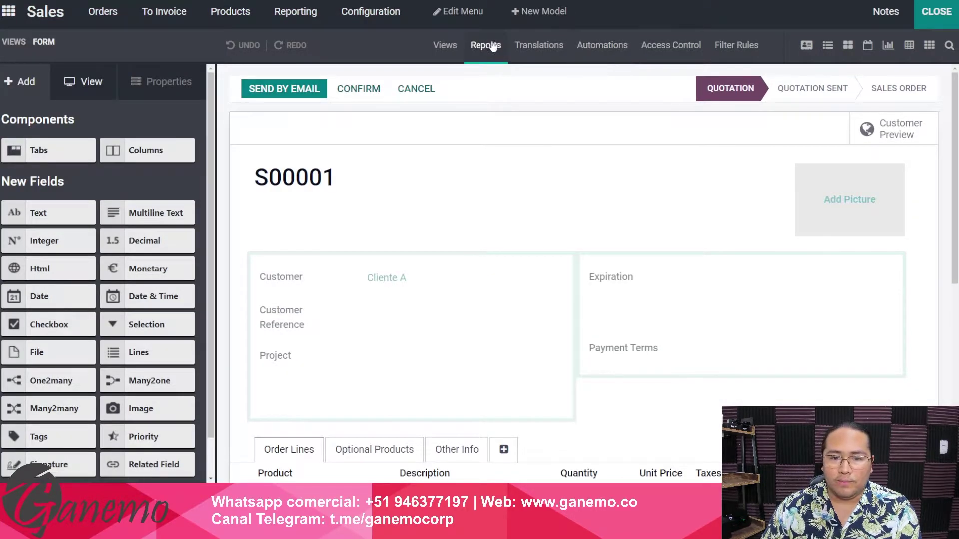
click(483, 50)
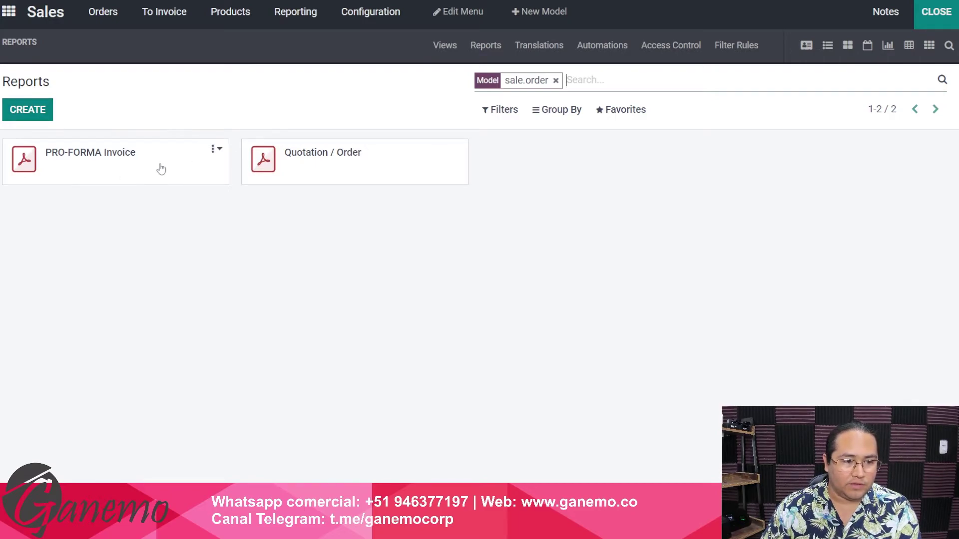
Step: Create a new sales order report of the External type with a business header and footer
click(215, 151)
click(369, 272)
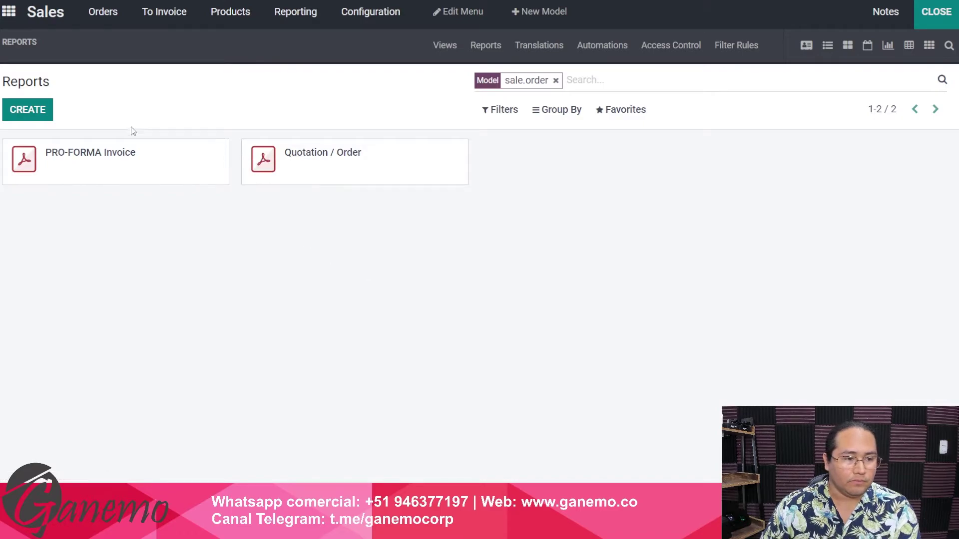
click(16, 114)
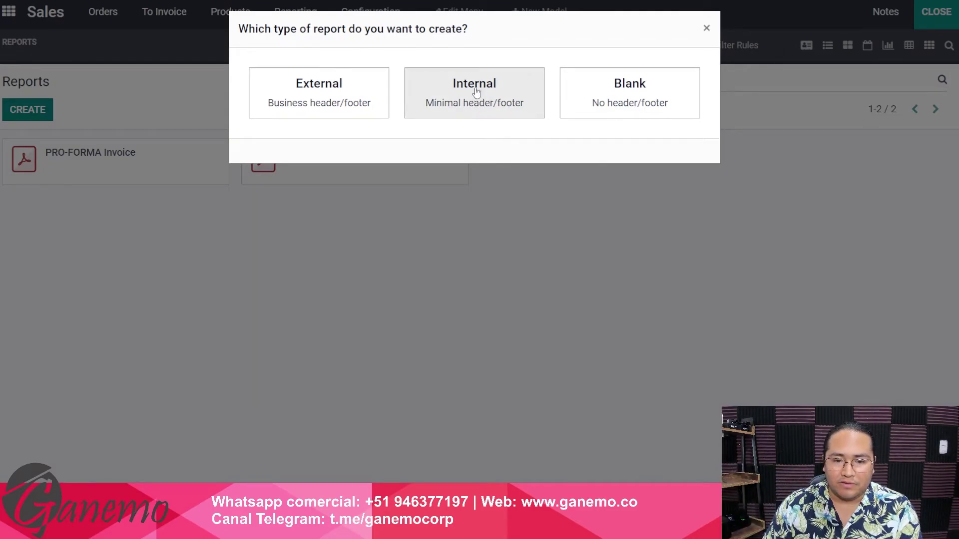
click(329, 100)
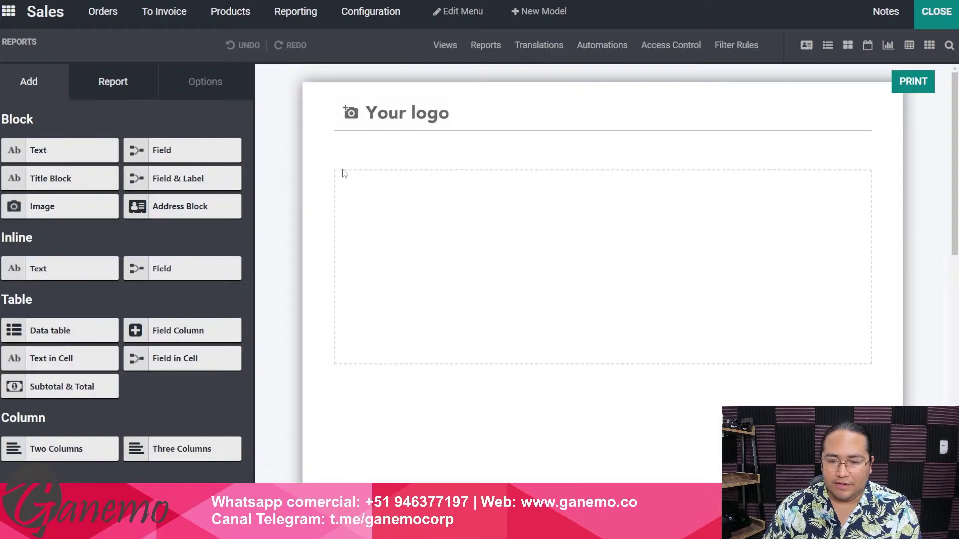
Step: Look over the blank External report layout from header to footer and close Studio
scroll(488, 197, down, 5)
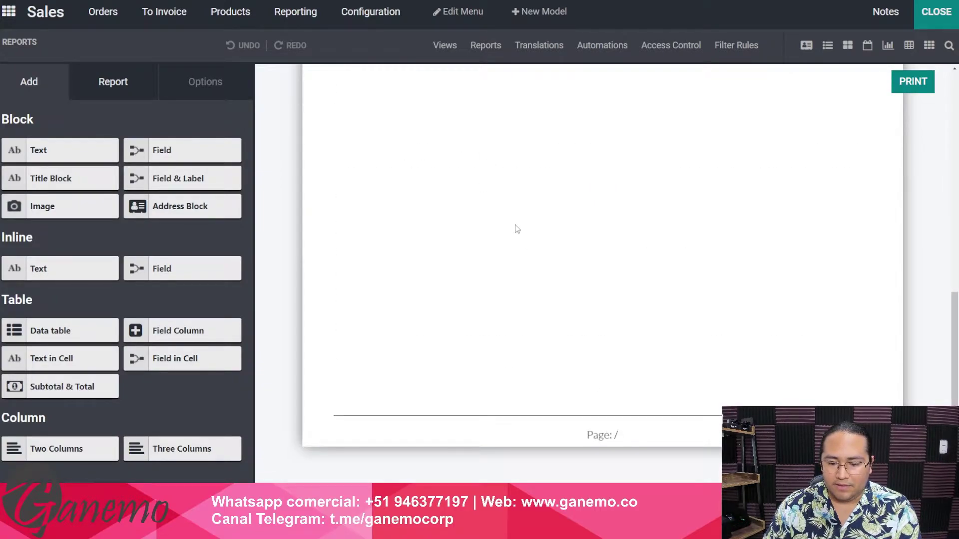
scroll(494, 300, up, 5)
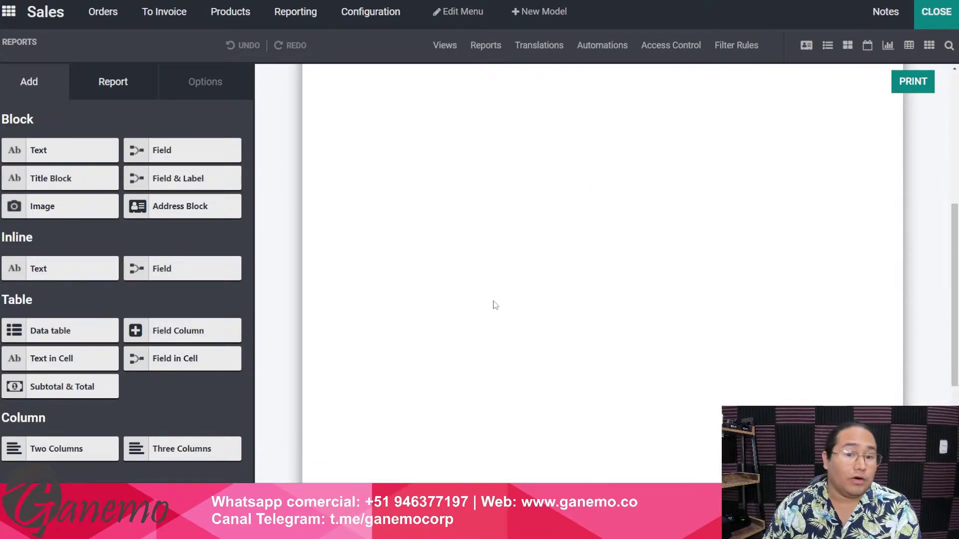
scroll(484, 210, up, 3)
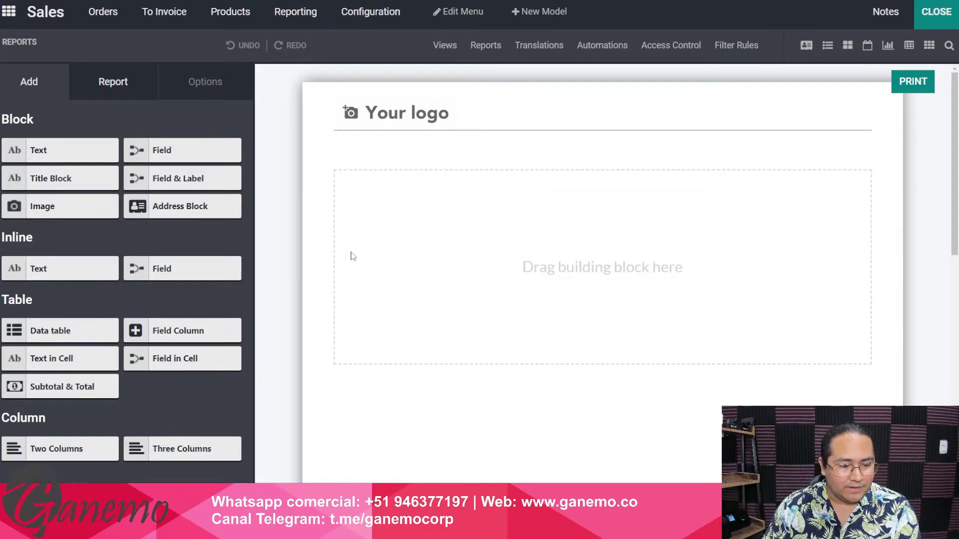
scroll(265, 309, down, 3)
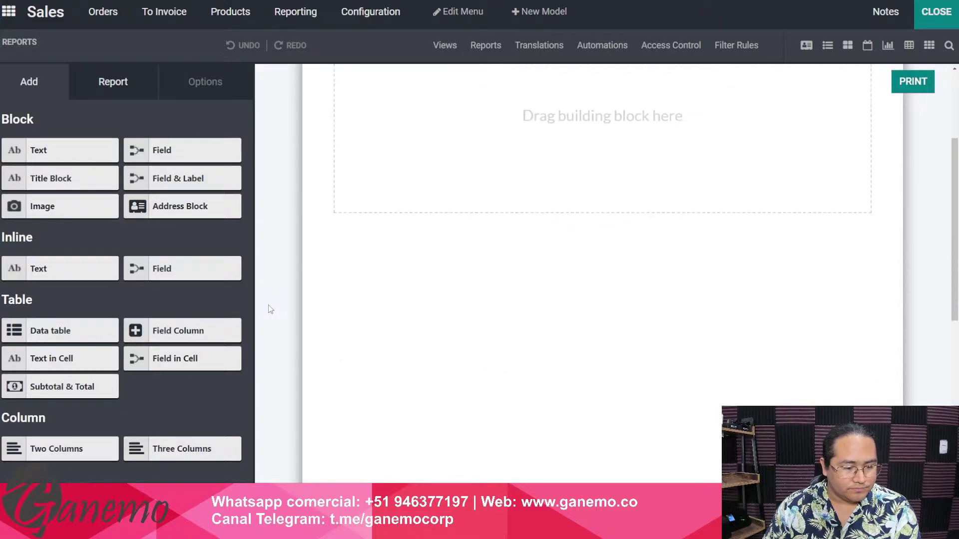
scroll(267, 306, up, 3)
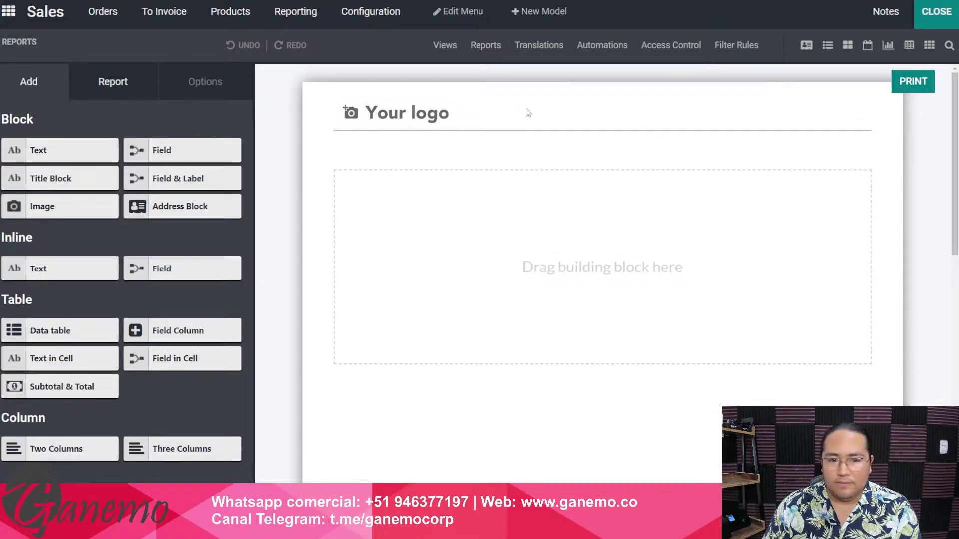
click(937, 11)
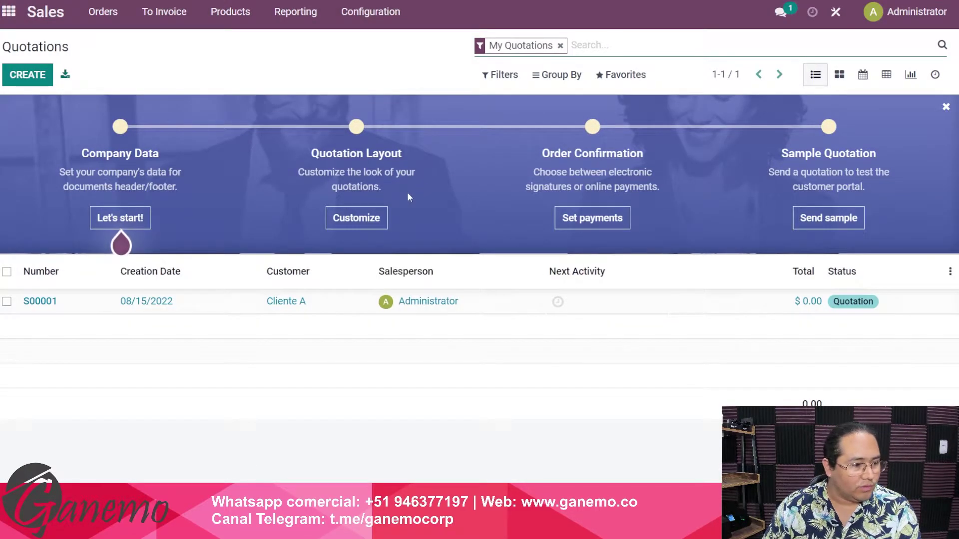
Step: Open the existing quotation, review its fields and order lines, and return to the quotations list
drag(216, 66, 661, 412)
click(665, 423)
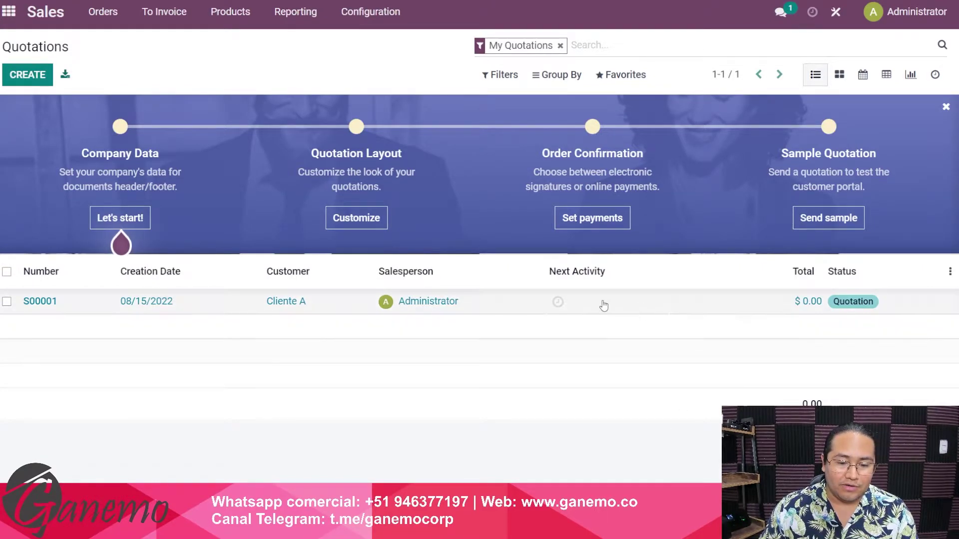
click(445, 302)
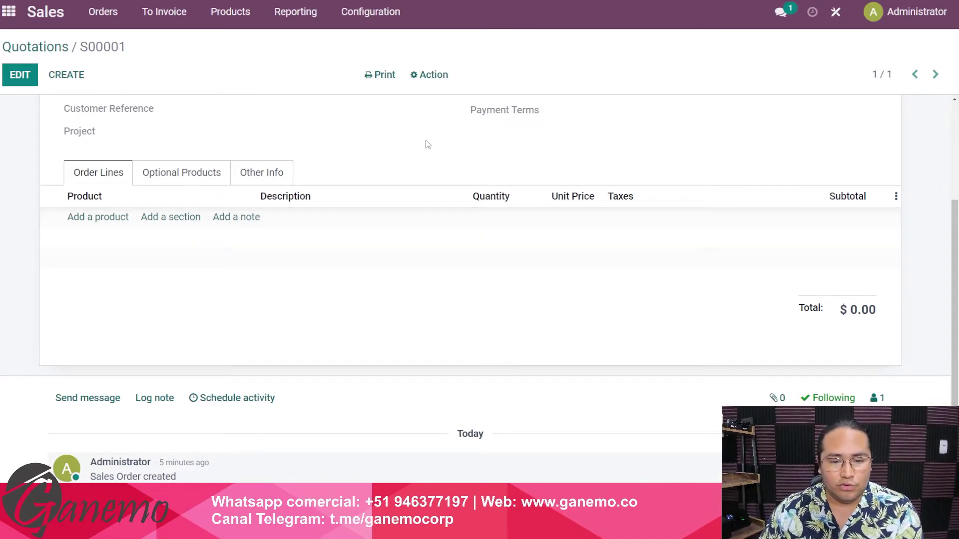
click(60, 50)
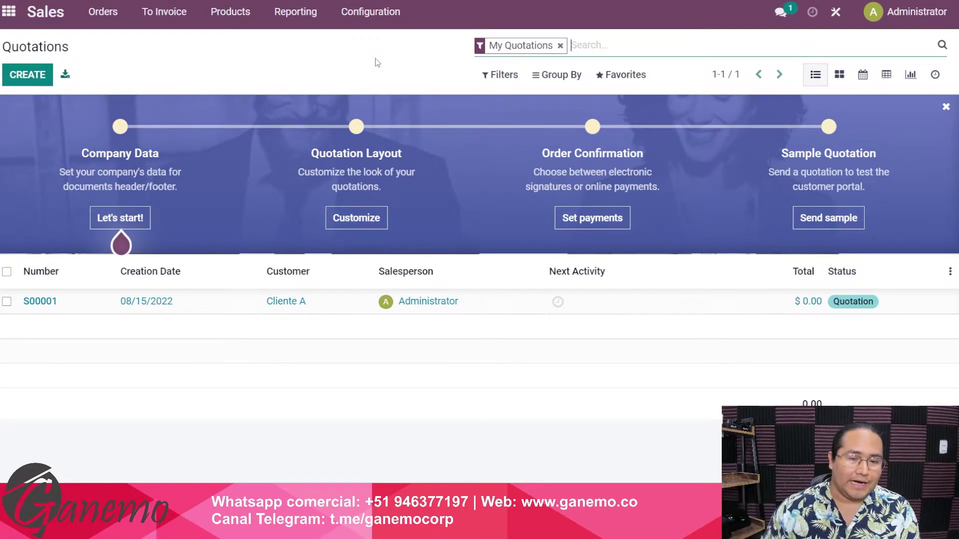
Step: Switch to the Inventory app and look over its configuration options
click(9, 11)
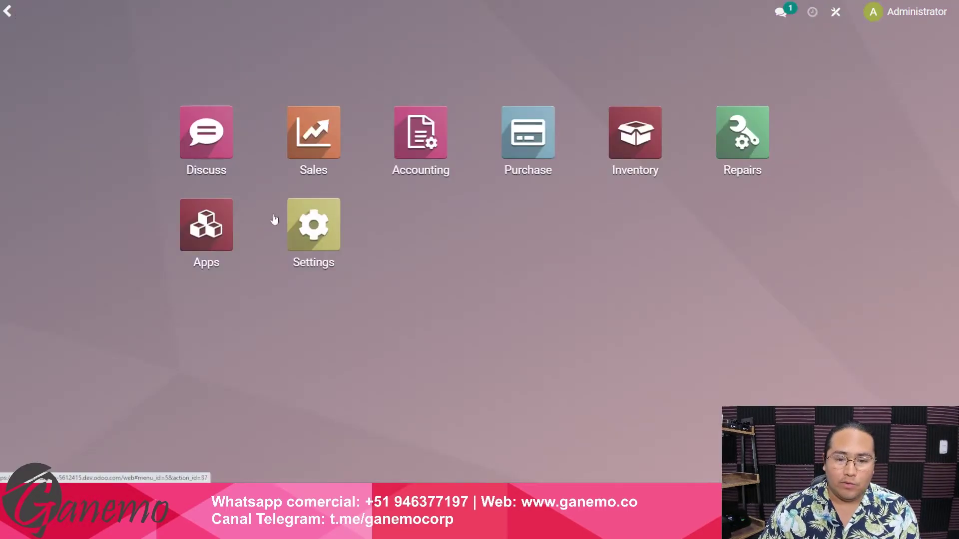
click(635, 132)
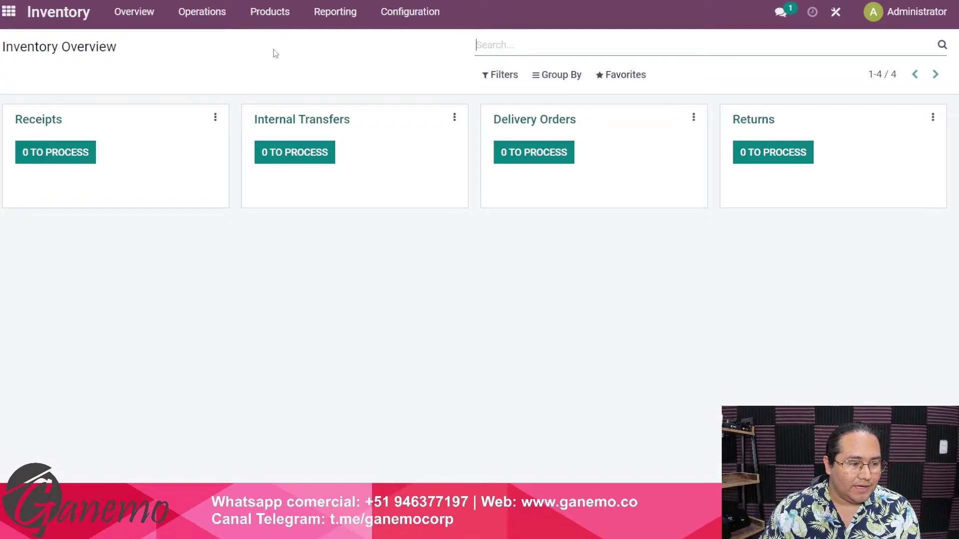
click(403, 11)
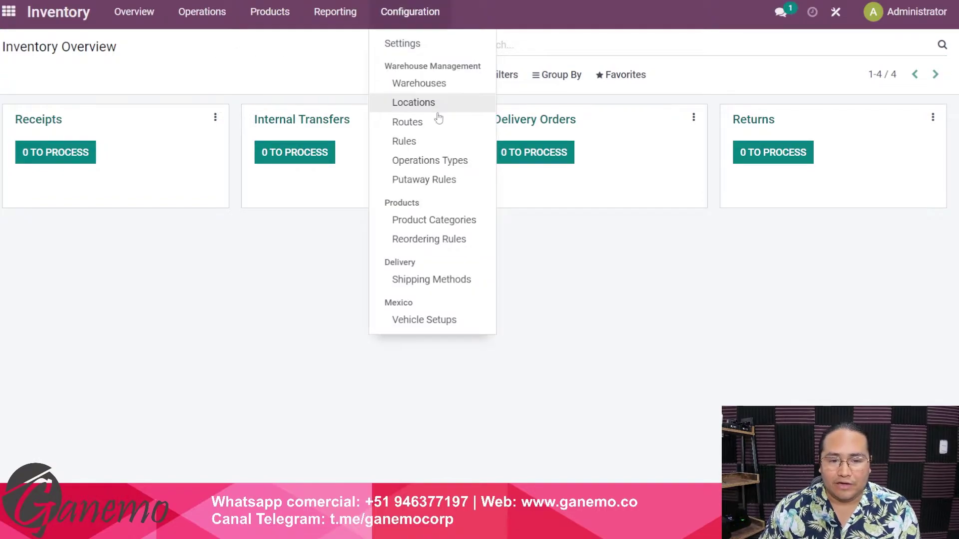
click(322, 82)
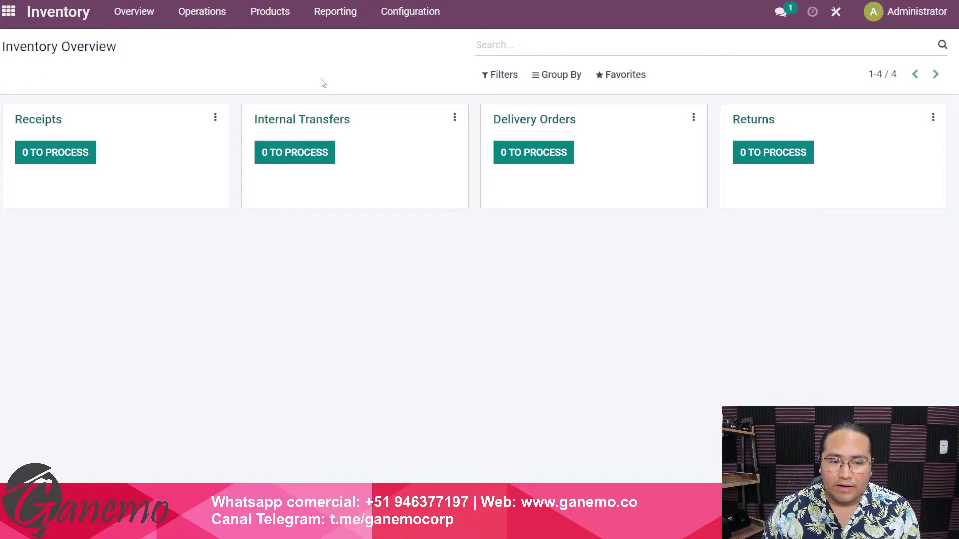
click(553, 138)
Step: Return to the Sales app, reopen the existing quotation and open its customer's contact record
click(9, 11)
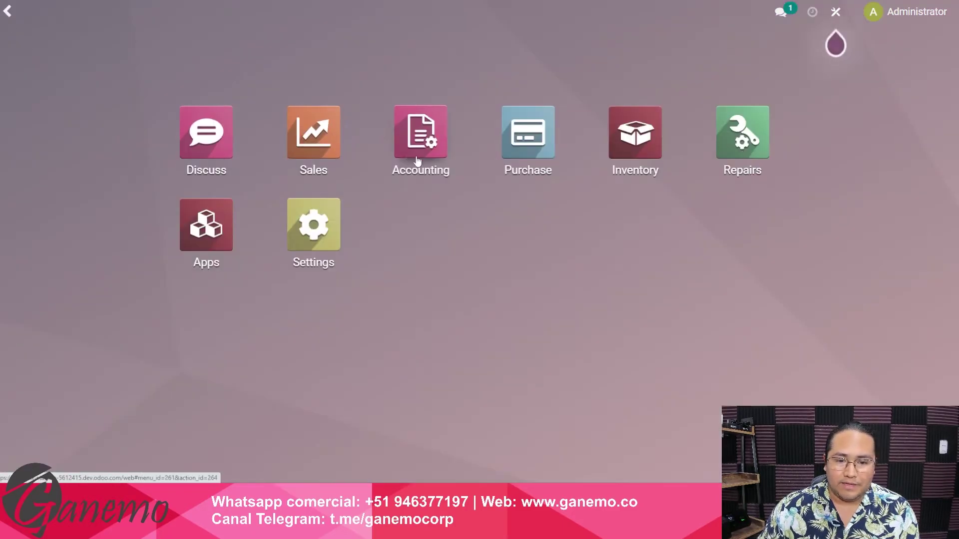
click(313, 131)
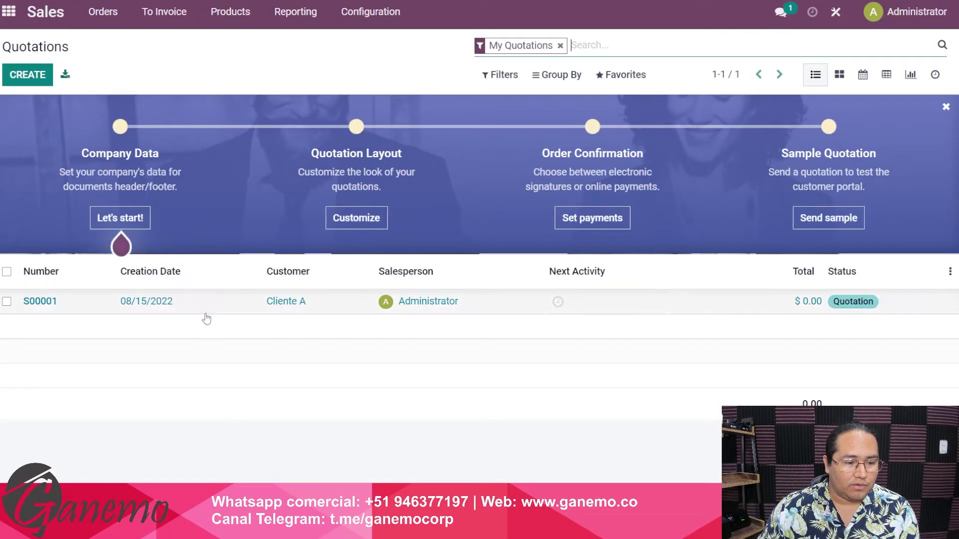
click(206, 314)
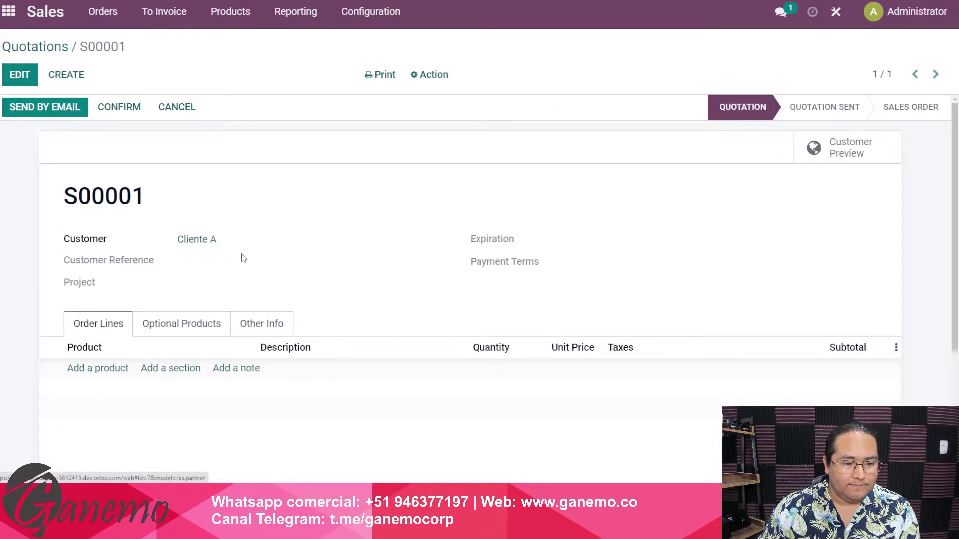
click(286, 253)
scroll(308, 304, down, 2)
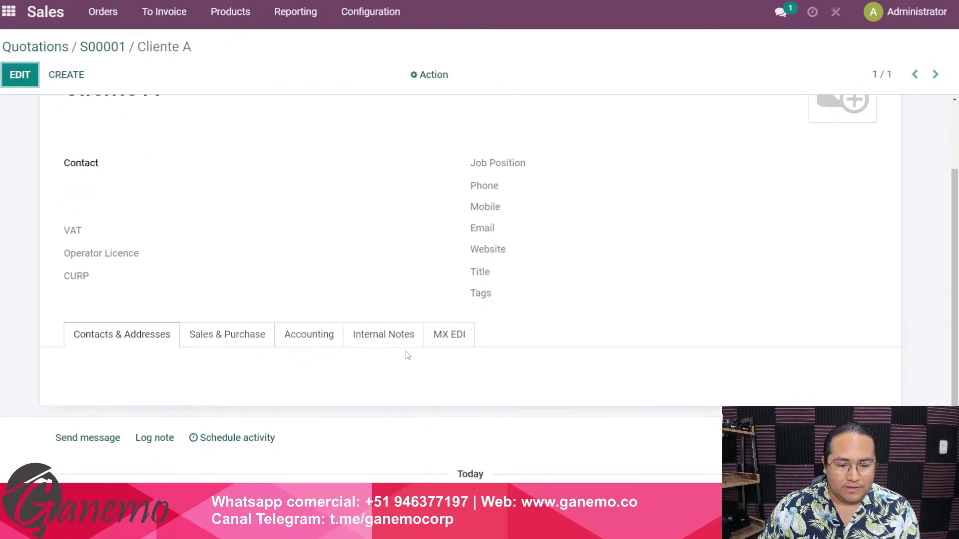
scroll(224, 280, up, 3)
Step: Make the customer's contact record editable and enter its street address
click(20, 74)
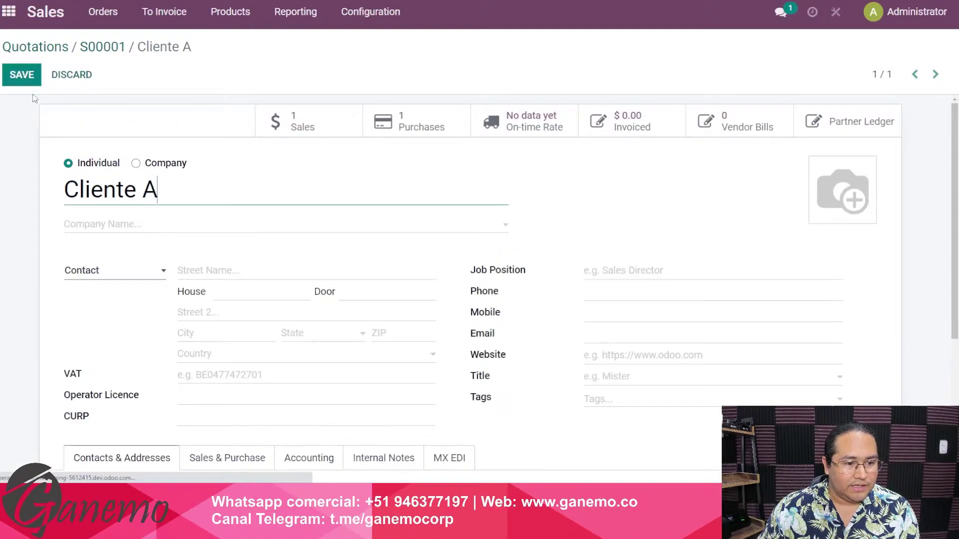
scroll(229, 269, down, 1)
click(235, 216)
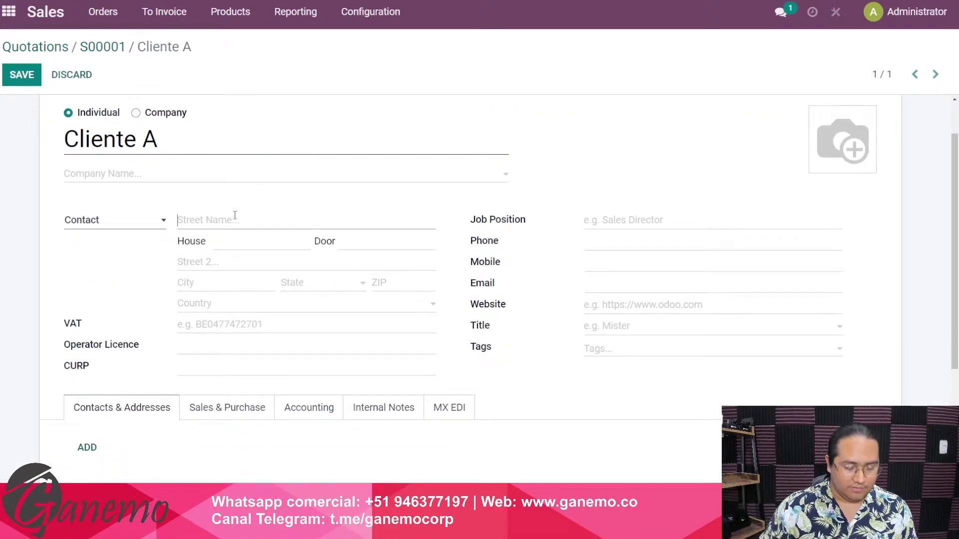
text(Calle)
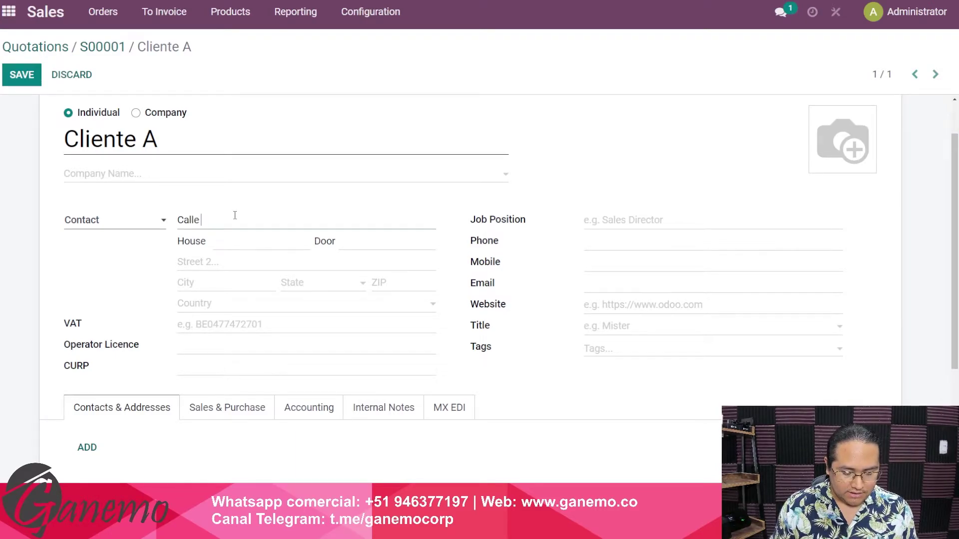
text( Uno)
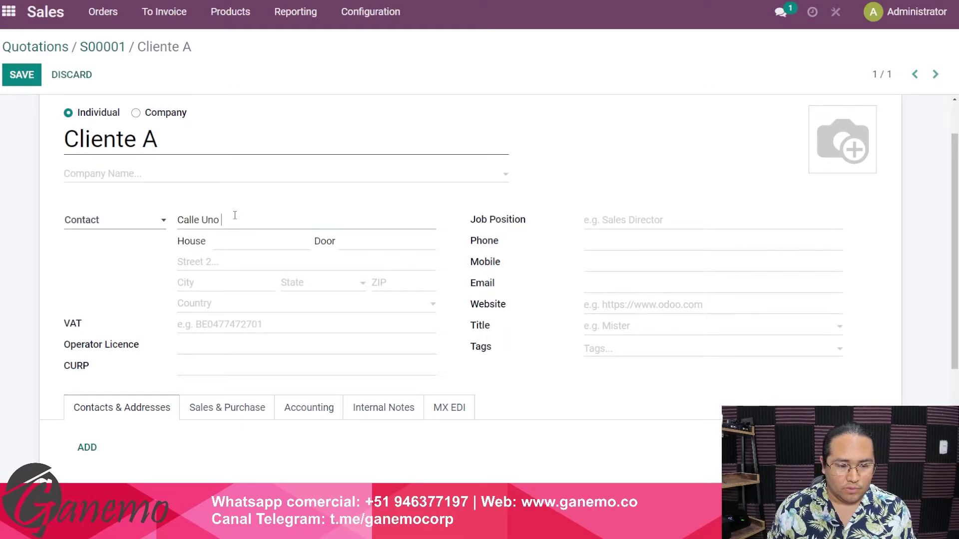
text( 111)
key(Tab)
key(Tab)
key(Tab)
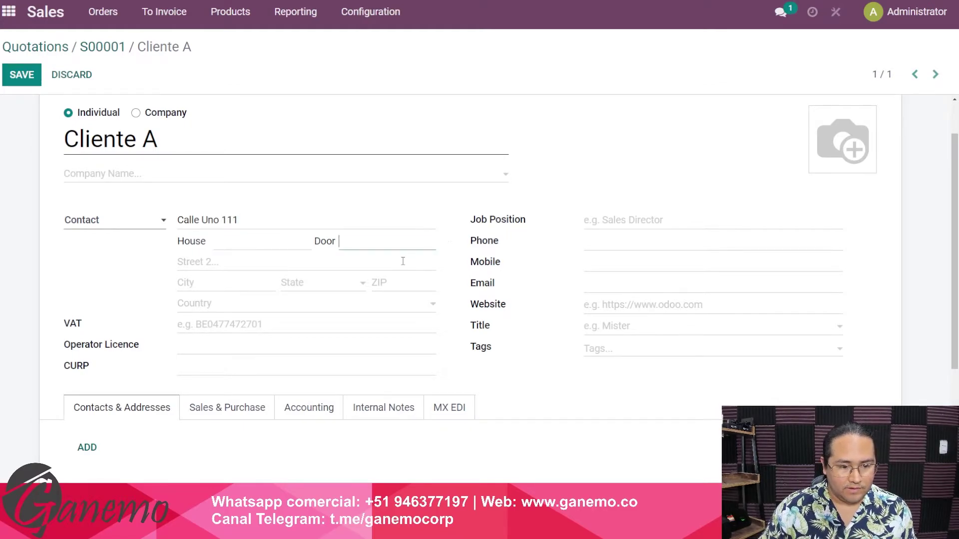
key(Tab)
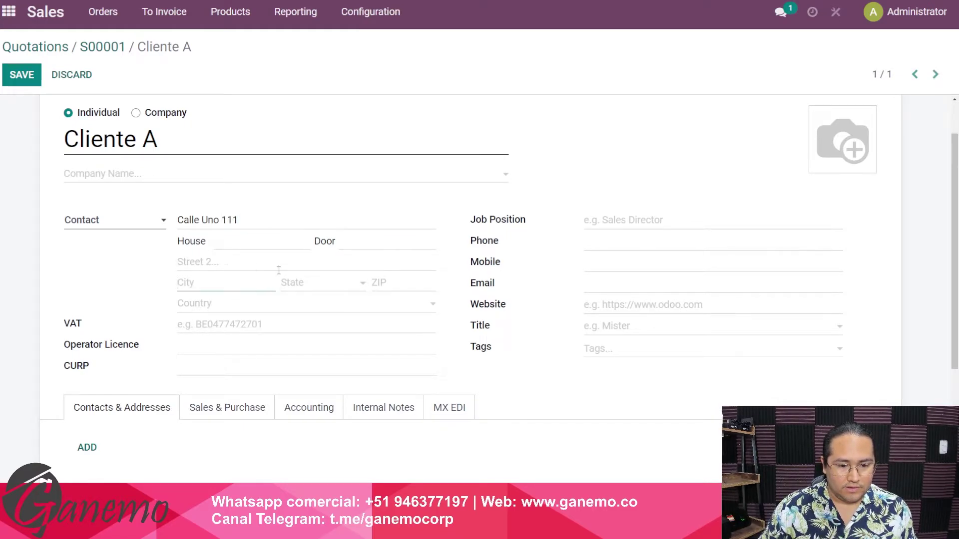
Step: Set the customer's country to Peru and the state to Lima (PE)
click(255, 304)
text(per)
key(Return)
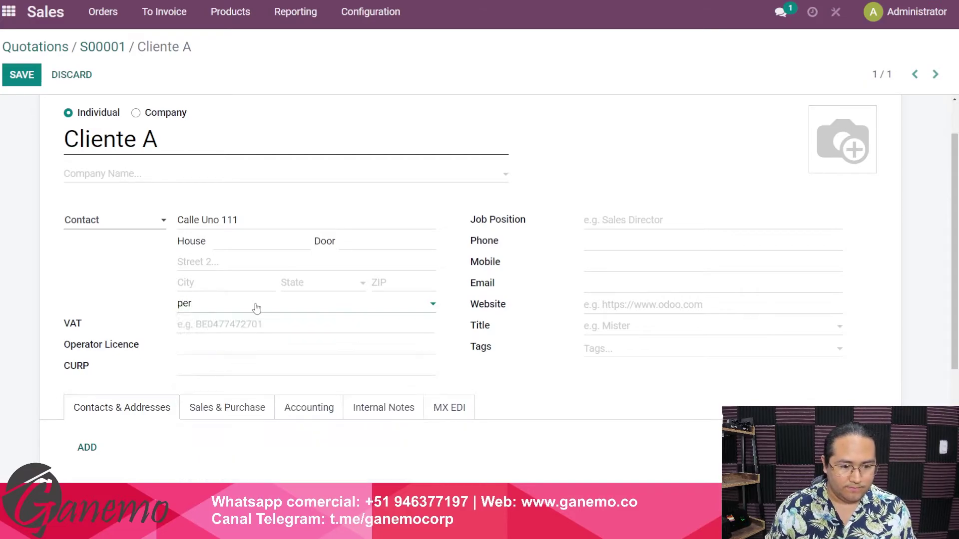
click(315, 282)
text(san isid)
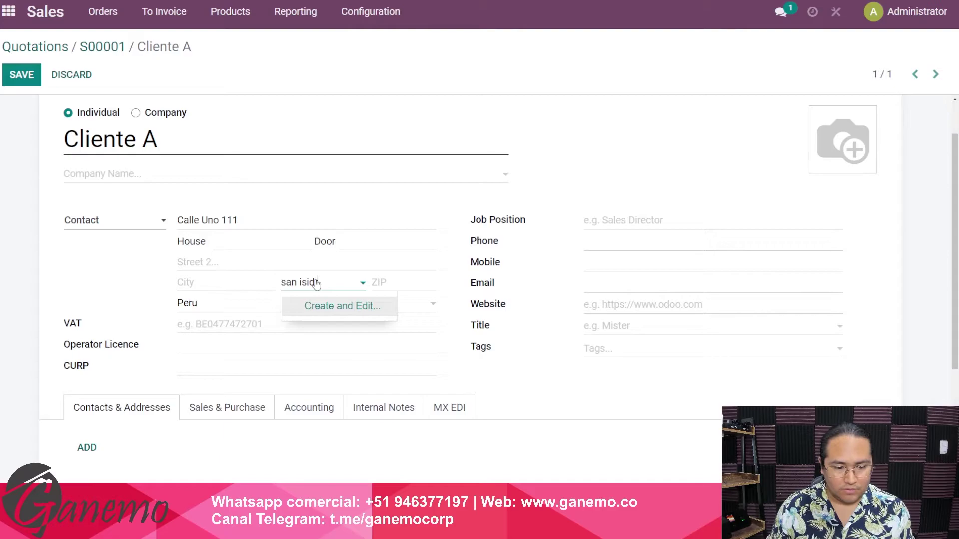
key(ctrl+a)
key(BackSpace)
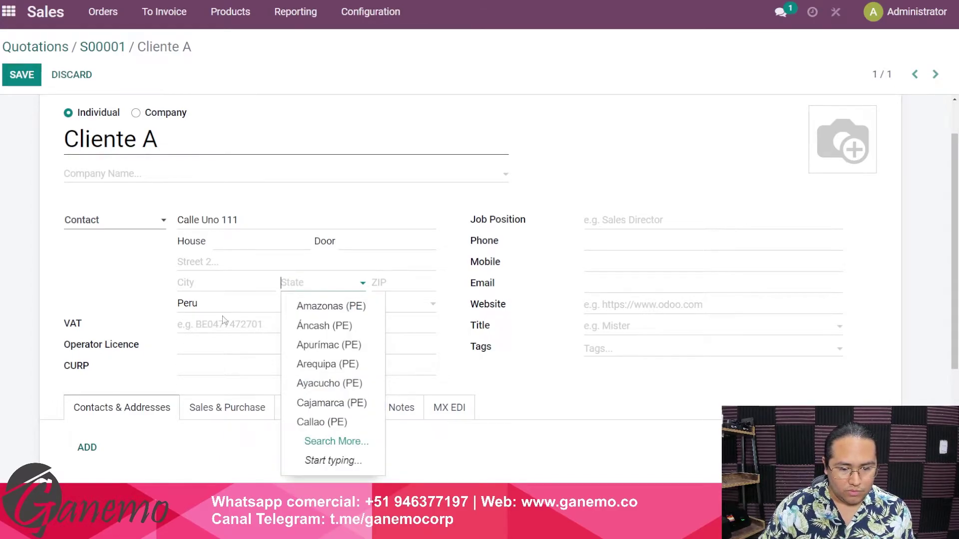
text(lima)
key(Escape)
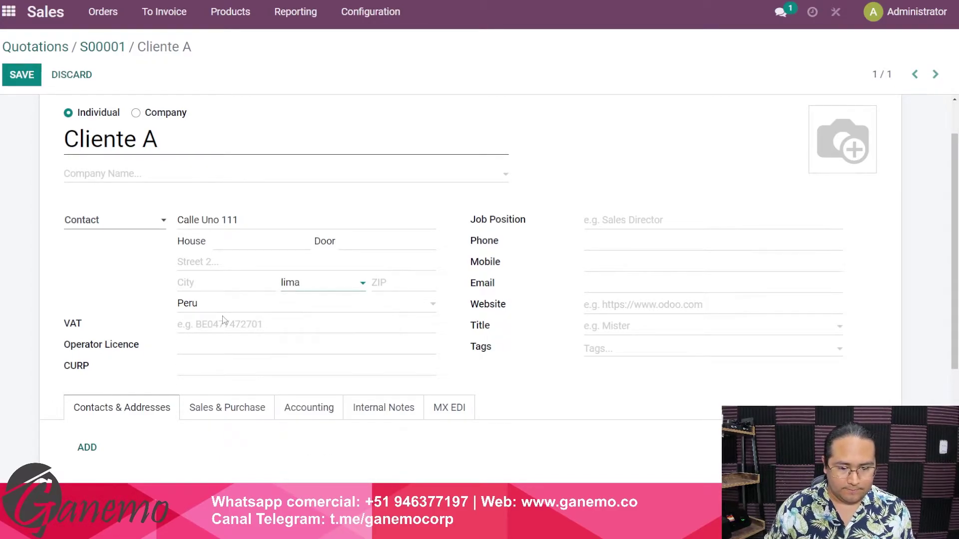
Step: Fill in the customer's city and ZIP code, and save the contact record
click(223, 282)
text(San I)
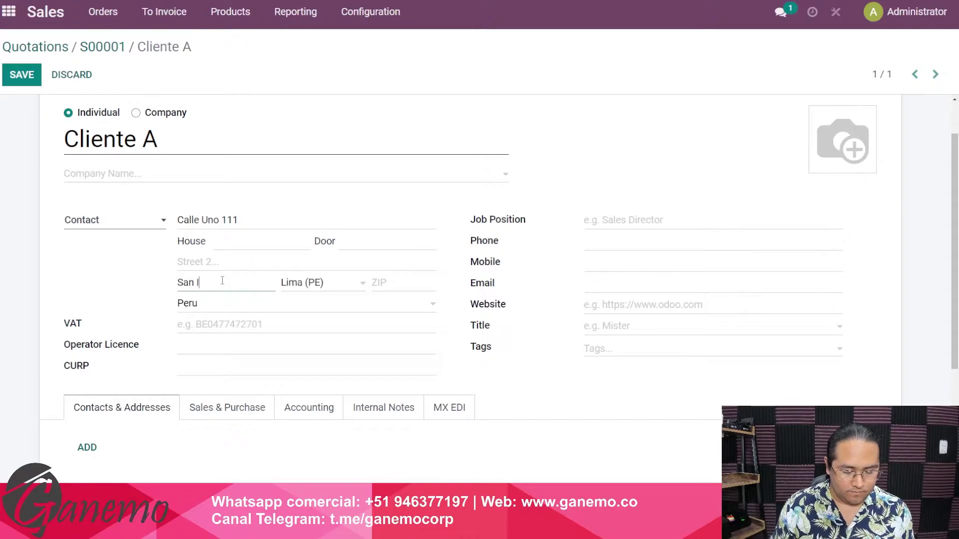
text(sidro)
key(Tab)
key(Tab)
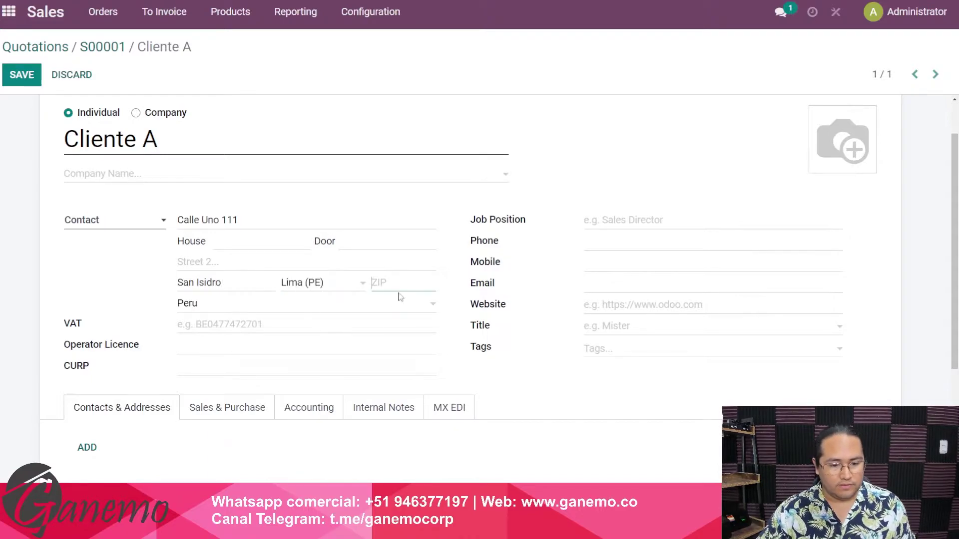
text(15038)
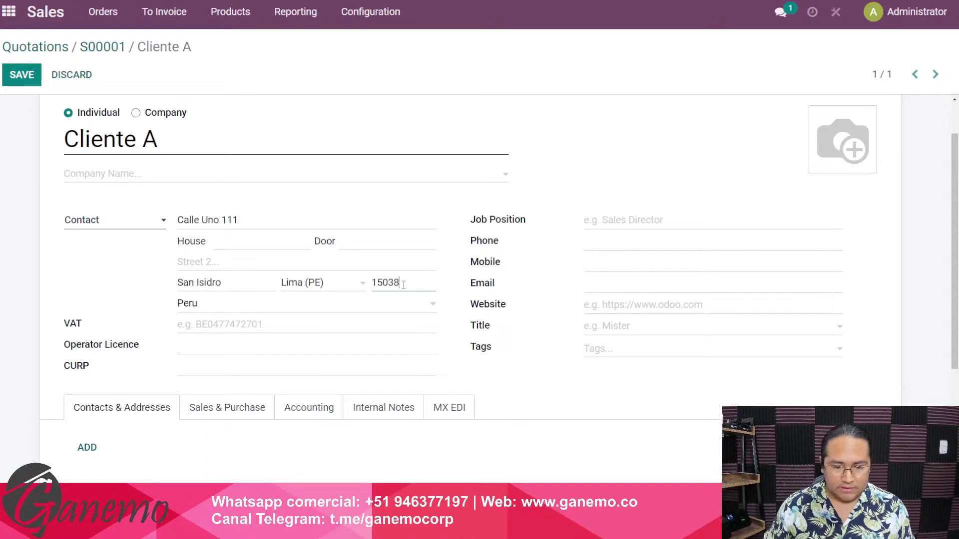
key(Tab)
key(Tab)
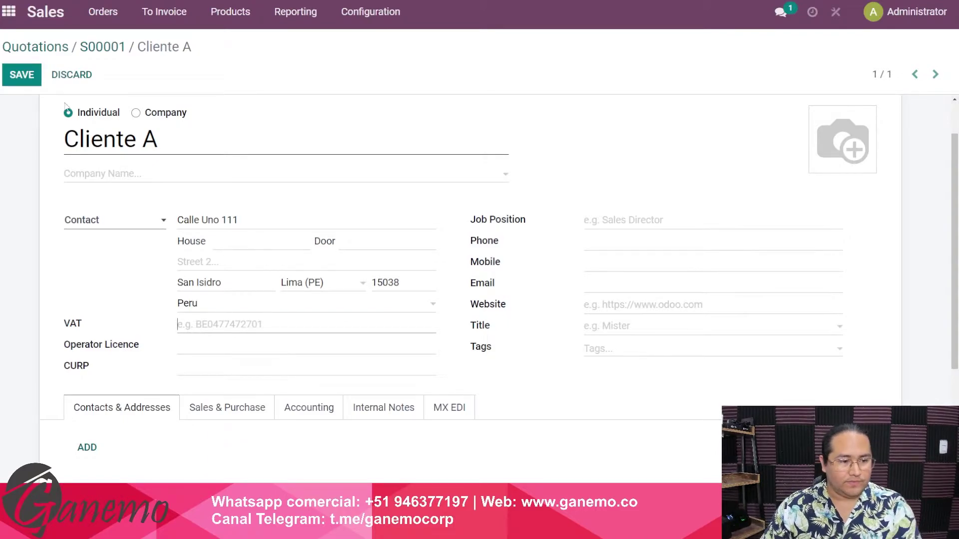
click(21, 74)
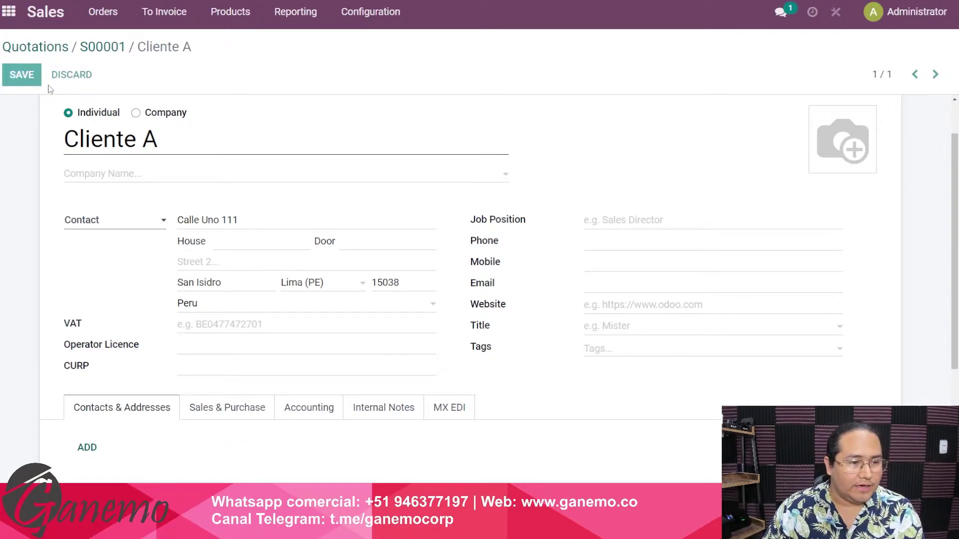
Step: Return to quotation S00001, add the product Componente 1 and confirm it as a sales order
click(112, 49)
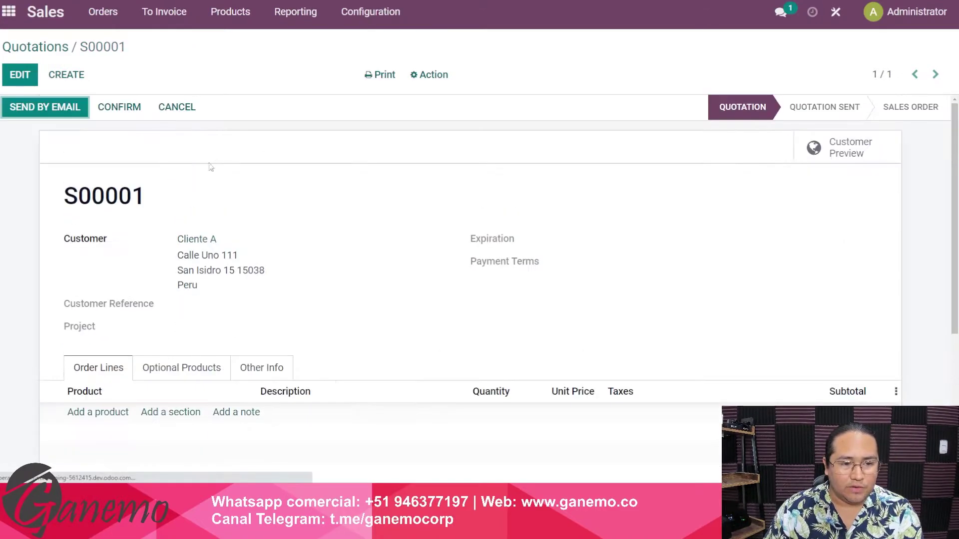
click(113, 413)
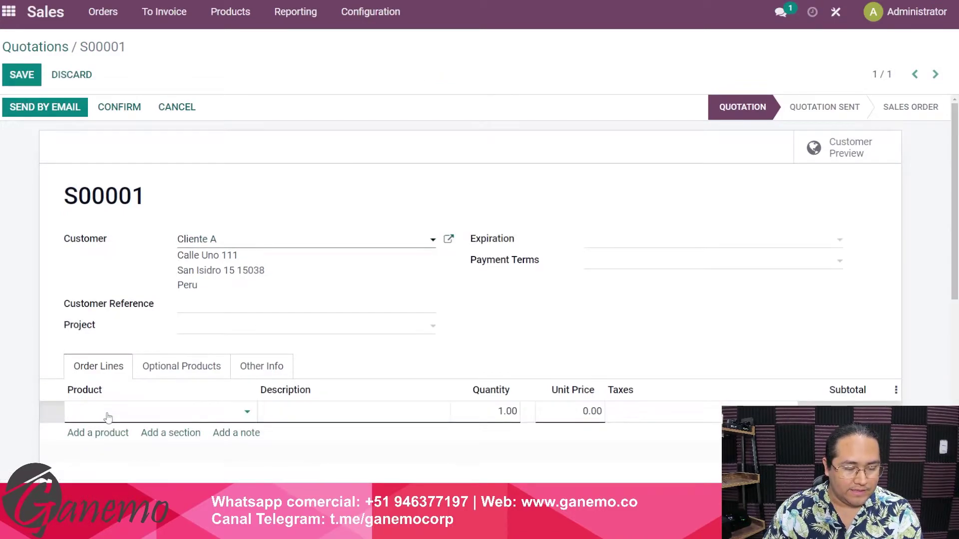
click(118, 346)
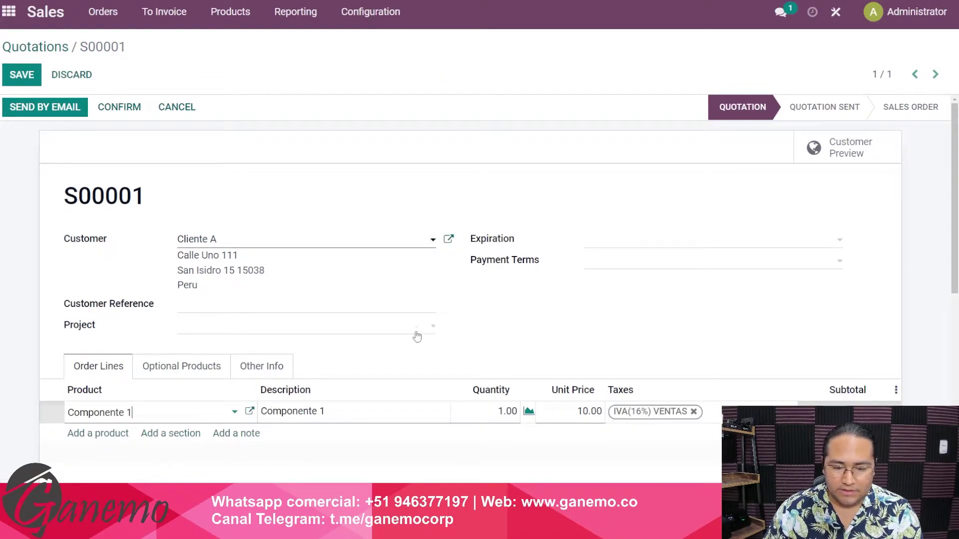
click(120, 107)
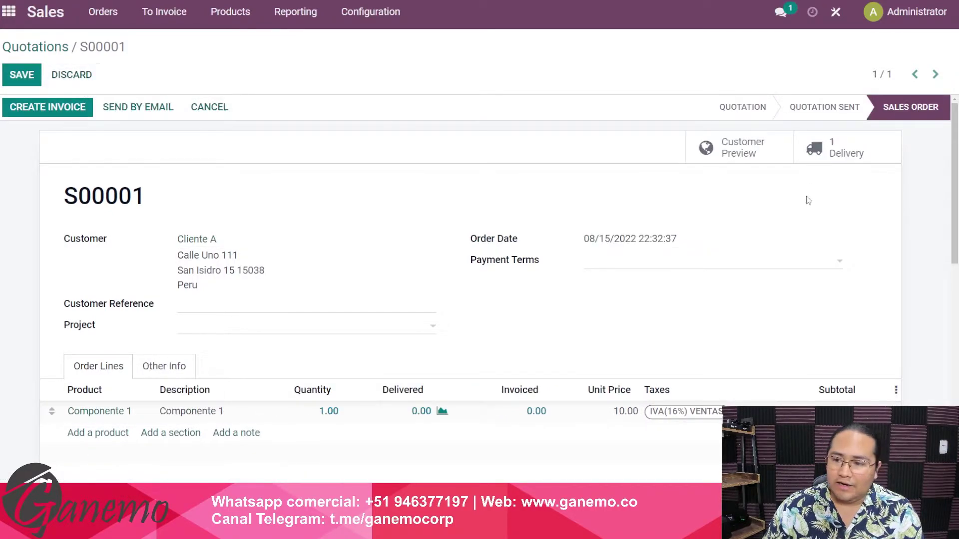
click(87, 81)
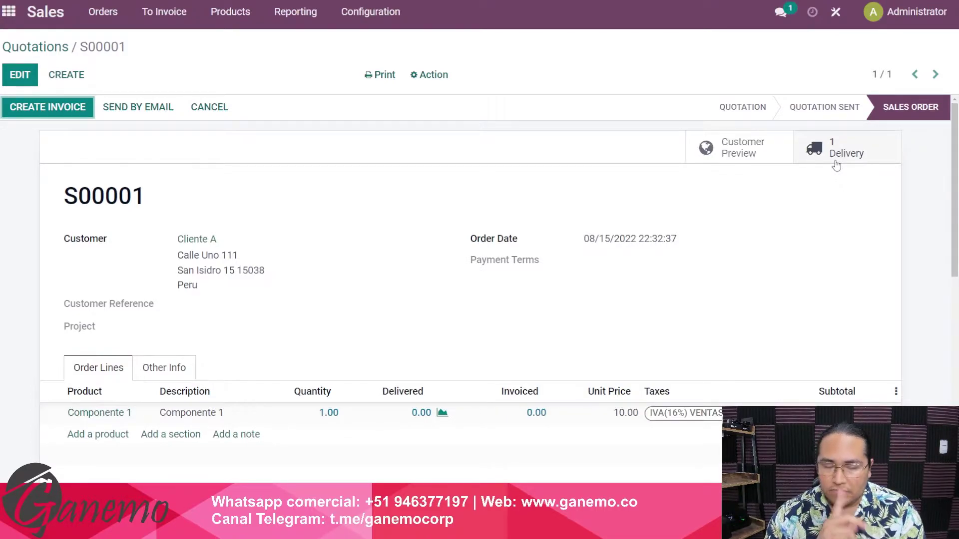
Step: Start a new quotation for the newly created customer Cliente 2 and add the product Componente 1
click(52, 47)
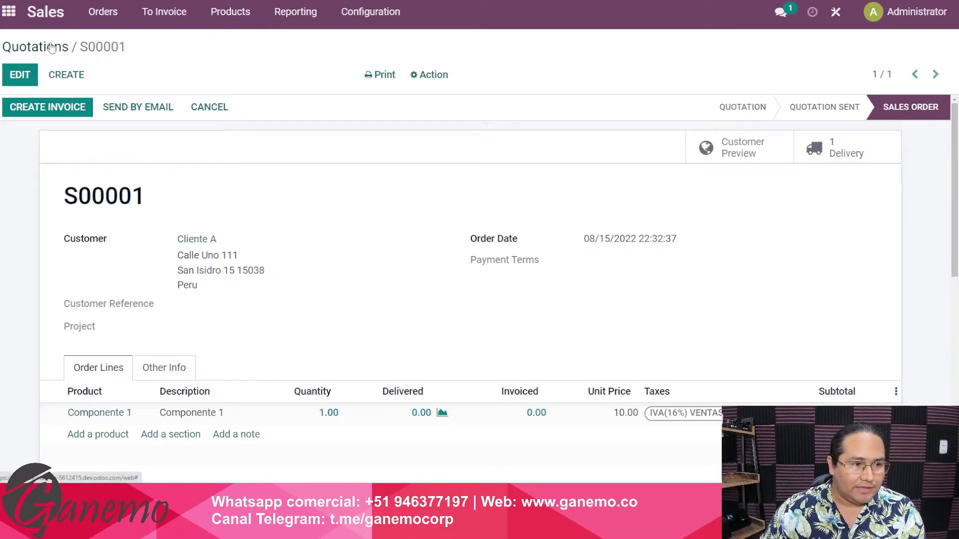
click(28, 76)
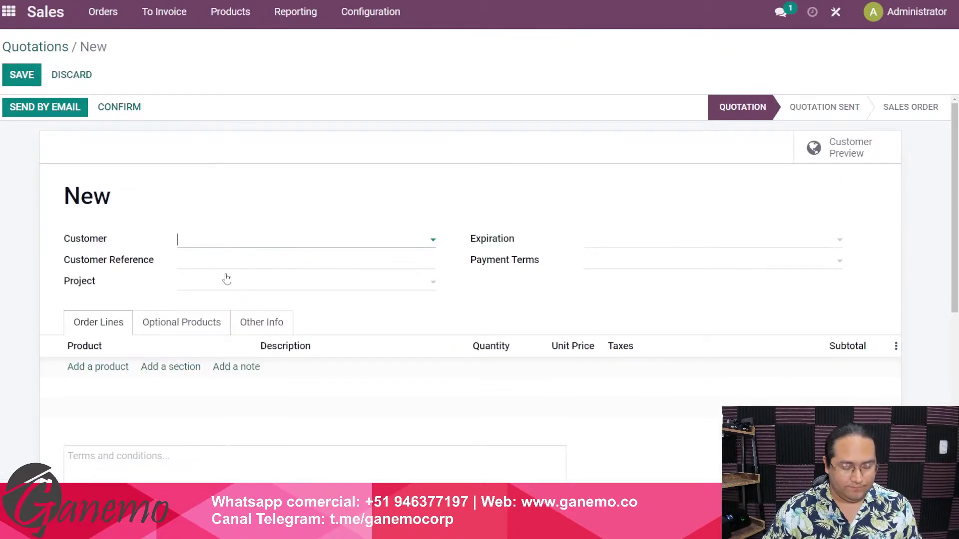
text(Cliente 2)
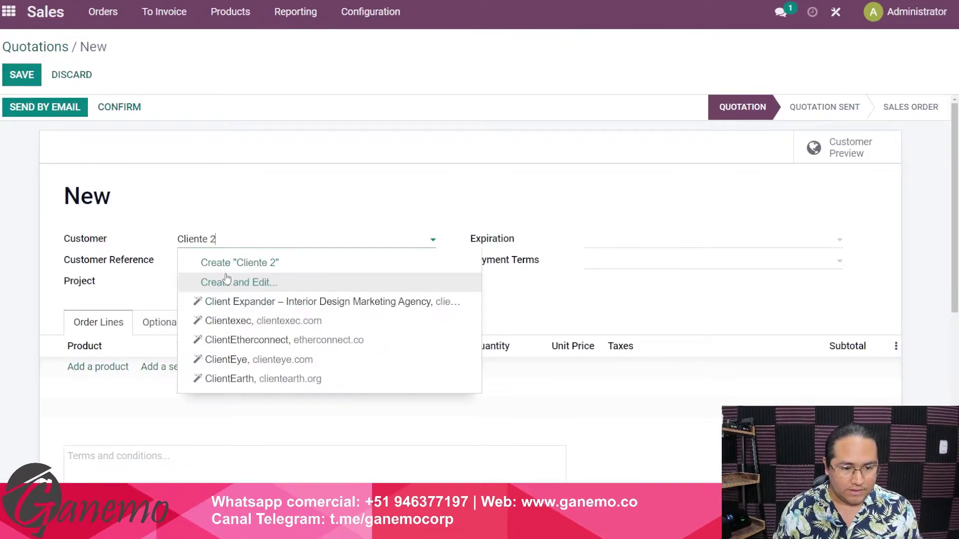
click(227, 282)
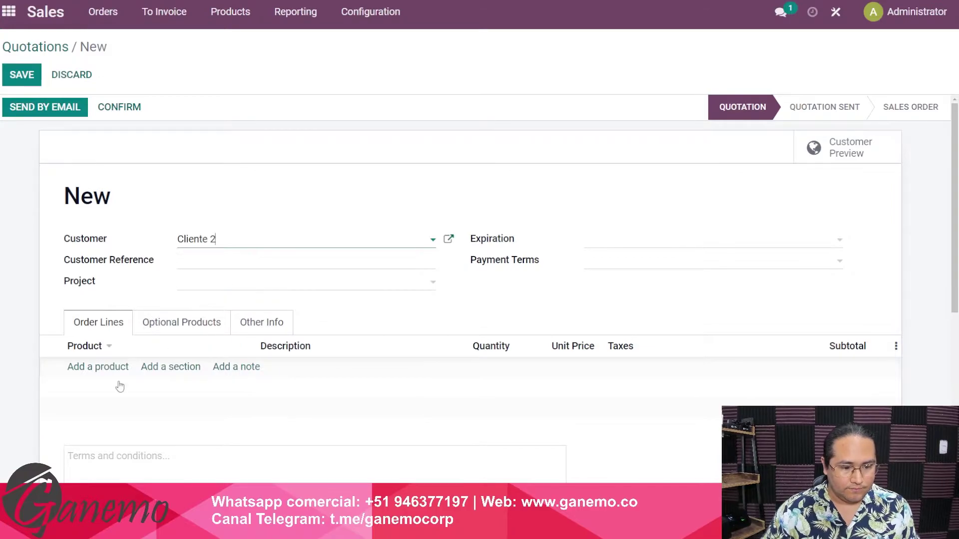
click(98, 367)
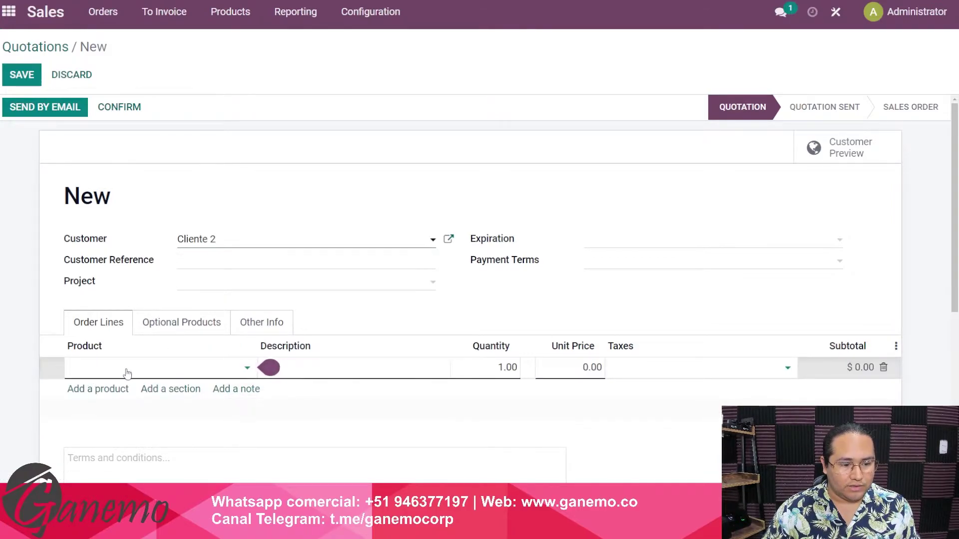
click(134, 373)
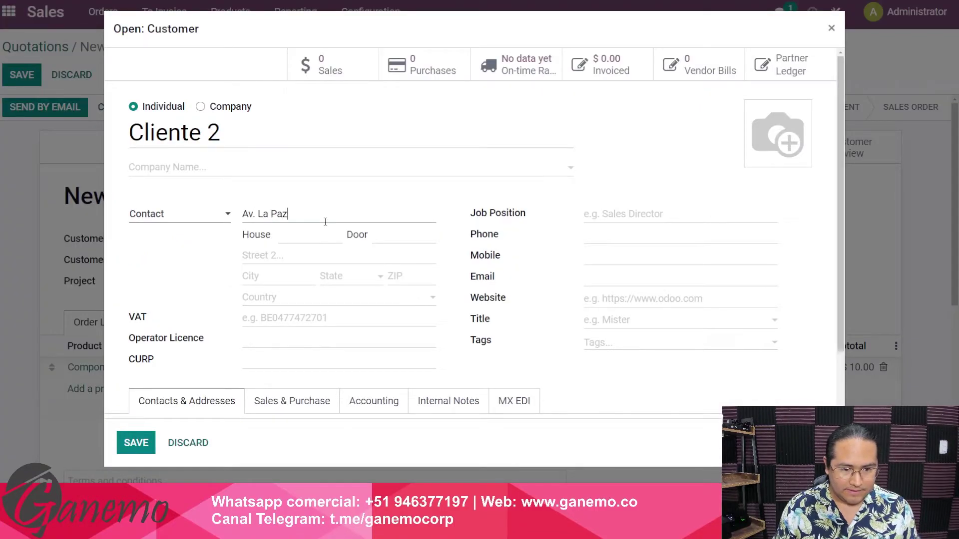
Step: Open the new customer's contact record from the quotation and fill in the street address
key(Tab)
key(Tab)
key(Tab)
key(Tab)
key(Tab)
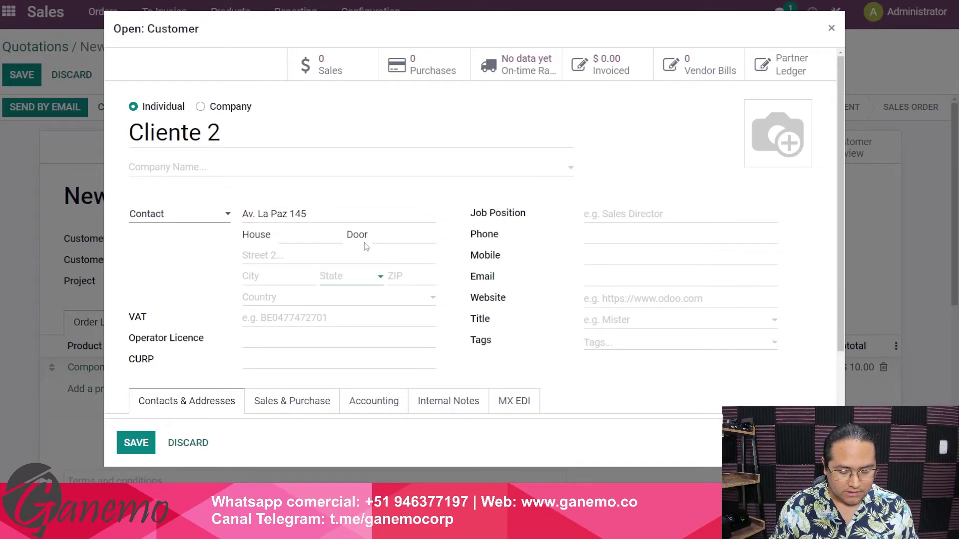
text(ma)
key(BackSpace)
key(BackSpace)
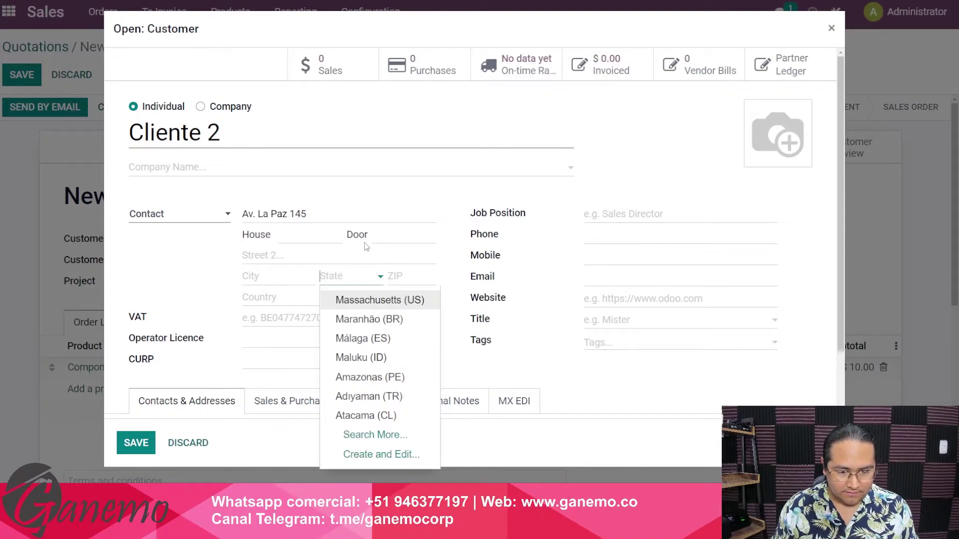
text(san mig)
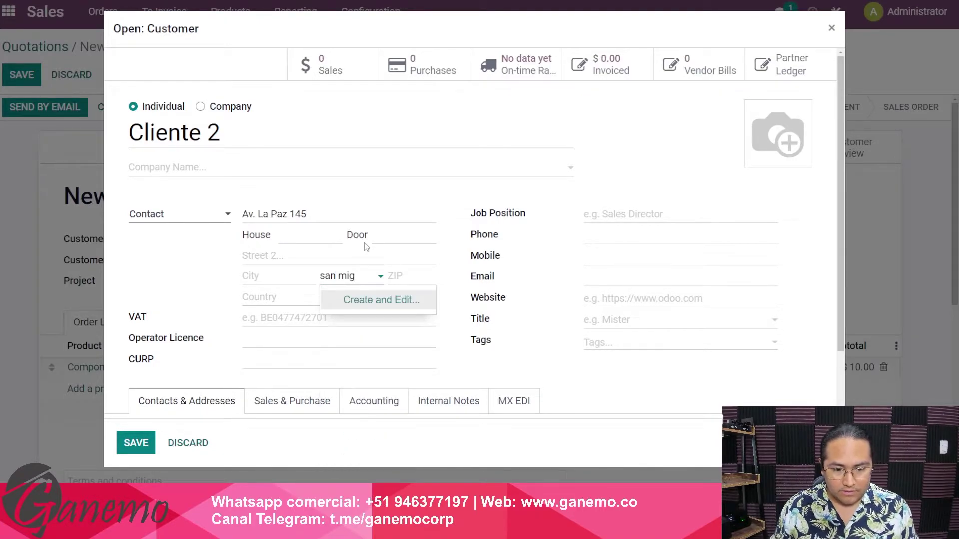
key(BackSpace)
key(BackSpace)
key(BackSpace)
key(BackSpace)
key(BackSpace)
key(BackSpace)
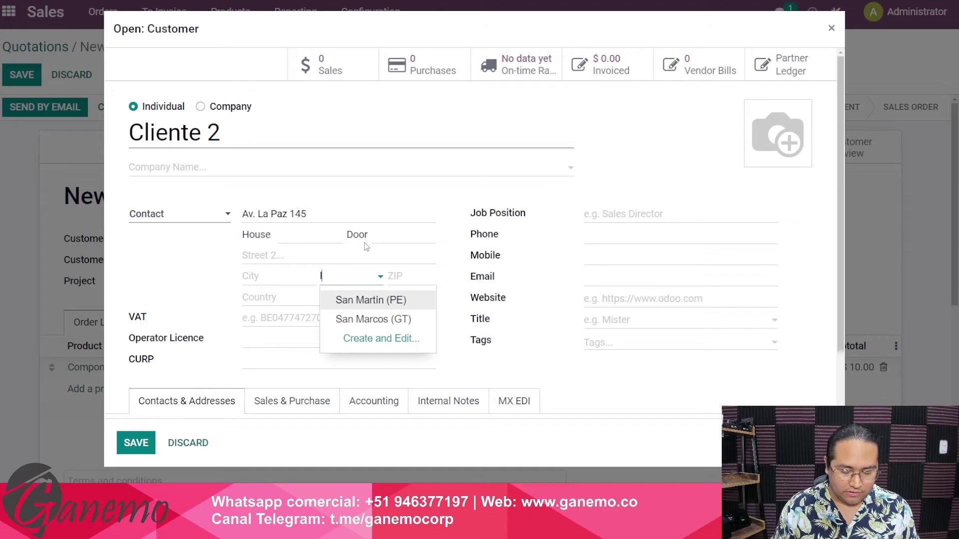
Step: Set the customer's state to Lima (PE), fill in the city and save the contact record
text(lima)
key(Return)
click(251, 275)
text(San)
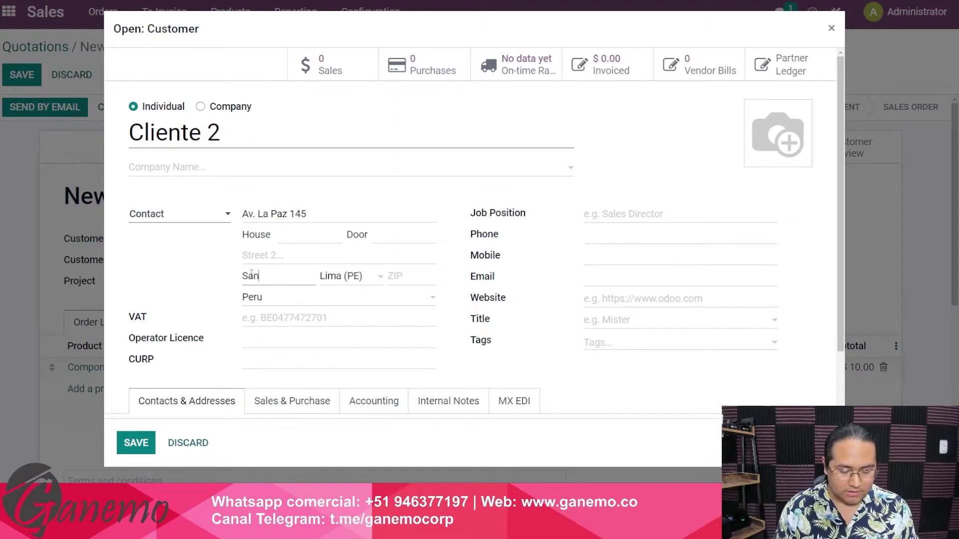
text( Miguel)
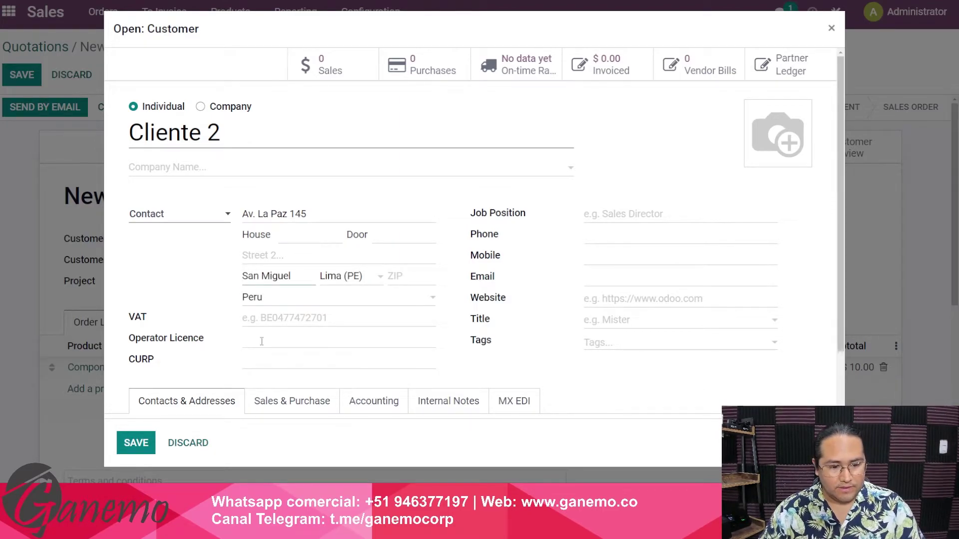
click(136, 443)
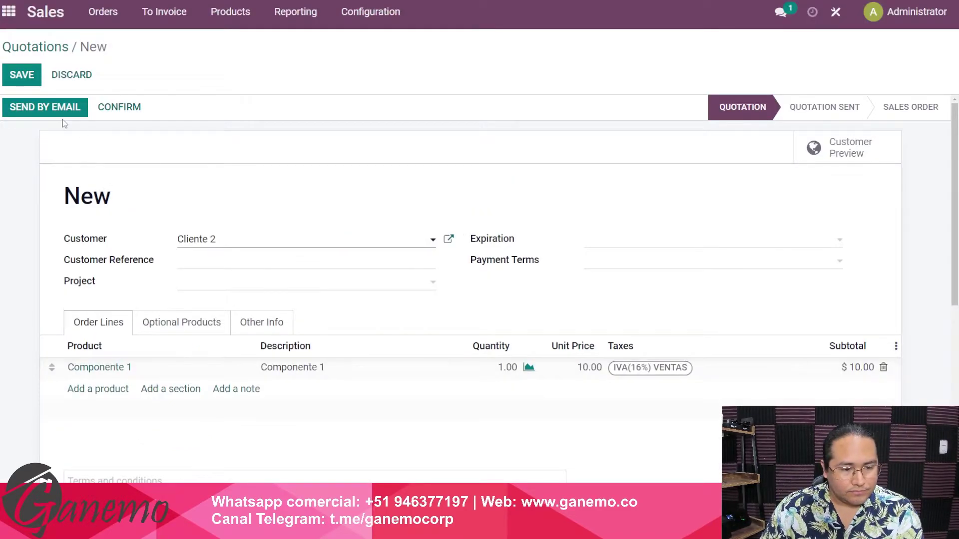
Step: Confirm the new quotation as a sales order and open the Delivery Orders list in the Inventory app
click(105, 100)
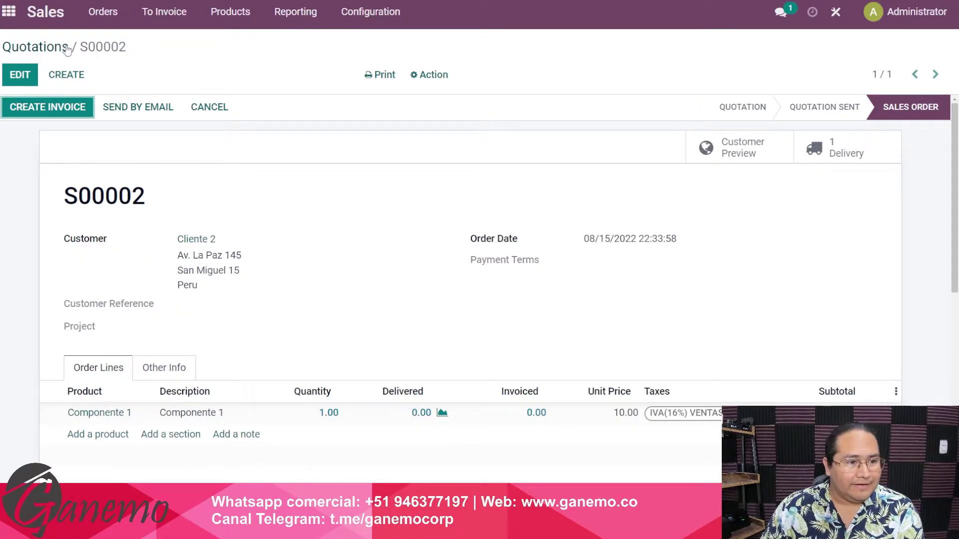
click(50, 47)
click(10, 13)
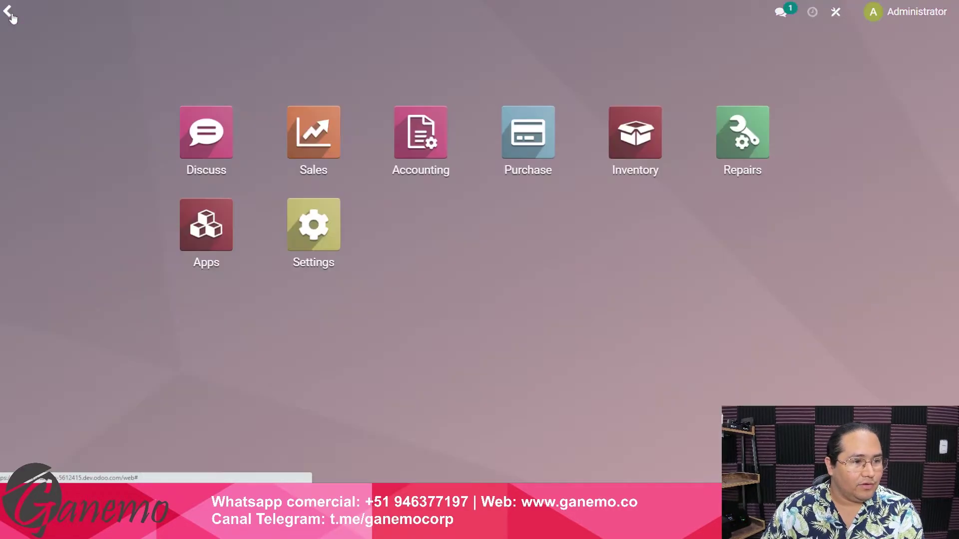
click(635, 134)
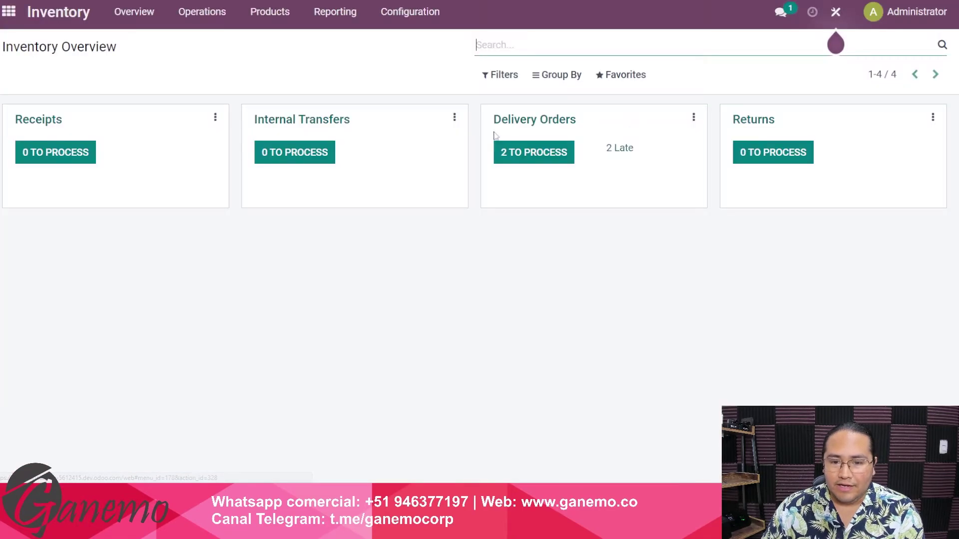
click(538, 127)
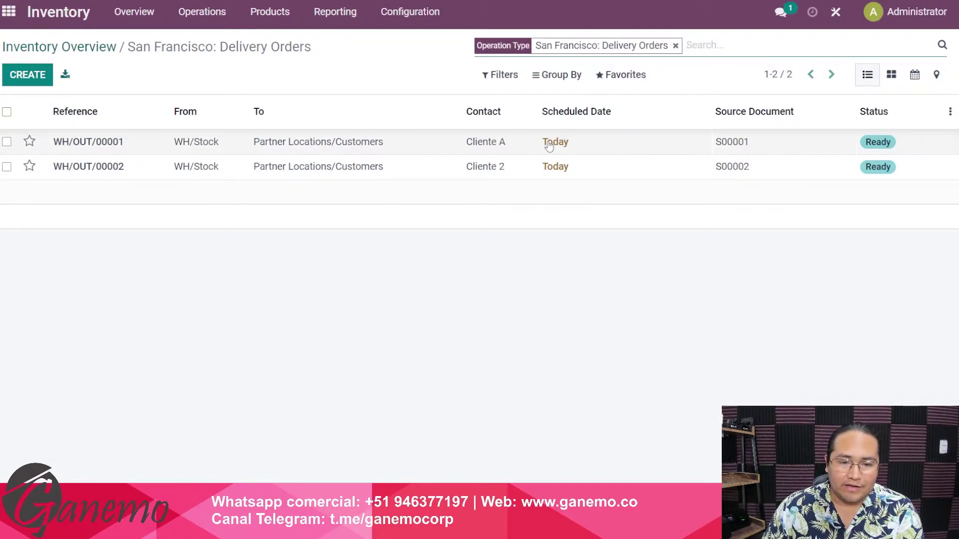
Step: Change the scheduled date of delivery WH/OUT/00001 to 08/16/2022, save it and return to the delivery orders list
click(597, 143)
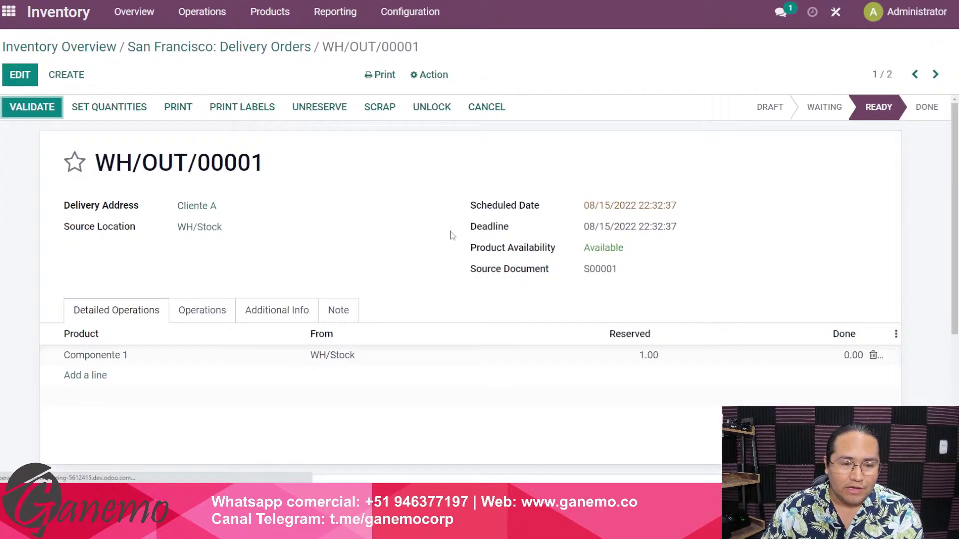
click(20, 74)
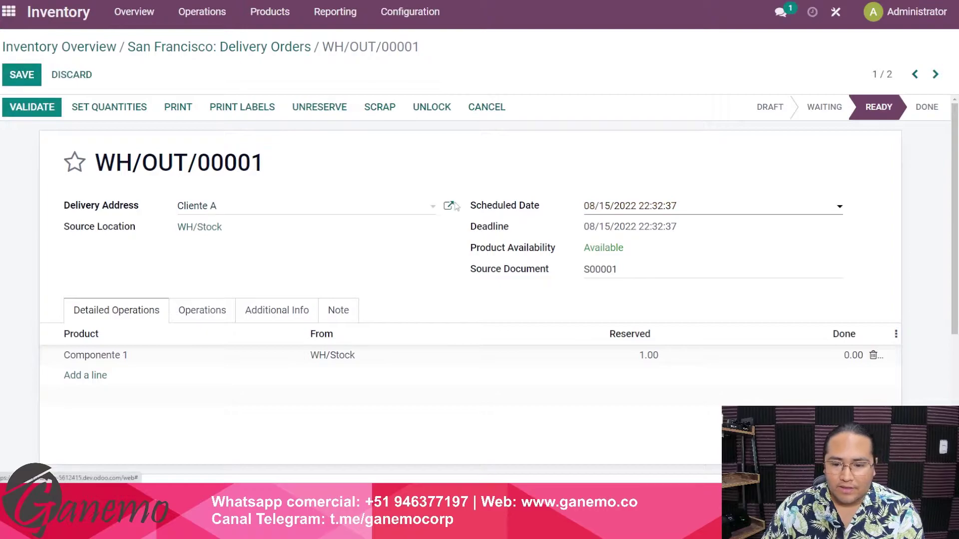
click(597, 215)
click(671, 338)
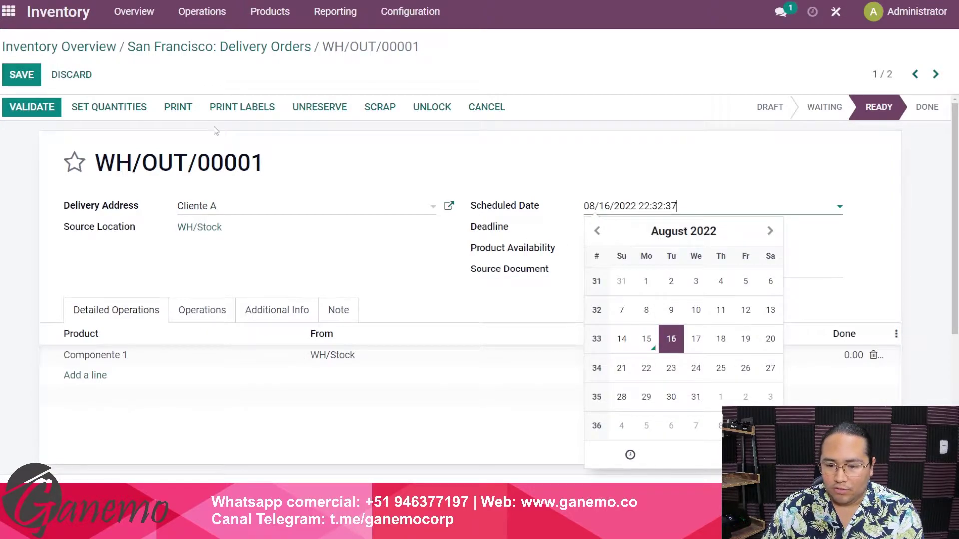
click(125, 87)
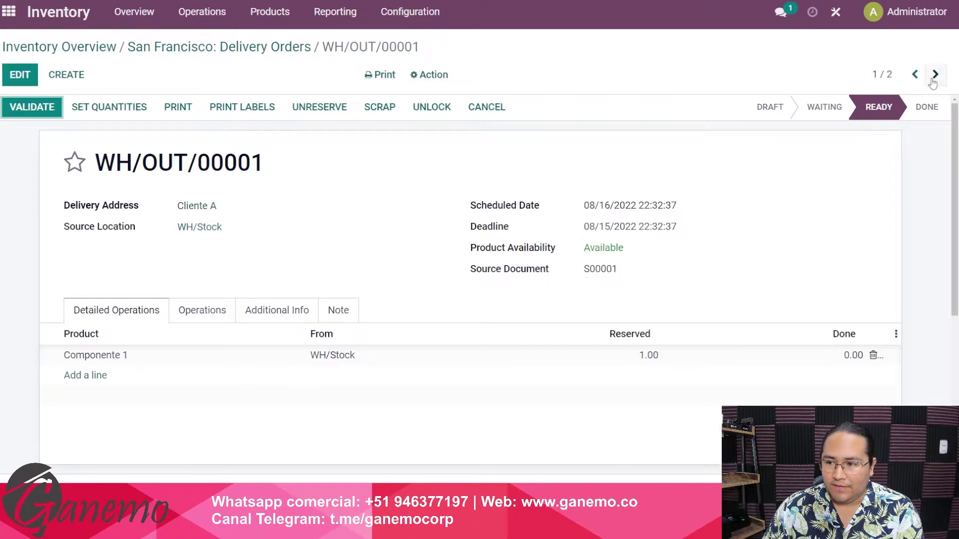
click(265, 47)
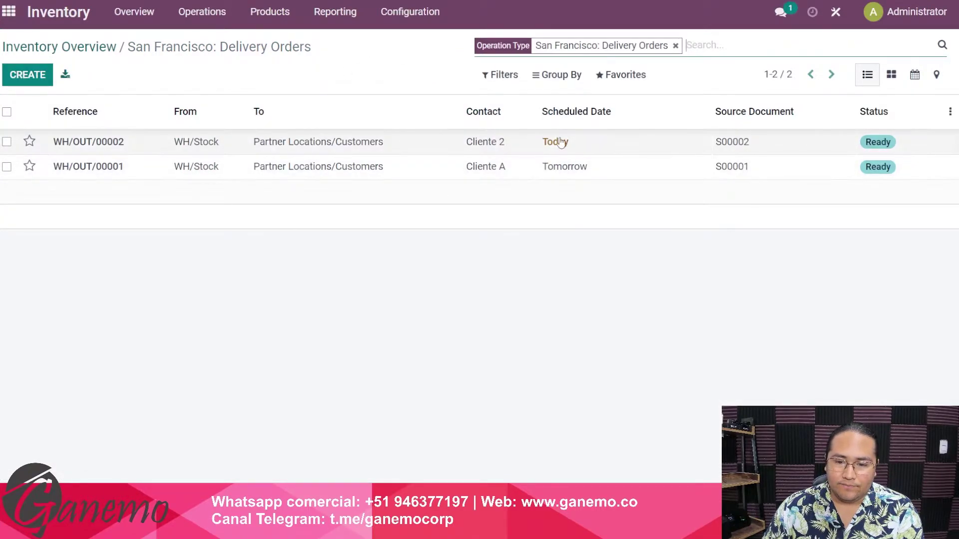
click(498, 74)
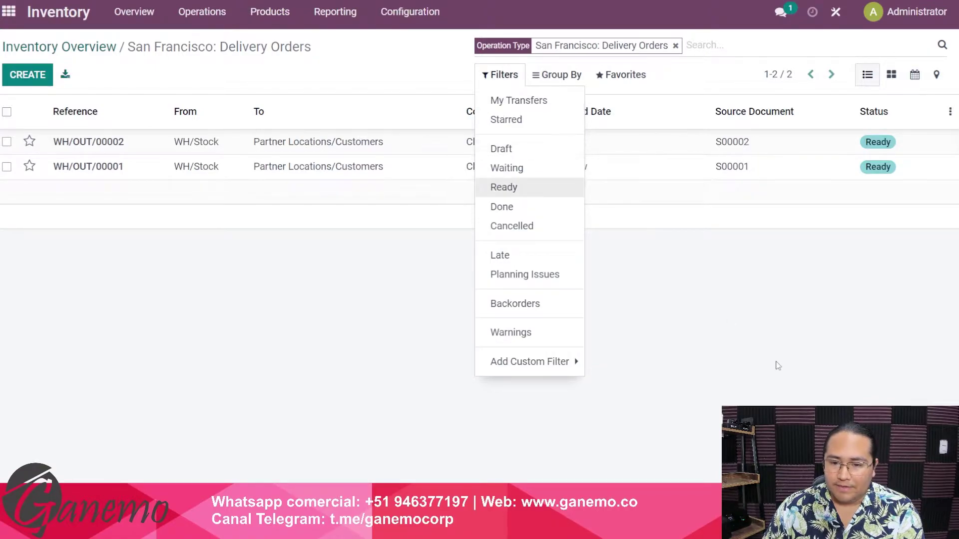
click(586, 140)
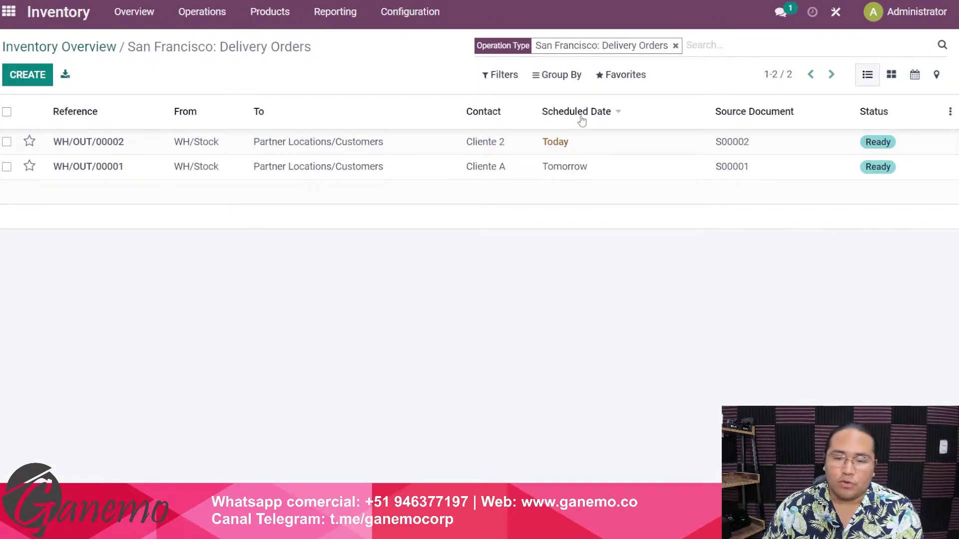
Step: Set the scheduled date of delivery WH/OUT/00001 back to 08/15/2022, save it and return to the delivery orders list
click(568, 168)
click(17, 86)
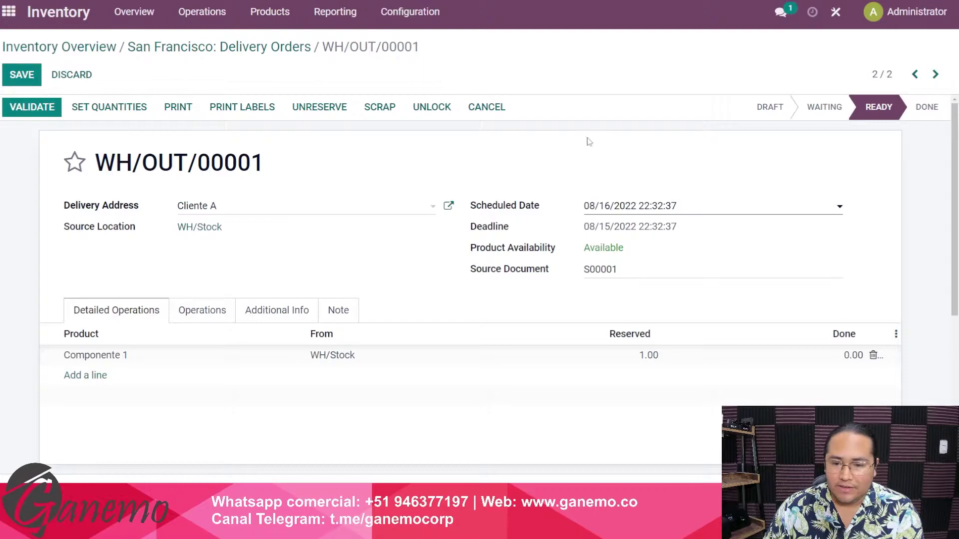
click(605, 207)
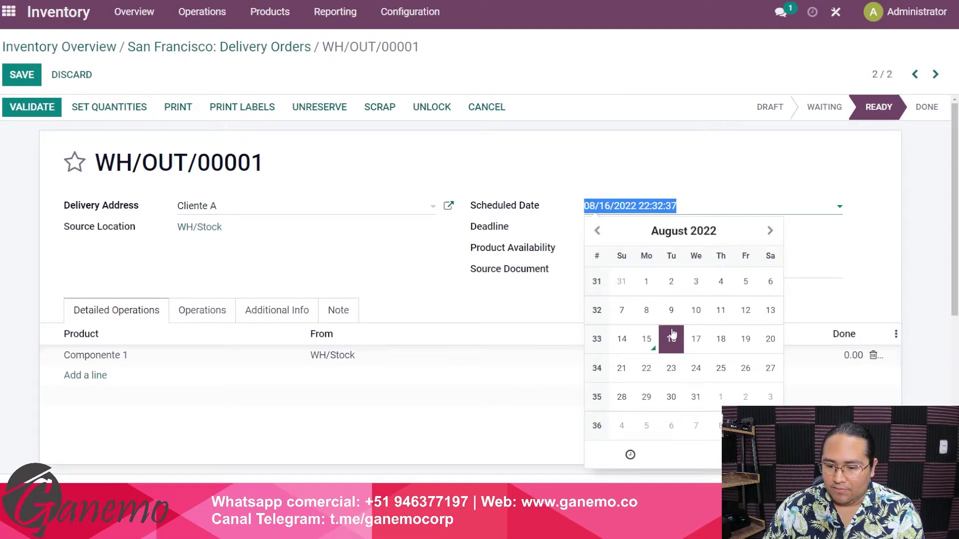
click(647, 338)
click(20, 79)
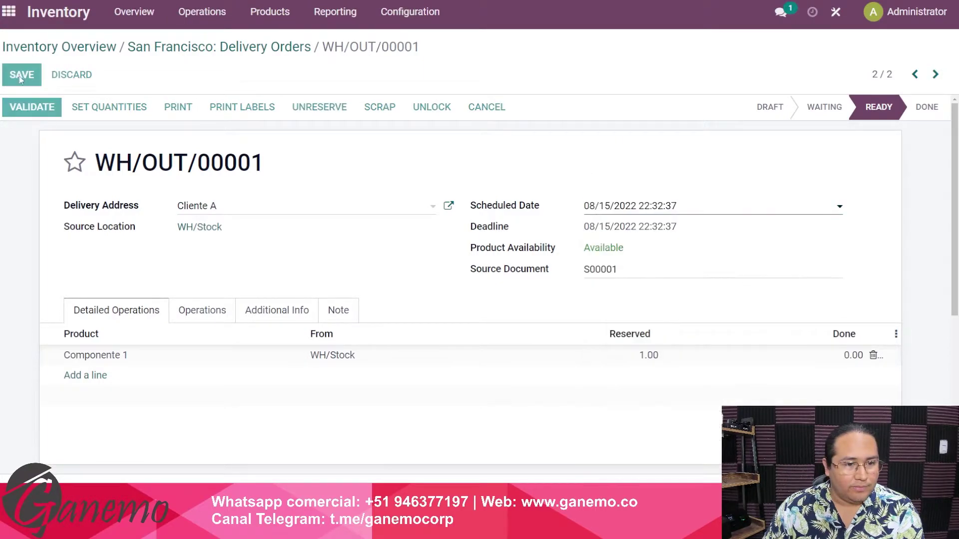
click(259, 46)
drag(380, 73, 727, 347)
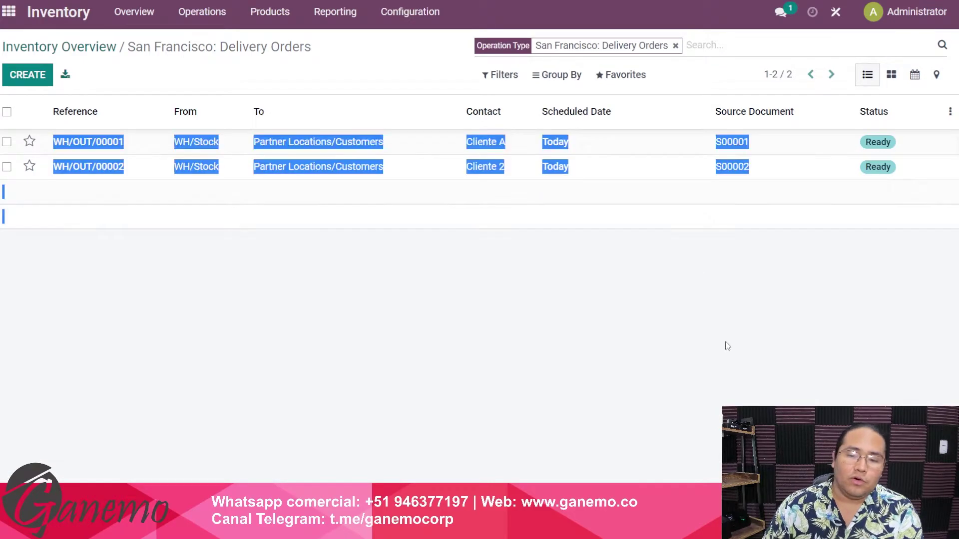
click(529, 328)
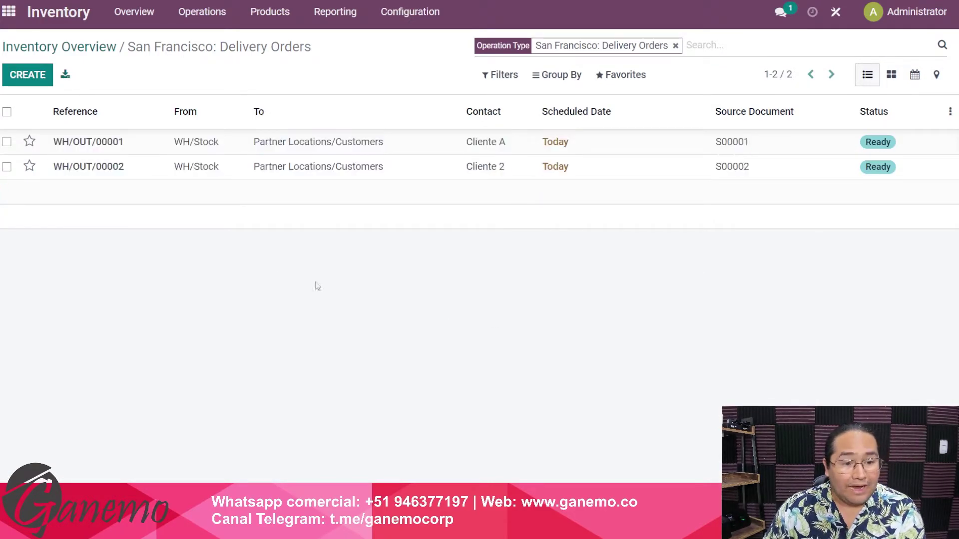
click(7, 112)
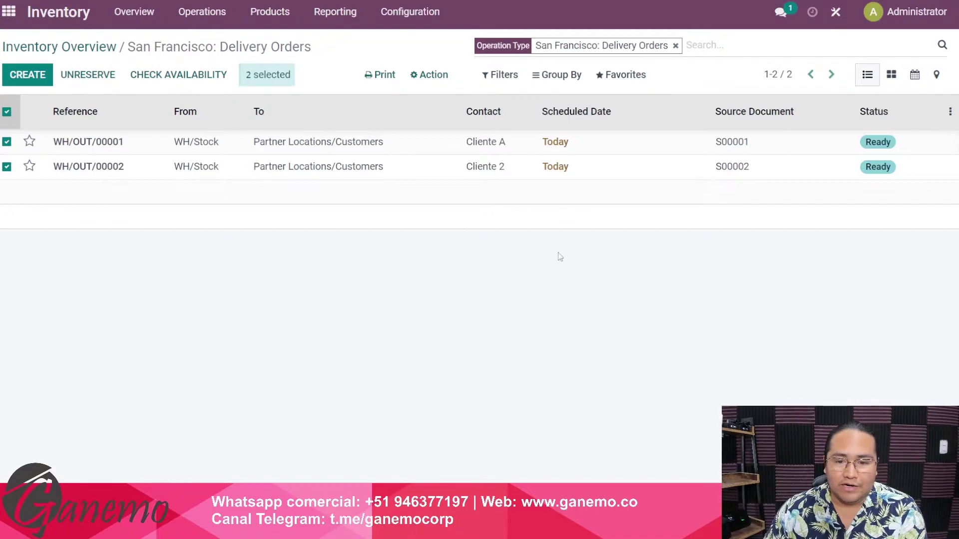
click(7, 112)
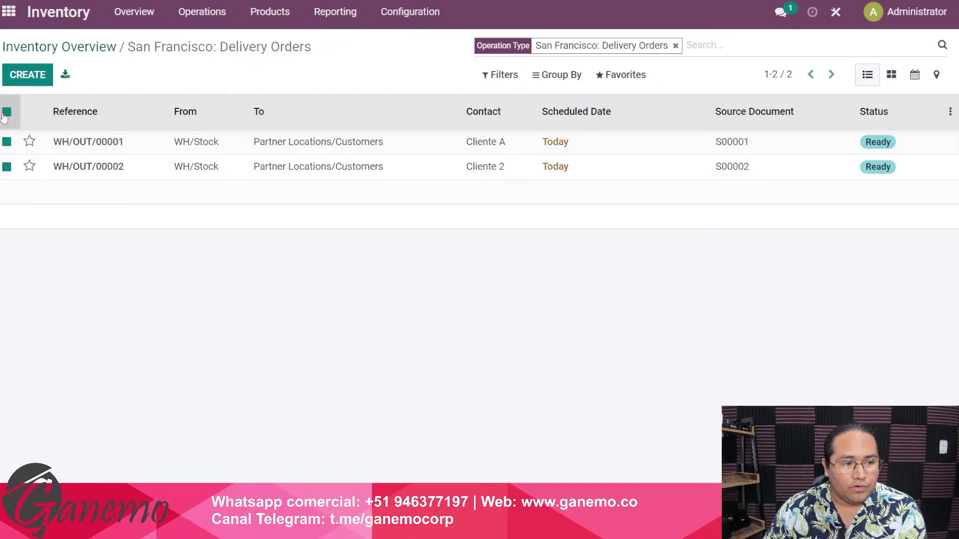
click(6, 113)
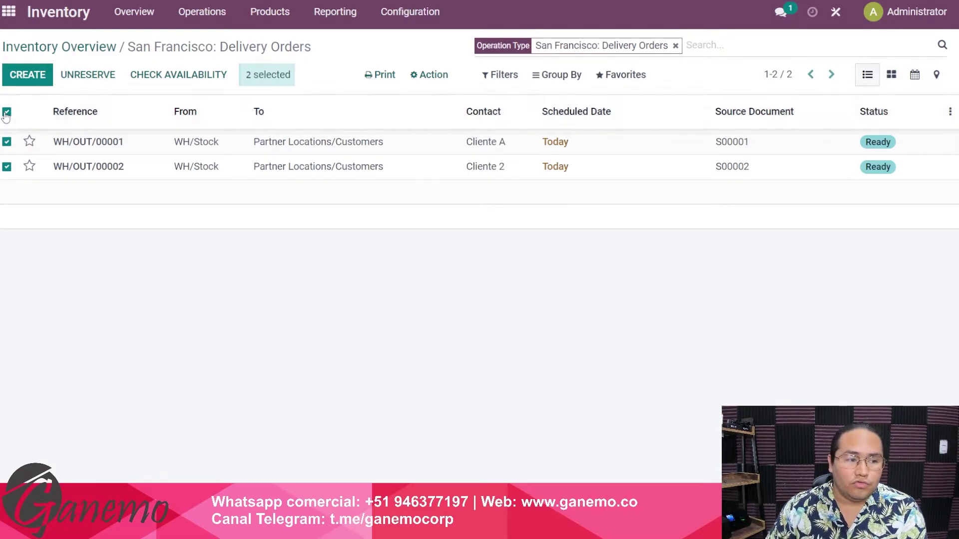
click(7, 112)
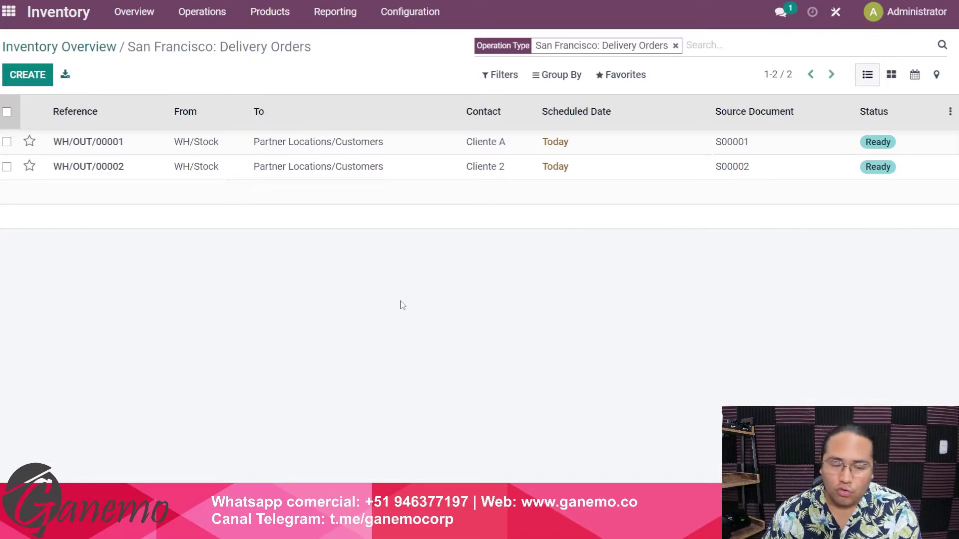
Step: Open delivery order WH/OUT/00001 and examine the address in the contact record linked as its delivery address
click(287, 147)
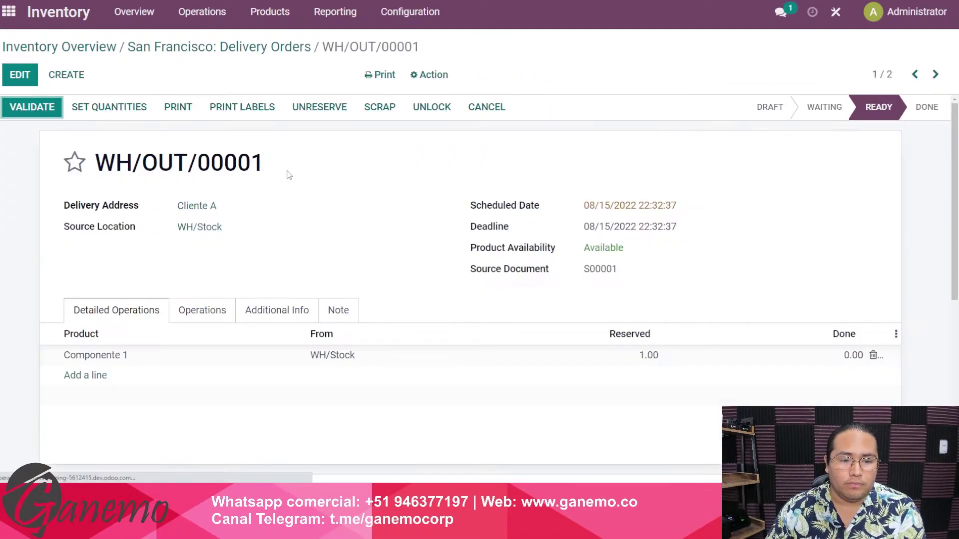
drag(81, 205, 122, 201)
click(87, 214)
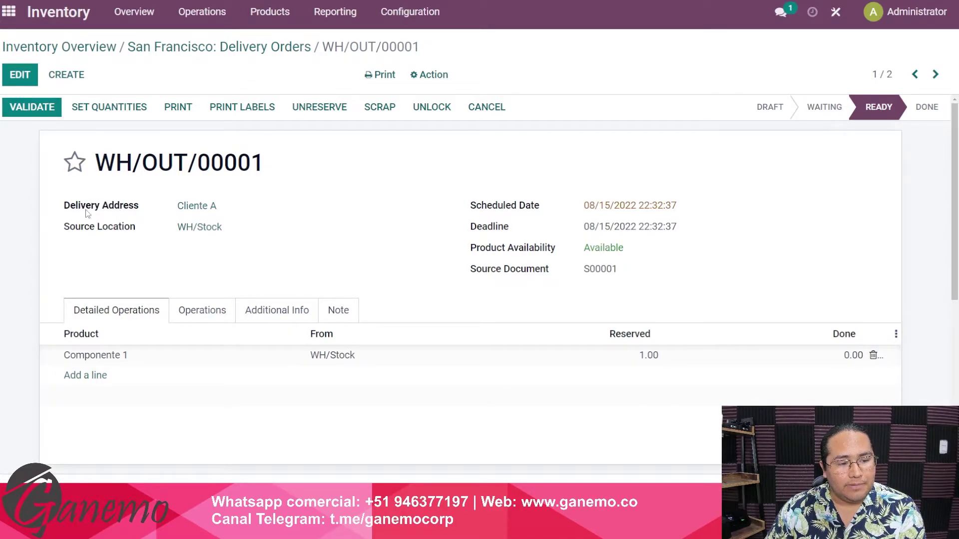
drag(79, 206, 129, 205)
click(192, 208)
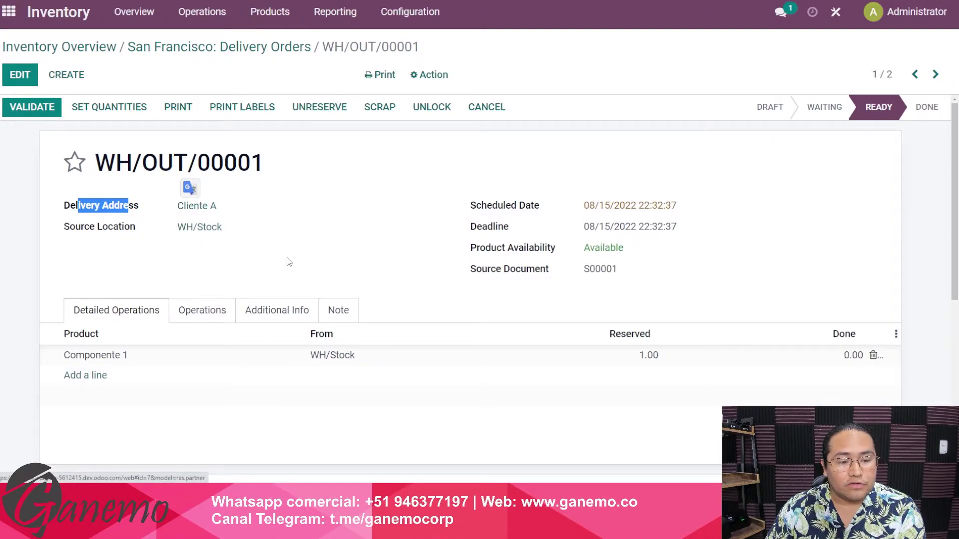
drag(167, 284, 351, 325)
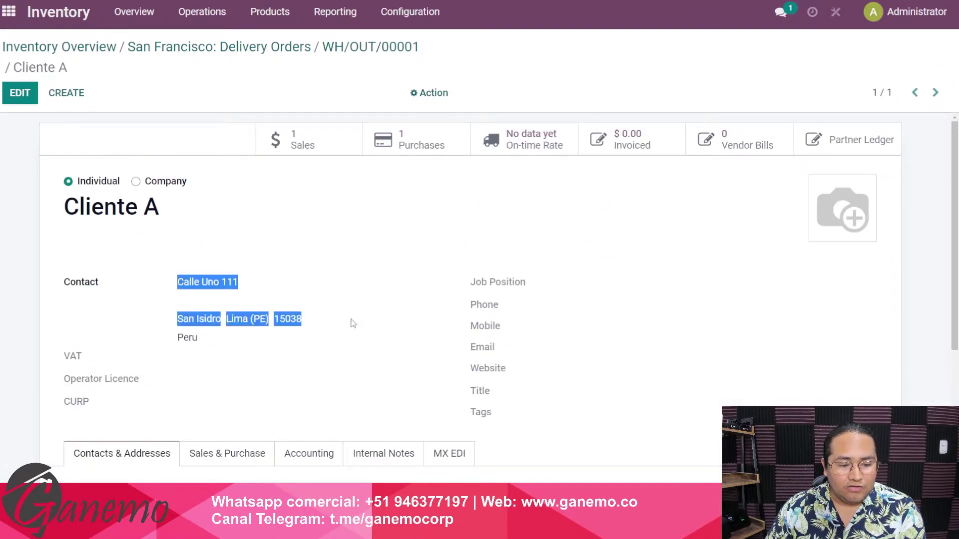
click(335, 380)
drag(176, 283, 325, 345)
click(296, 372)
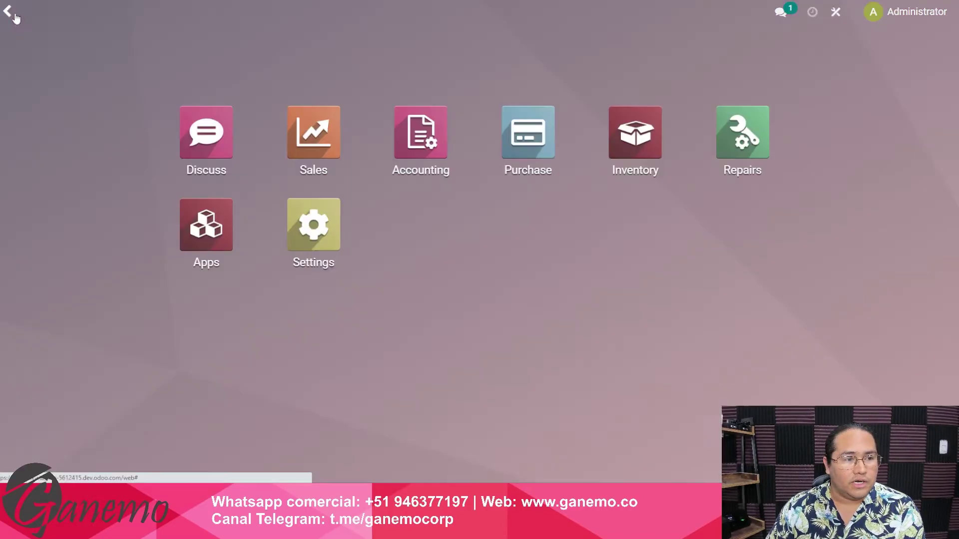
Step: Search the apps for "cont", go to Contacts and display its form view in Studio
click(9, 11)
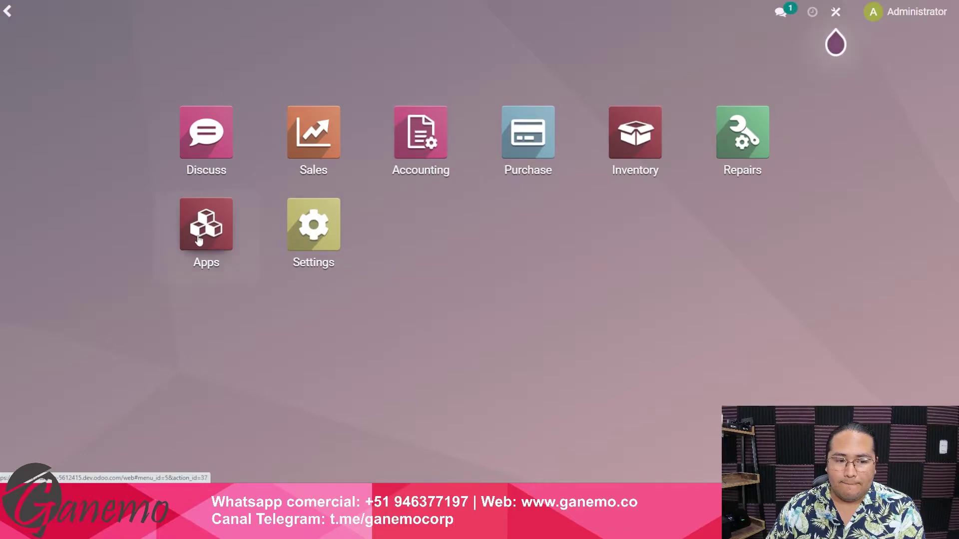
key(Return)
text(cont)
key(Return)
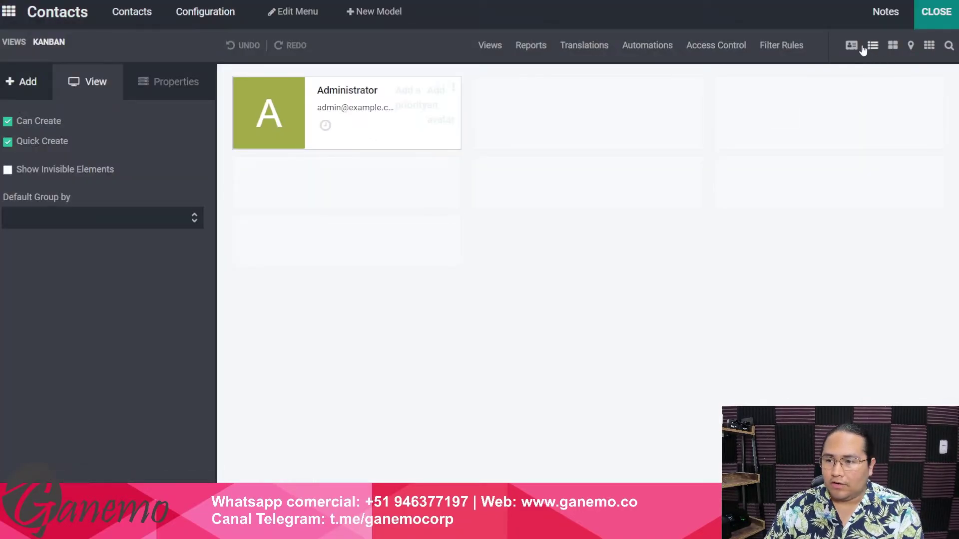
click(849, 49)
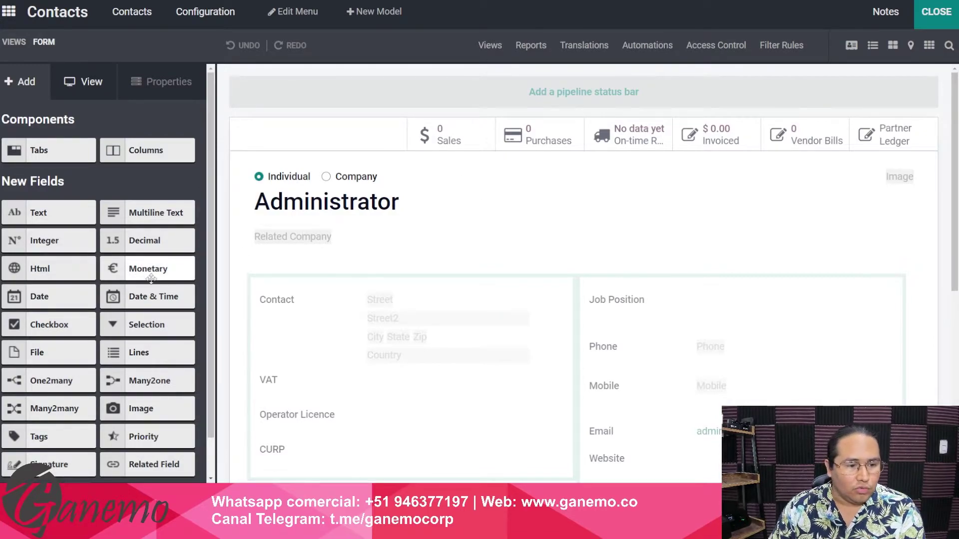
Step: Browse the existing contact fields that are available but not yet placed in the form view
scroll(144, 375, down, 1)
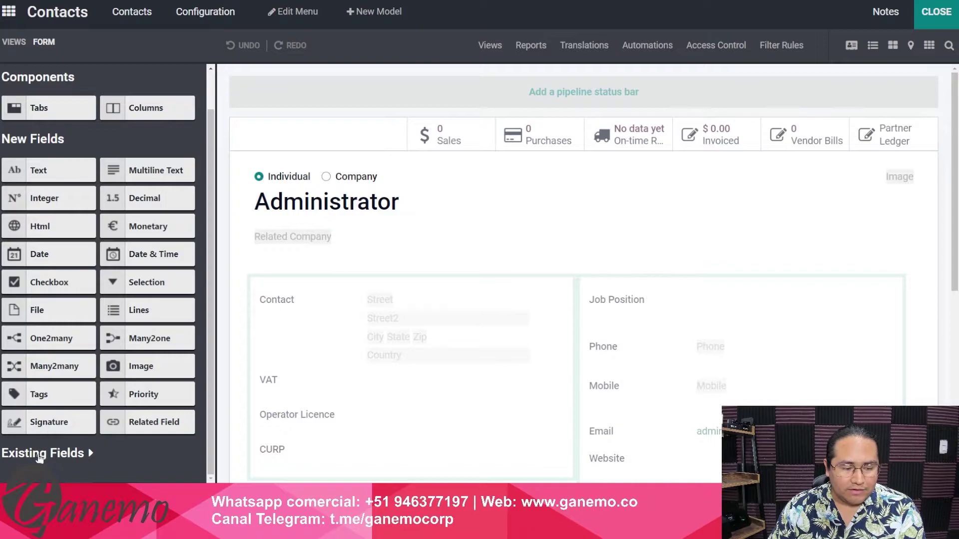
click(90, 455)
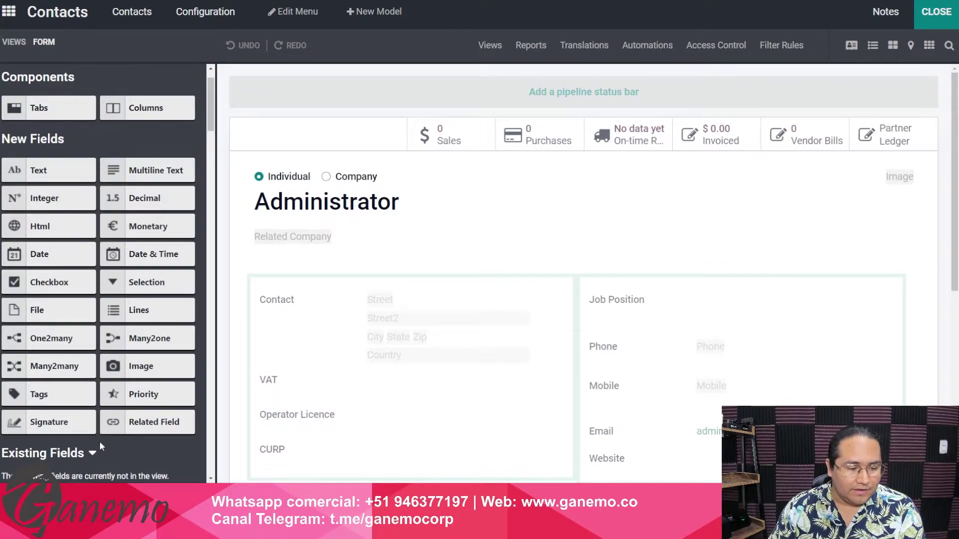
scroll(129, 407, down, 12)
scroll(129, 408, down, 7)
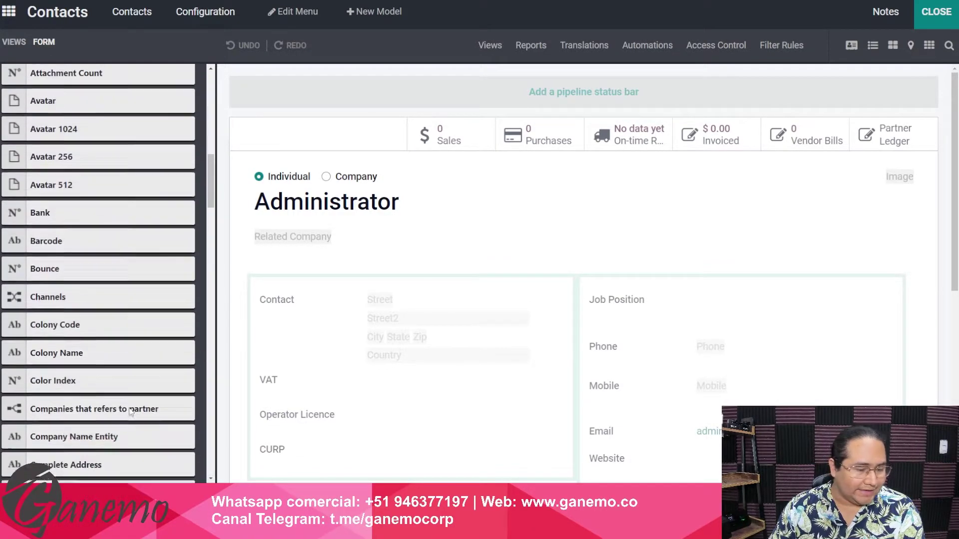
scroll(129, 407, up, 8)
scroll(129, 408, up, 10)
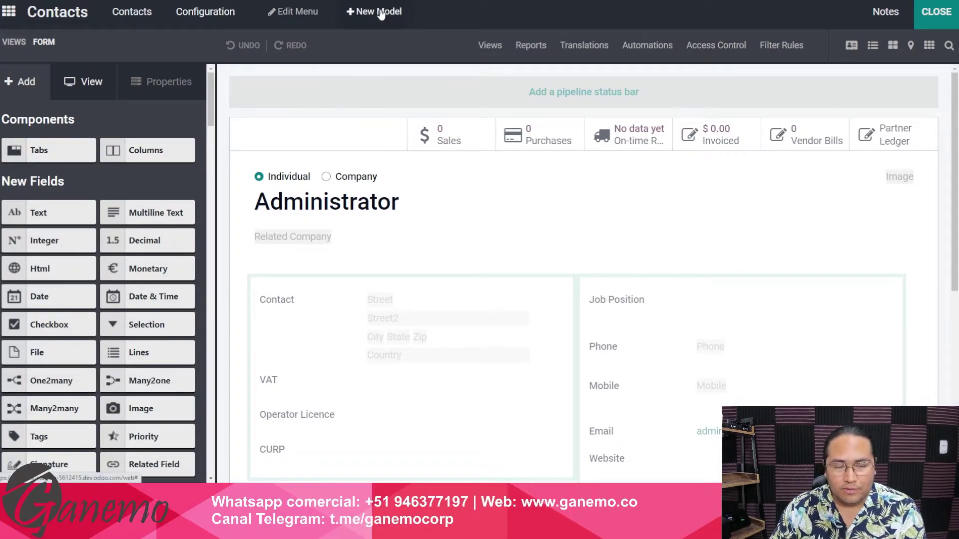
Step: Create a new model named Rutas with Custom Sorting and Archiving enabled and Chatter disabled
click(380, 11)
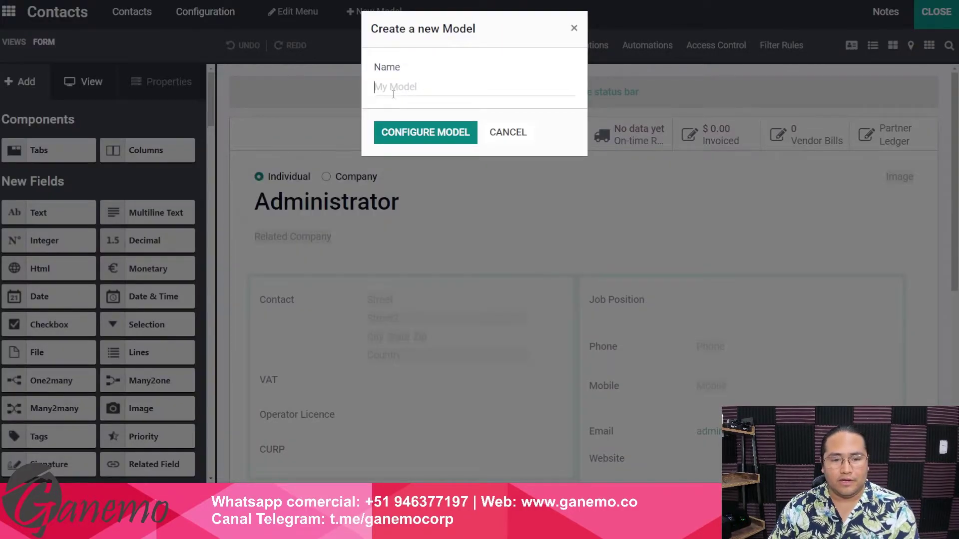
text(Rutas)
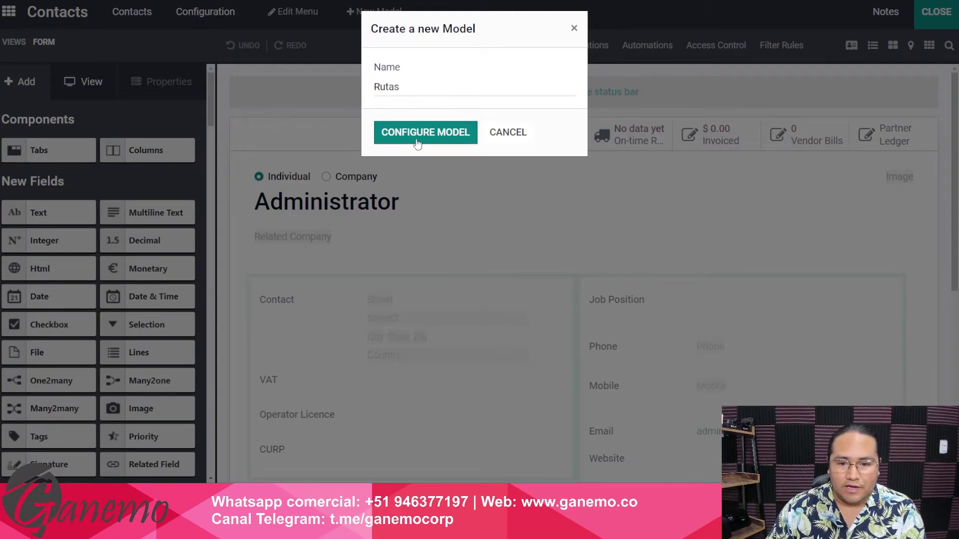
click(417, 143)
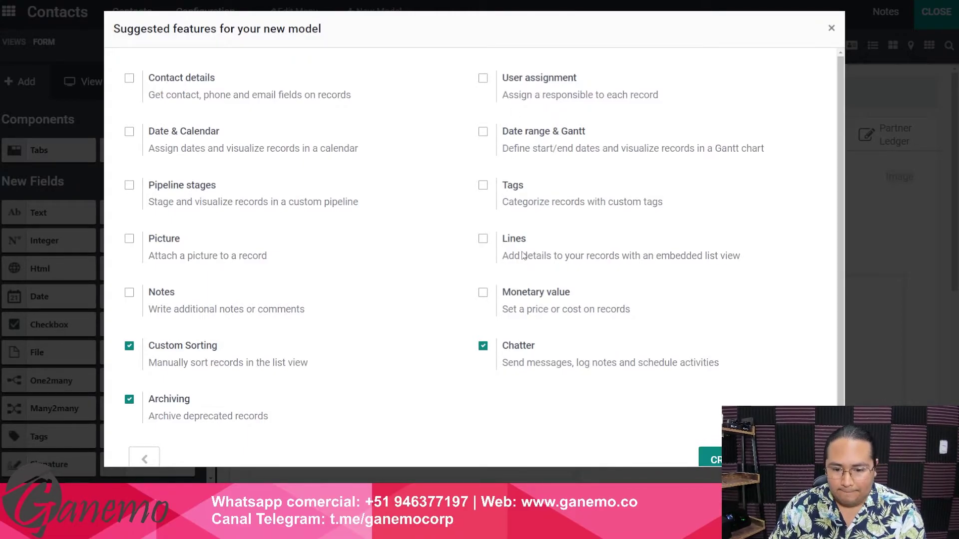
scroll(524, 256, down, 1)
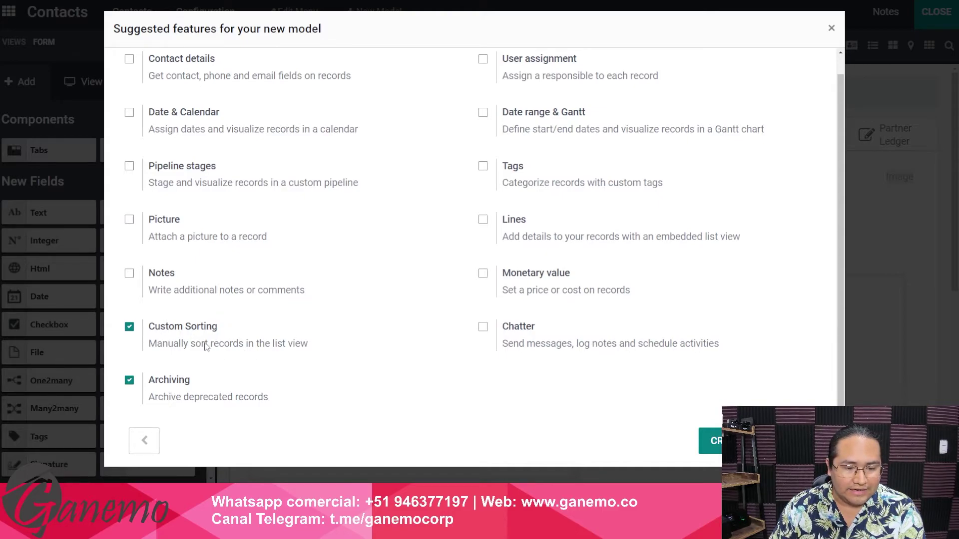
scroll(305, 307, up, 1)
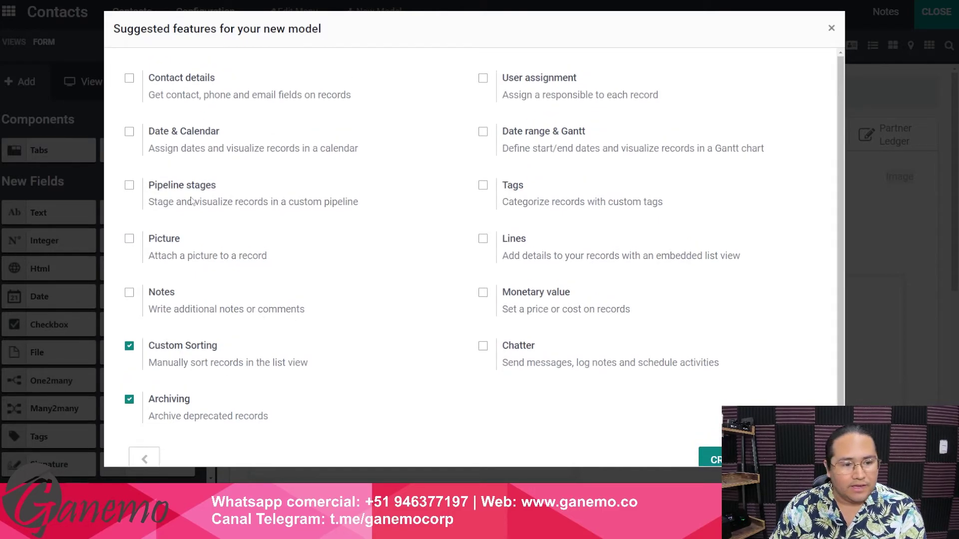
scroll(297, 366, down, 1)
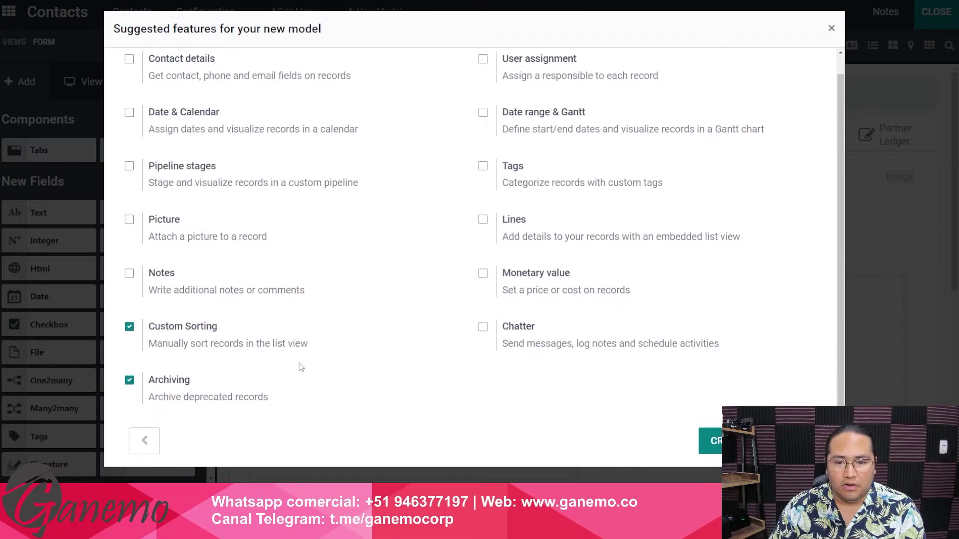
click(709, 441)
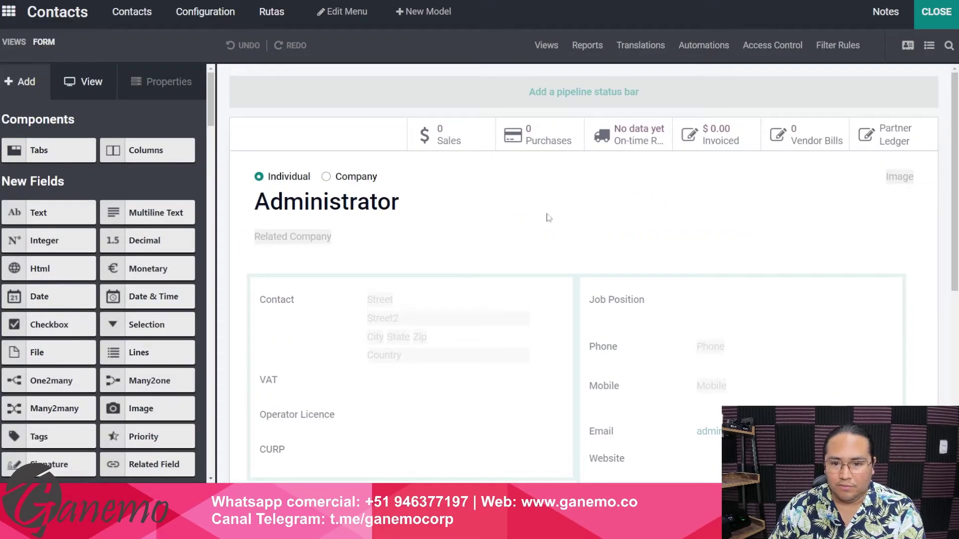
Step: Add a text field labelled Code after the Name column in the Rutas list view
click(277, 14)
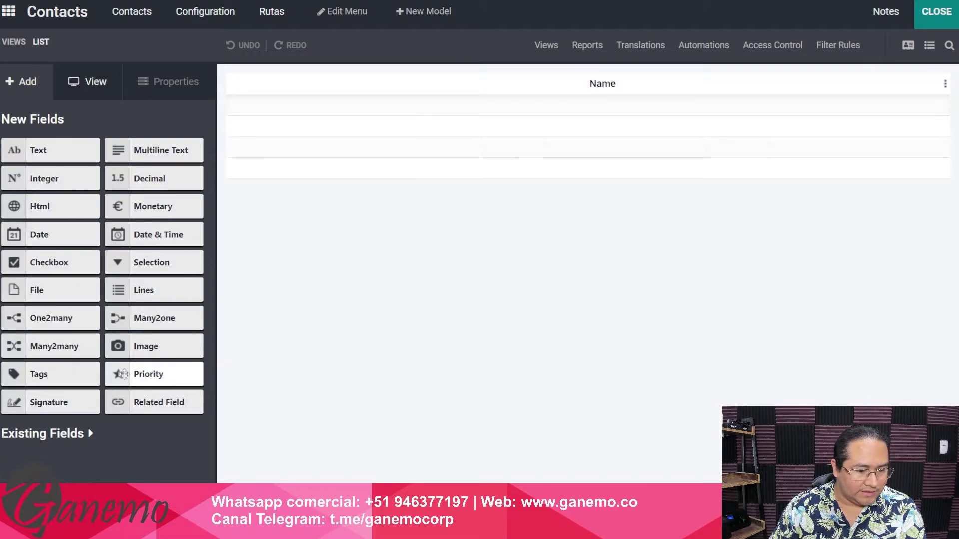
drag(16, 152, 755, 85)
text(Code)
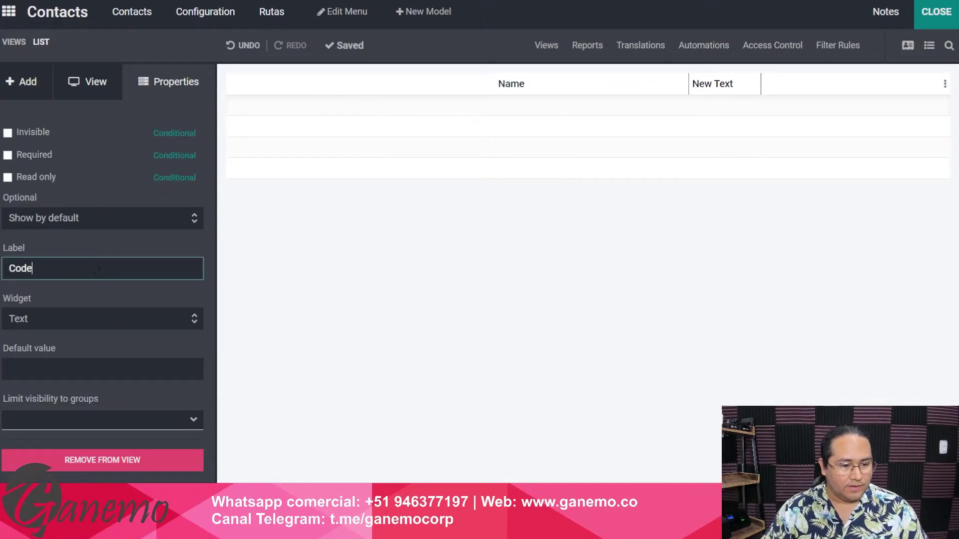
key(Return)
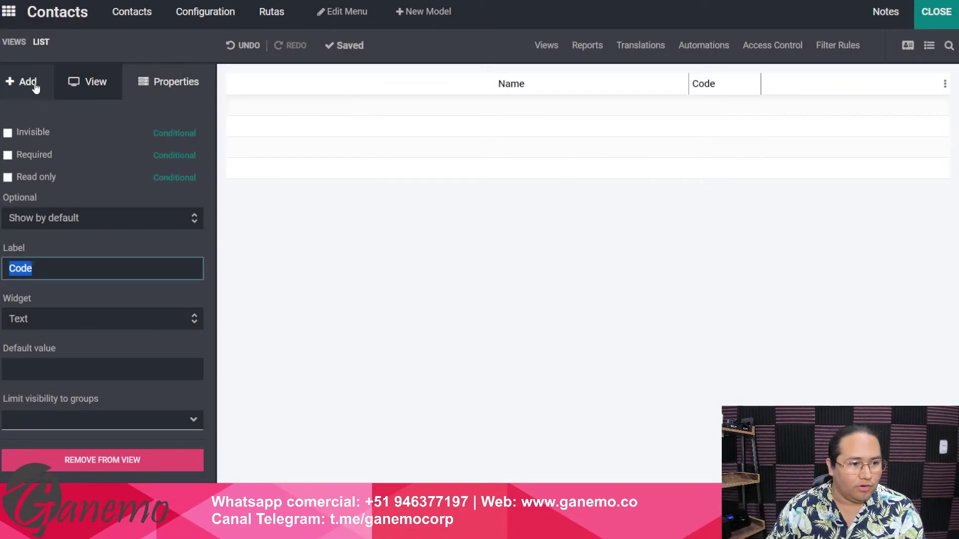
Step: Add a second text field labelled Descripción after the Code column in the Rutas list view and close Studio
click(21, 82)
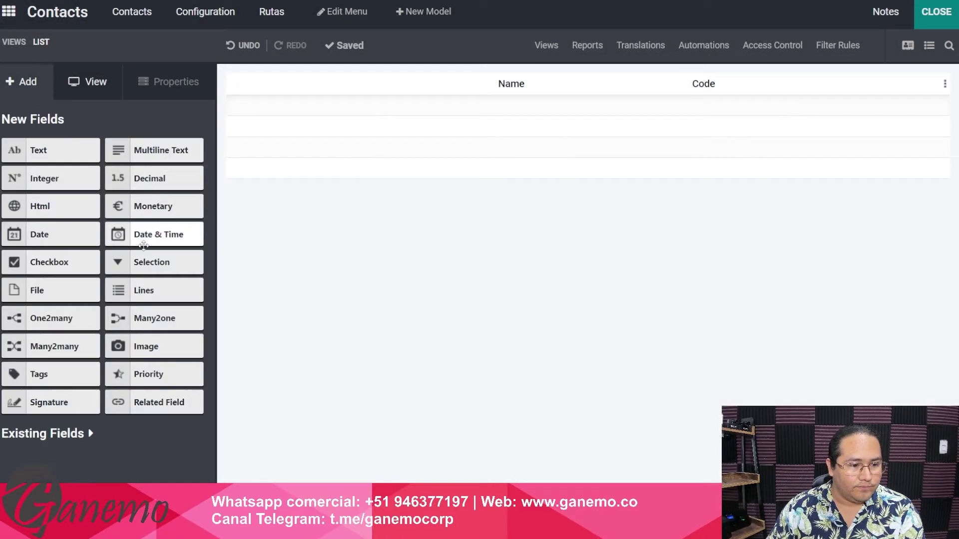
drag(54, 149, 779, 105)
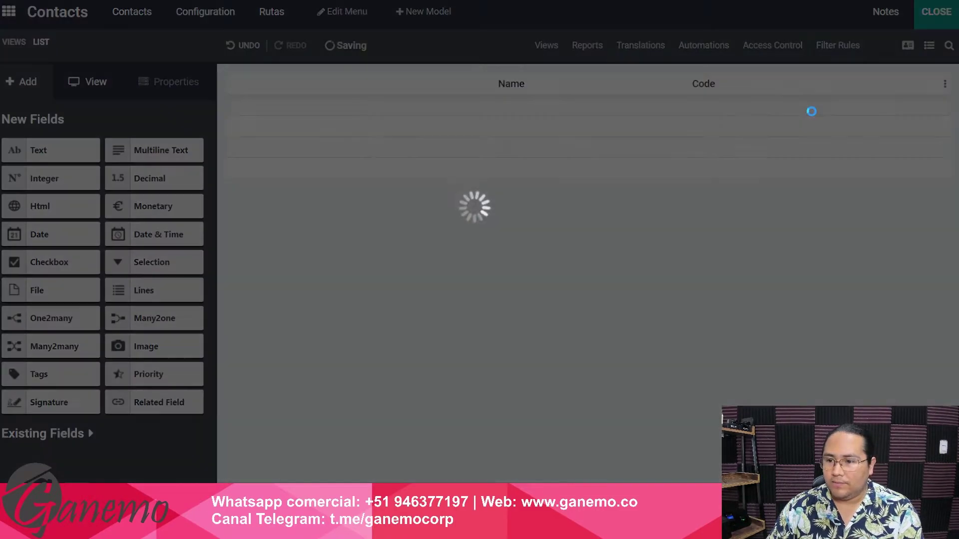
text(Descripción)
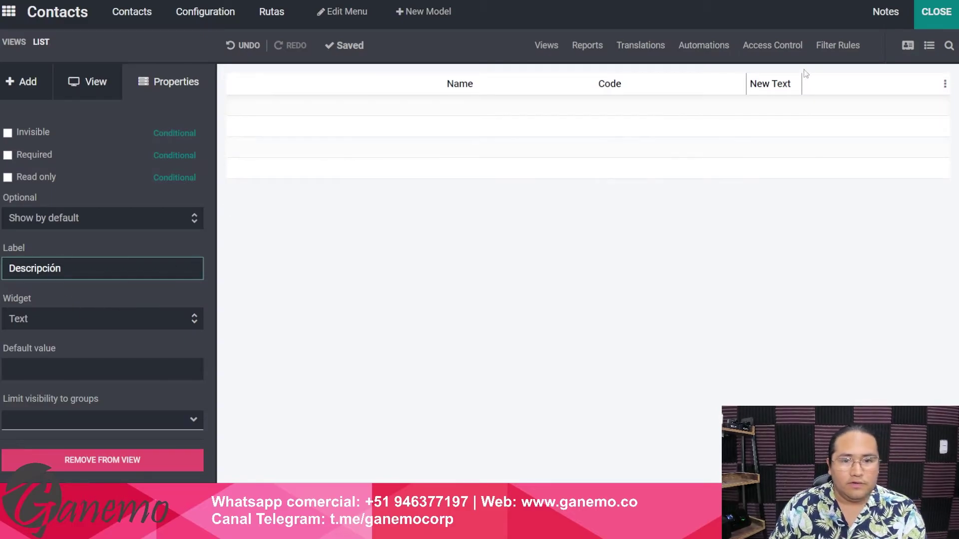
click(930, 15)
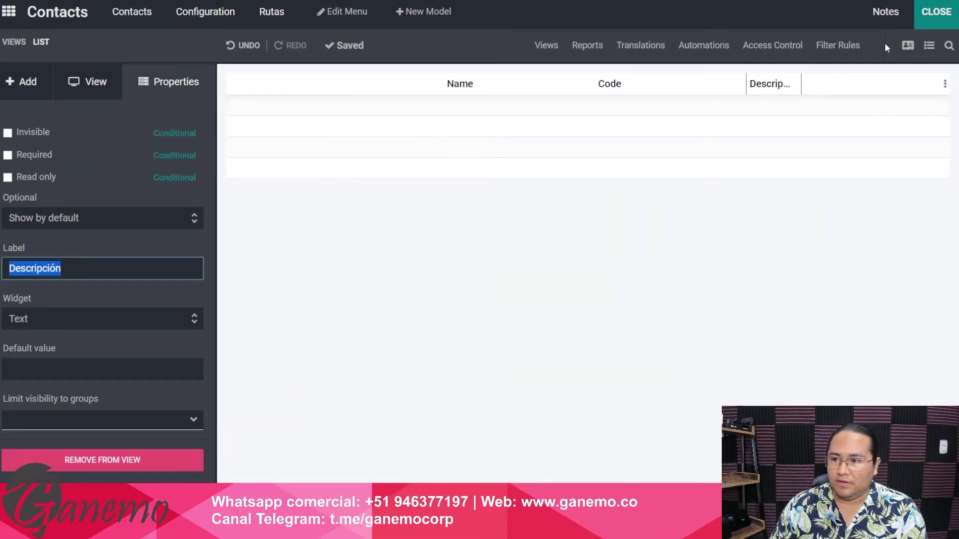
click(933, 12)
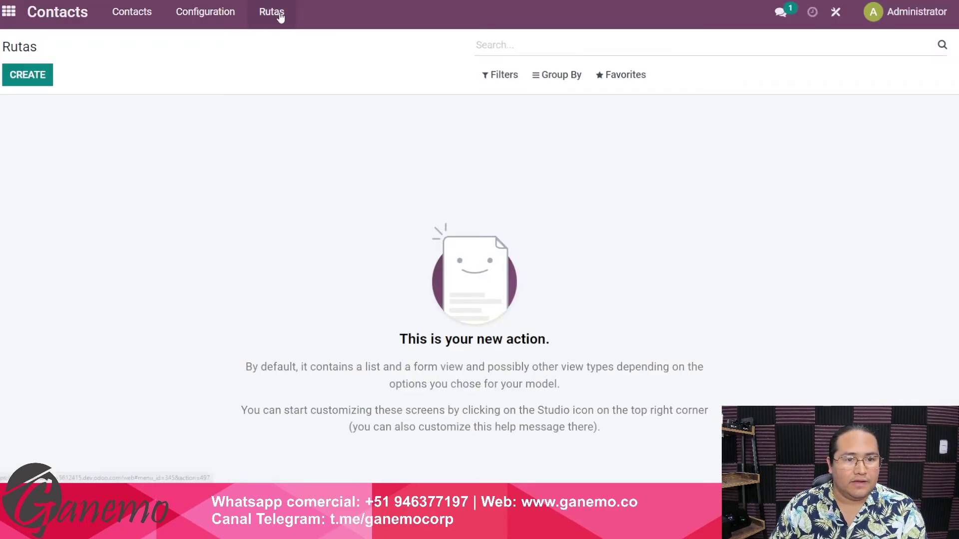
click(31, 79)
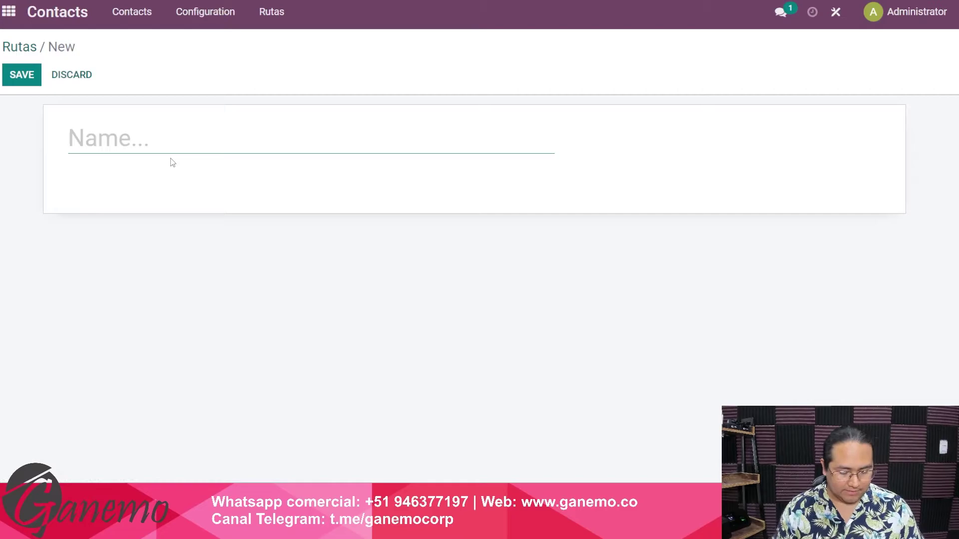
text(R)
click(70, 75)
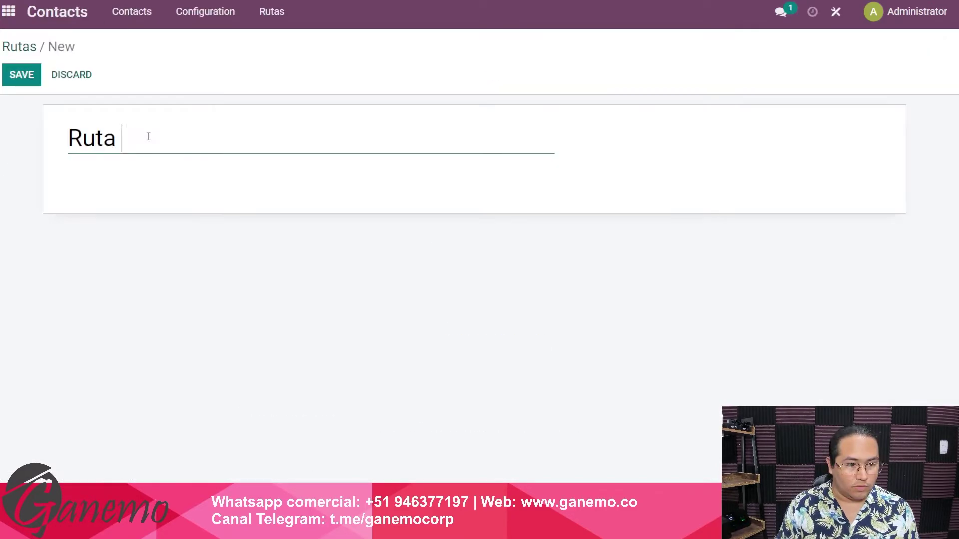
text(A)
key(ctrl+a)
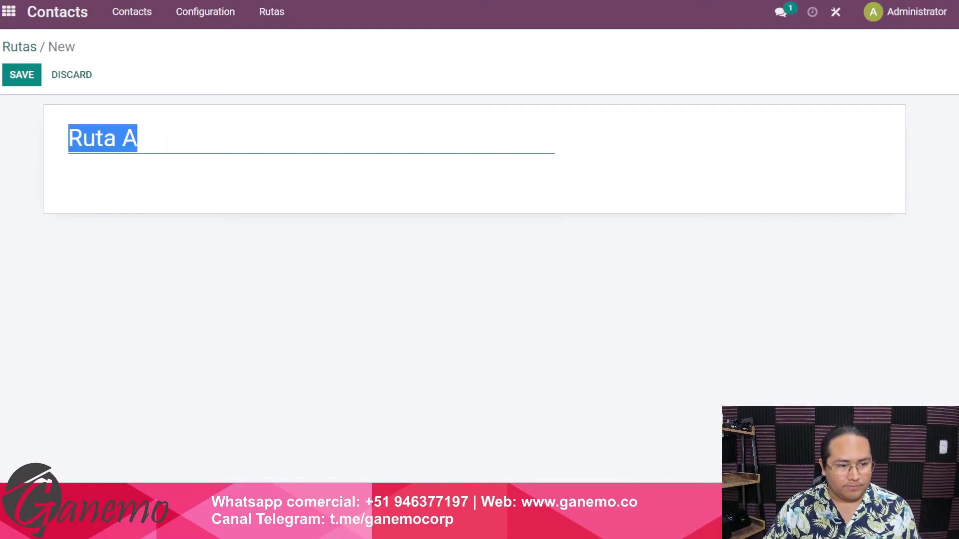
key(BackSpace)
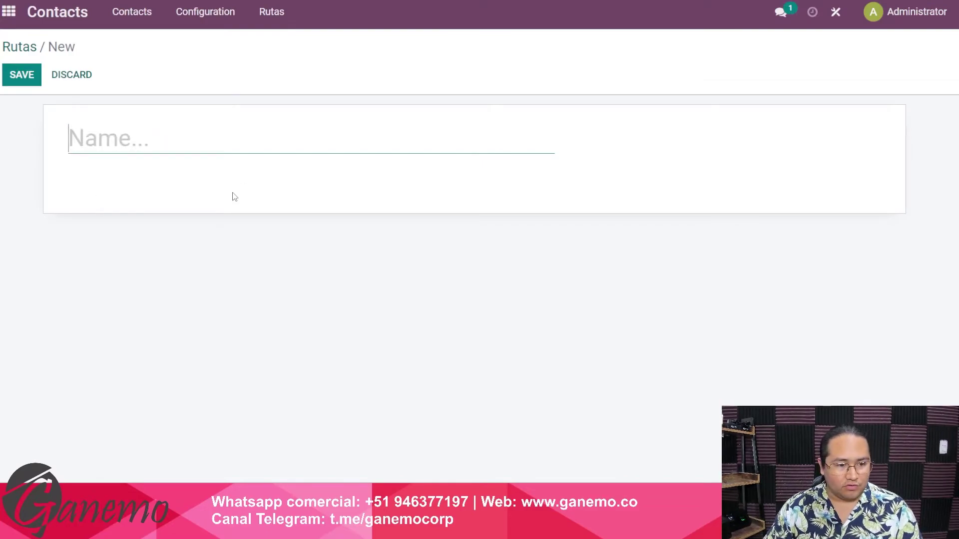
click(71, 76)
Step: Add the existing Code and Descripción fields to the first column of the Rutas form view in Studio and close Studio
click(835, 12)
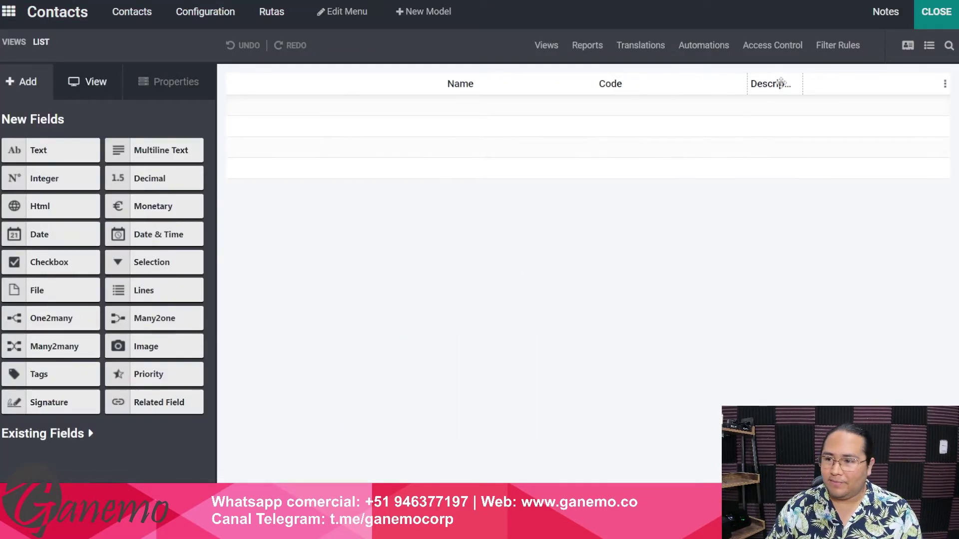
click(907, 46)
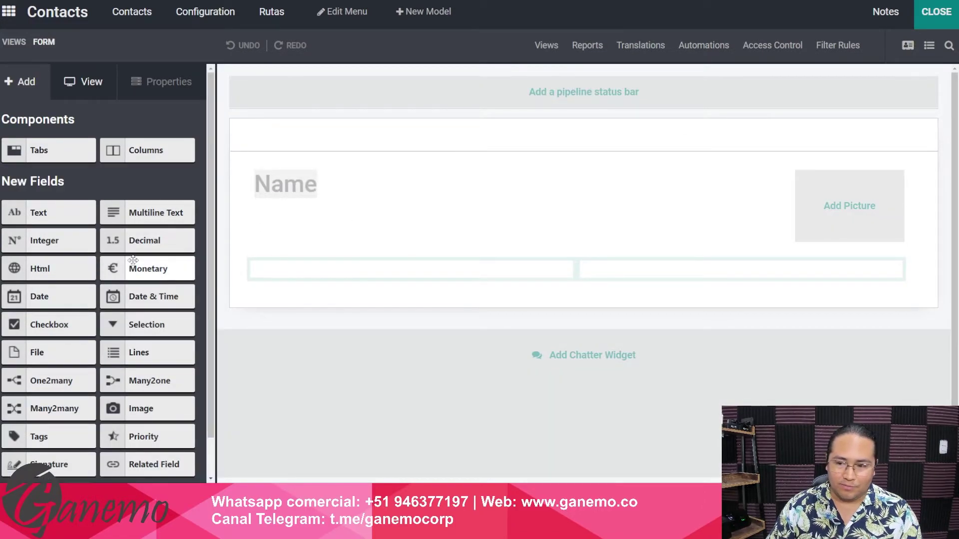
scroll(145, 321, down, 2)
click(67, 455)
scroll(100, 300, down, 6)
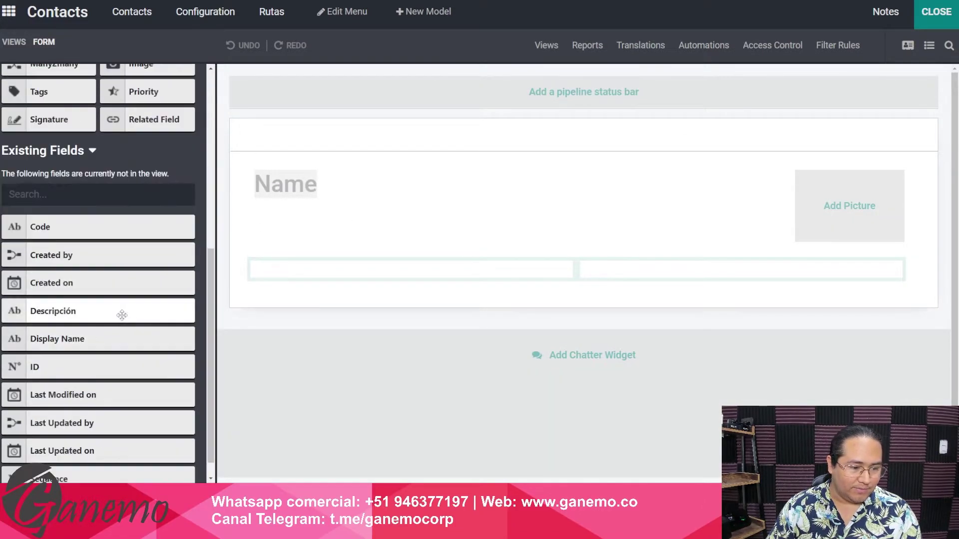
drag(50, 205, 334, 270)
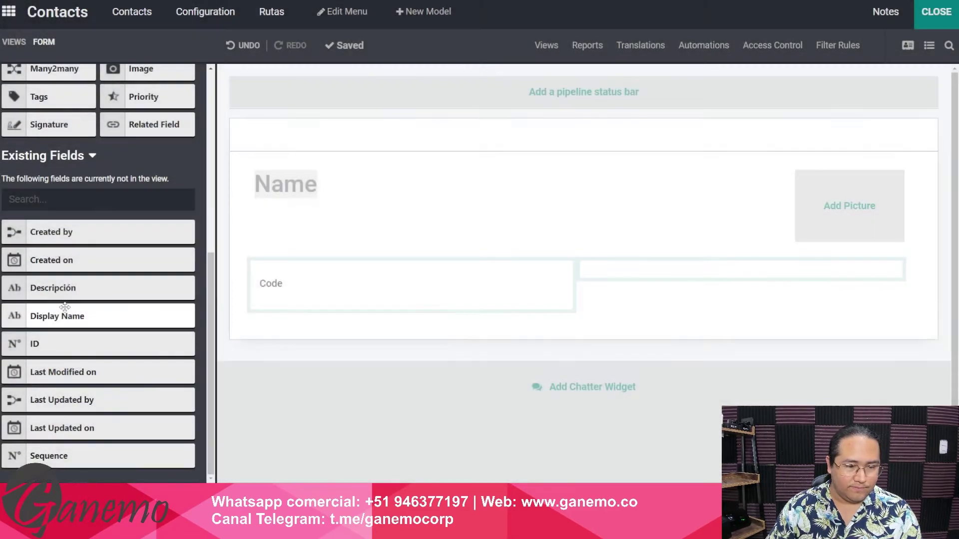
drag(65, 288, 319, 320)
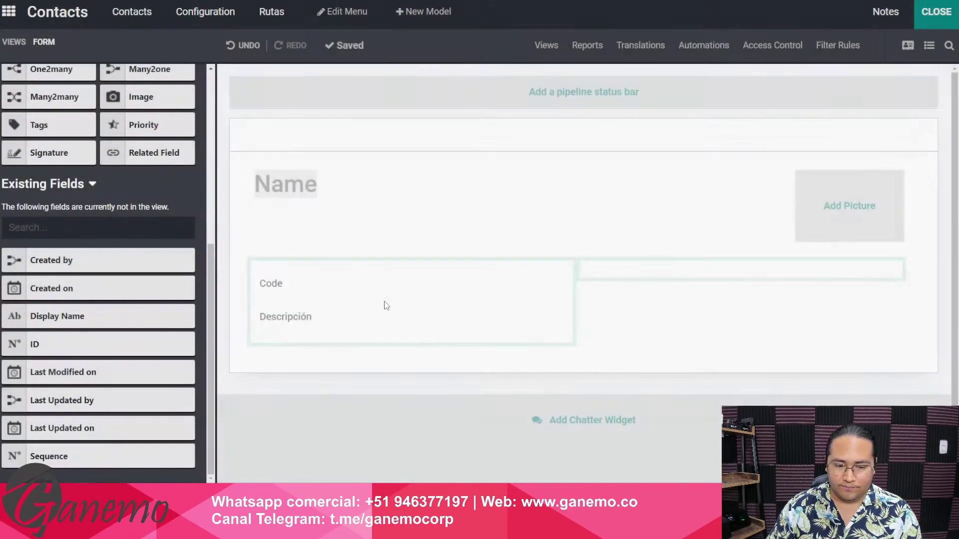
click(268, 290)
click(938, 17)
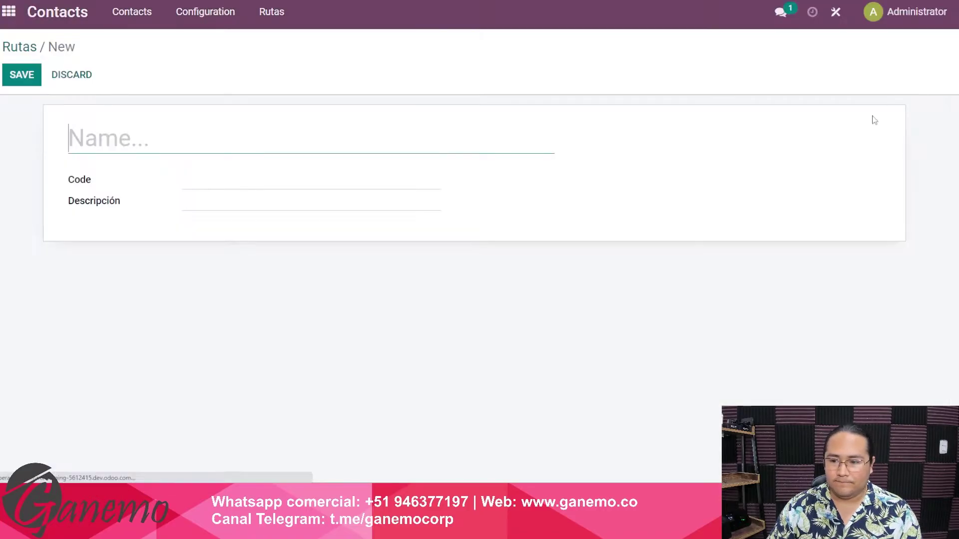
Step: Name the new route record Ruta A and set its code to A0123
text(Ruta A)
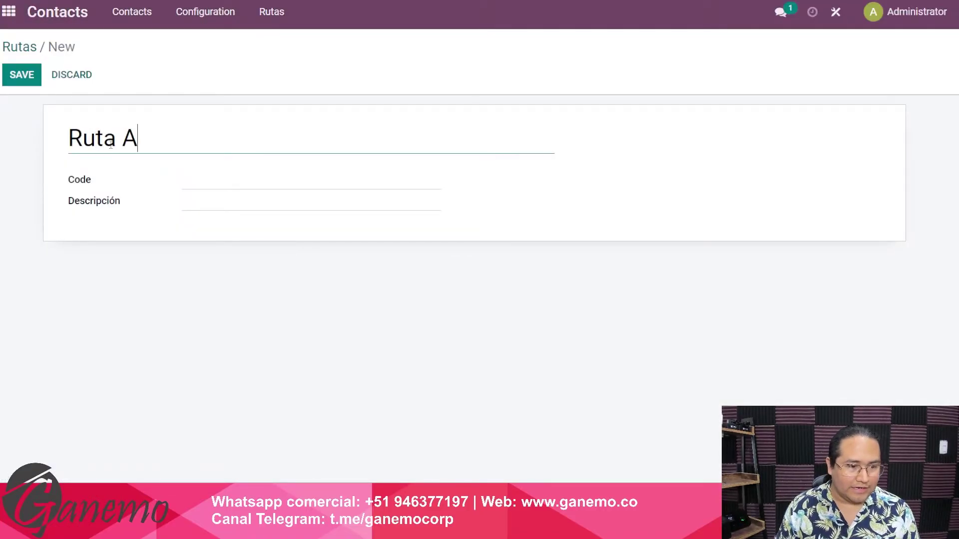
key(Tab)
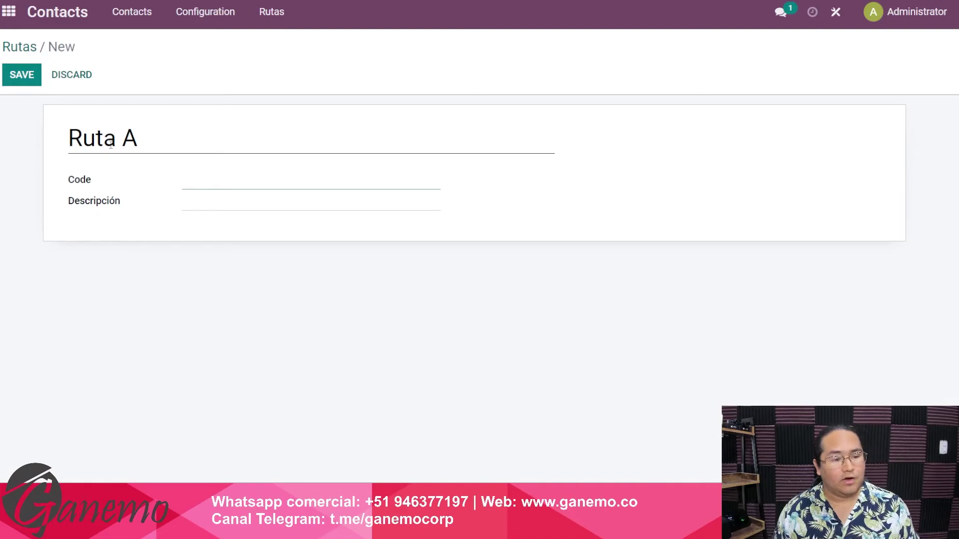
text(0123)
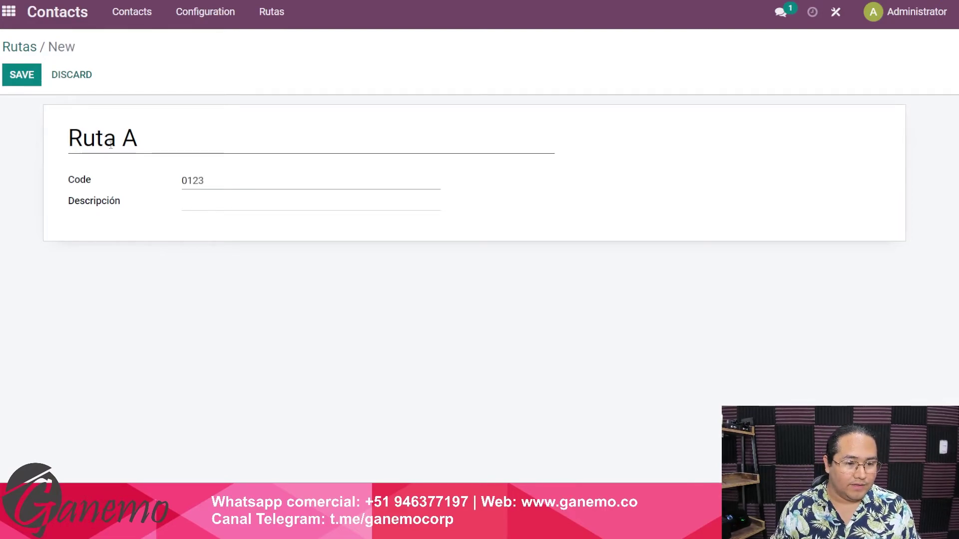
key(Home)
text(A)
key(Tab)
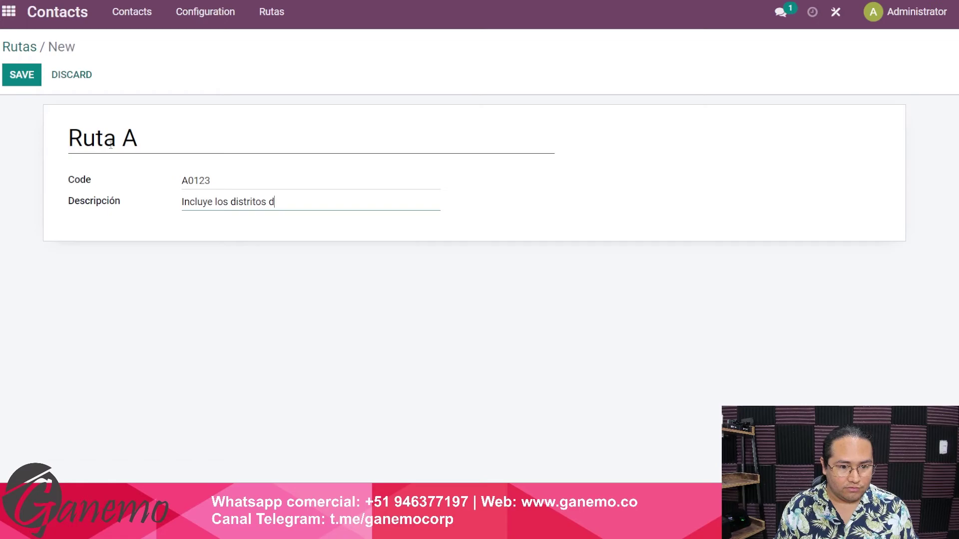
Step: Set the description of Ruta A to "Incluye los distritos de Villa a San Miguel" and save the record
text(Incluye los distritos de Sa)
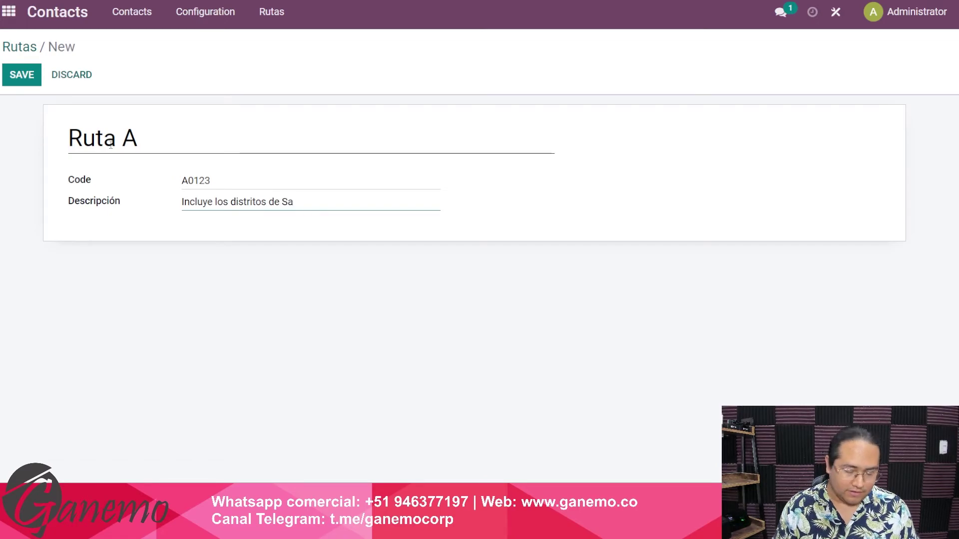
key(BackSpace)
key(BackSpace)
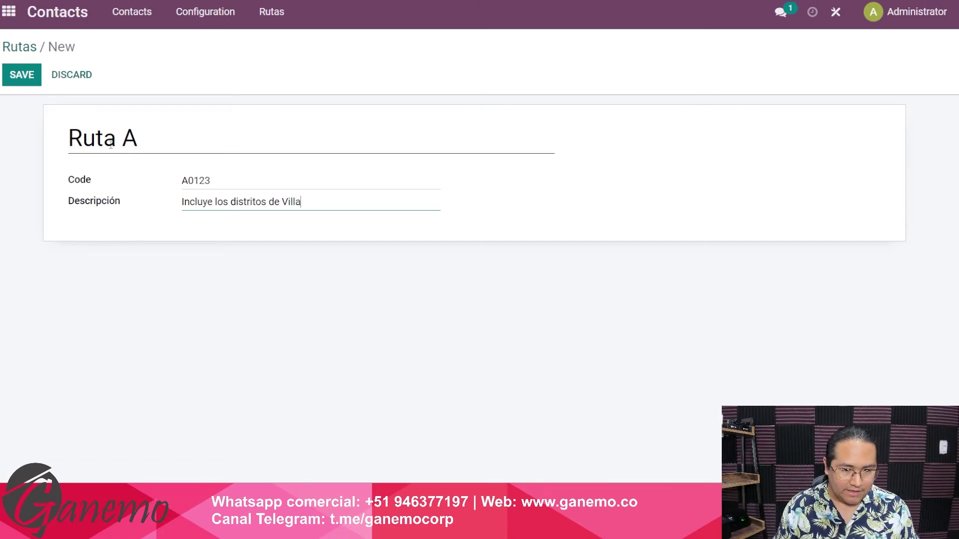
text(Villa a San M)
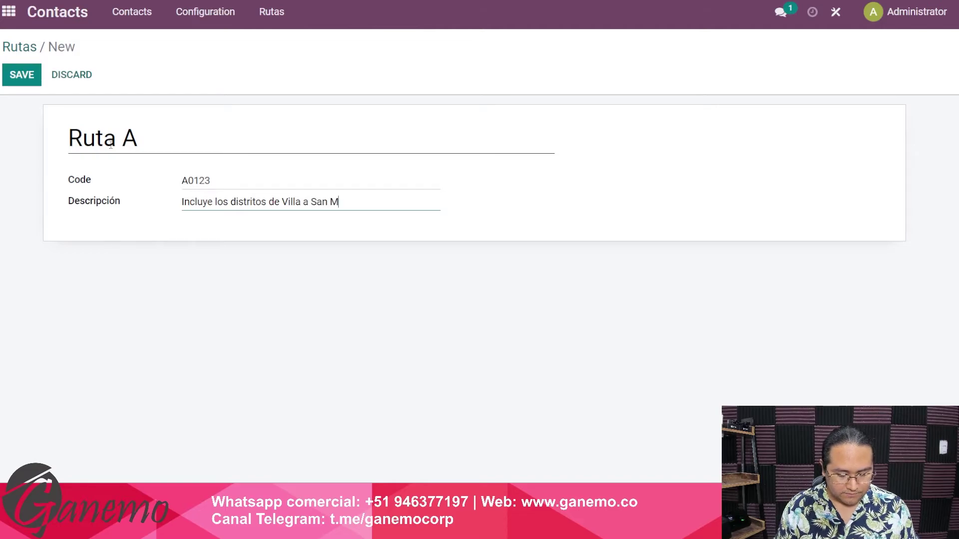
text(iu)
key(BackSpace)
key(BackSpace)
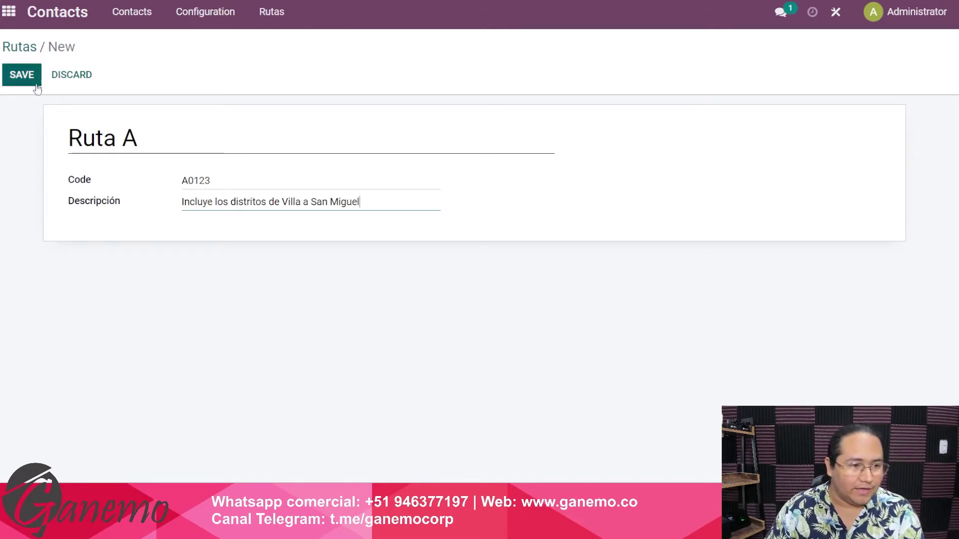
click(21, 75)
Step: Create and save a second route named Ruta B without code or description, and return to the Rutas list
click(64, 79)
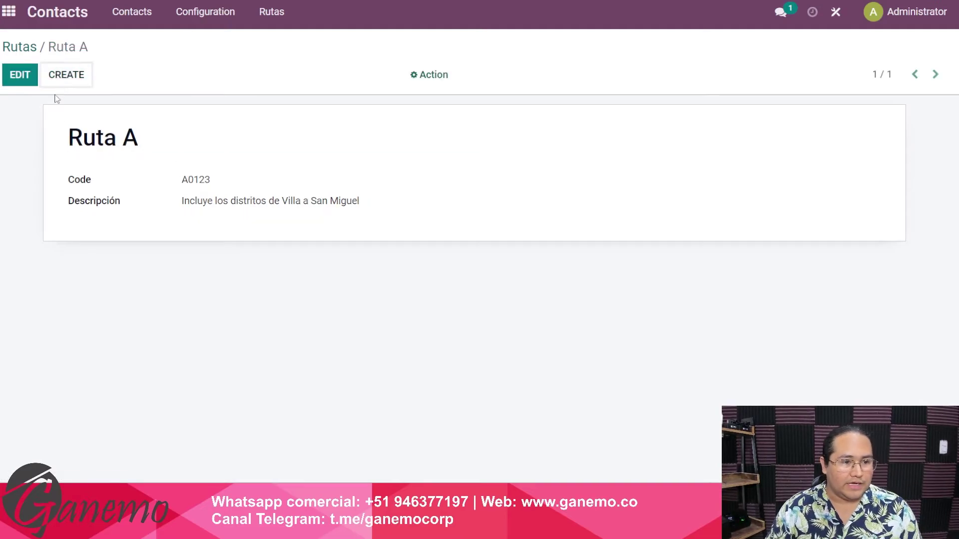
text(Ruta)
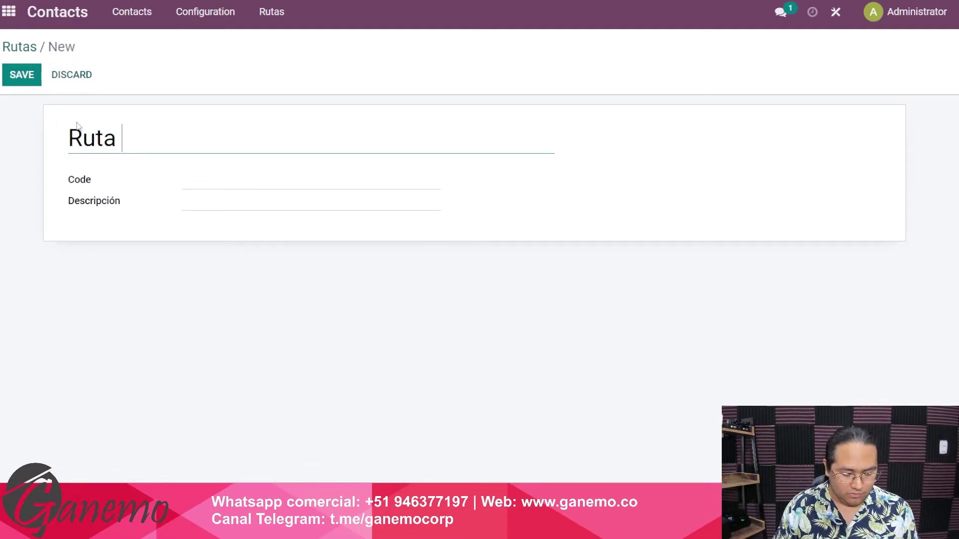
text( V)
key(BackSpace)
text(b)
key(BackSpace)
key(F12)
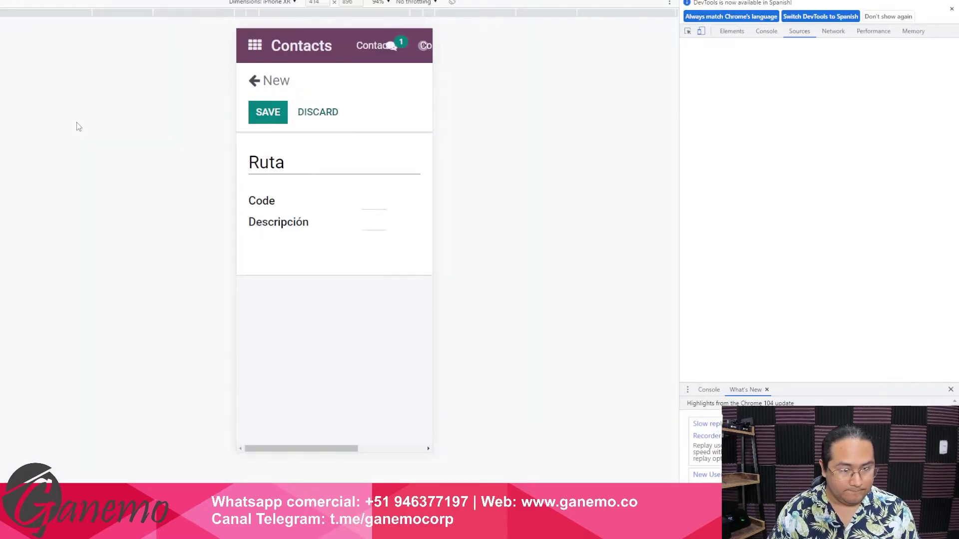
key(F12)
text(B)
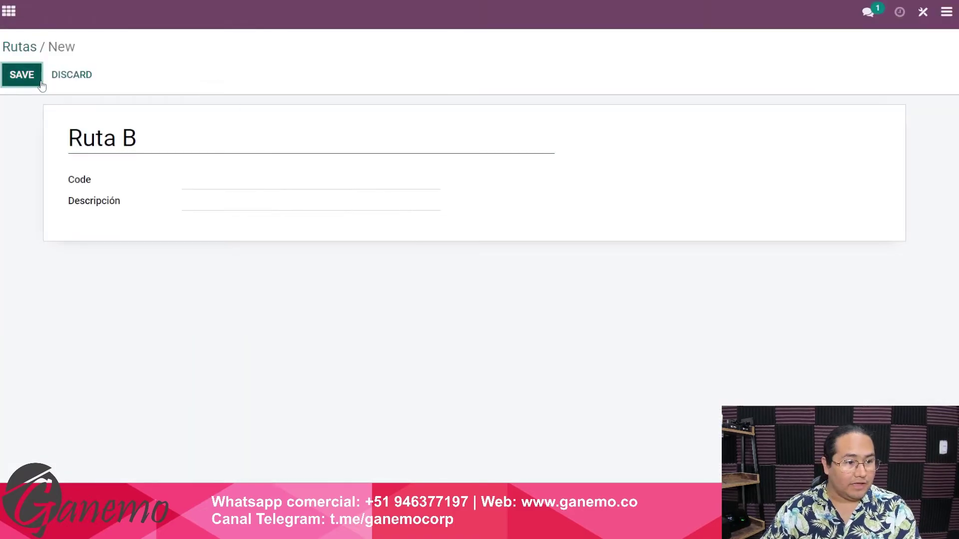
click(35, 73)
click(26, 47)
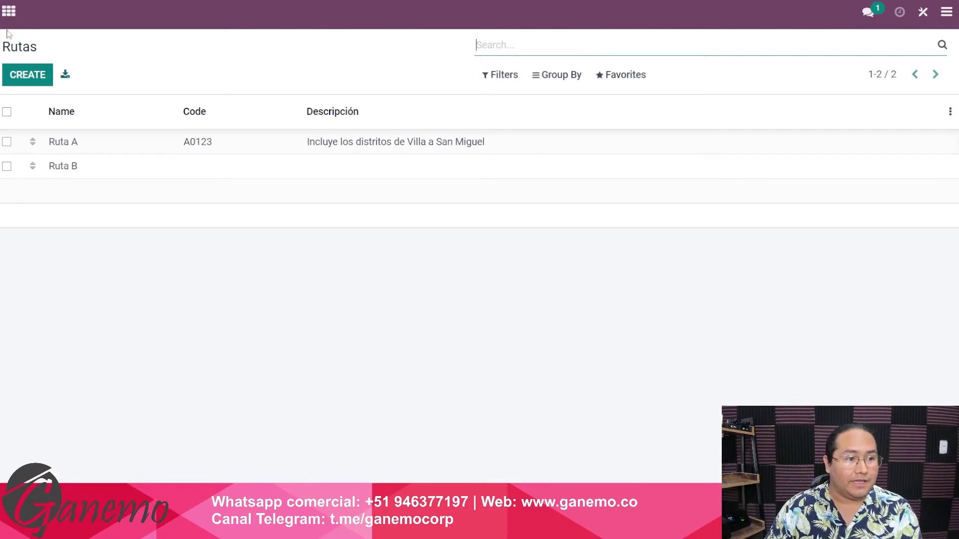
Step: Open the Cliente 2 record in the Contacts app and look over its address and contact fields
click(8, 11)
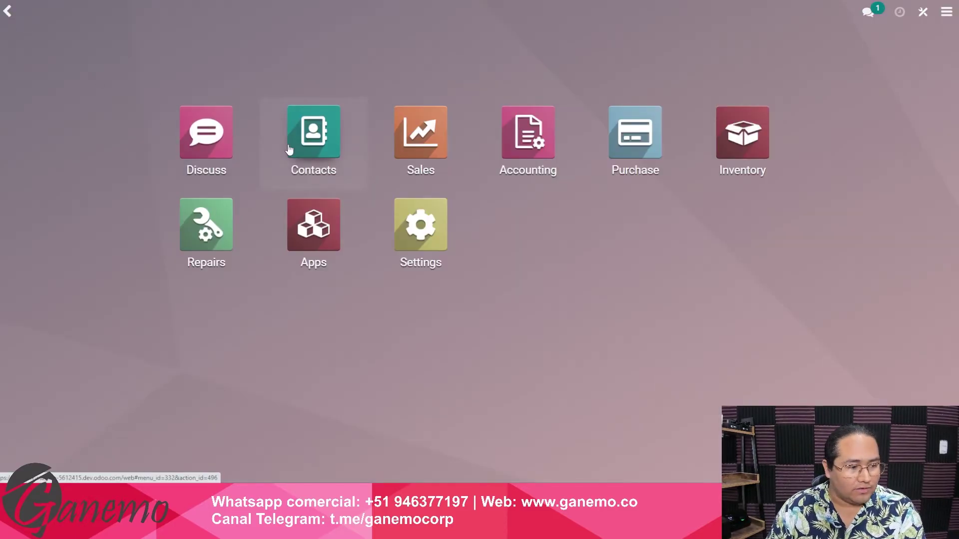
click(330, 144)
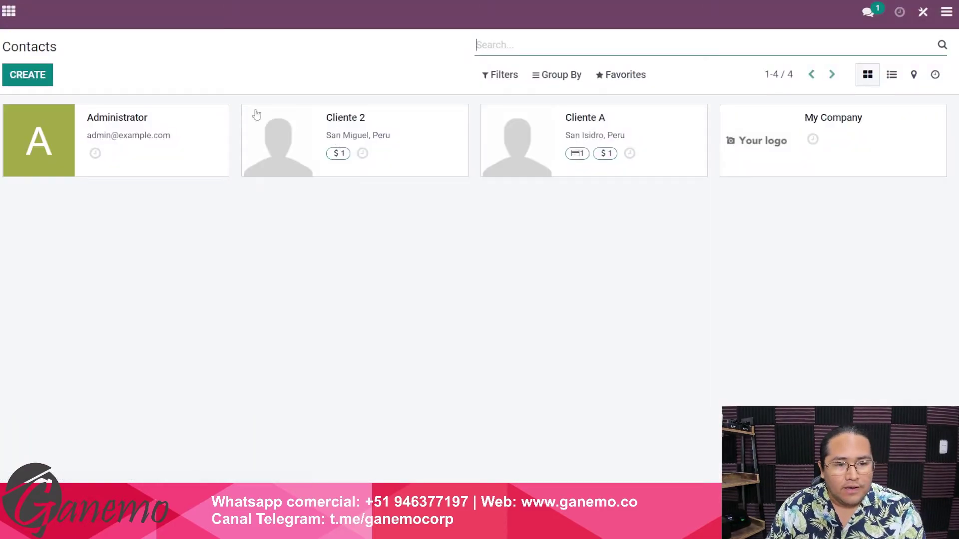
click(429, 150)
scroll(217, 278, down, 4)
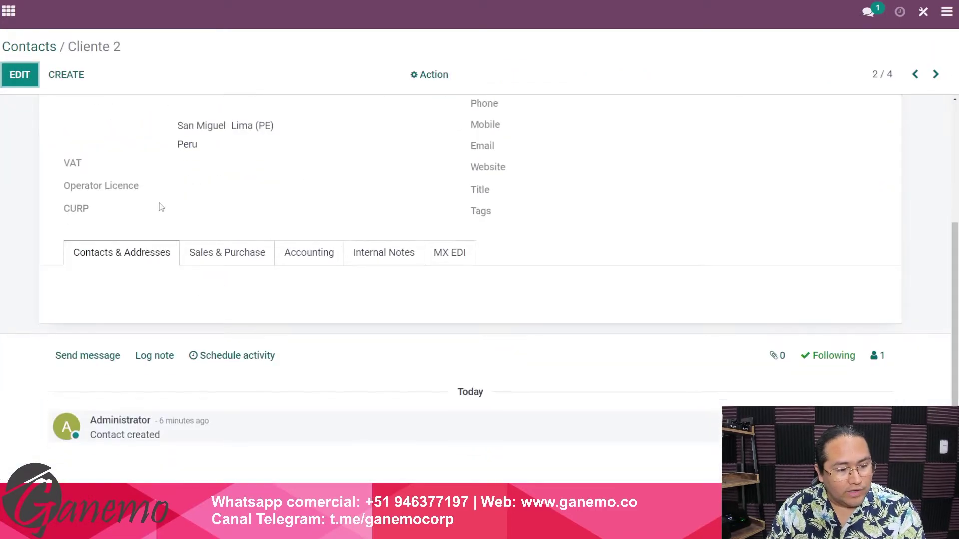
scroll(152, 221, up, 3)
drag(152, 222, 358, 307)
click(250, 343)
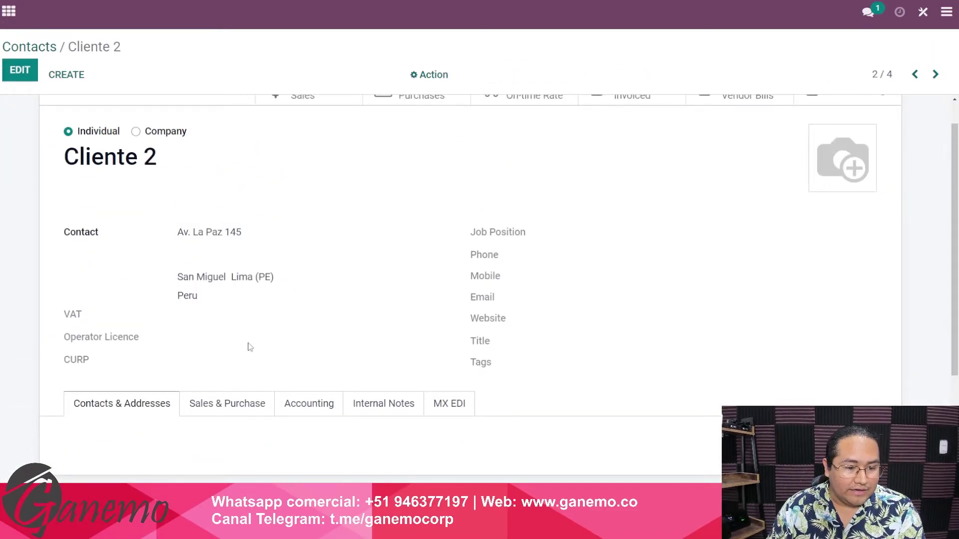
scroll(279, 323, up, 1)
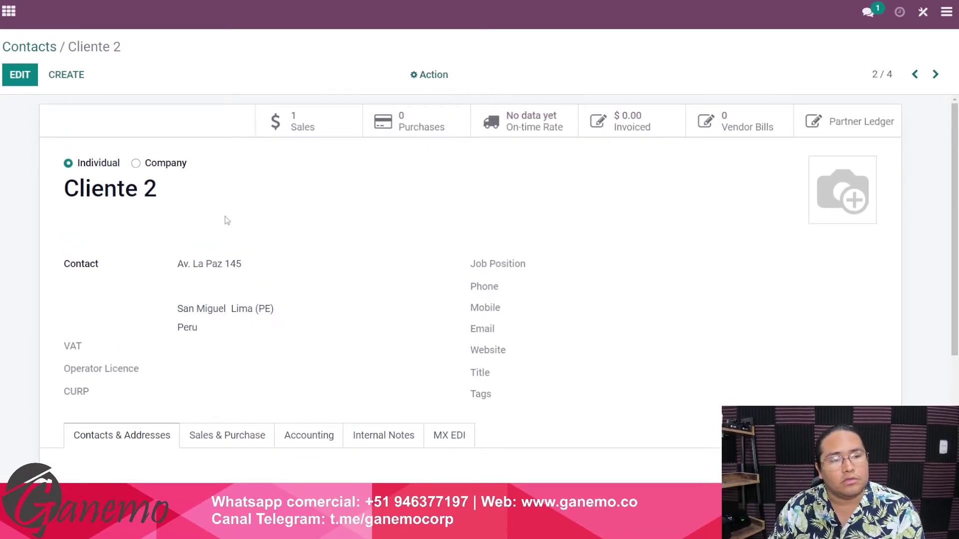
Step: Add a Many2one field related to the Rutas model below VAT in the contact form view using Studio
click(923, 15)
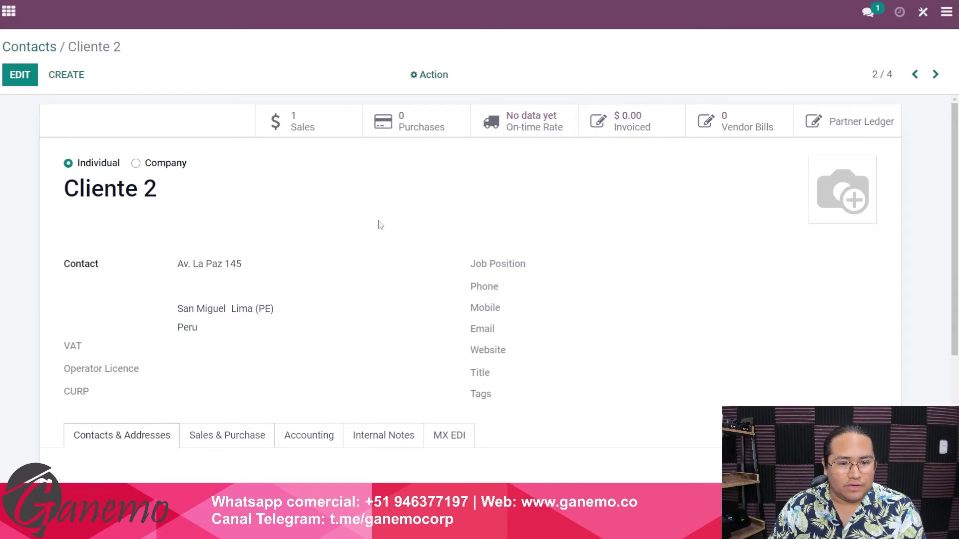
scroll(400, 244, down, 3)
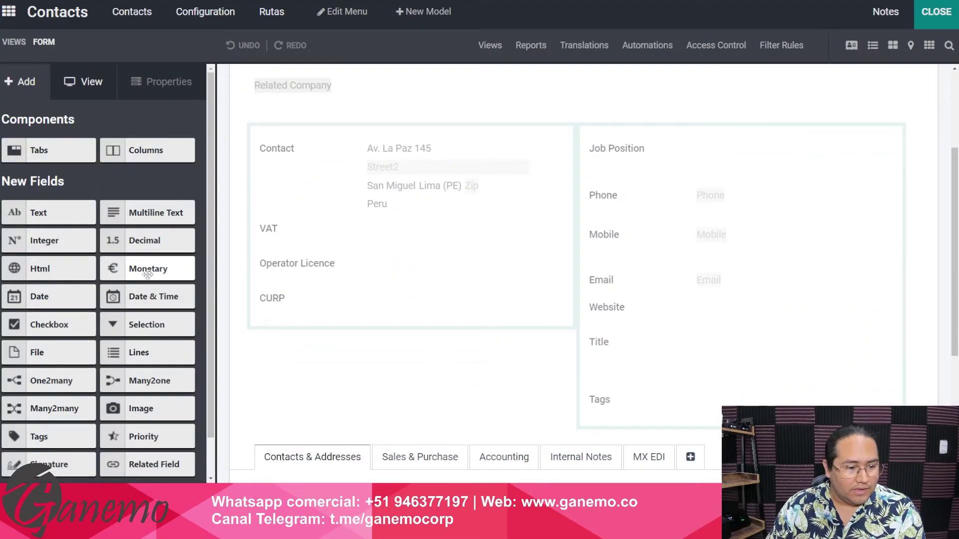
scroll(148, 274, down, 2)
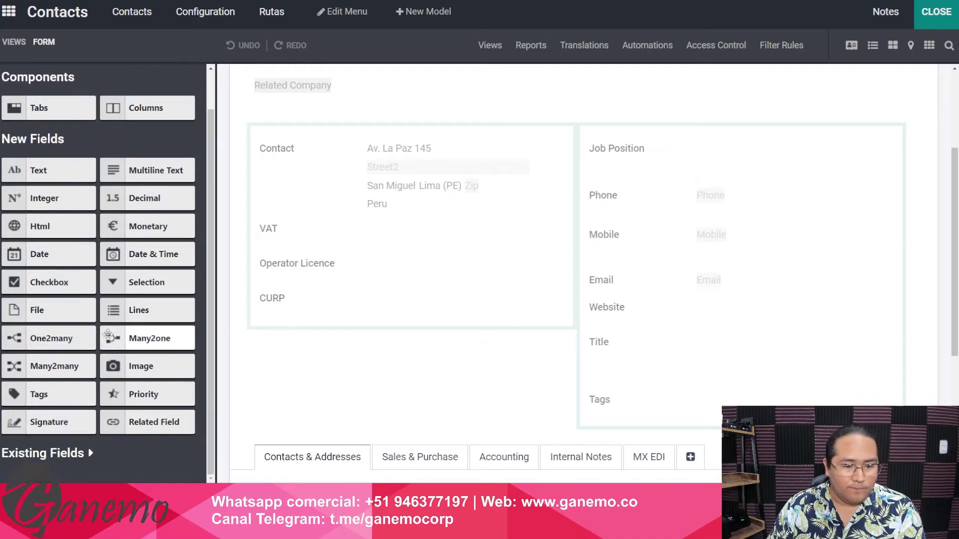
drag(108, 335, 272, 250)
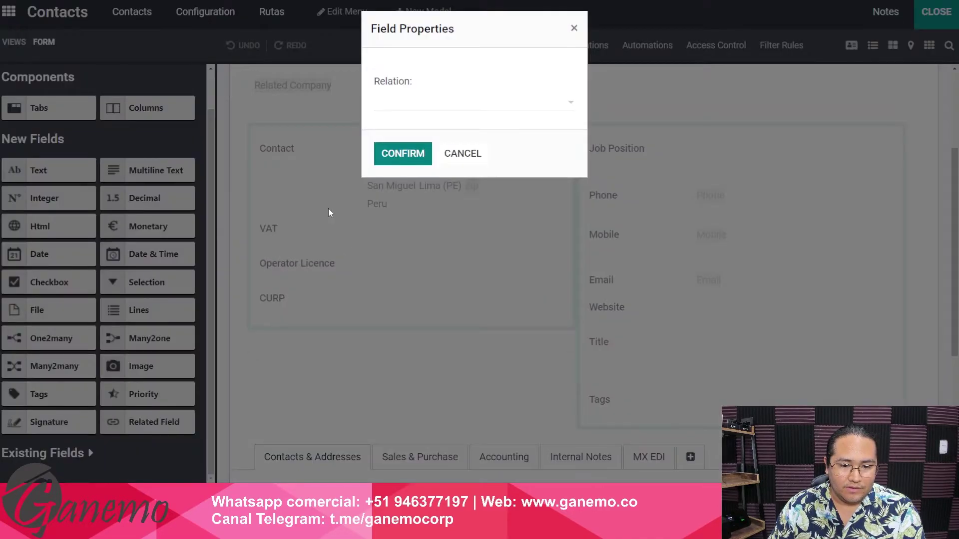
click(410, 107)
text(ru)
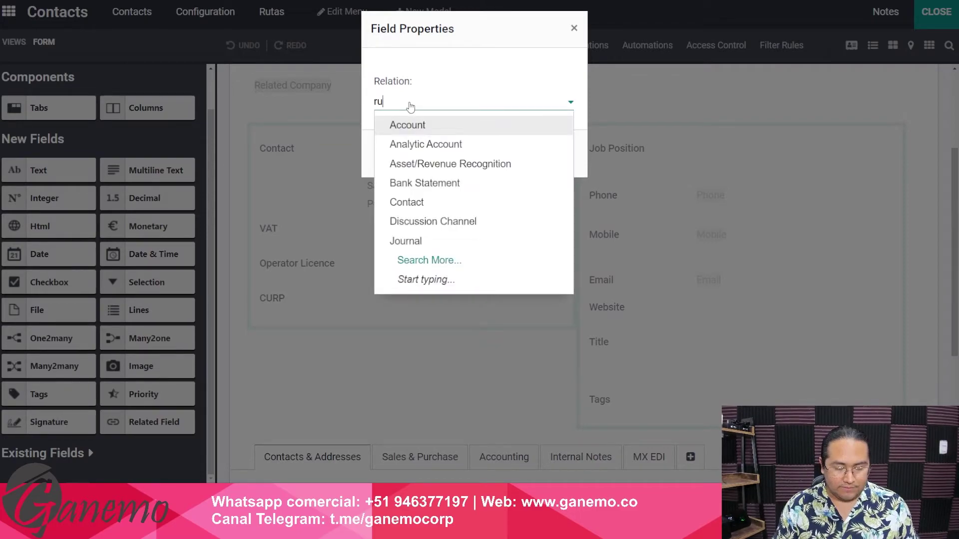
text(tas)
key(Return)
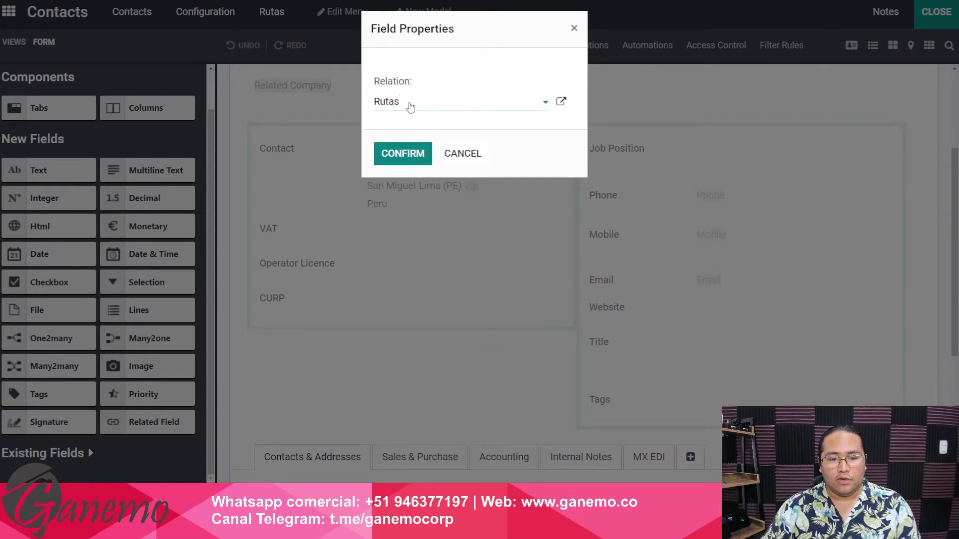
click(403, 154)
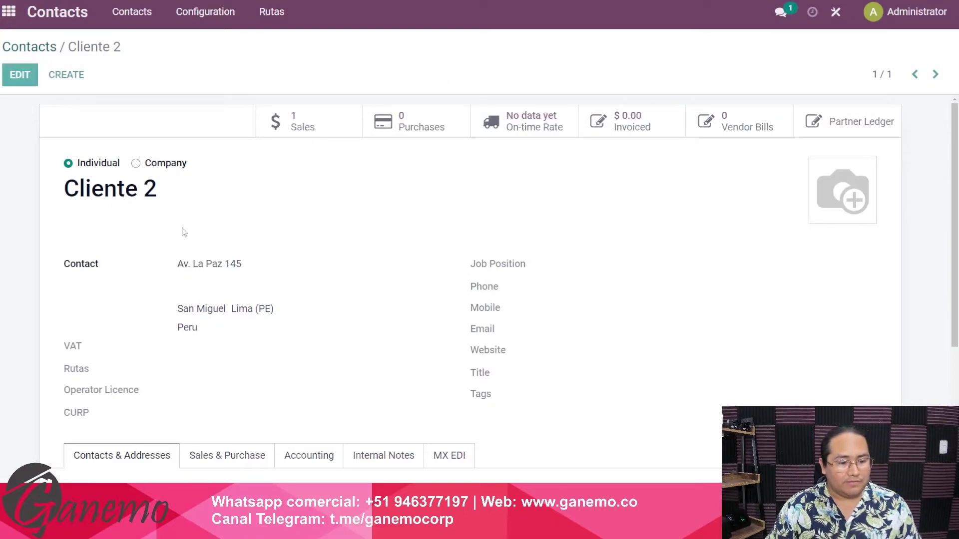
Step: Assign Ruta A as the route of the Cliente 2 contact and save the record
key(alt+a)
click(217, 399)
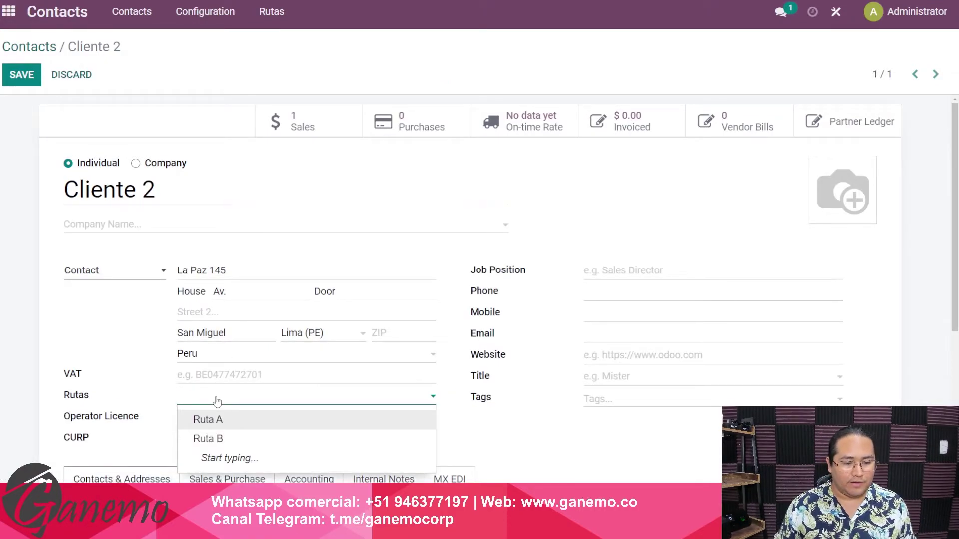
click(210, 419)
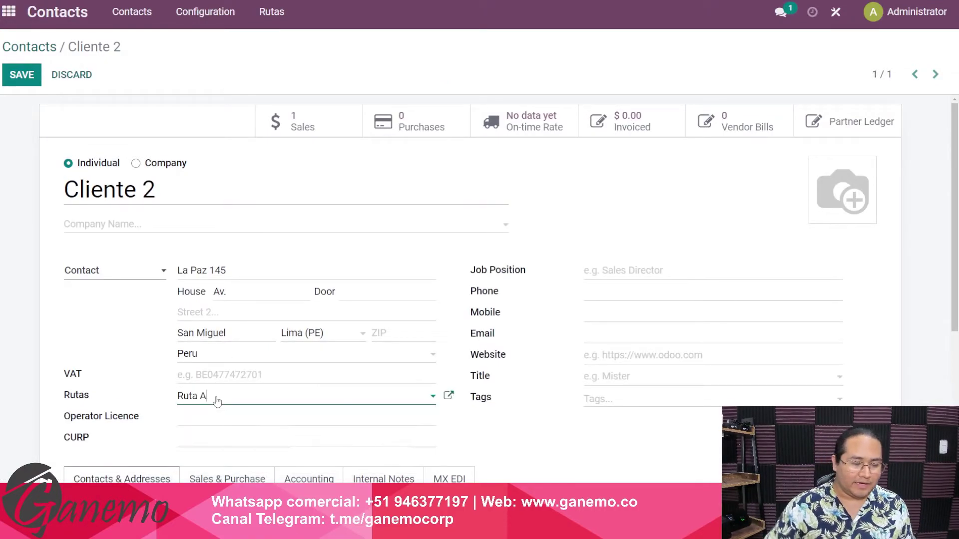
click(21, 75)
Step: Open the Cliente A contact, assign Ruta B as its route, and save the record
click(41, 49)
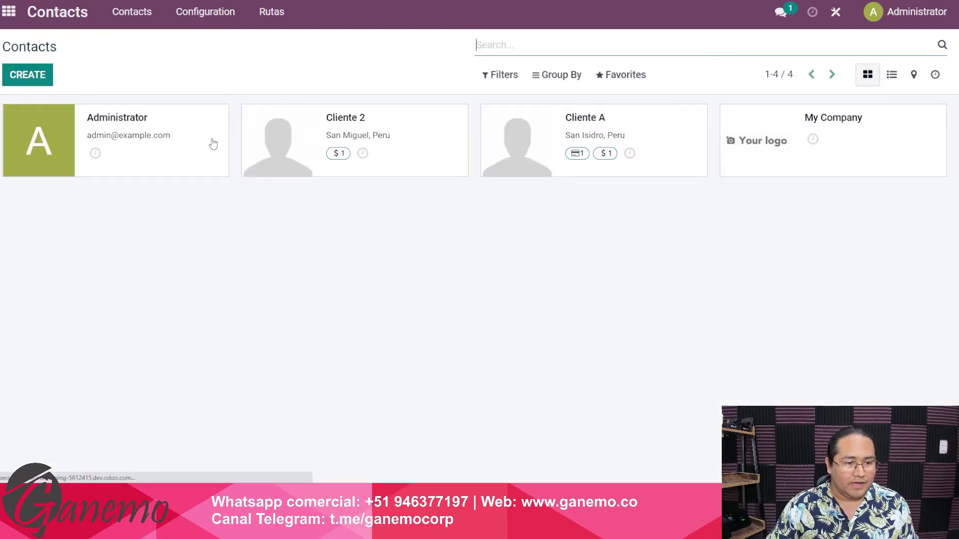
click(612, 134)
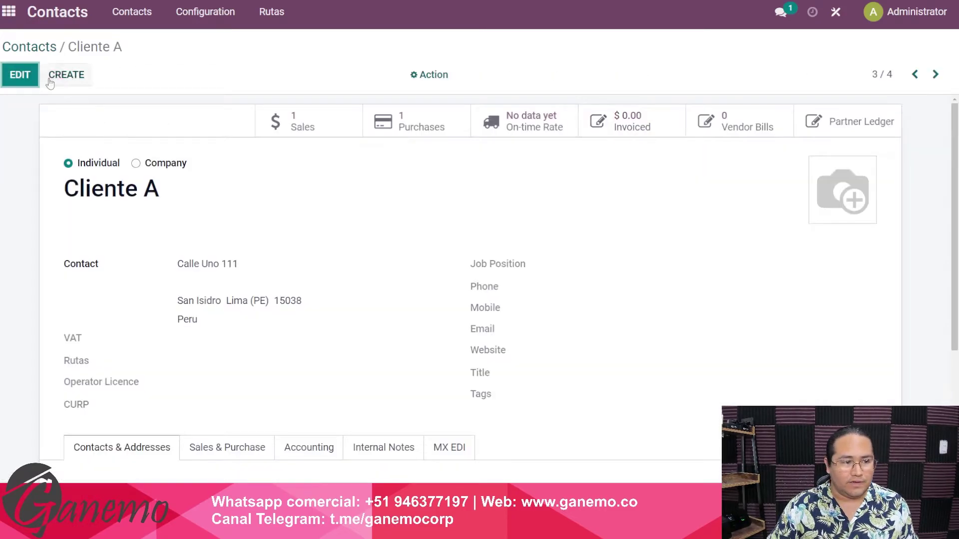
click(20, 75)
click(201, 394)
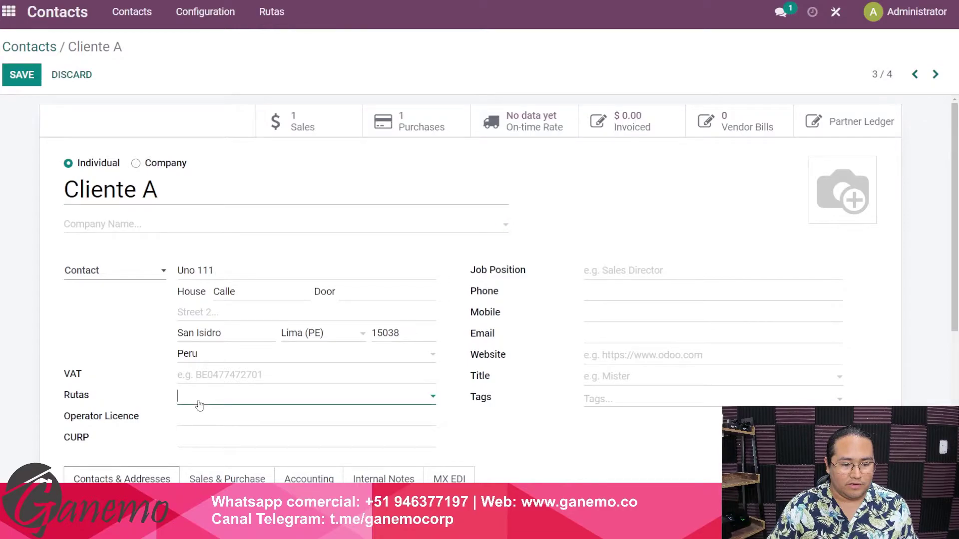
click(218, 436)
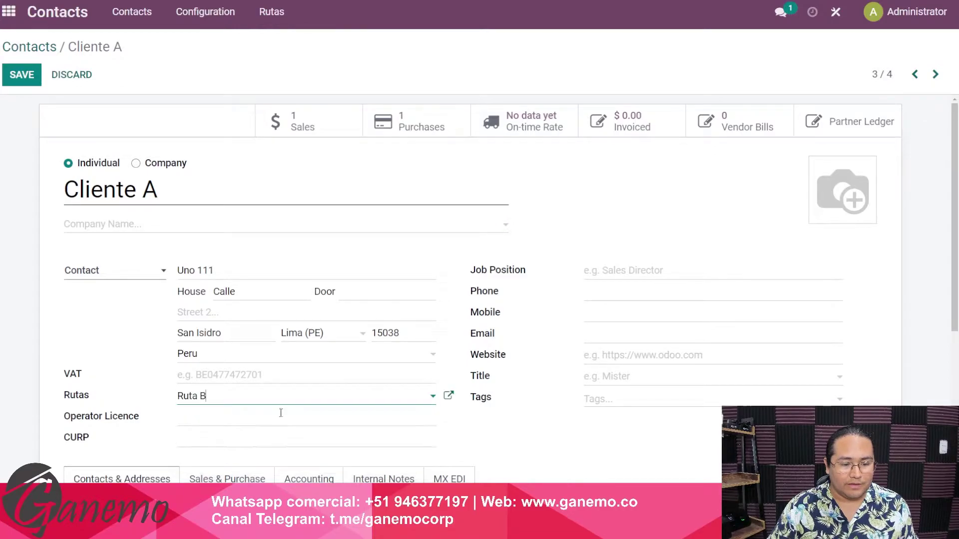
click(19, 80)
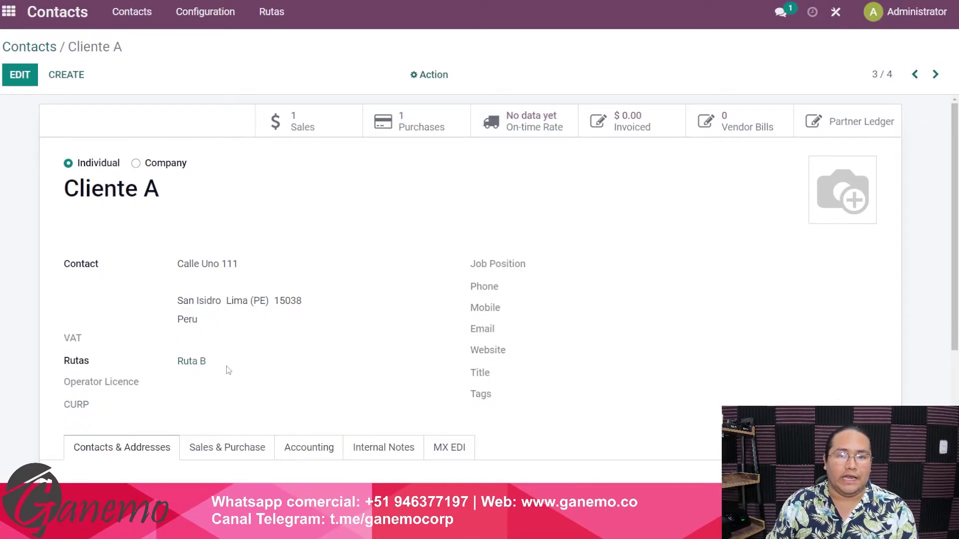
drag(188, 355, 21, 343)
click(21, 342)
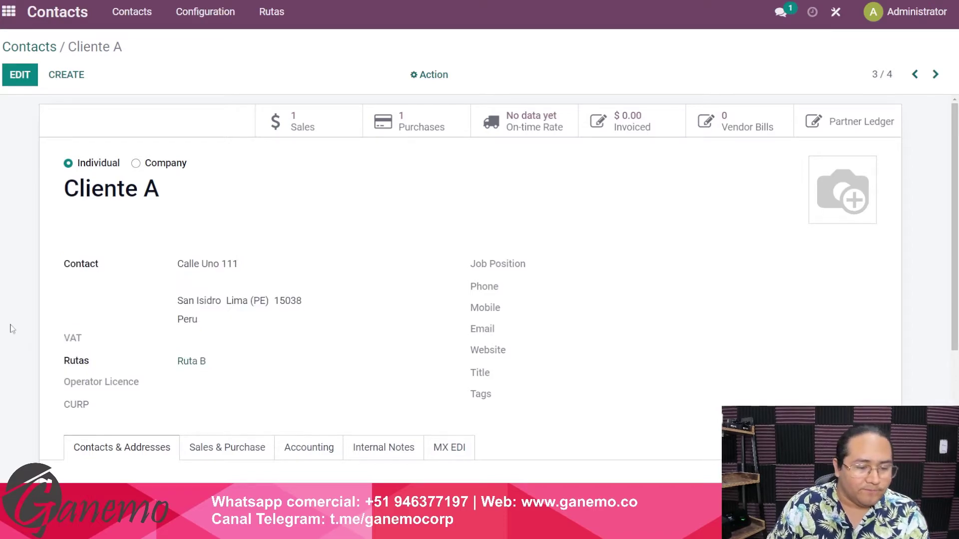
Step: Switch to the Inventory app and open the list of delivery orders
click(9, 11)
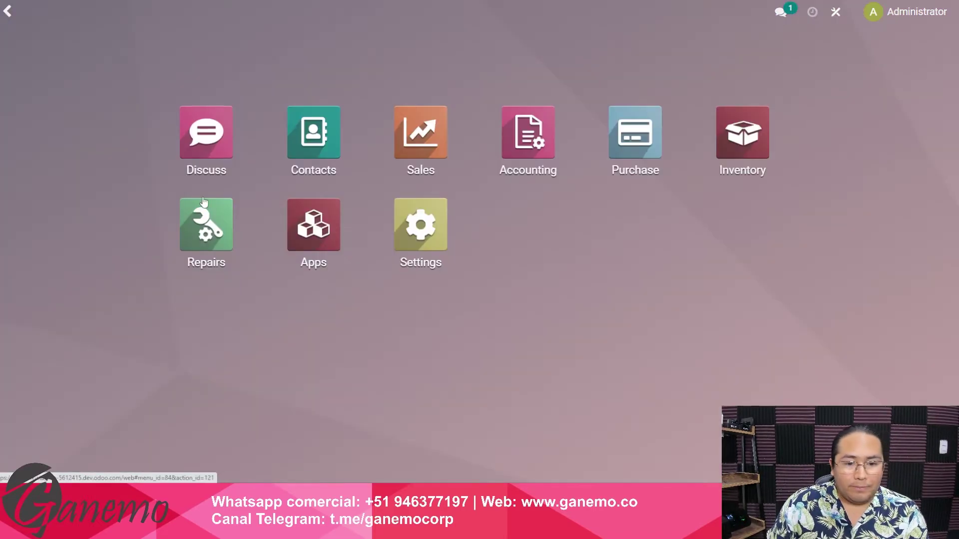
click(734, 133)
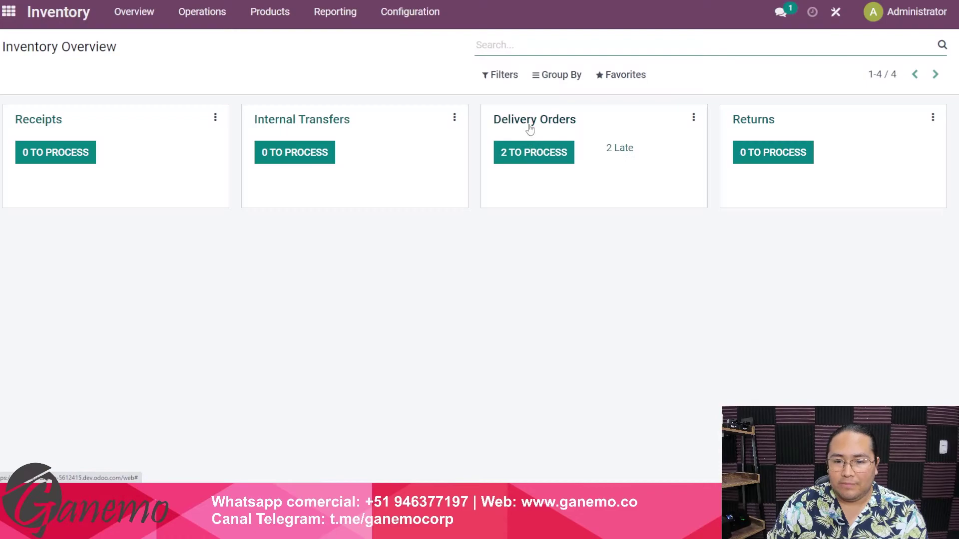
click(571, 116)
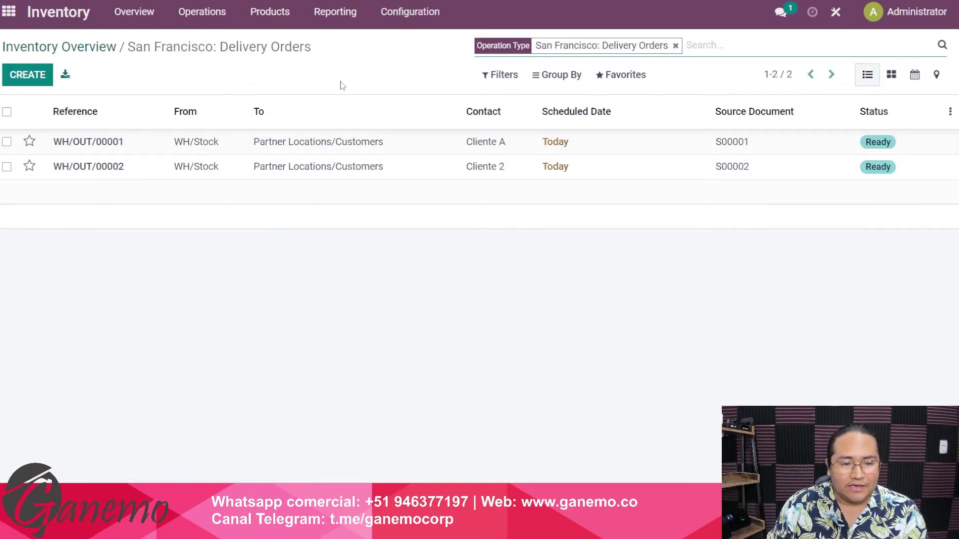
drag(338, 85, 651, 307)
click(668, 318)
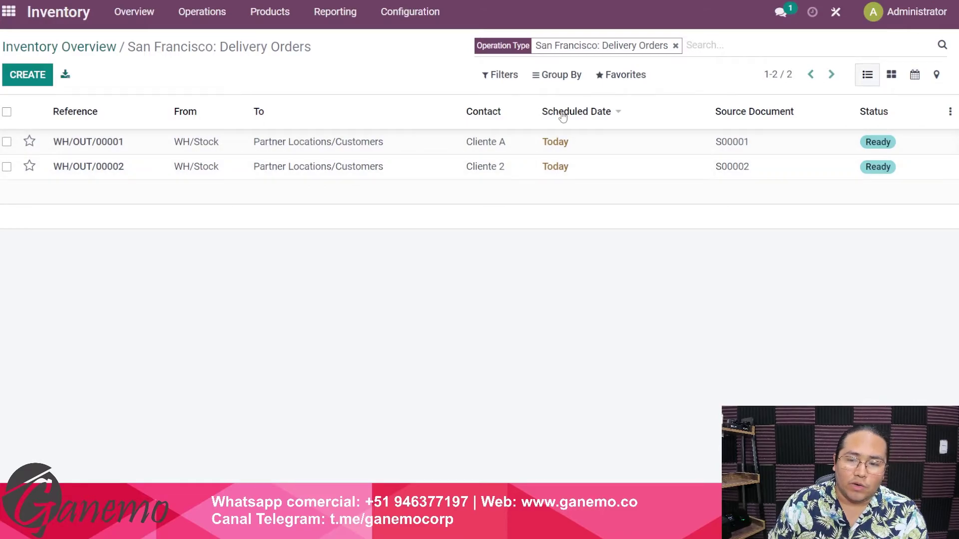
Step: Start a custom filter on the delivery orders and show the fields it can use
click(500, 74)
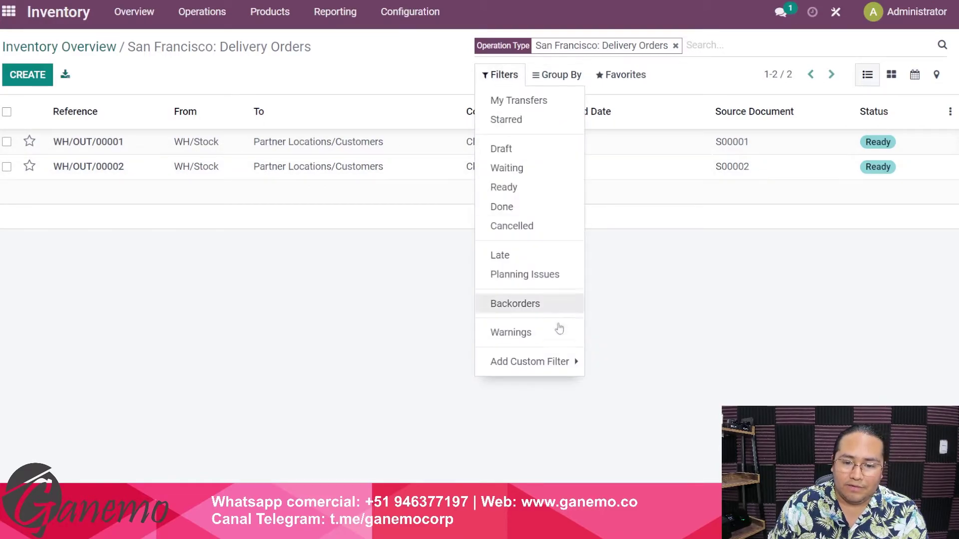
click(546, 369)
click(626, 362)
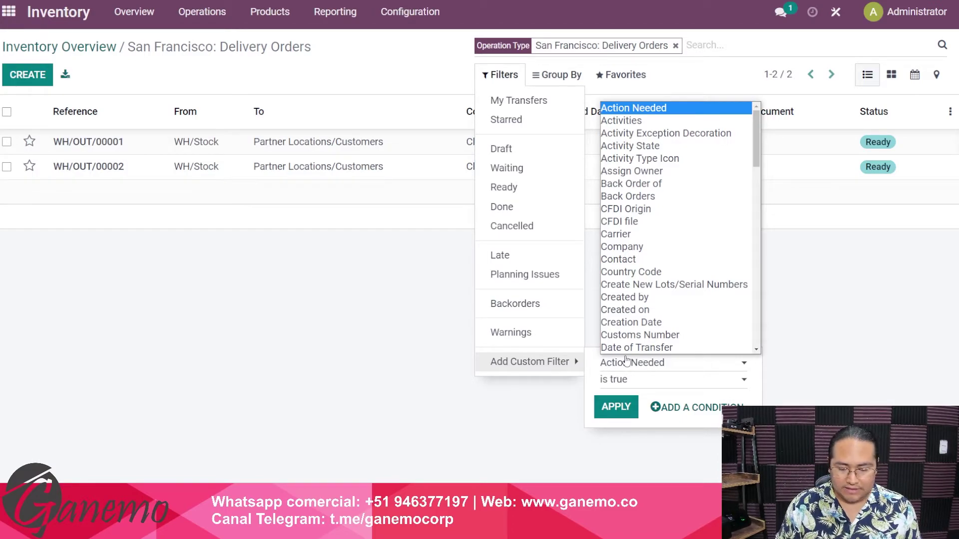
key(d)
key(Down)
key(Down)
key(Down)
key(Down)
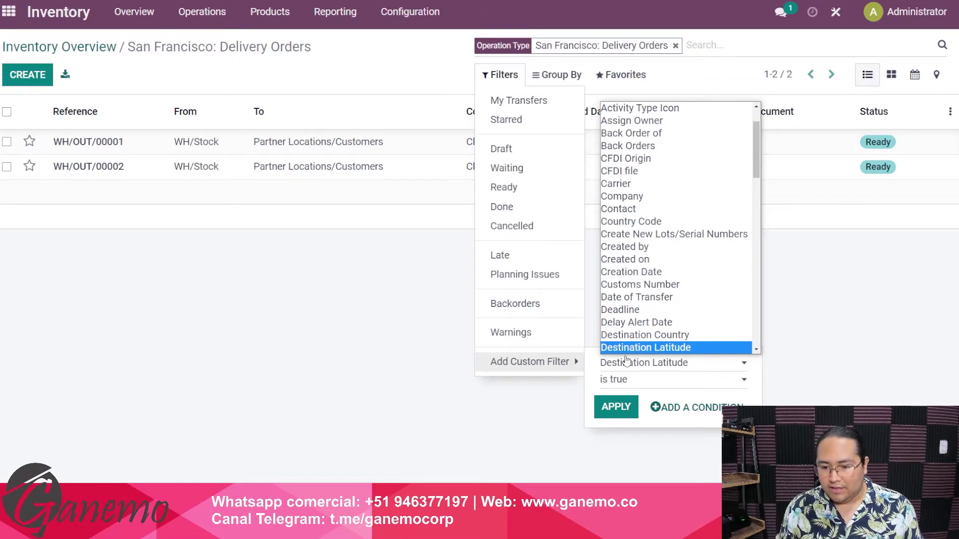
key(Down)
key(Down)
key(Down)
key(Down)
key(Down)
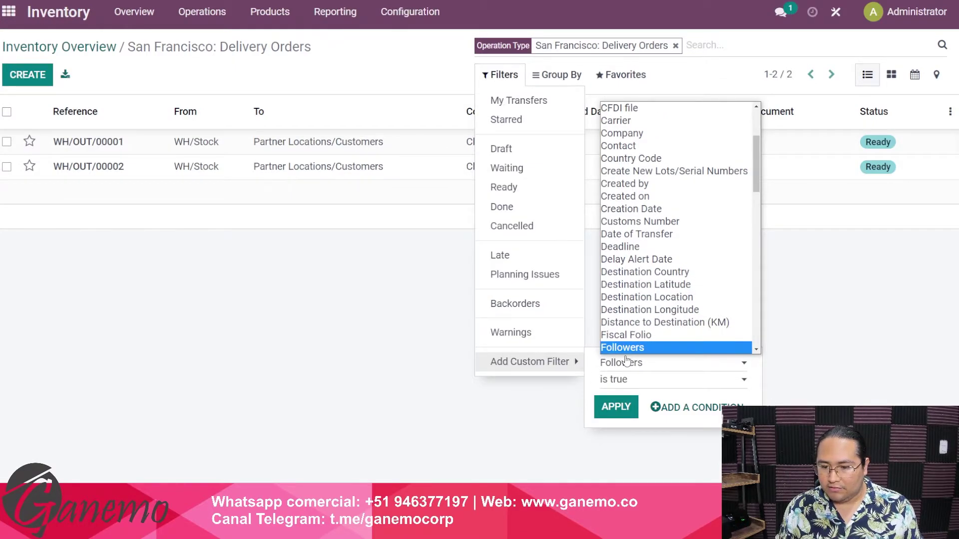
key(Up)
key(Up)
key(Up)
key(Up)
key(Up)
key(Up)
key(Up)
key(Up)
key(Up)
key(Up)
key(Up)
key(Up)
key(Up)
key(Up)
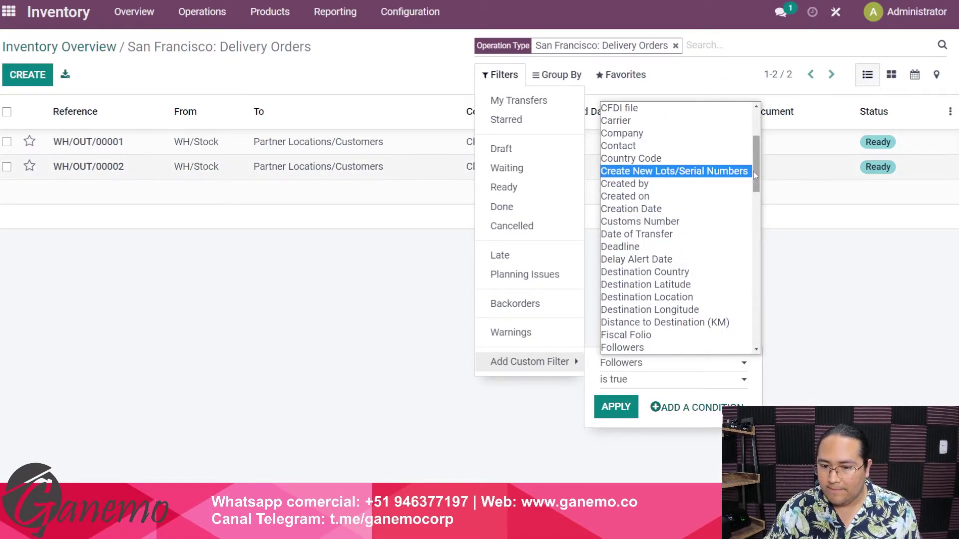
key(Return)
click(272, 315)
Step: Check the scheduled date on delivery order WH/OUT/00001 and return to the San Francisco delivery orders list
click(374, 150)
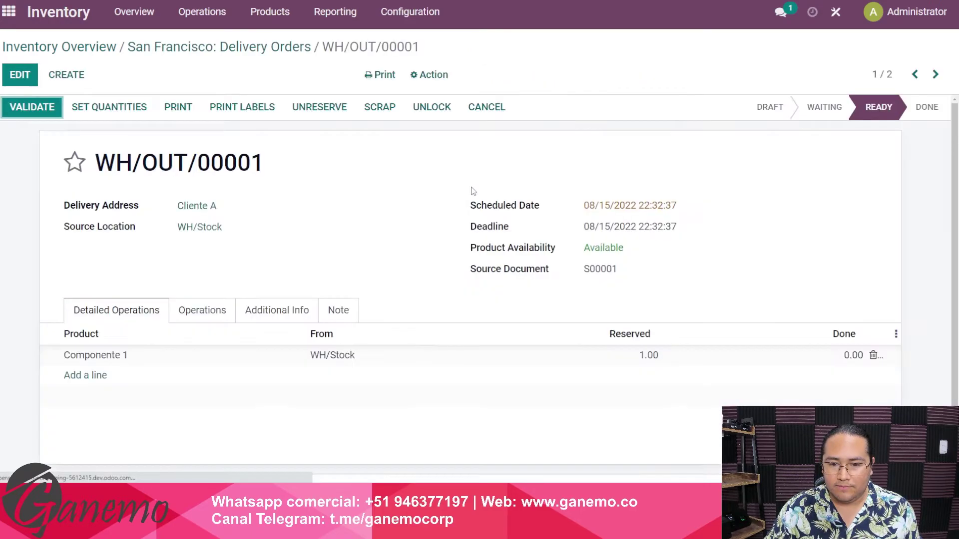
click(283, 48)
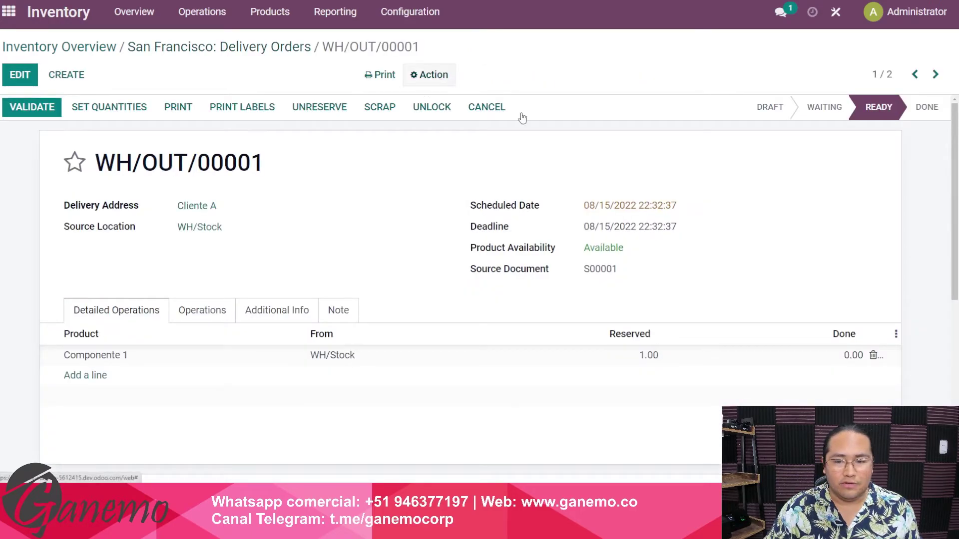
Step: Apply a custom filter for Scheduled Date between 08/15/2022 00:00:00 and 08/15/2022 23:59:59
click(495, 77)
click(554, 364)
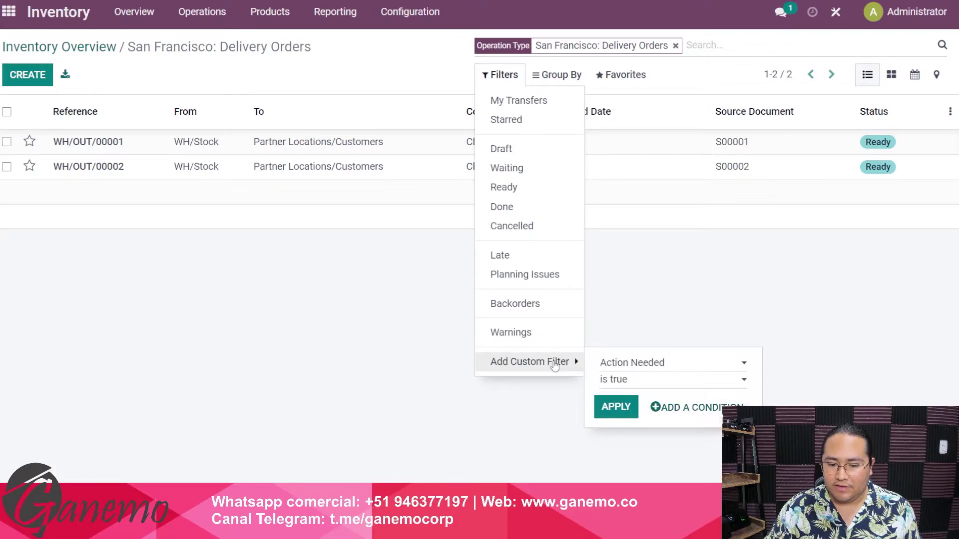
click(630, 369)
text(sc)
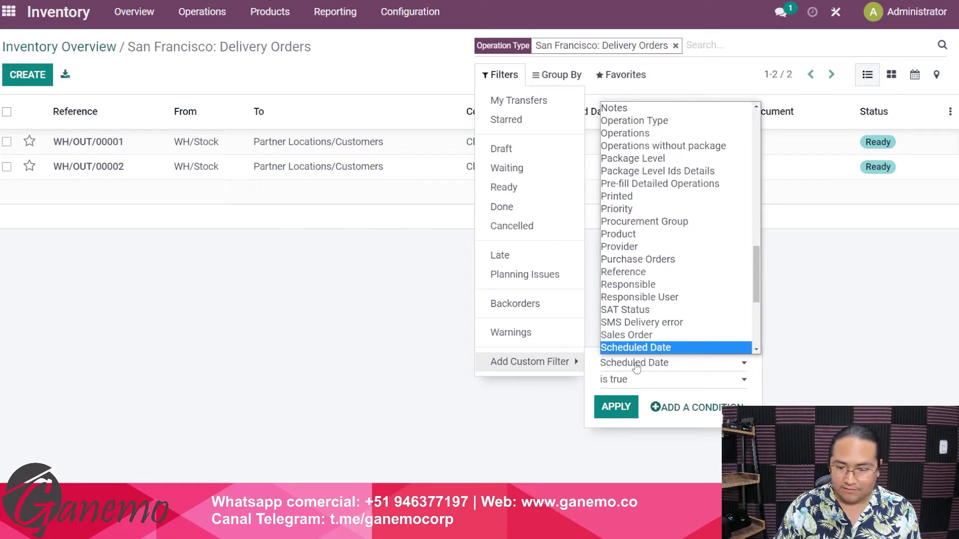
key(Return)
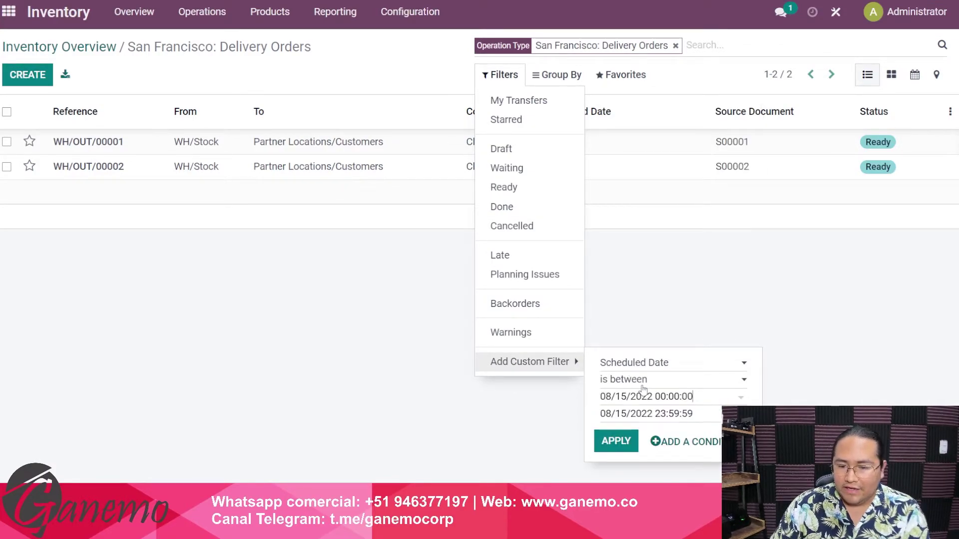
click(616, 440)
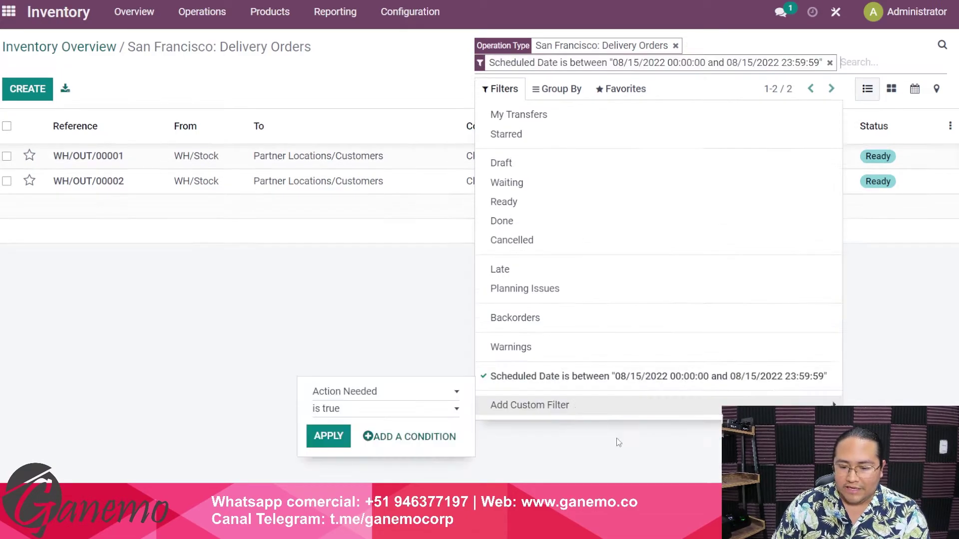
click(430, 326)
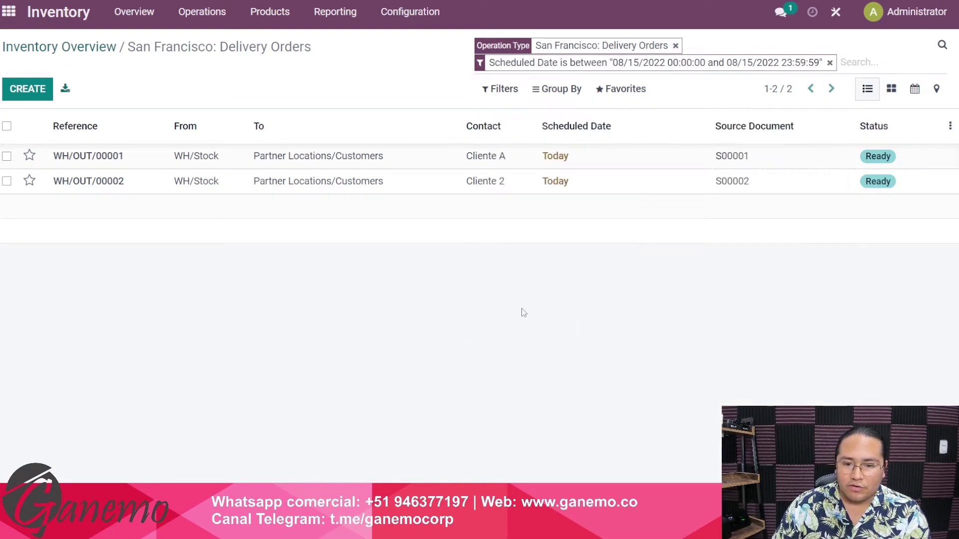
drag(481, 109, 680, 336)
click(480, 107)
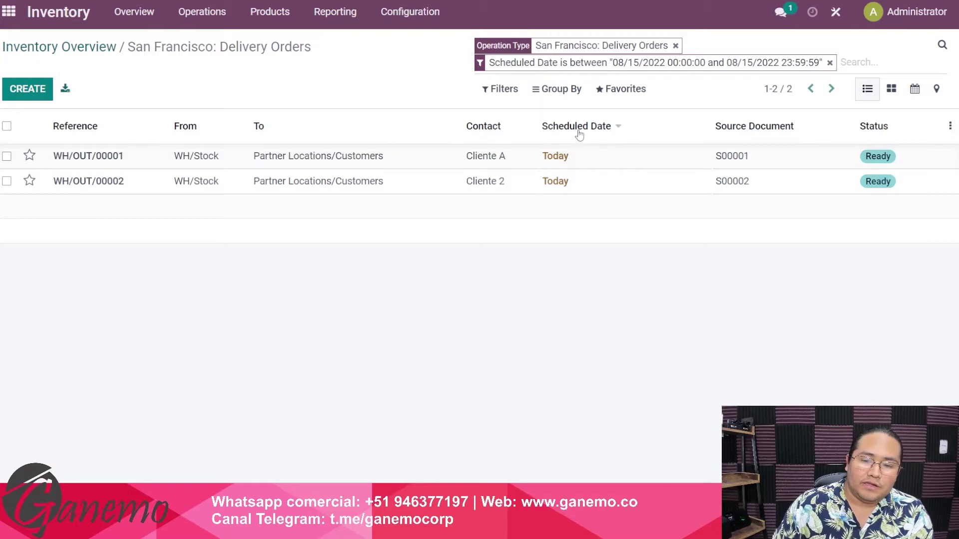
click(7, 127)
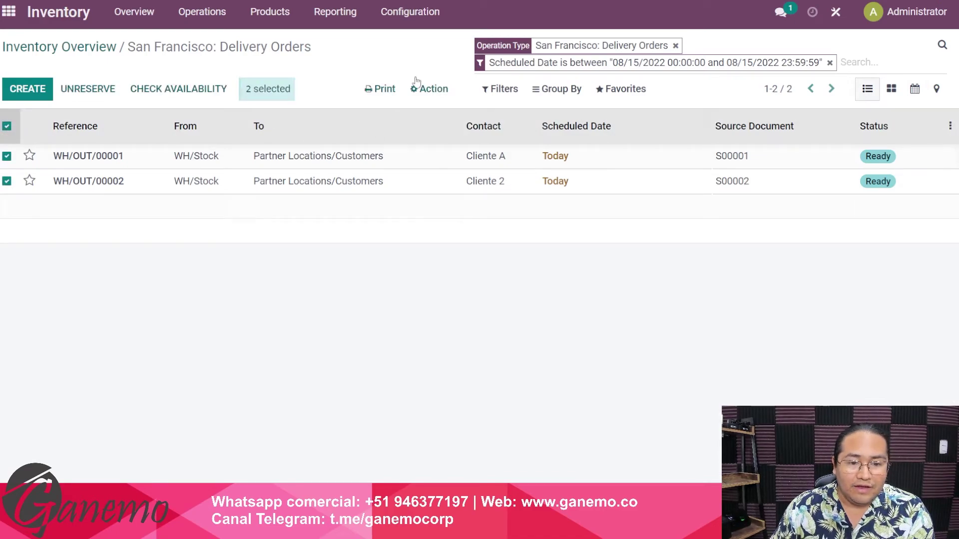
click(431, 89)
click(449, 117)
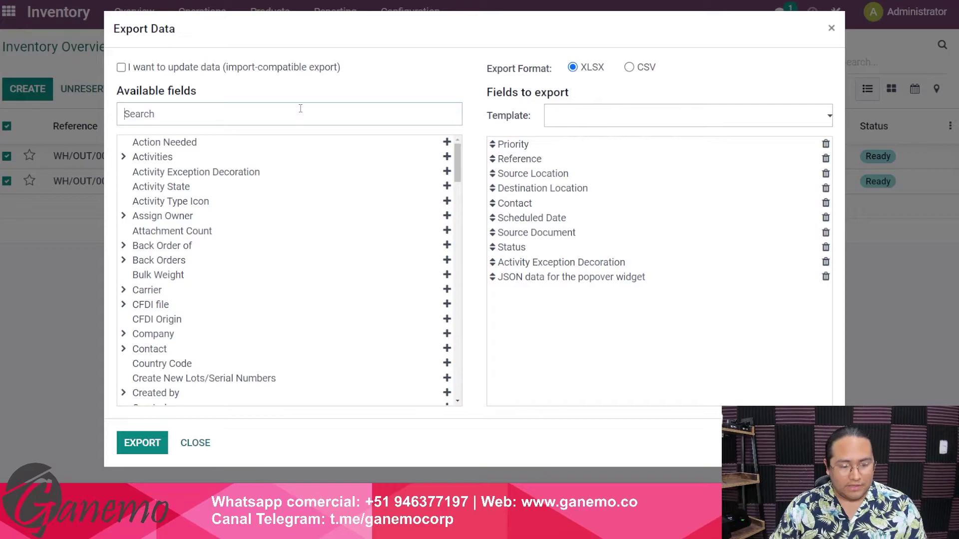
text(part)
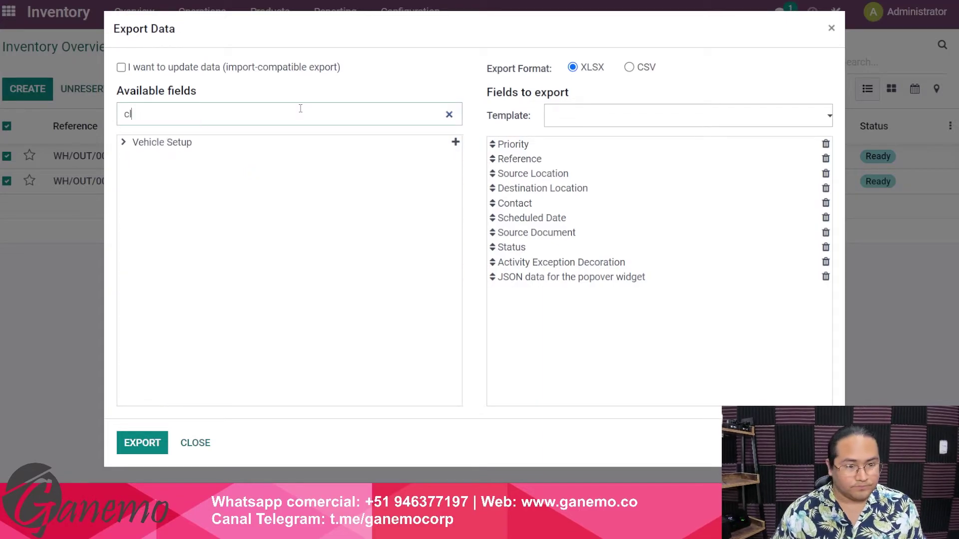
key(BackSpace)
key(BackSpace)
key(BackSpace)
key(BackSpace)
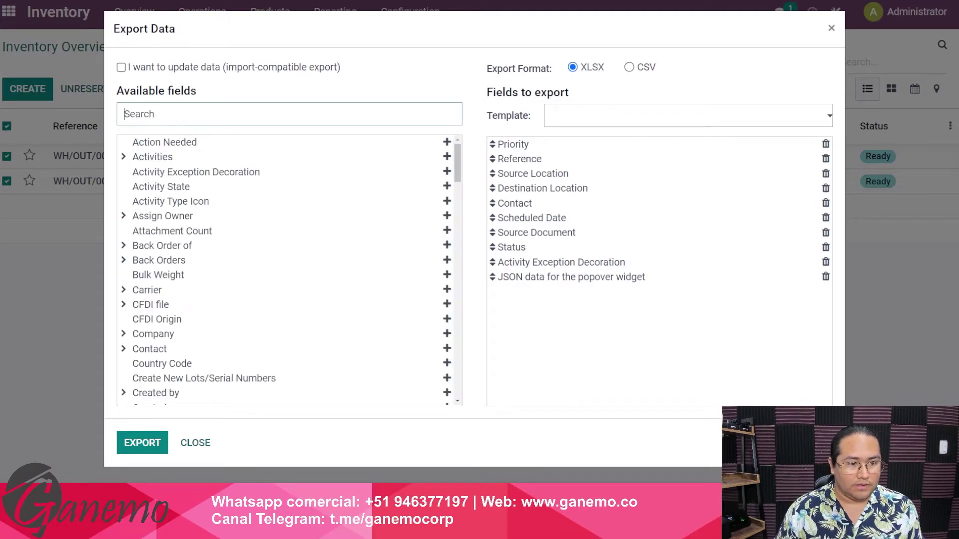
text(cus)
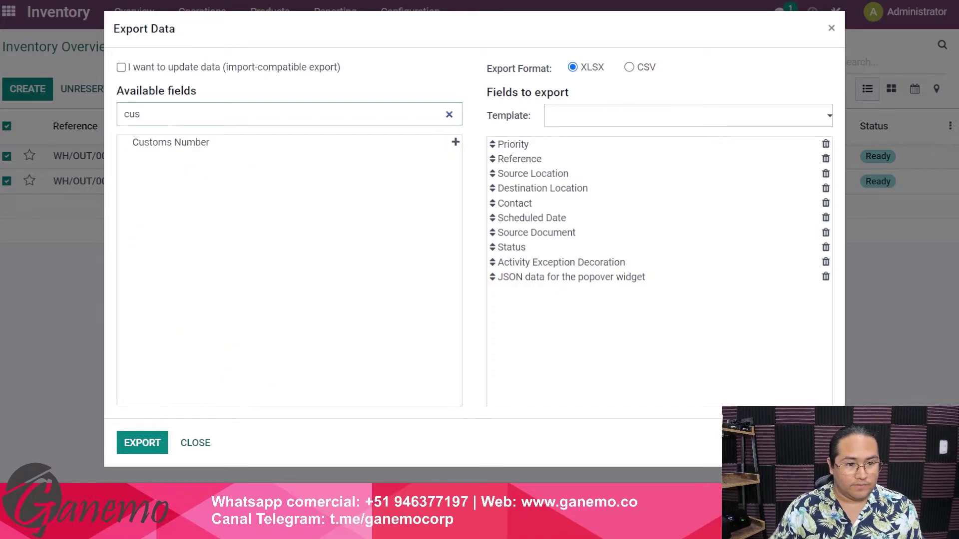
key(ctrl+a)
key(BackSpace)
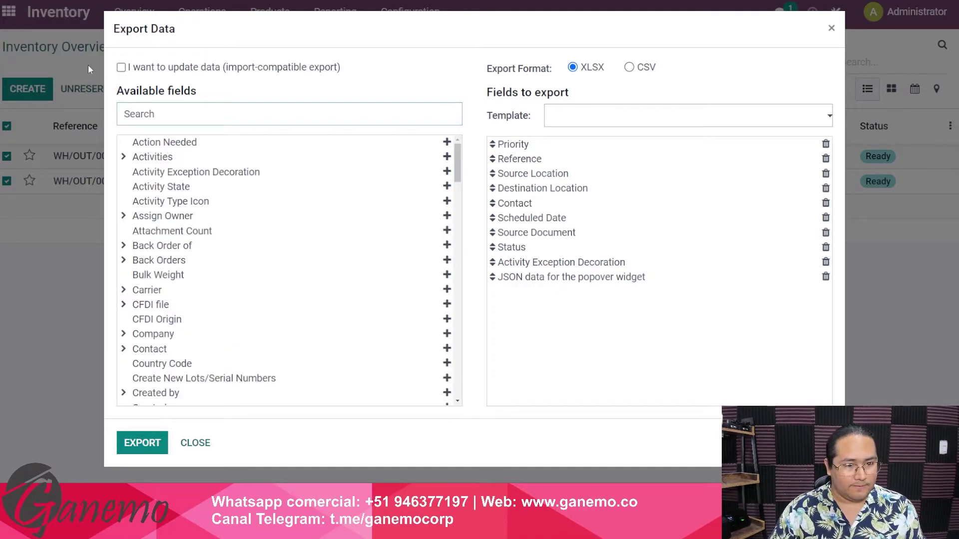
key(Escape)
click(6, 125)
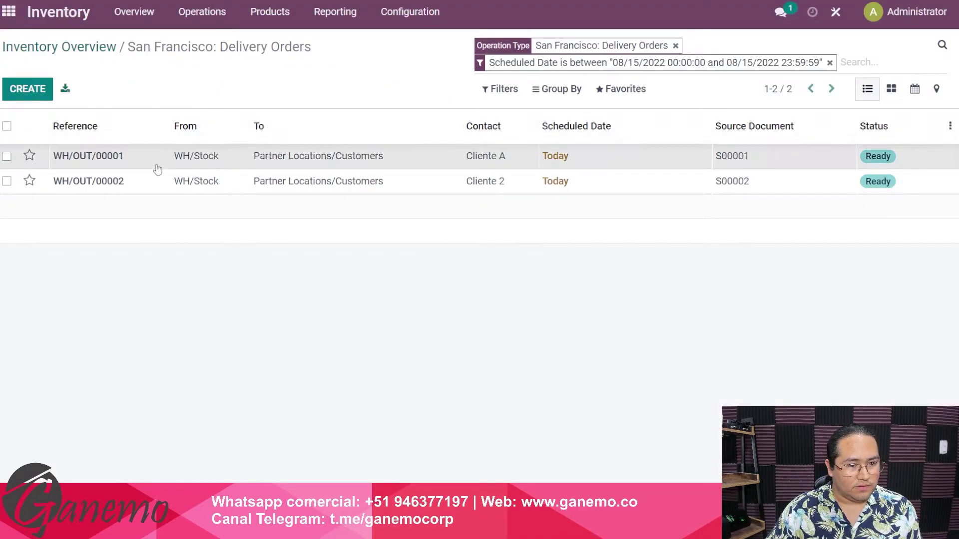
Step: Look over the details of delivery order WH/OUT/00001 and return to the filtered delivery orders list
click(155, 166)
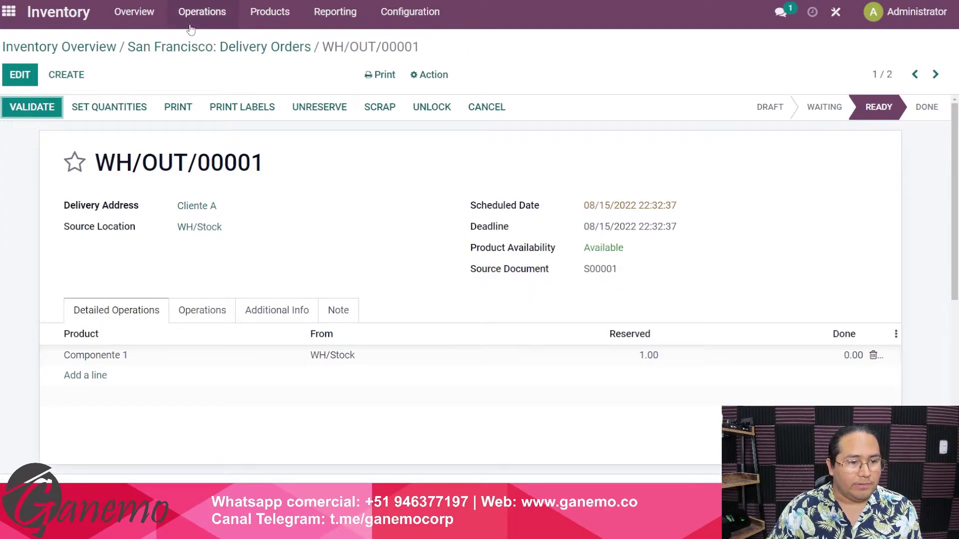
click(295, 47)
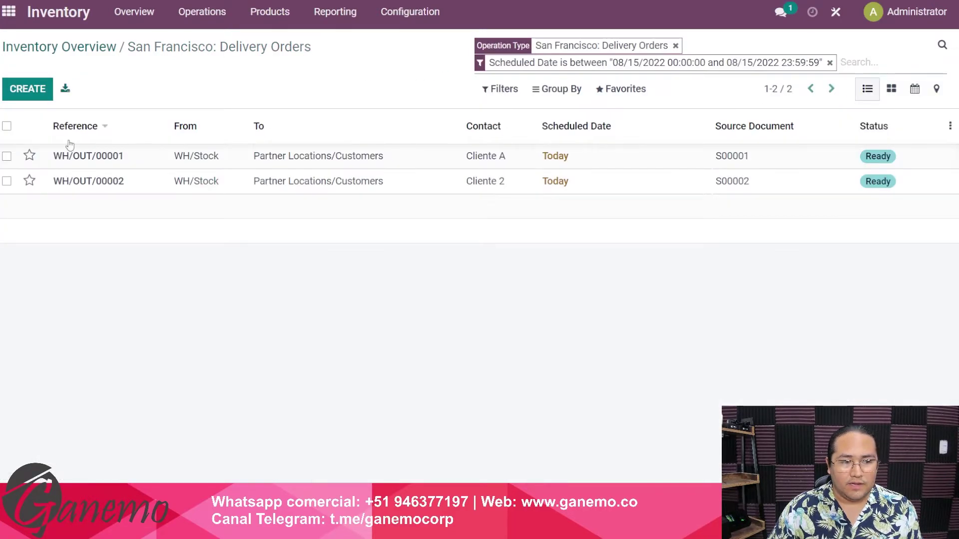
Step: Select all filtered delivery orders and start exporting their data
click(6, 126)
click(418, 90)
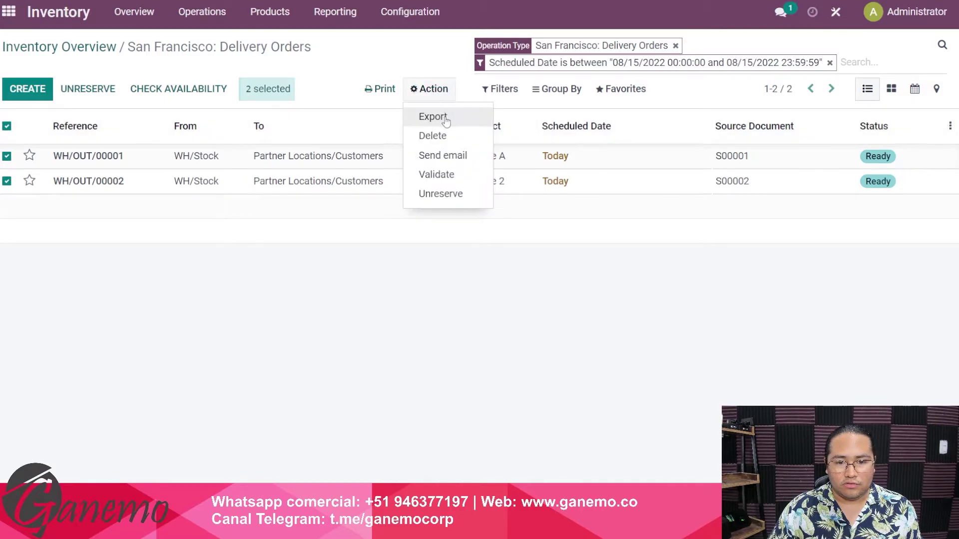
click(430, 115)
Step: Search the available export fields for "del" and "d", and examine the subfields of Destination Location
click(230, 118)
text(del)
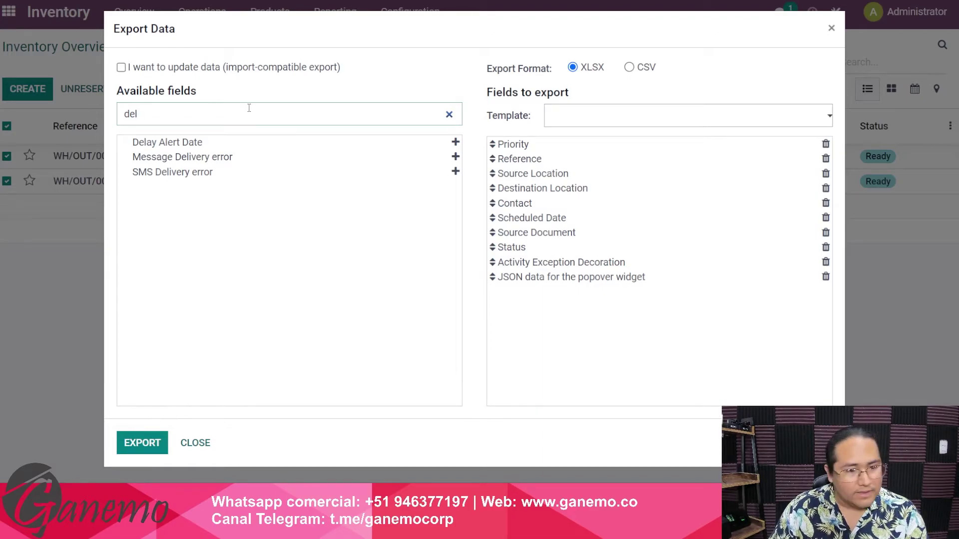
key(BackSpace)
key(BackSpace)
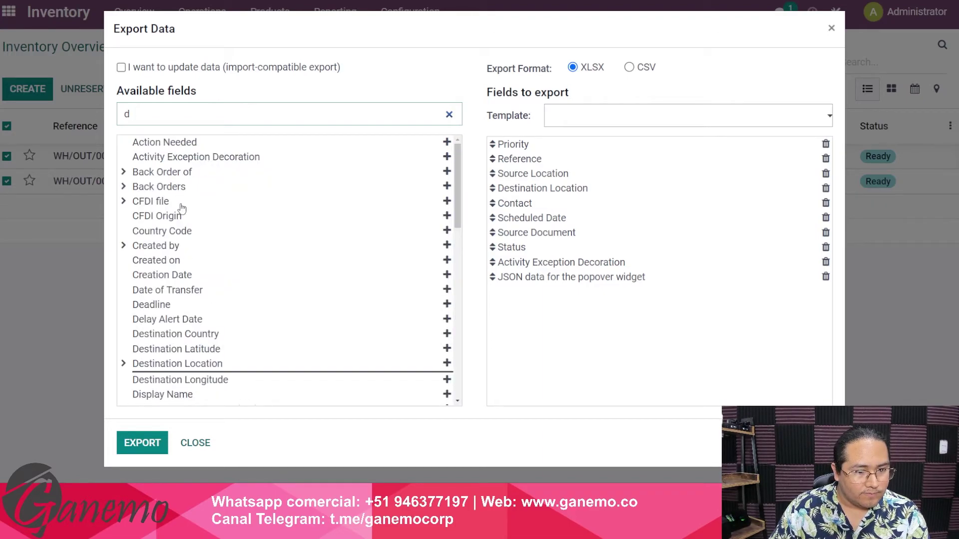
scroll(190, 210, down, 3)
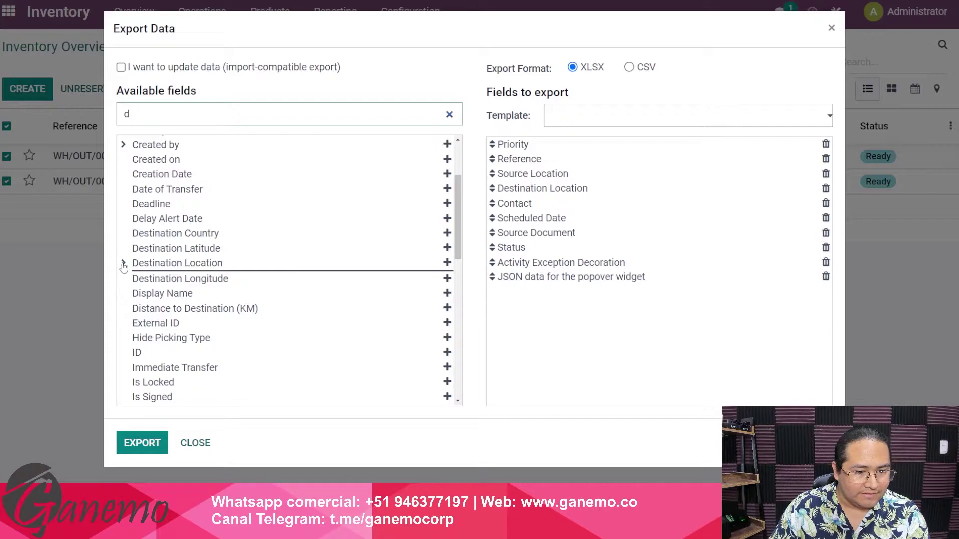
click(122, 263)
click(122, 263)
scroll(172, 257, down, 8)
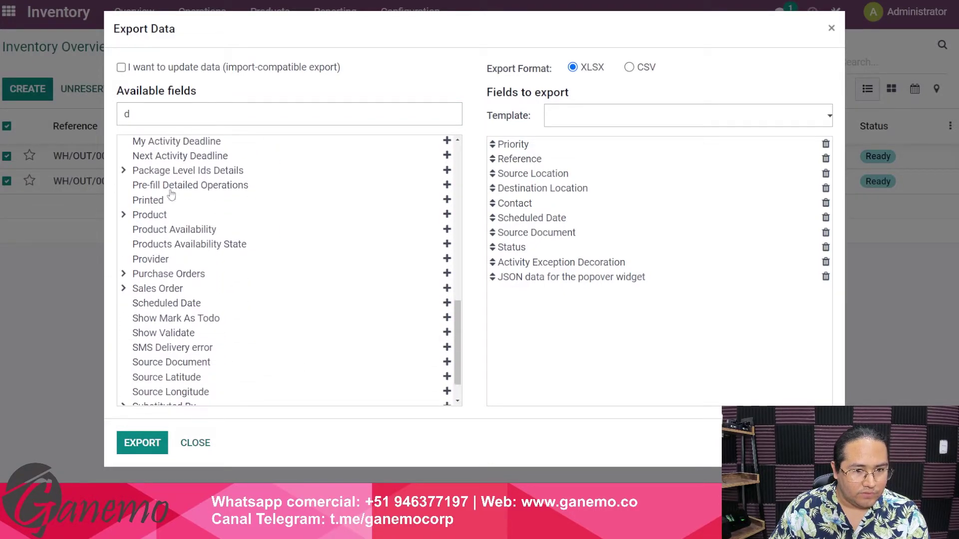
scroll(180, 249, down, 1)
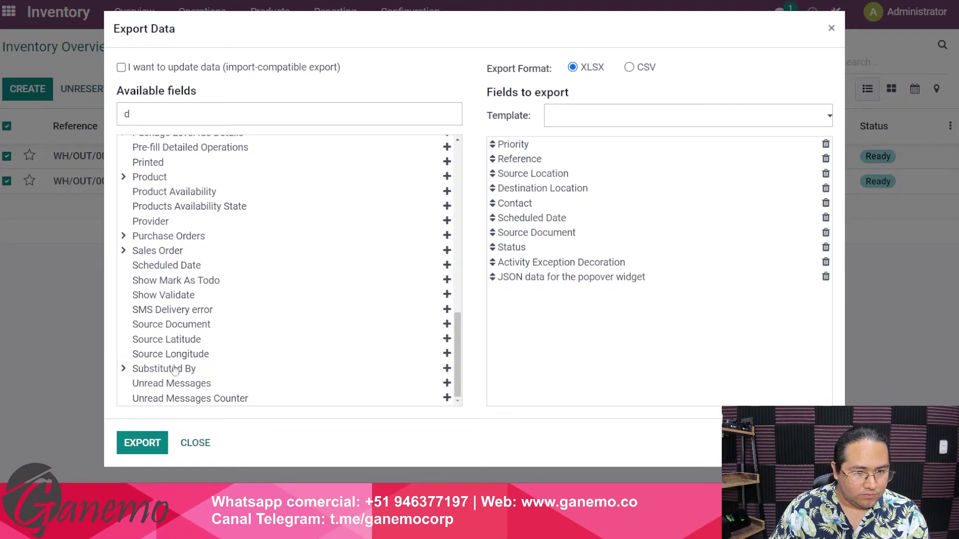
scroll(179, 370, up, 15)
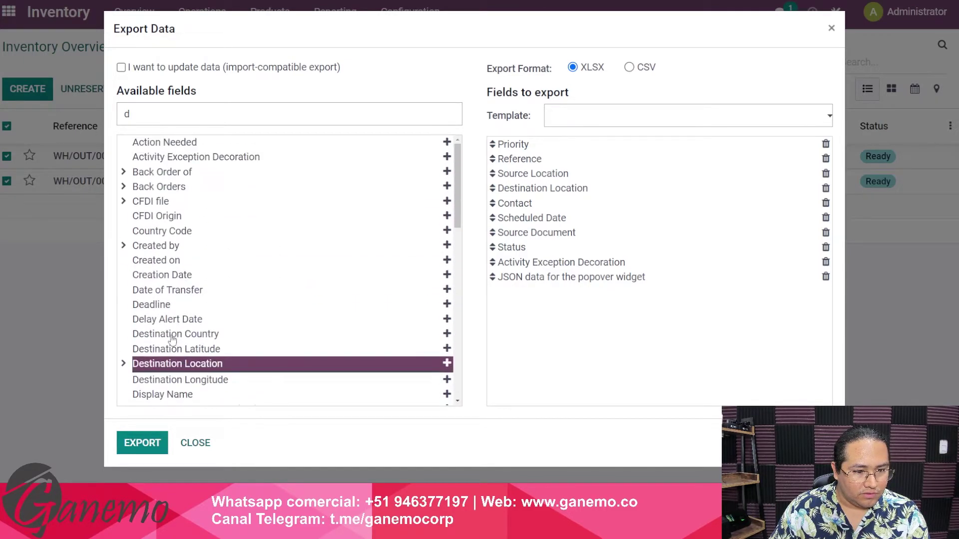
click(123, 363)
scroll(225, 275, down, 5)
scroll(243, 270, down, 5)
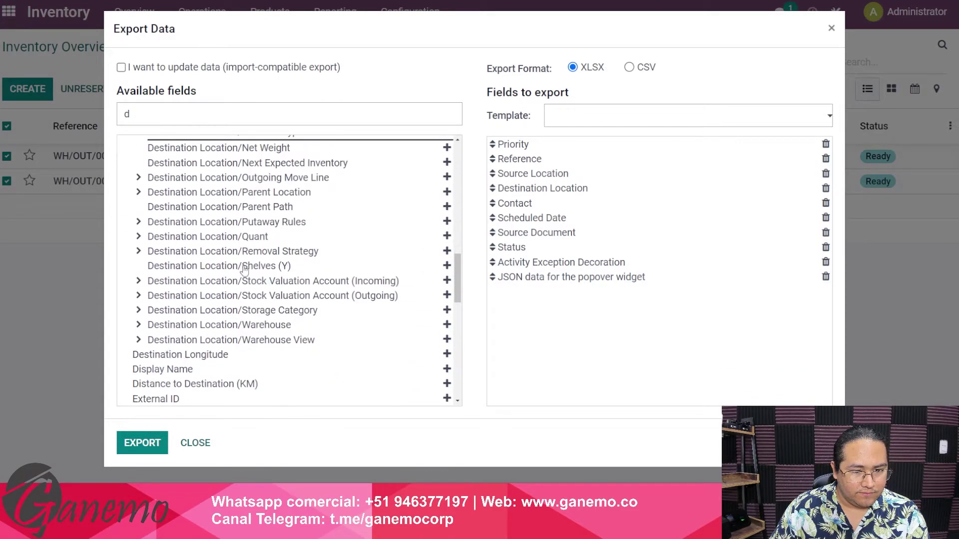
Step: Expand the Contact field among the available export fields and search for its route subfield with "rut"
key(BackSpace)
click(124, 197)
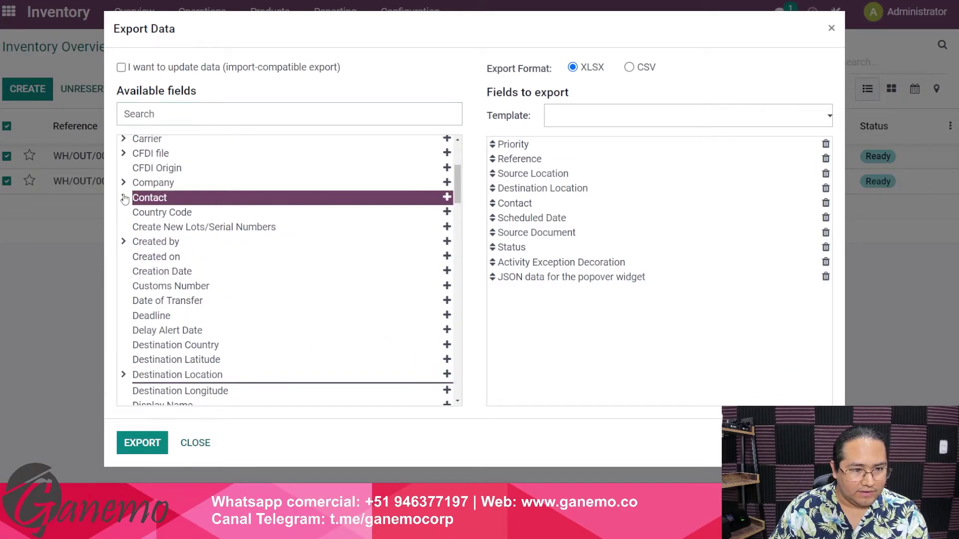
scroll(233, 259, down, 2)
scroll(263, 269, down, 3)
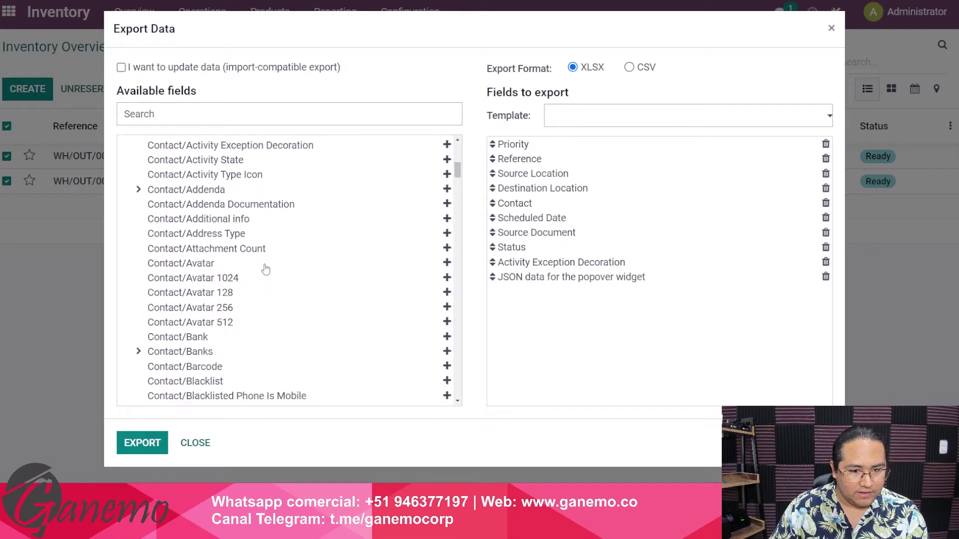
scroll(264, 270, up, 2)
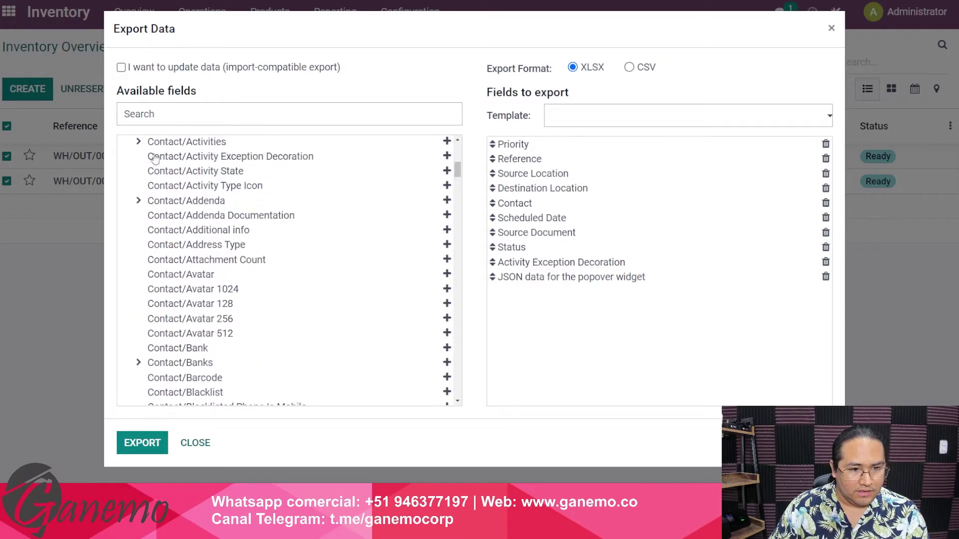
click(155, 113)
text(roc)
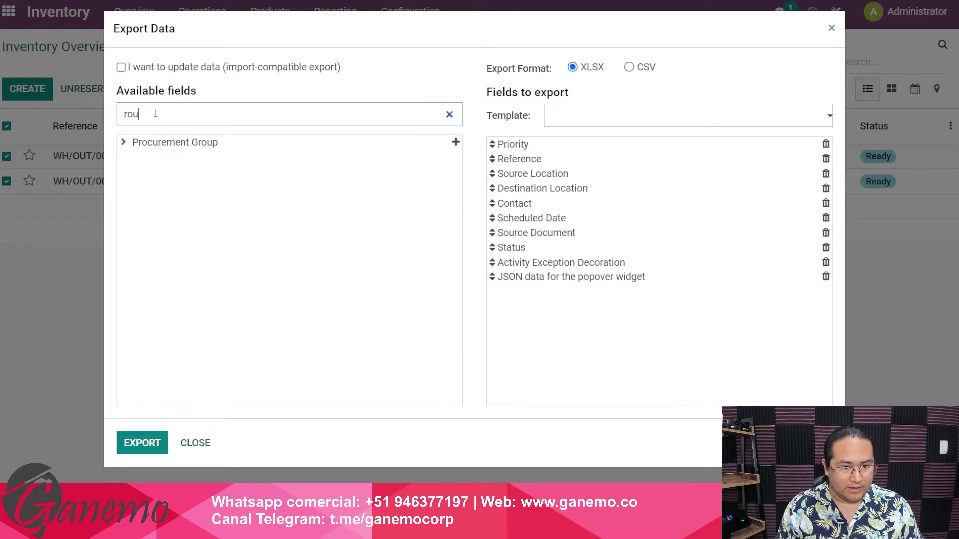
key(BackSpace)
key(BackSpace)
text(ut)
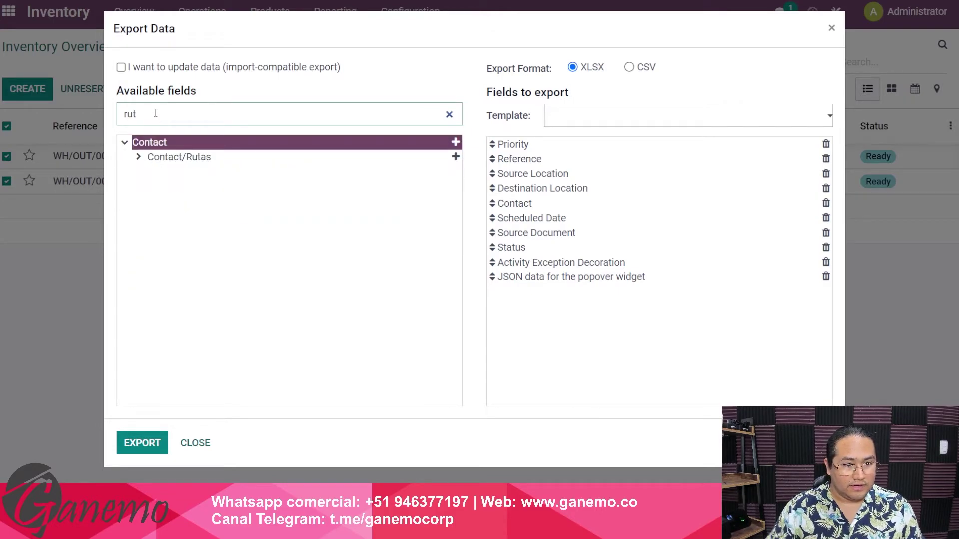
drag(137, 156, 517, 293)
click(567, 349)
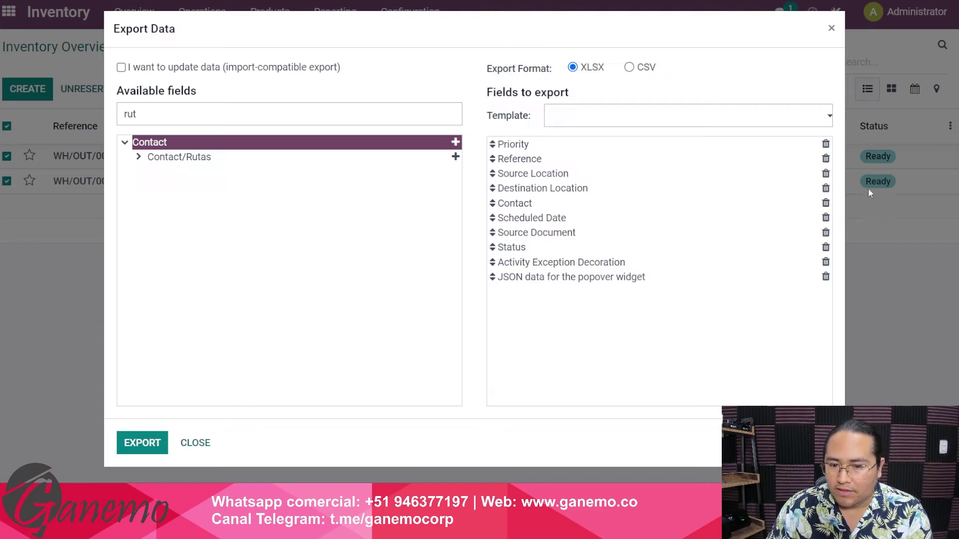
Step: Remove Priority from the fields to export
click(826, 144)
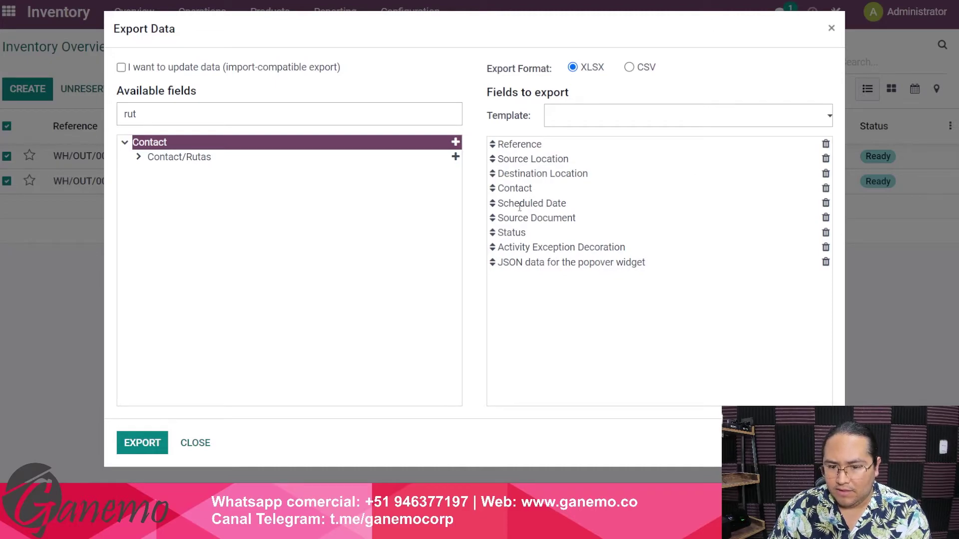
Step: Remove Activity Exception Decoration and JSON data for the popover widget from the fields to export, and add Contact/Rutas
drag(507, 212, 562, 218)
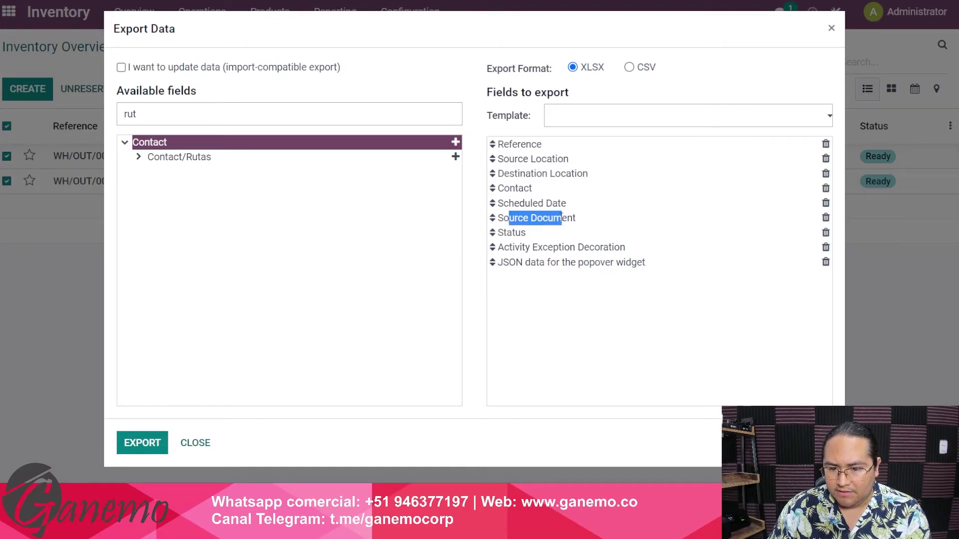
drag(503, 233, 613, 263)
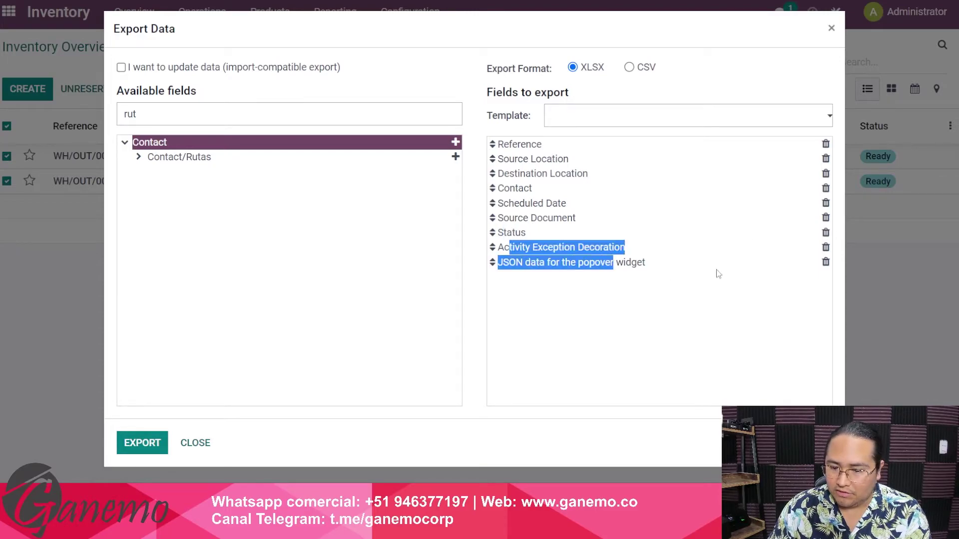
click(825, 247)
click(826, 247)
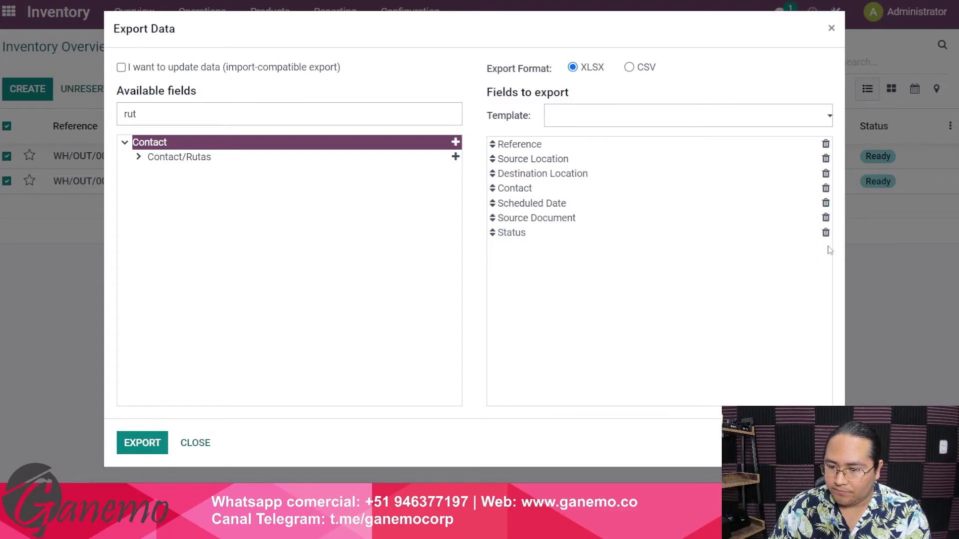
click(455, 157)
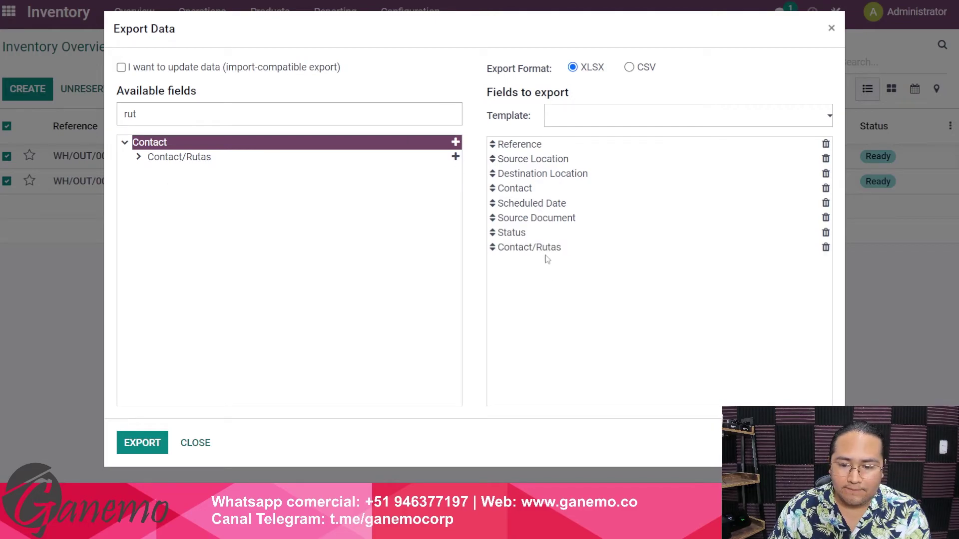
Step: Search the available fields for "ad" and add Contact/City of Address and Contact/Address Type to the export
drag(159, 120, 28, 96)
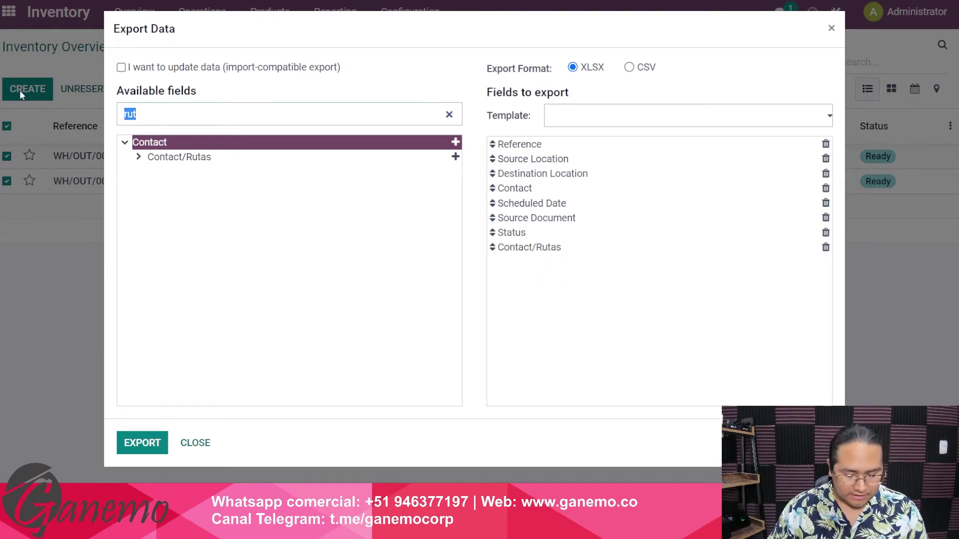
text(add)
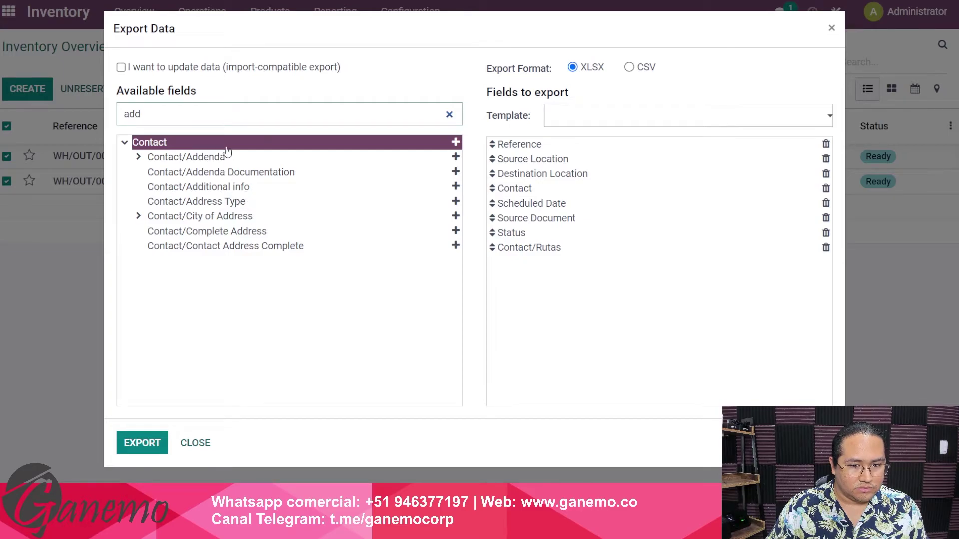
key(BackSpace)
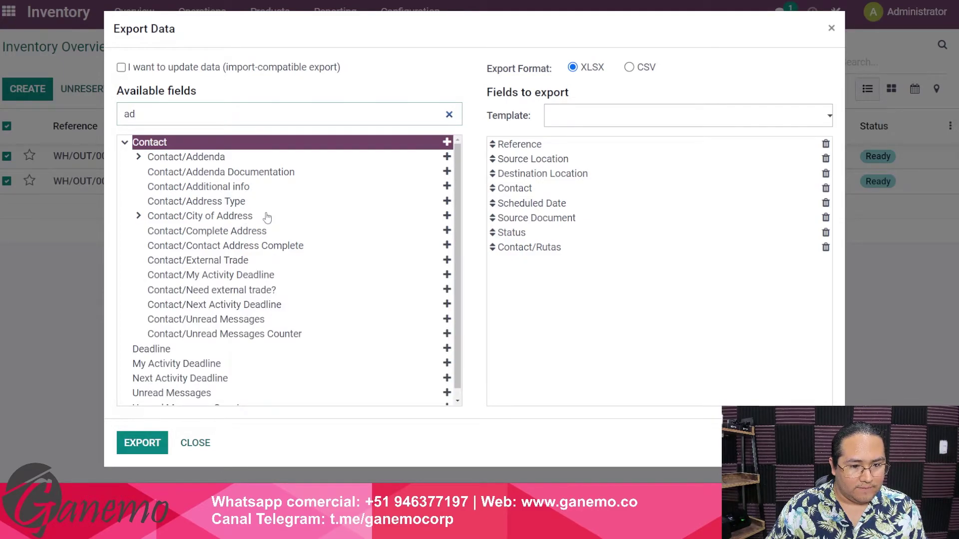
click(447, 216)
click(447, 201)
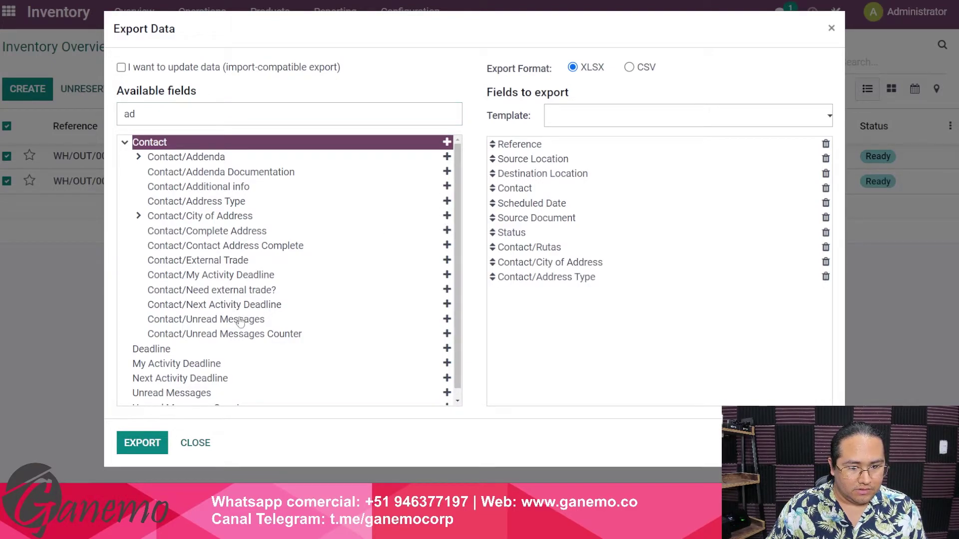
scroll(290, 330, down, 1)
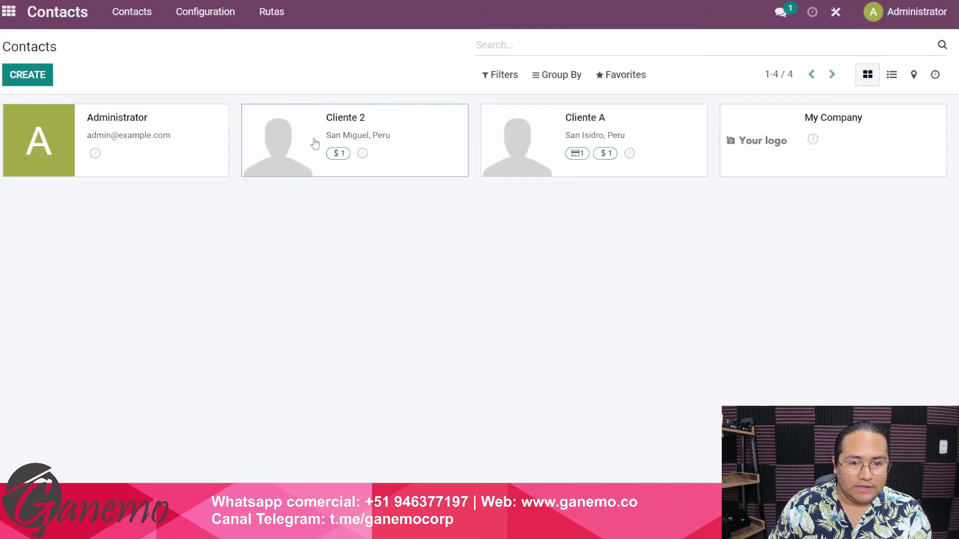
Step: Open the contact Cliente 2 for editing and examine its street field's label by emptying and restoring it
click(314, 137)
click(20, 75)
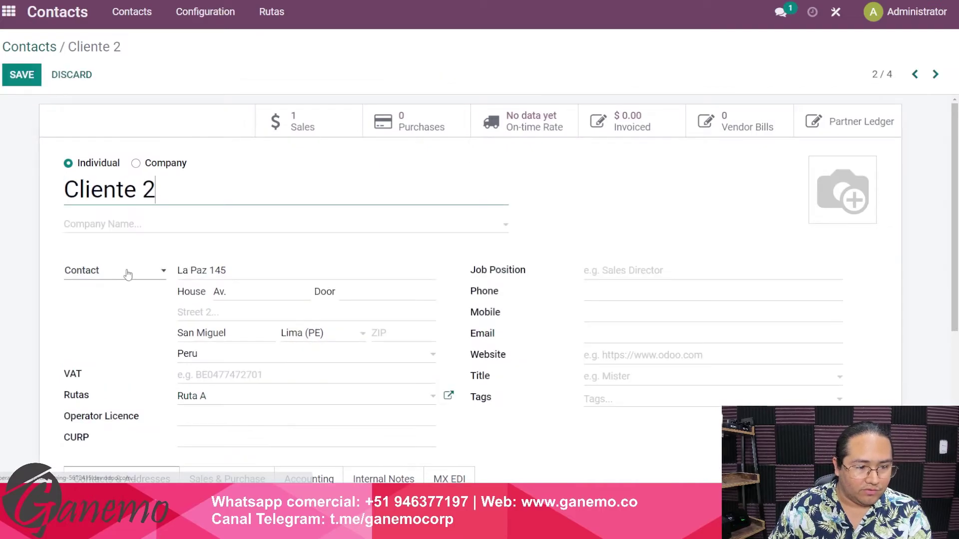
drag(239, 271, 70, 277)
key(BackSpace)
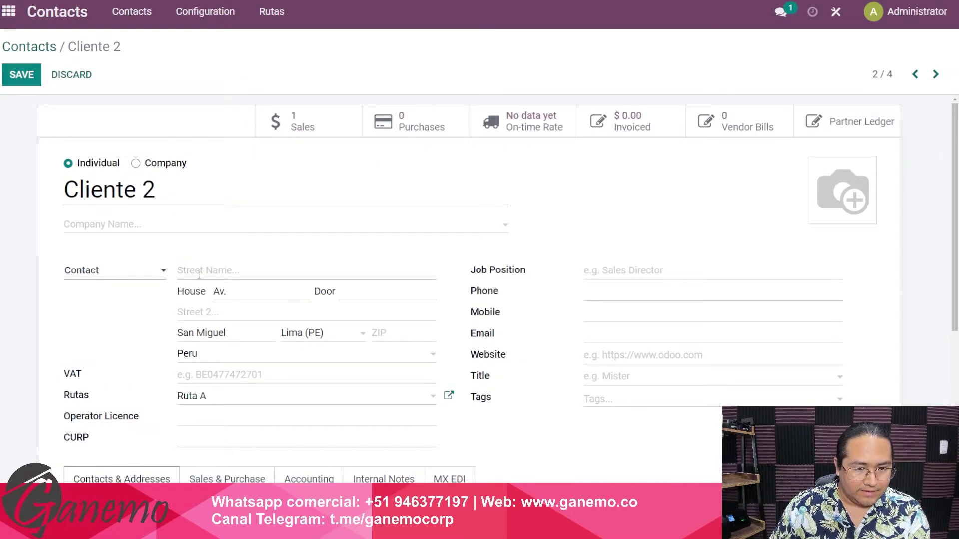
key(ctrl+z)
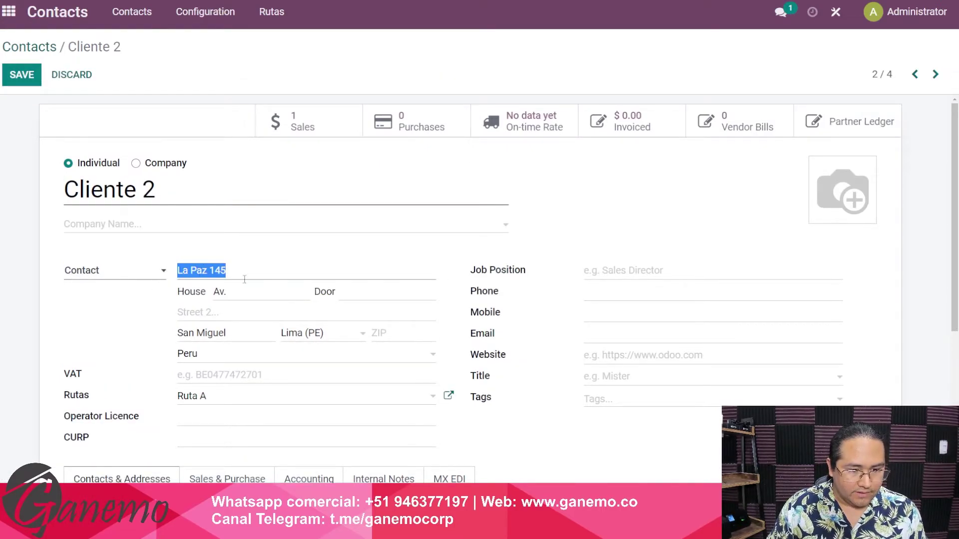
click(358, 295)
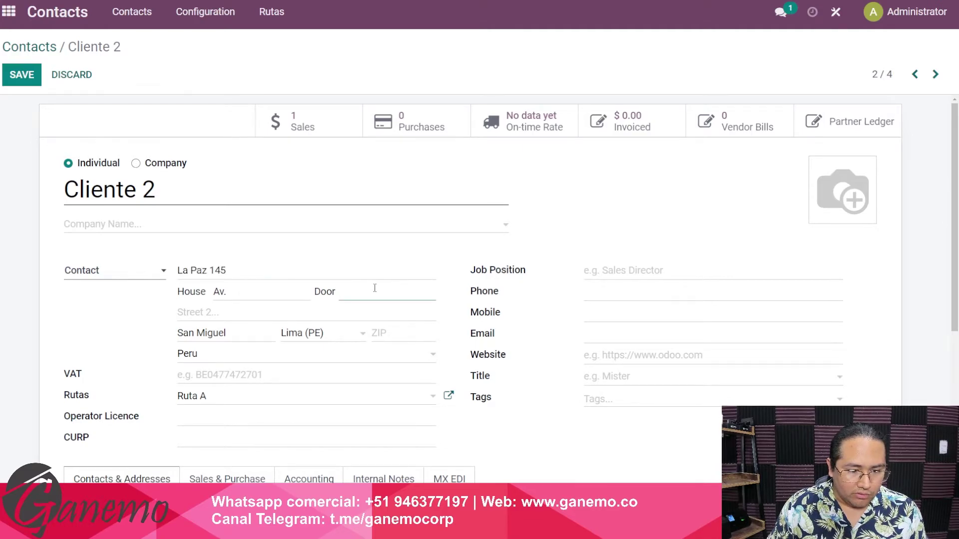
Step: Clear the city of the contact Cliente 2 and save the record
drag(217, 339, 71, 328)
key(BackSpace)
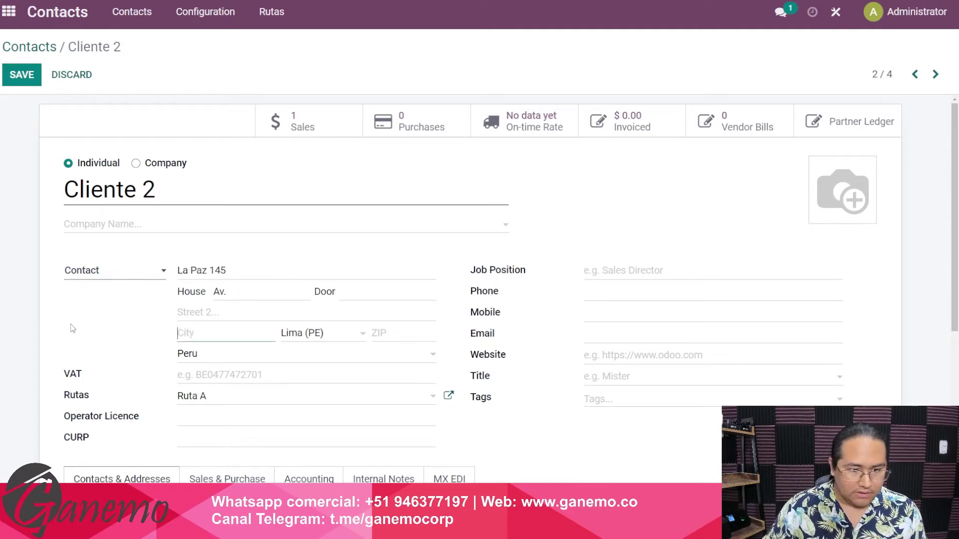
click(22, 74)
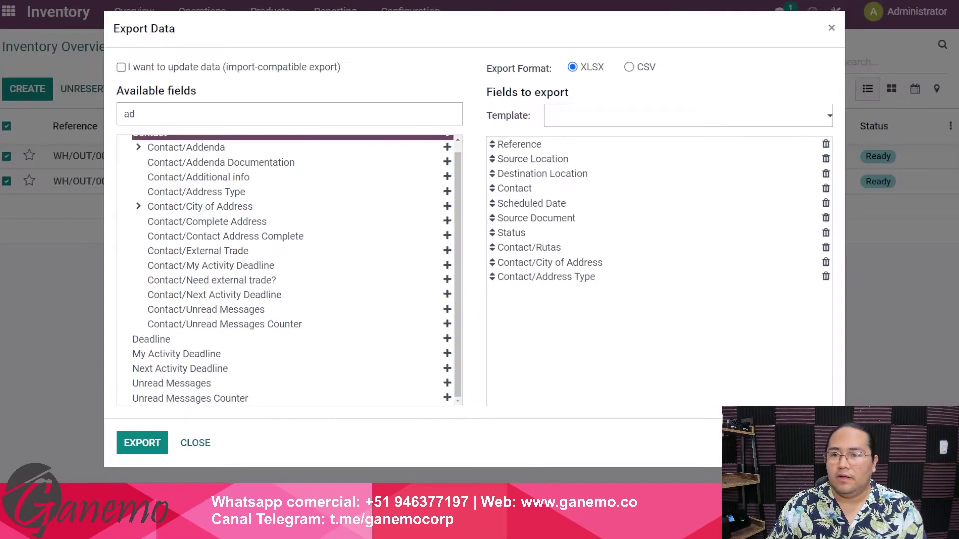
Step: Return to the delivery order export, search the available fields for "stree" and add Contact/Street, Contact/Street Name and Contact/Street2
double_click(202, 114)
text(stree)
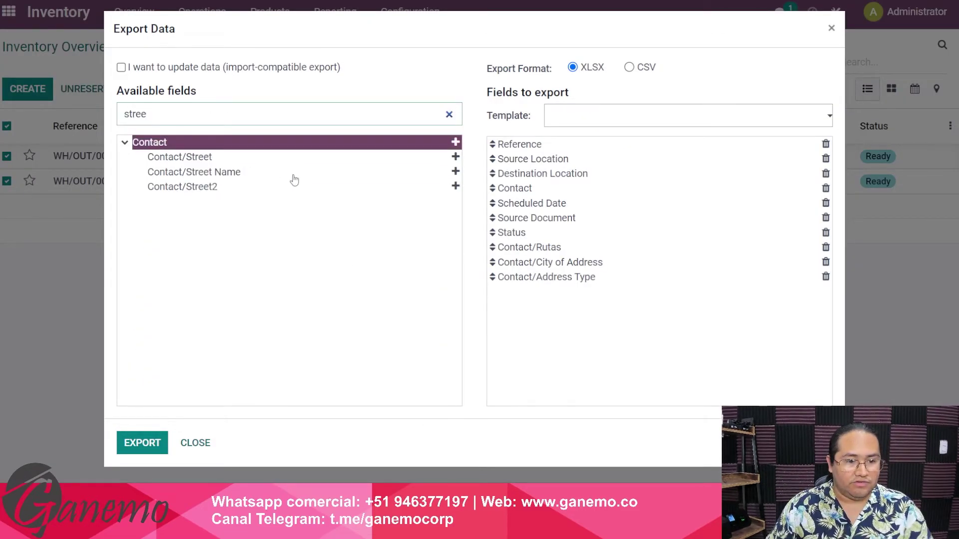
click(455, 157)
click(455, 171)
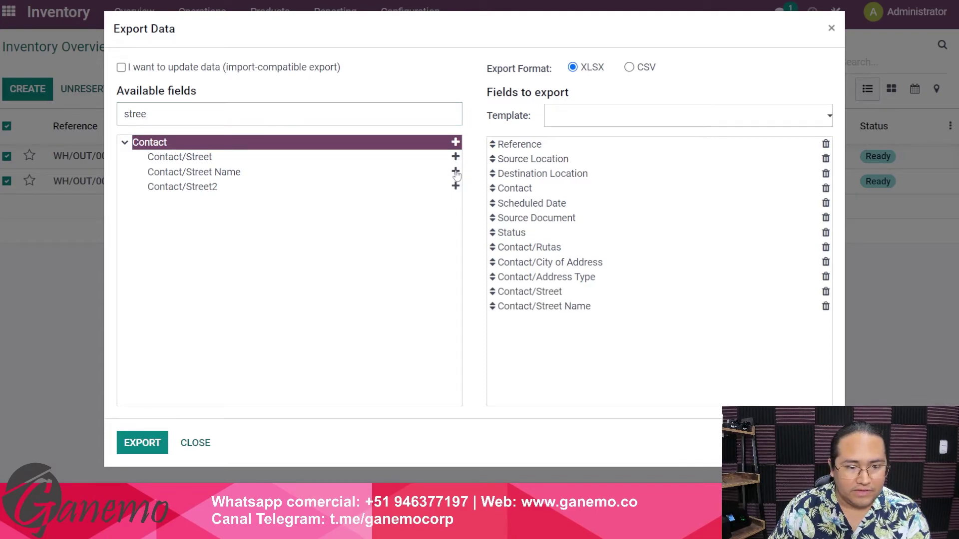
click(455, 186)
Step: Find the "city" fields, add Contact/City to the export, and move Contact/City of Address to the end of the exported fields
double_click(144, 114)
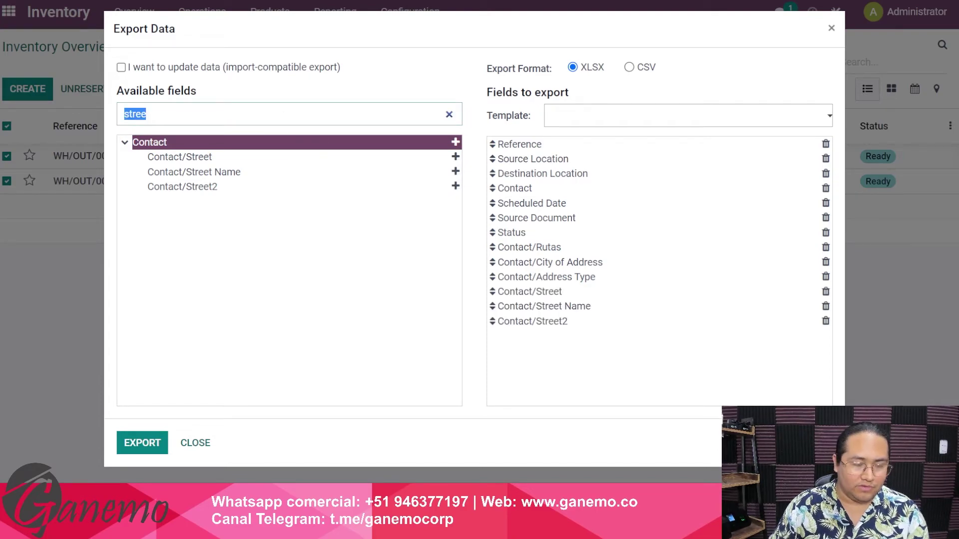
text(city)
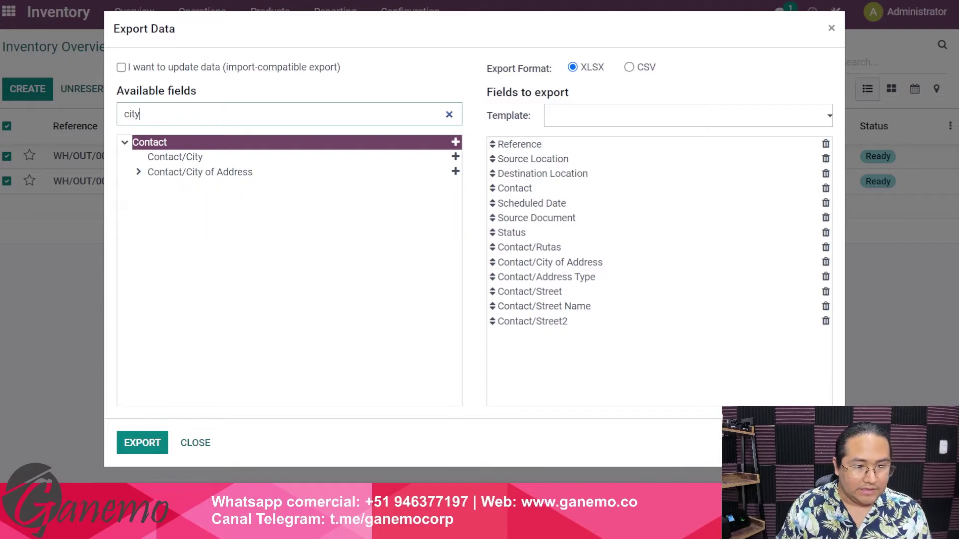
click(455, 156)
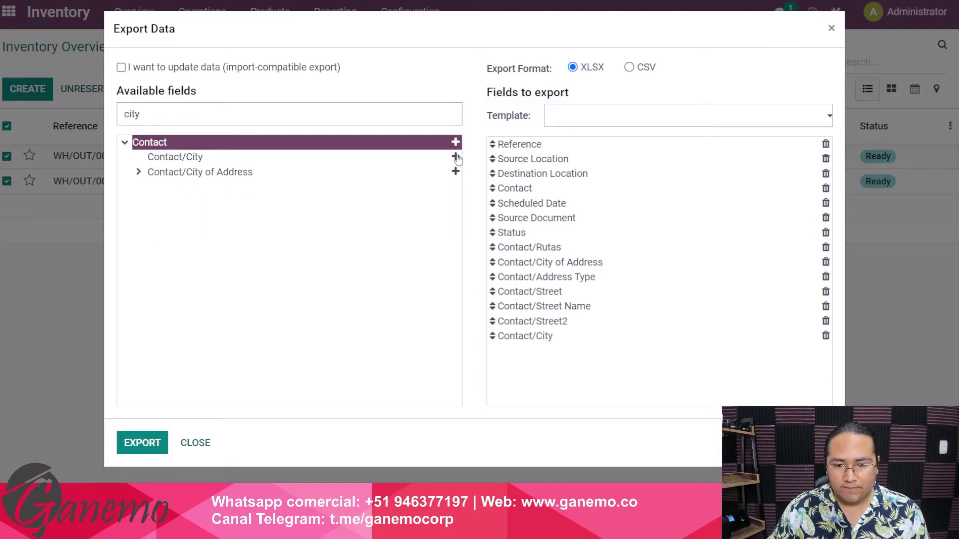
drag(496, 266, 499, 340)
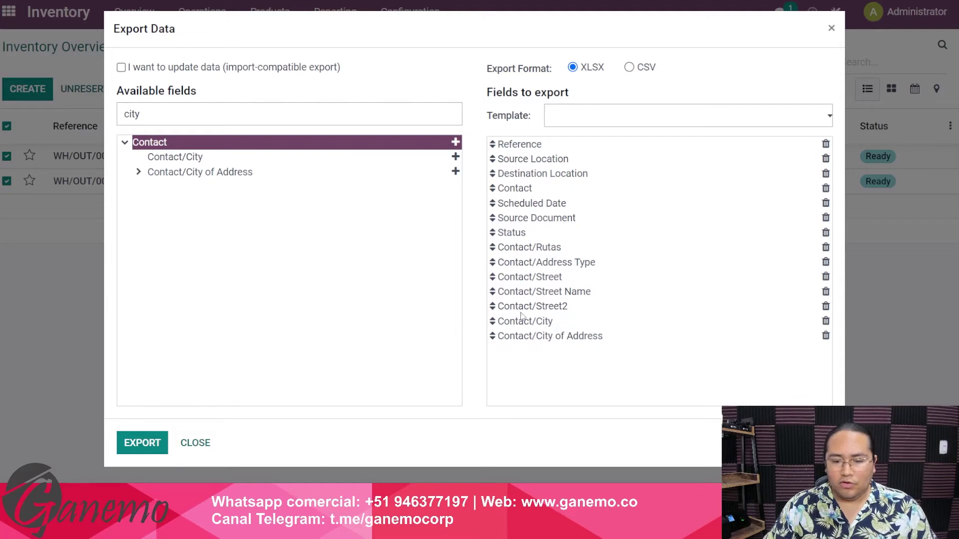
drag(509, 247, 553, 248)
click(555, 248)
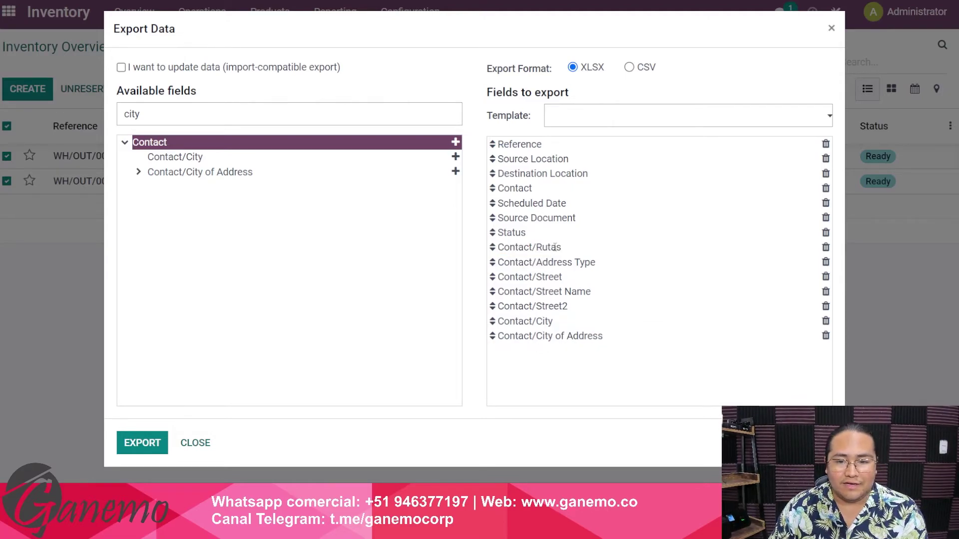
drag(508, 145, 579, 339)
click(581, 338)
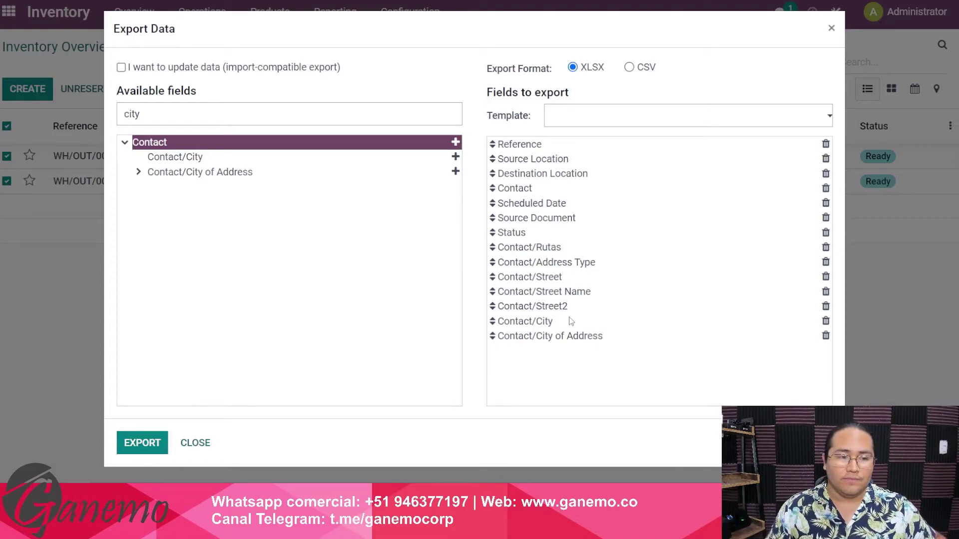
Step: Save the chosen export fields as a new template named "Detalle de Rutas" and close the export dialog
click(610, 118)
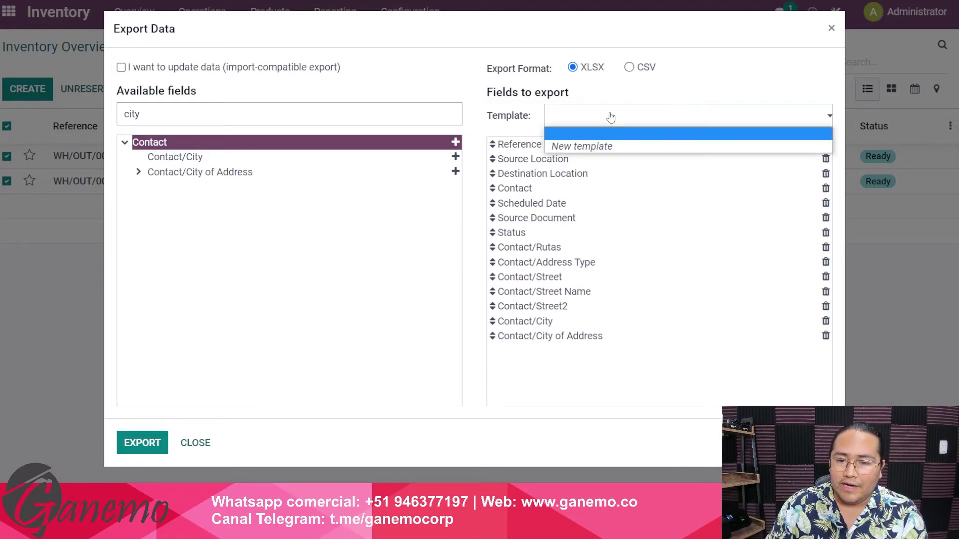
click(599, 146)
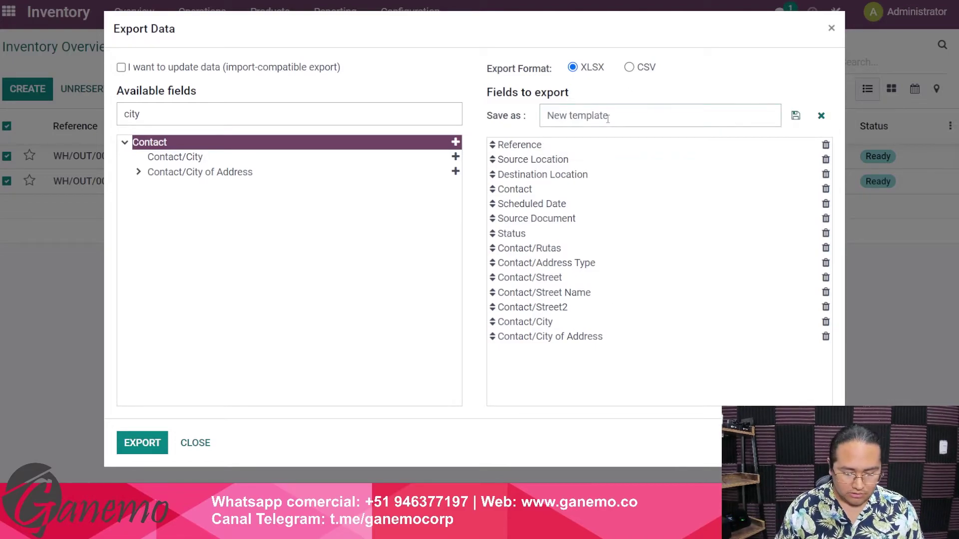
text(Detalle de Rutas)
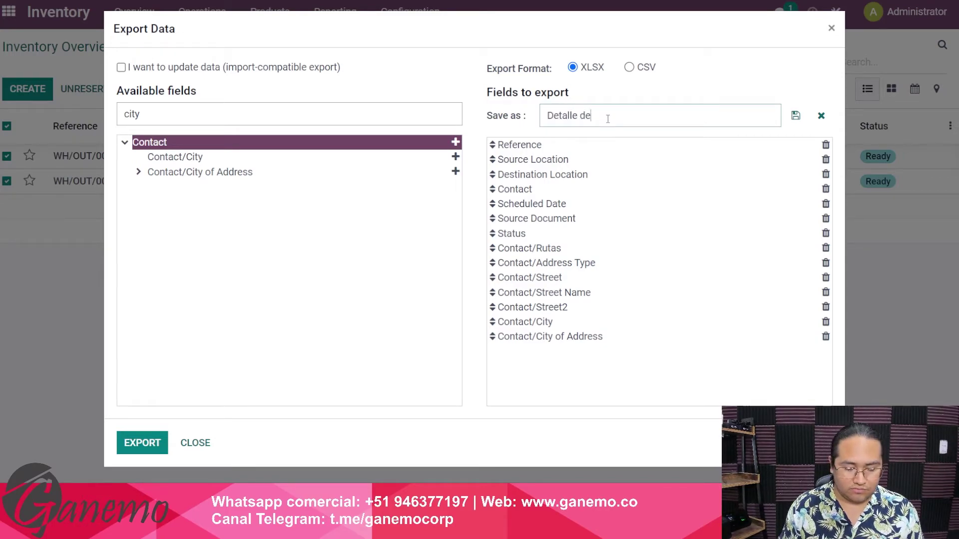
click(794, 117)
click(831, 28)
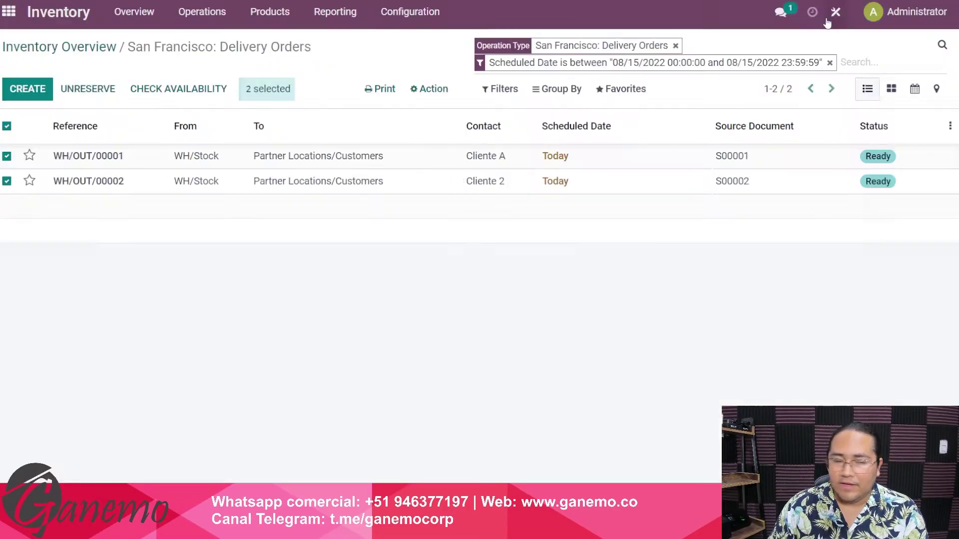
Step: Reopen Delivery Orders from the inventory overview, select all orders and start exporting their data
click(62, 50)
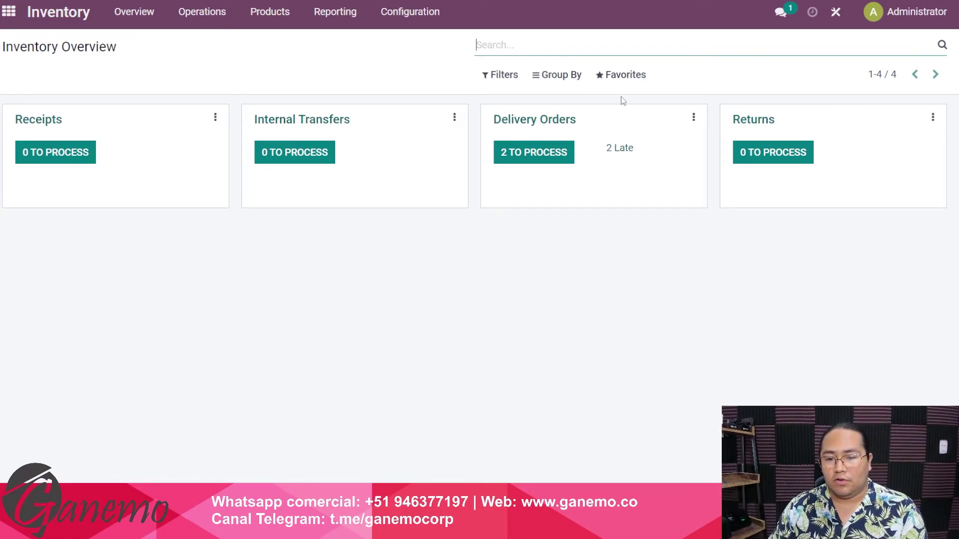
click(534, 127)
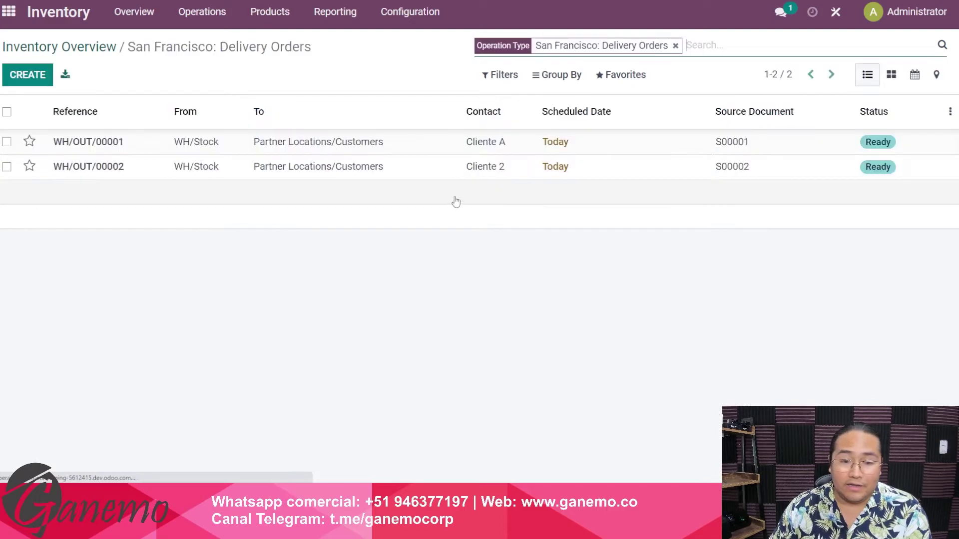
click(7, 112)
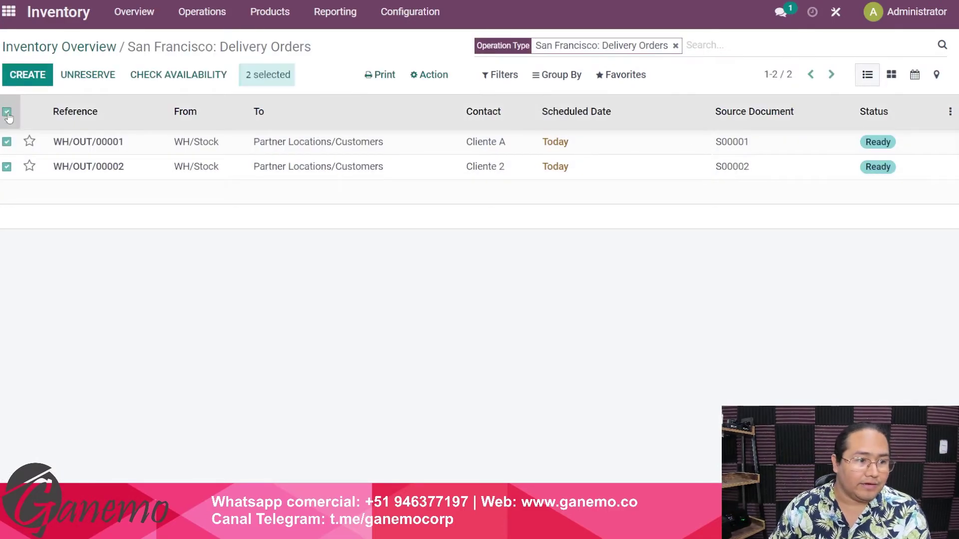
click(416, 83)
click(459, 102)
Step: Load the export template "Detalle de Rutas" and review its fields
click(577, 118)
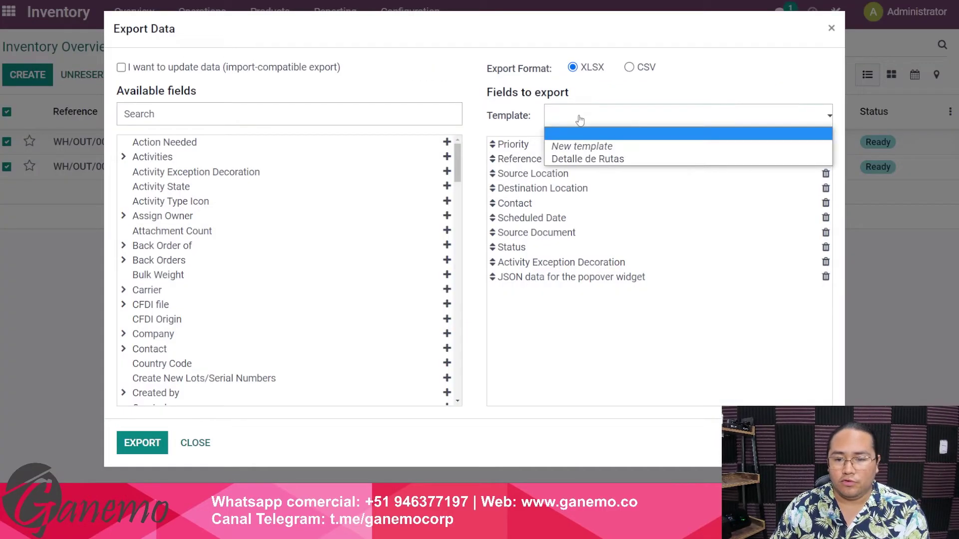
click(590, 159)
drag(495, 75, 689, 390)
click(624, 434)
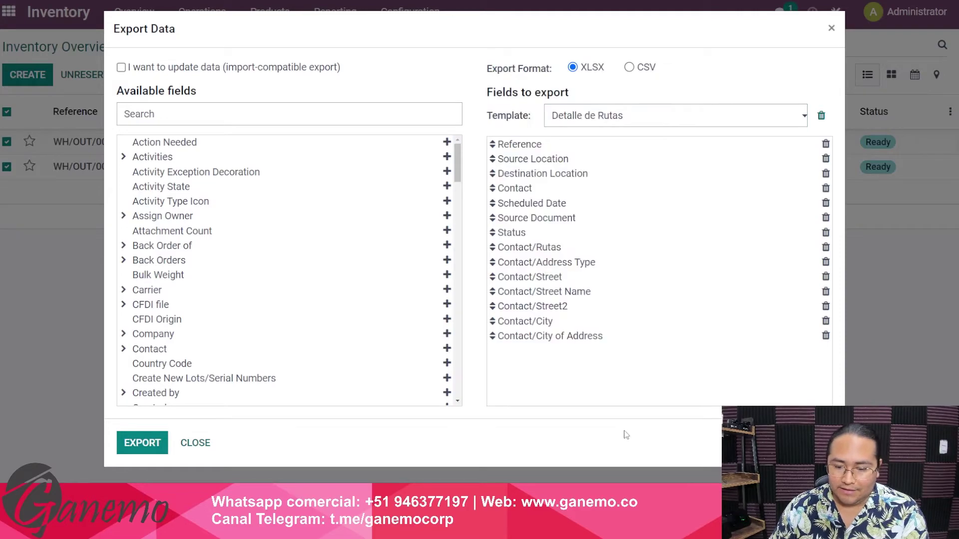
Step: Export the selected delivery orders as XLSX, open the downloaded file in Excel and enable editing
click(142, 443)
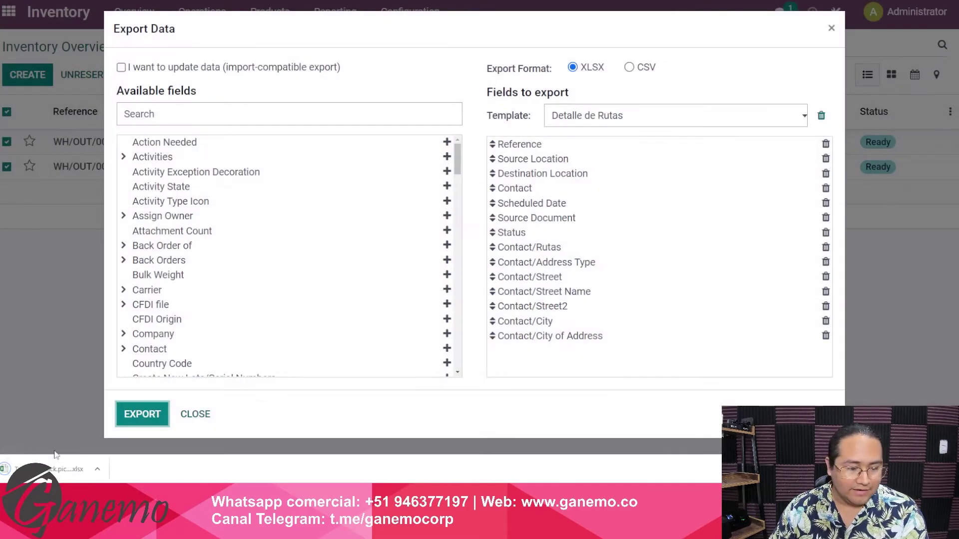
click(60, 469)
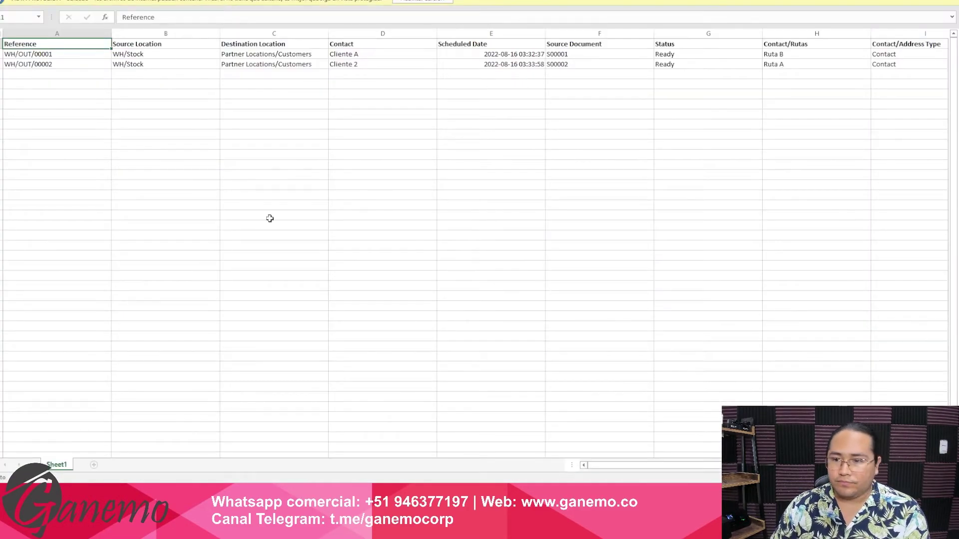
click(426, 2)
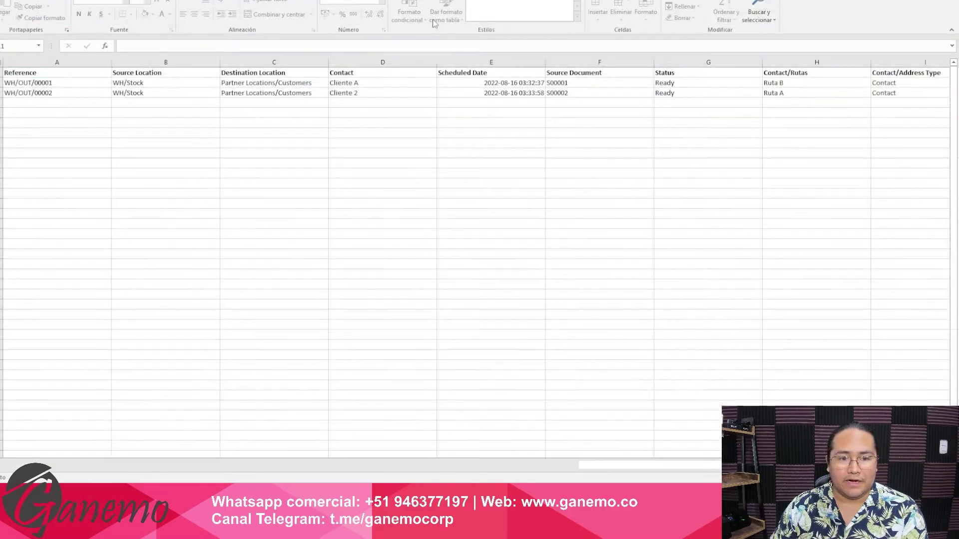
Step: Examine the Reference and Contact columns of the exported delivery orders at a larger zoom
drag(74, 88, 75, 96)
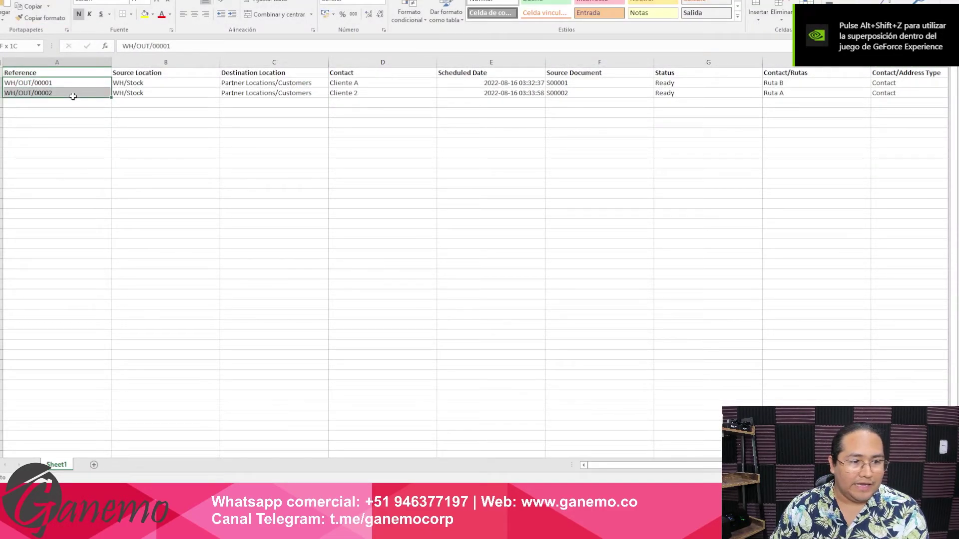
scroll(549, 270, up, 7)
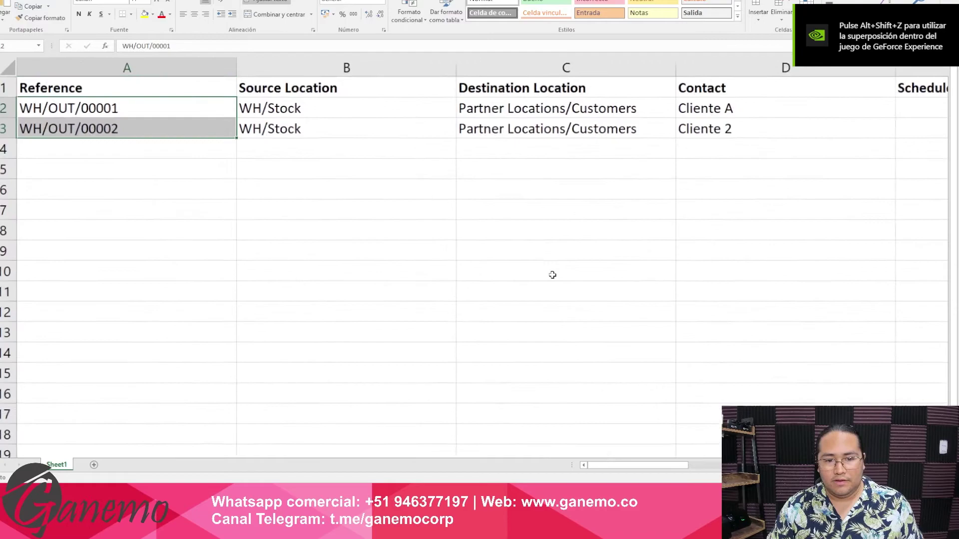
drag(602, 465, 688, 452)
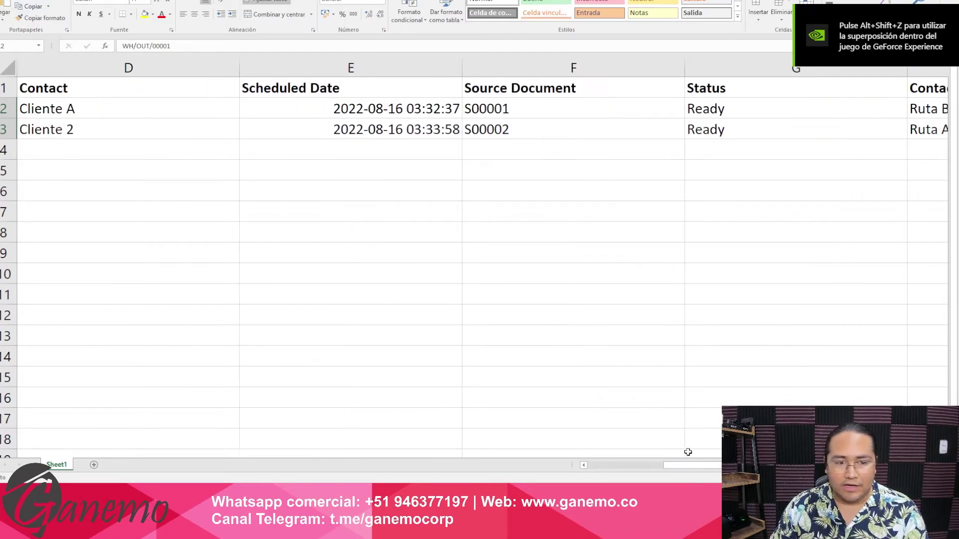
drag(153, 102, 215, 125)
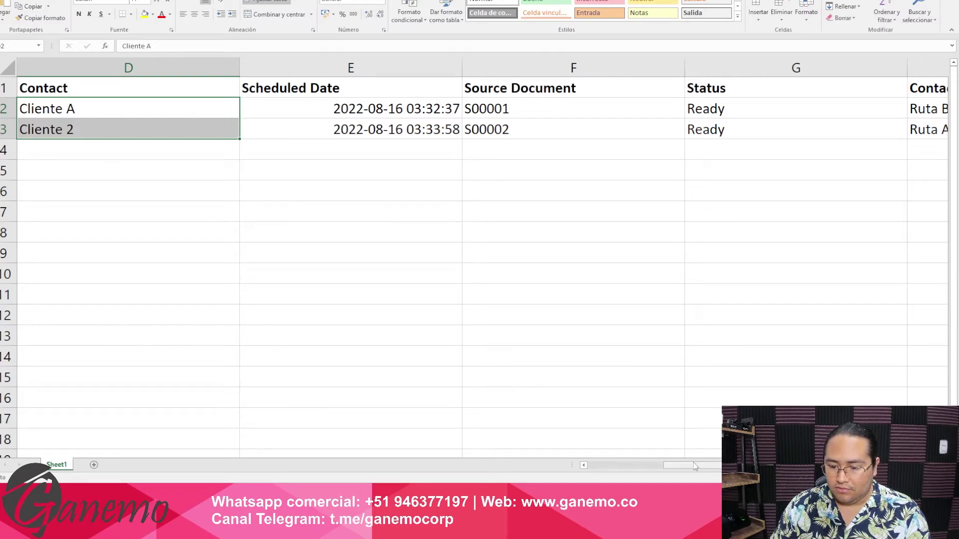
Step: Examine the Contact/Rutas values and the contact street and city columns of the exported delivery orders
drag(693, 464, 735, 465)
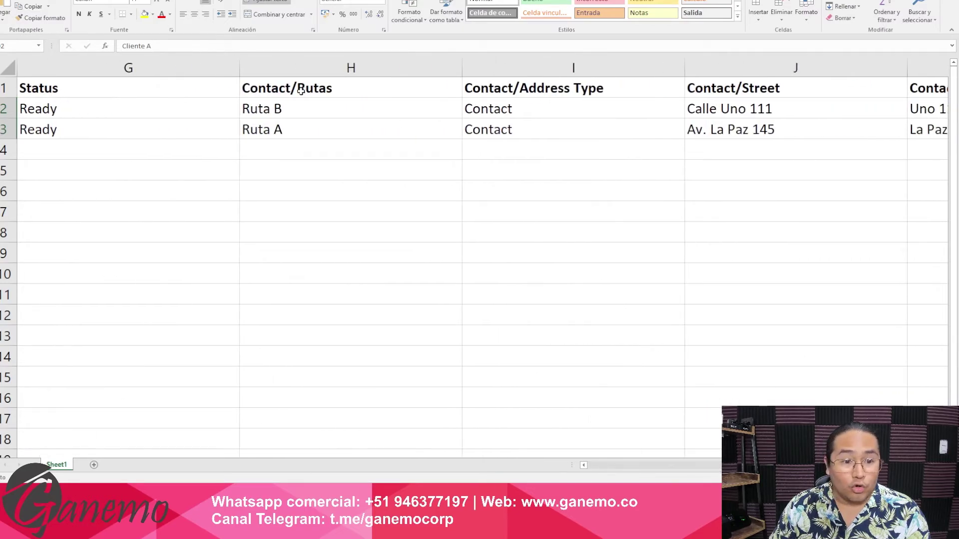
click(296, 111)
click(294, 133)
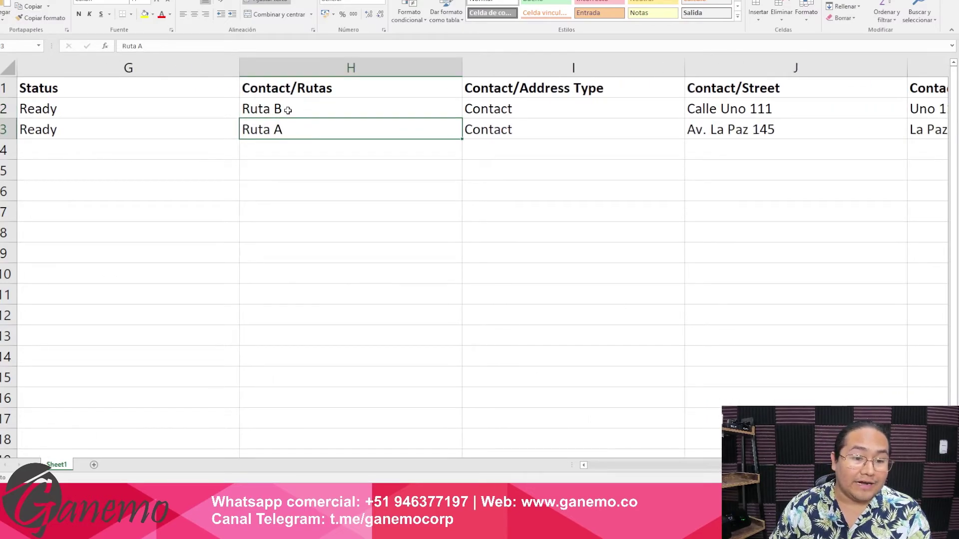
click(289, 104)
click(278, 129)
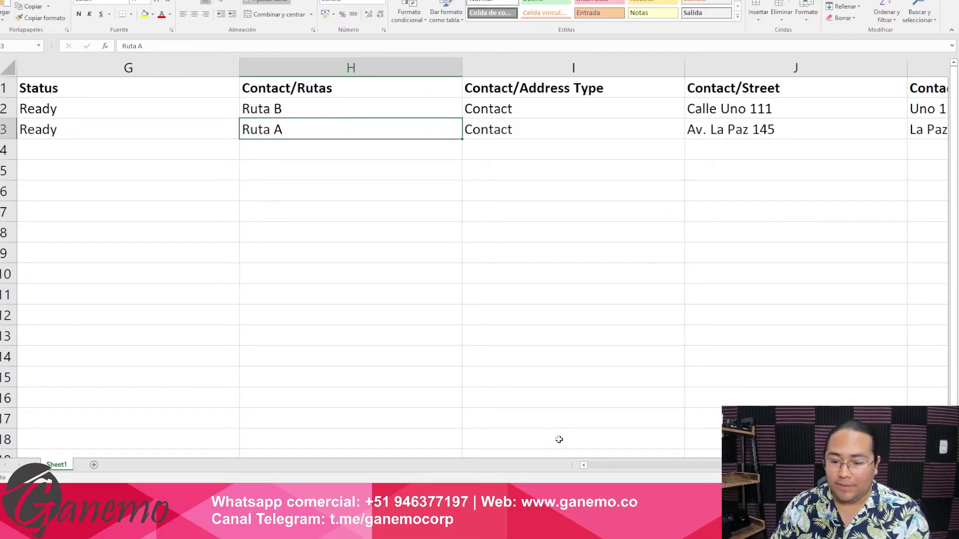
scroll(190, 197, right, 3)
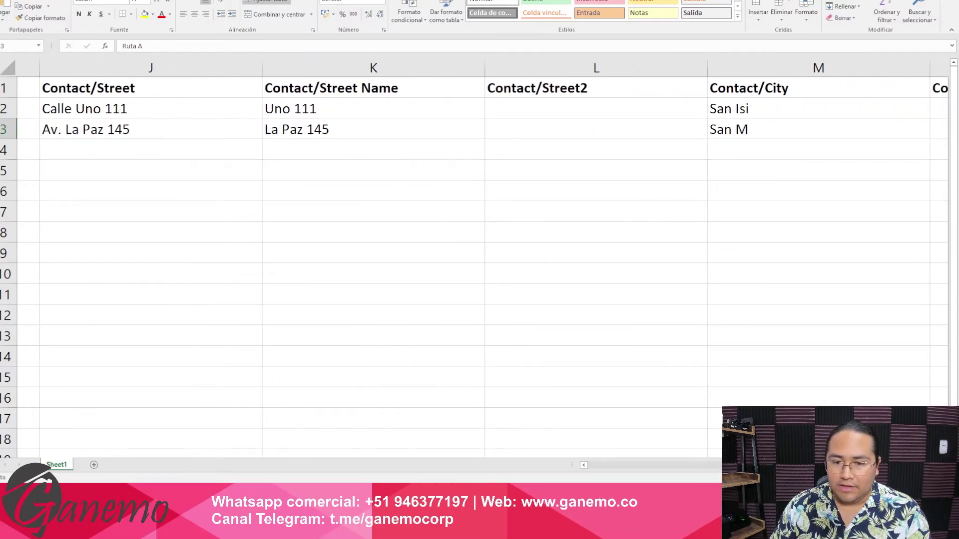
drag(148, 109, 750, 131)
scroll(482, 258, right, 3)
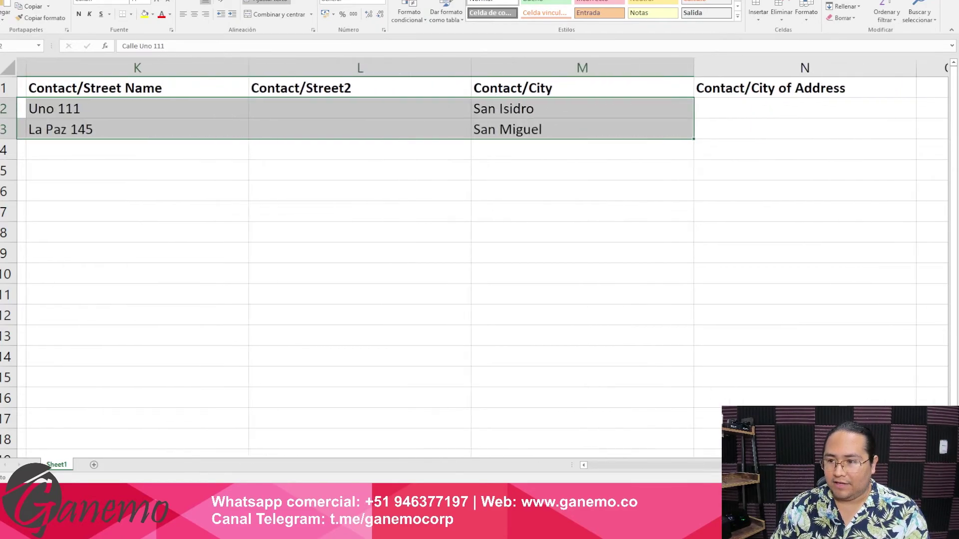
scroll(636, 443, left, 9)
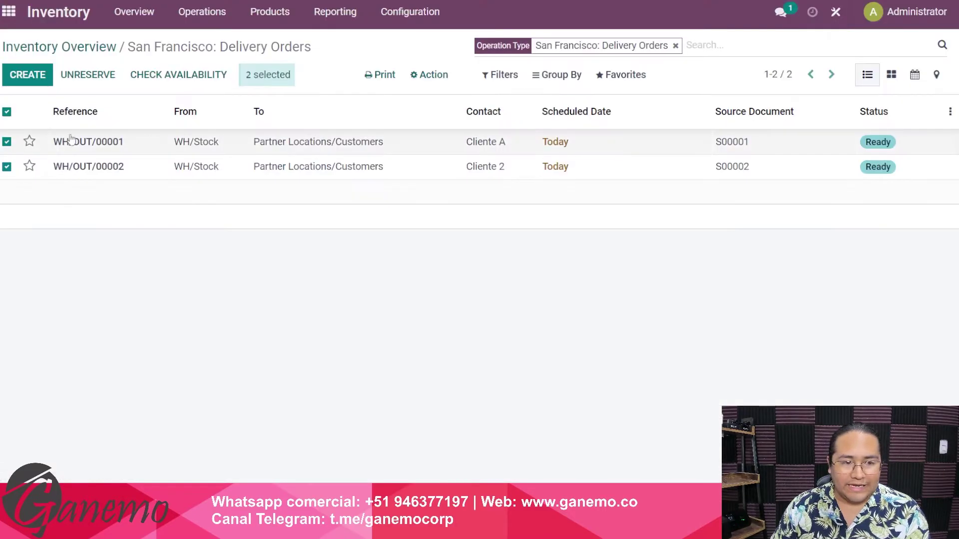
Step: Switch back to Odoo and open the data export for all San Francisco delivery orders with the template "Detalle de Rutas"
click(7, 112)
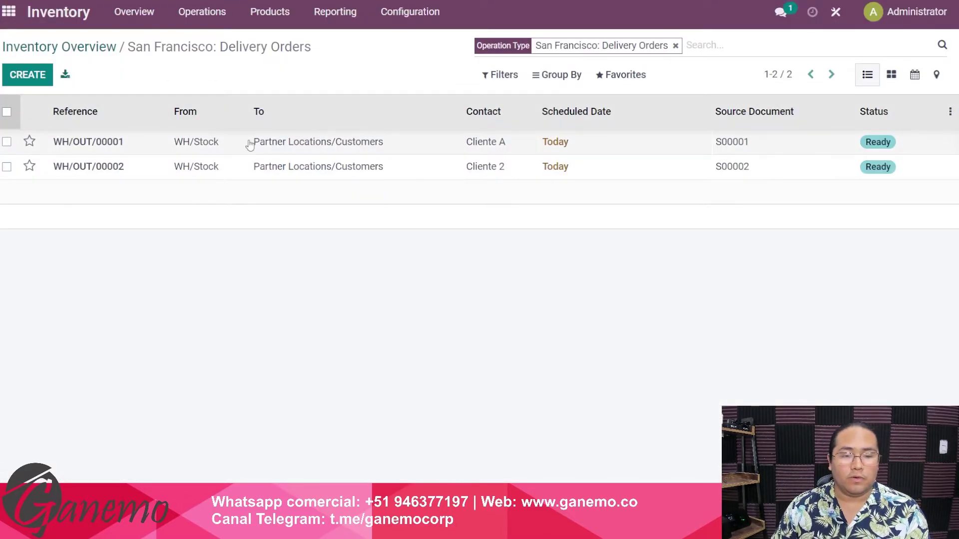
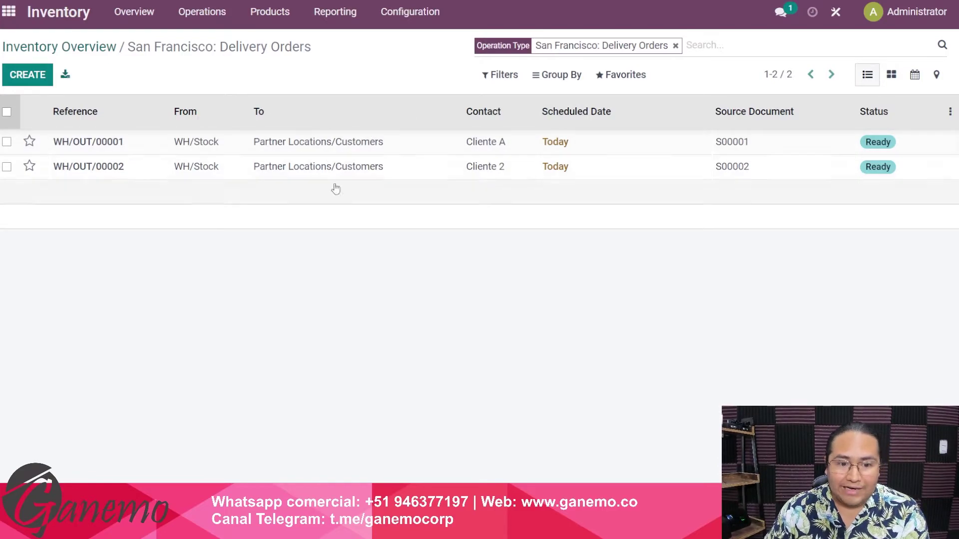
click(7, 113)
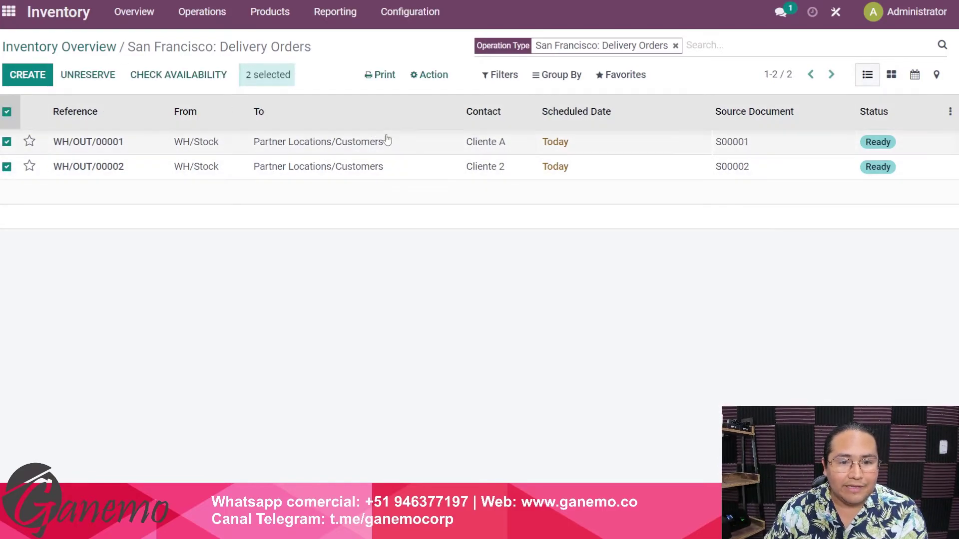
click(444, 75)
click(449, 103)
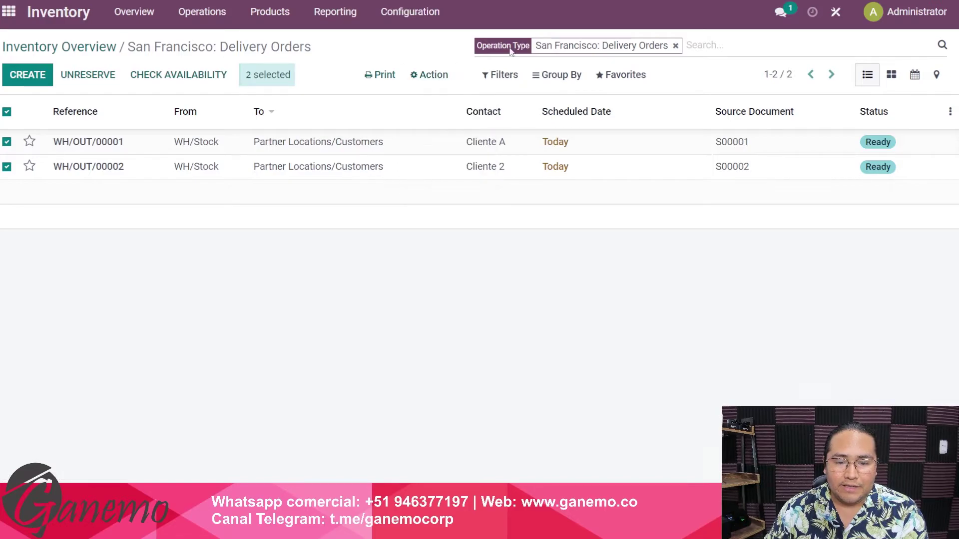
click(587, 122)
click(591, 160)
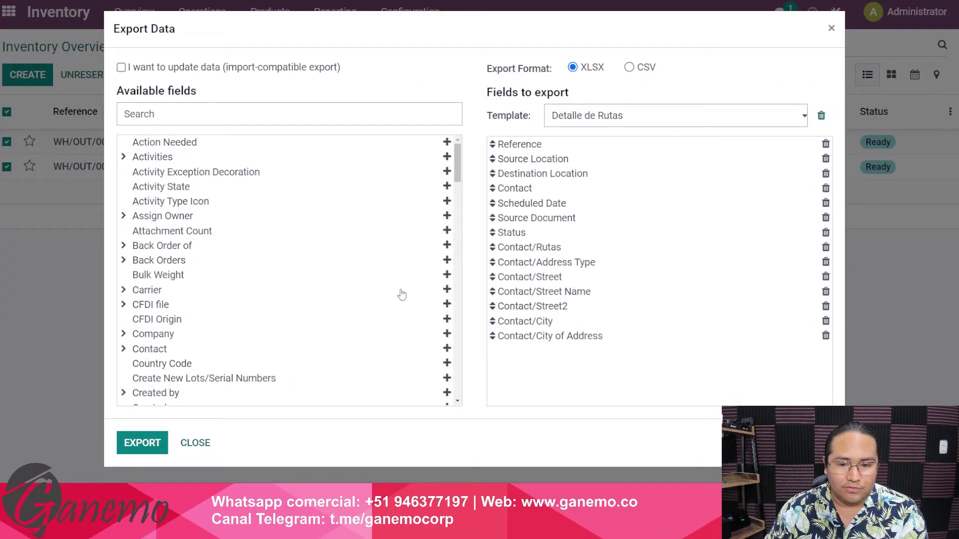
Step: Export the selected delivery orders as XLSX and check the Contact/Rutas column in the downloaded Excel file
click(145, 440)
click(75, 469)
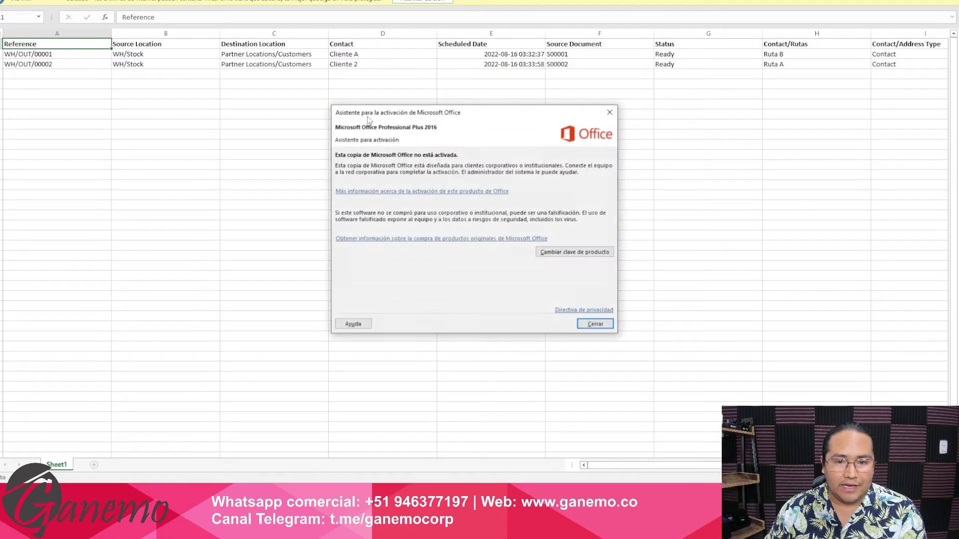
click(595, 324)
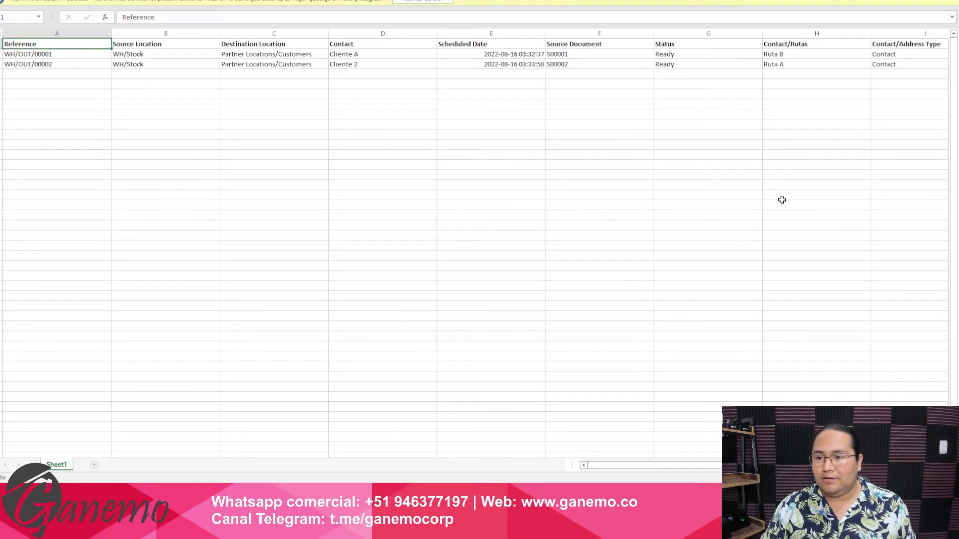
scroll(779, 199, up, 6)
drag(645, 465, 744, 465)
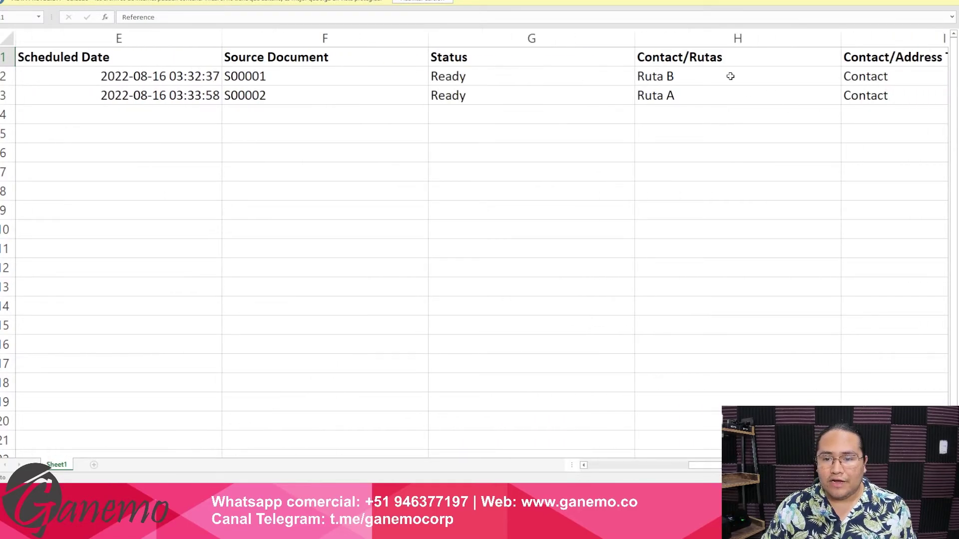
drag(730, 76, 735, 102)
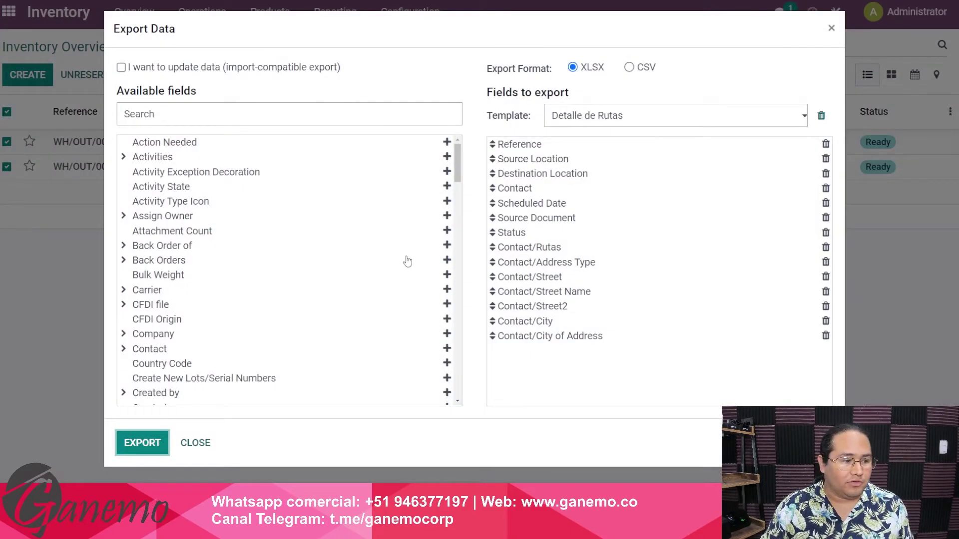
Step: Switch back to Odoo, close the export dialog and reselect all the delivery orders
click(831, 28)
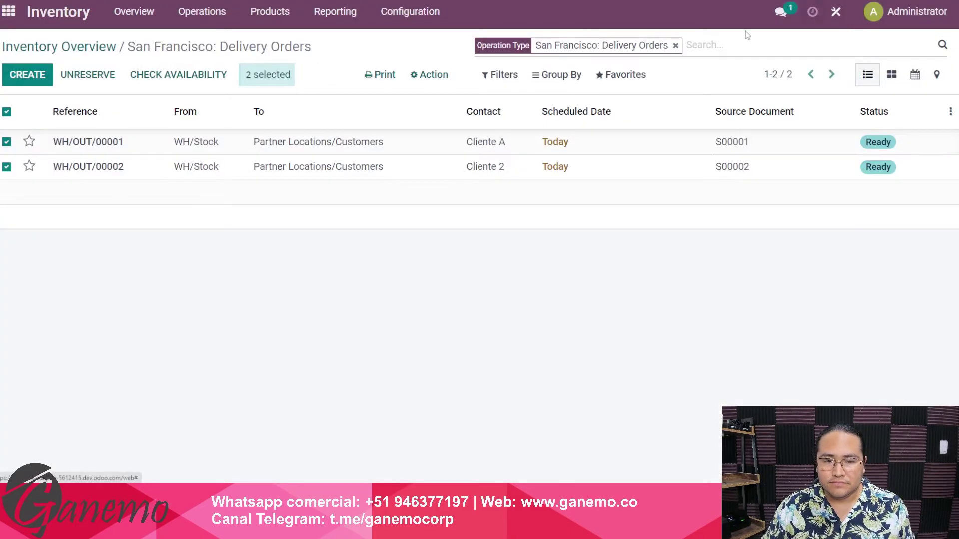
drag(273, 75, 252, 74)
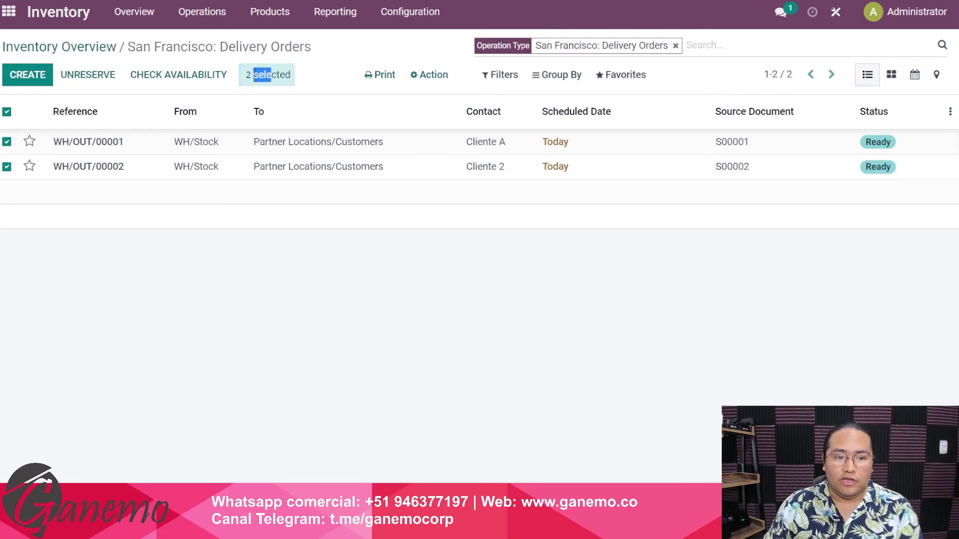
click(263, 73)
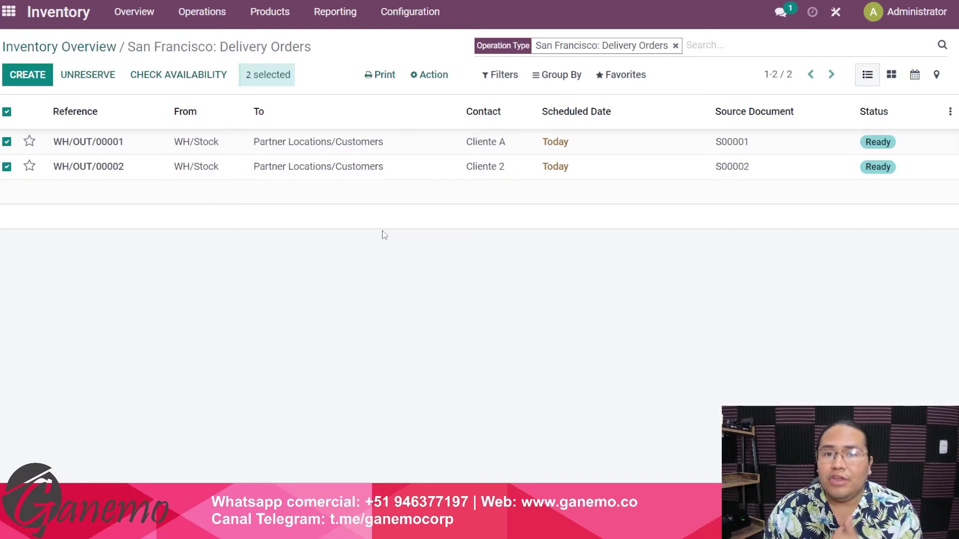
click(7, 113)
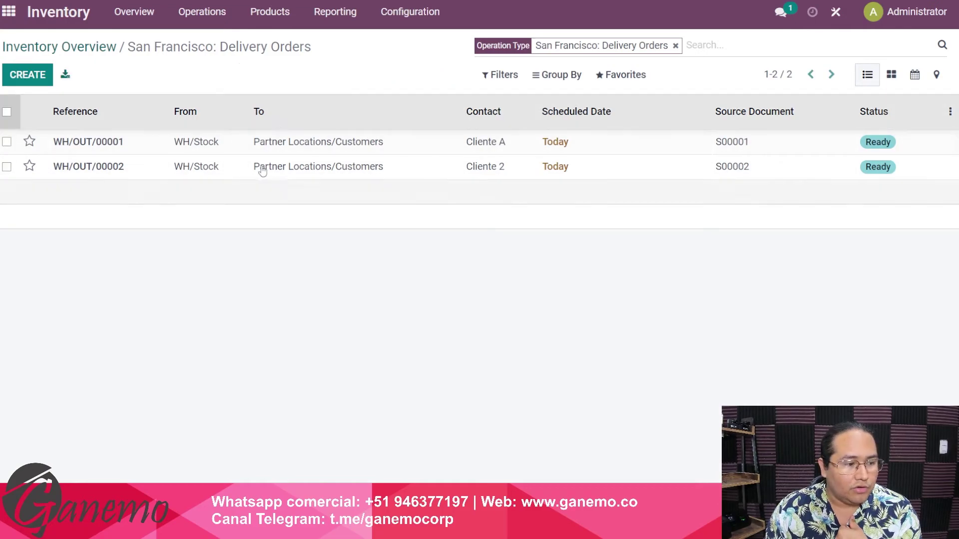
click(7, 113)
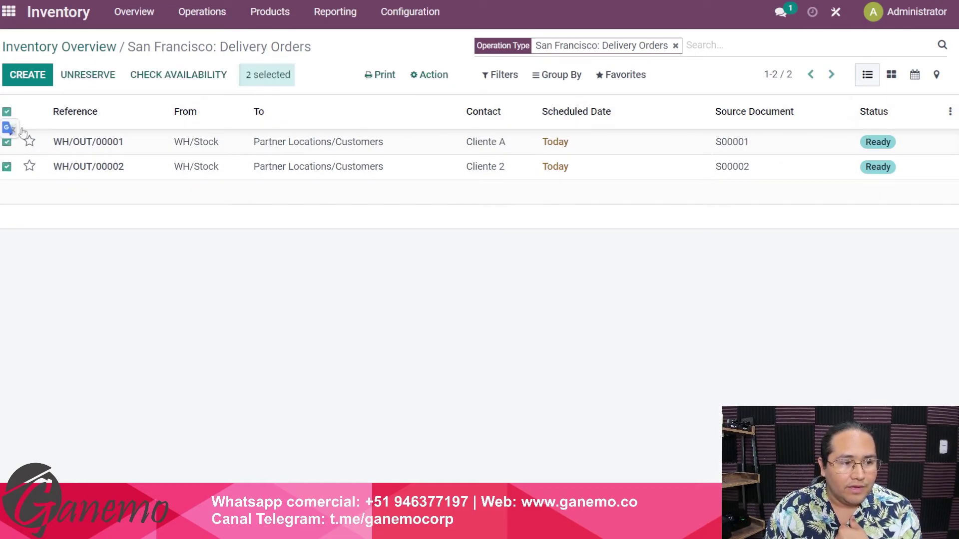
Step: Start exporting the selected orders' data with the template "Detalle de Rutas" and review its contact fields
click(427, 76)
click(442, 98)
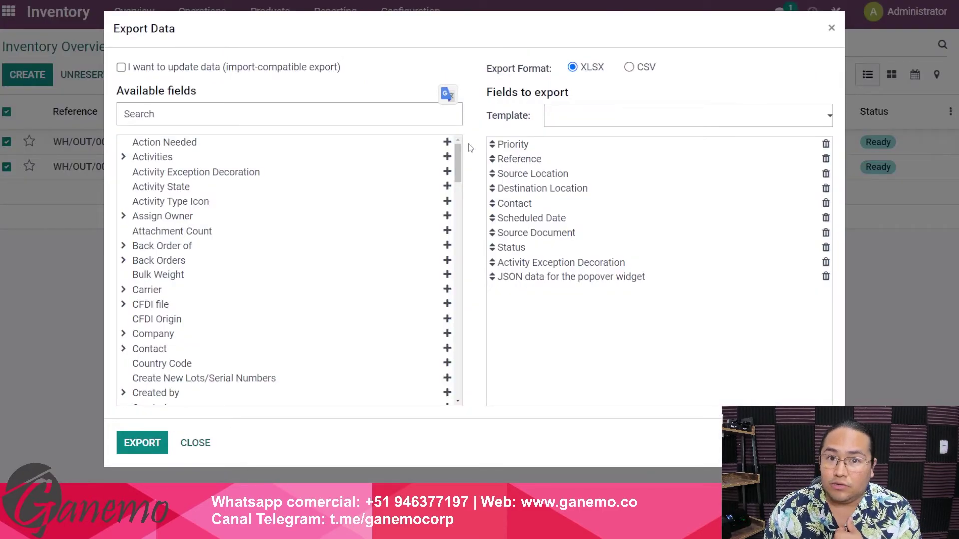
click(575, 122)
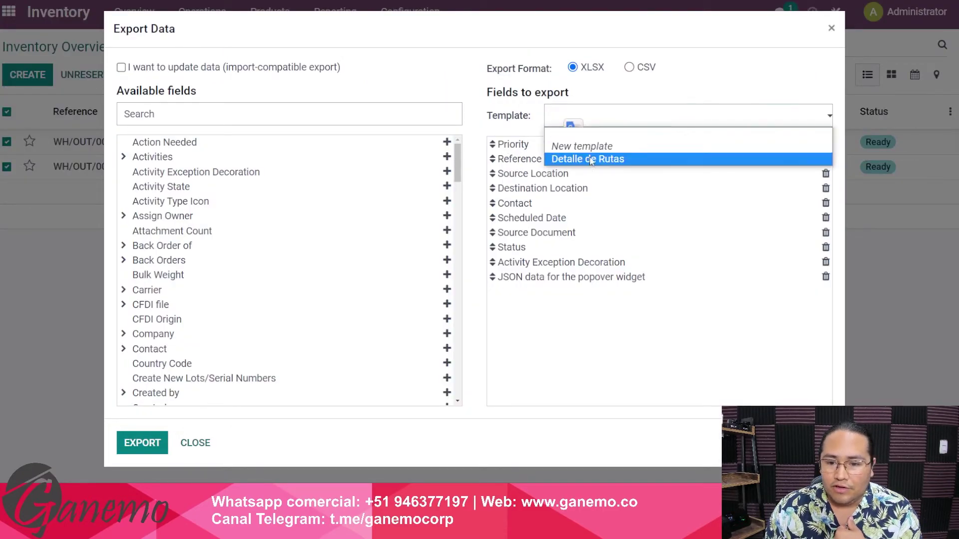
click(564, 157)
drag(522, 250, 588, 336)
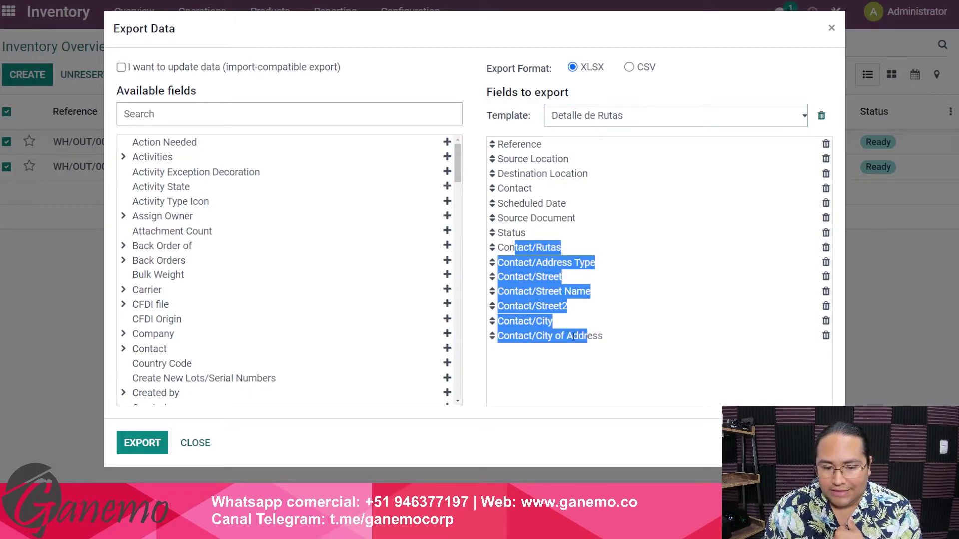
Step: Find the Door field under Contact in the available fields and add Contact/Door to the fields to export
click(292, 112)
text(cont)
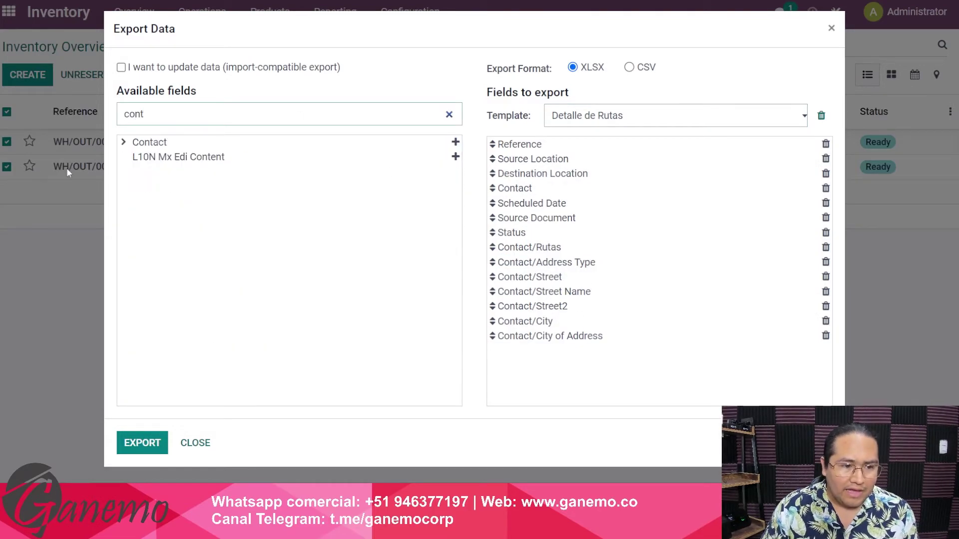
click(124, 143)
key(ctrl+a)
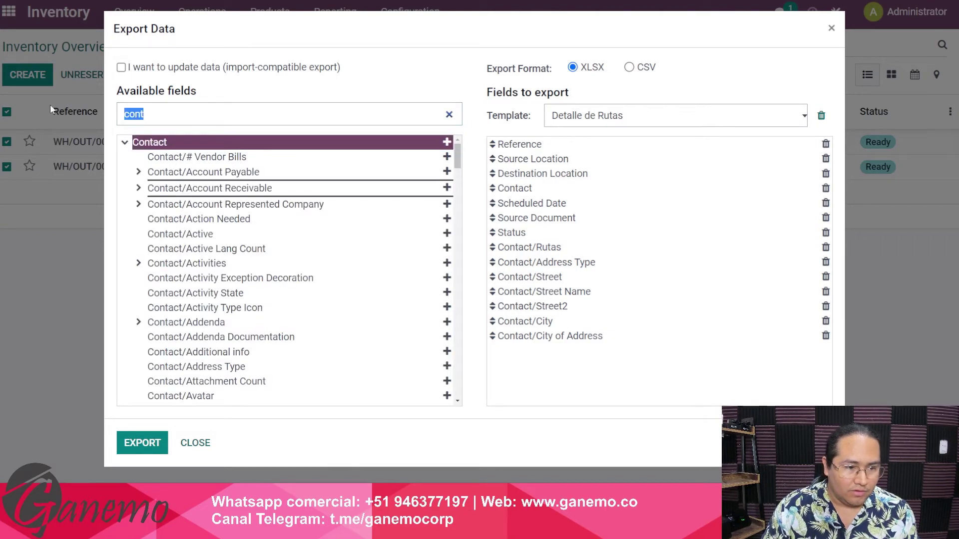
text(door)
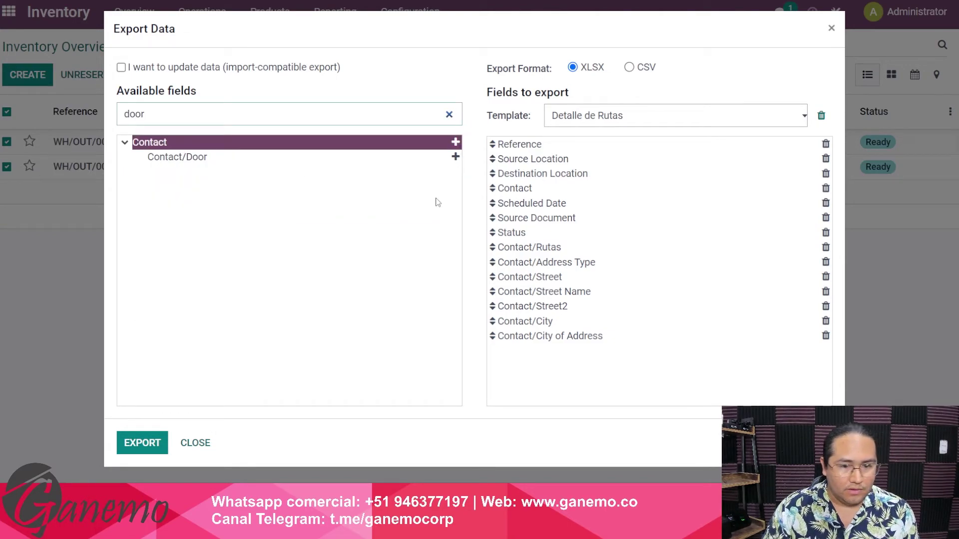
click(459, 160)
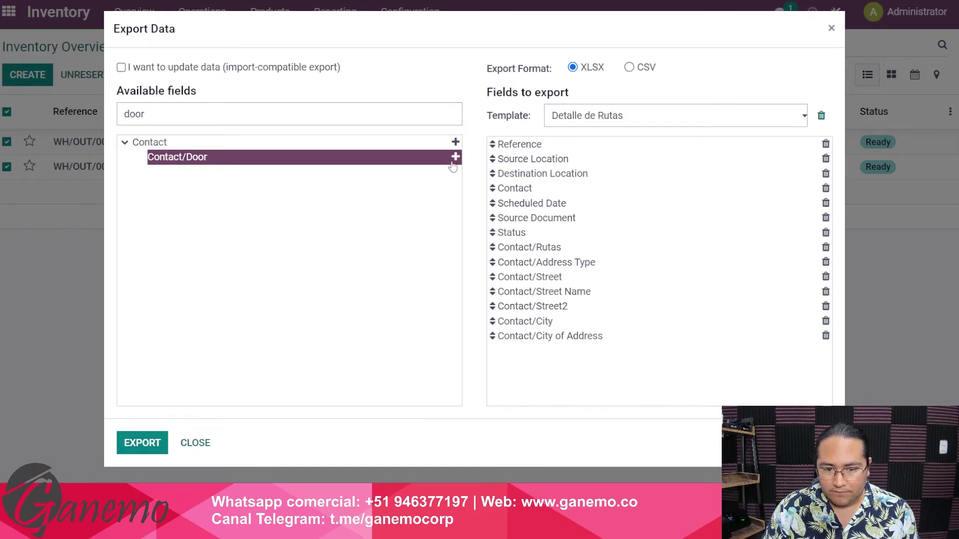
click(455, 157)
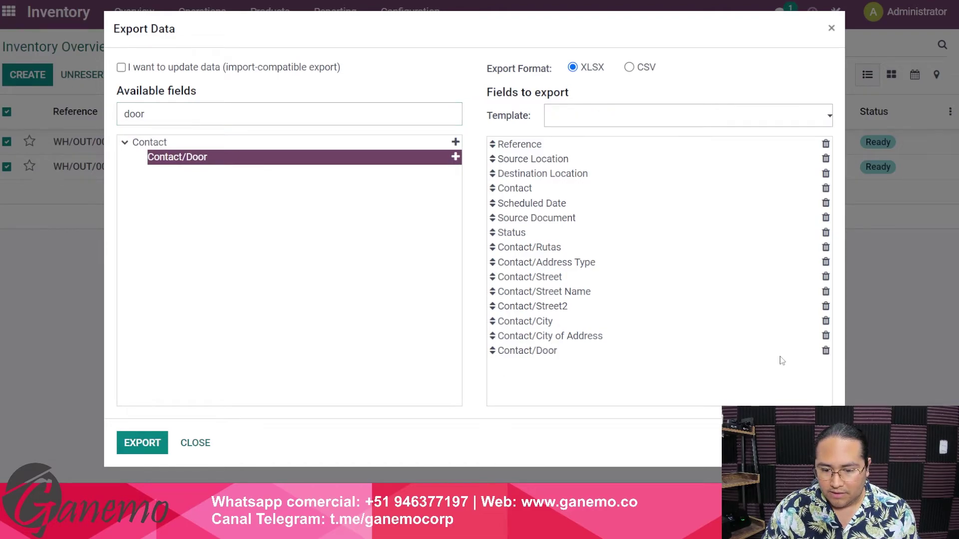
Step: Remove Contact/City of Address from the fields to export and move Contact/Door directly below Contact/Street Name
click(825, 336)
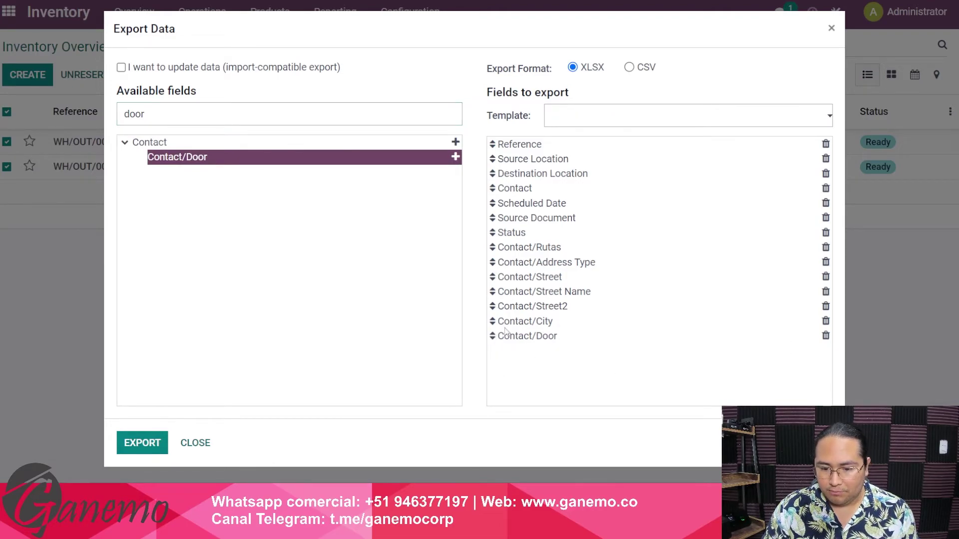
drag(493, 337, 505, 306)
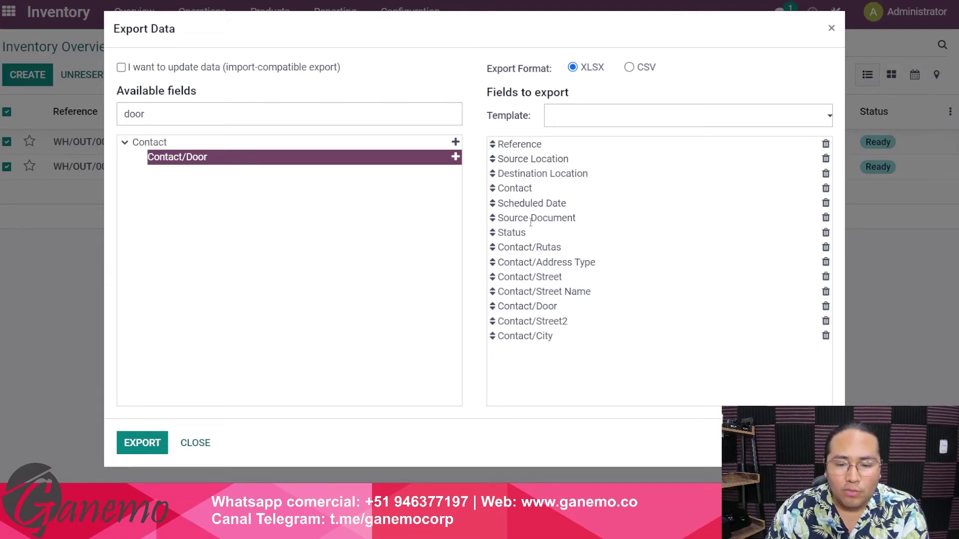
drag(525, 233, 549, 336)
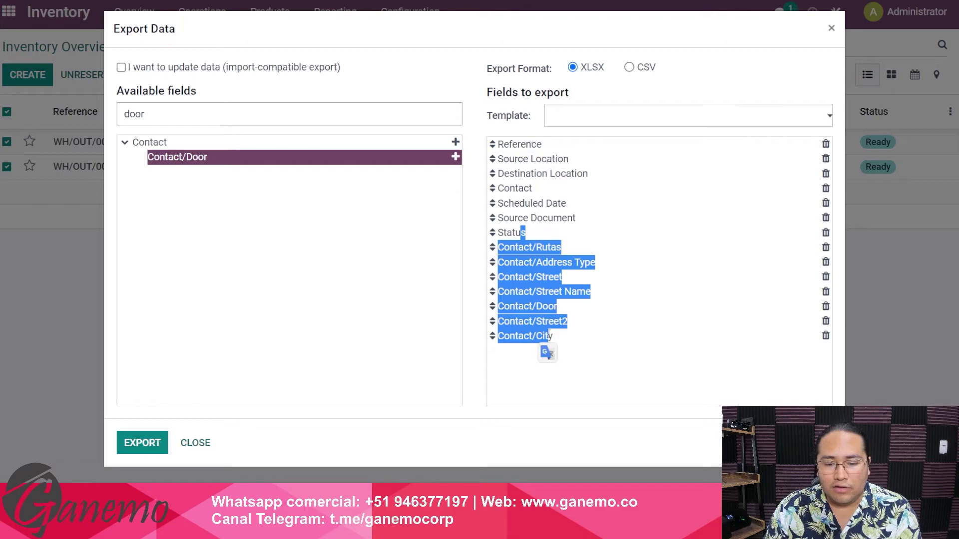
Step: Export the selected delivery orders as XLSX, then open the downloaded workbook in Excel and enable editing
click(143, 443)
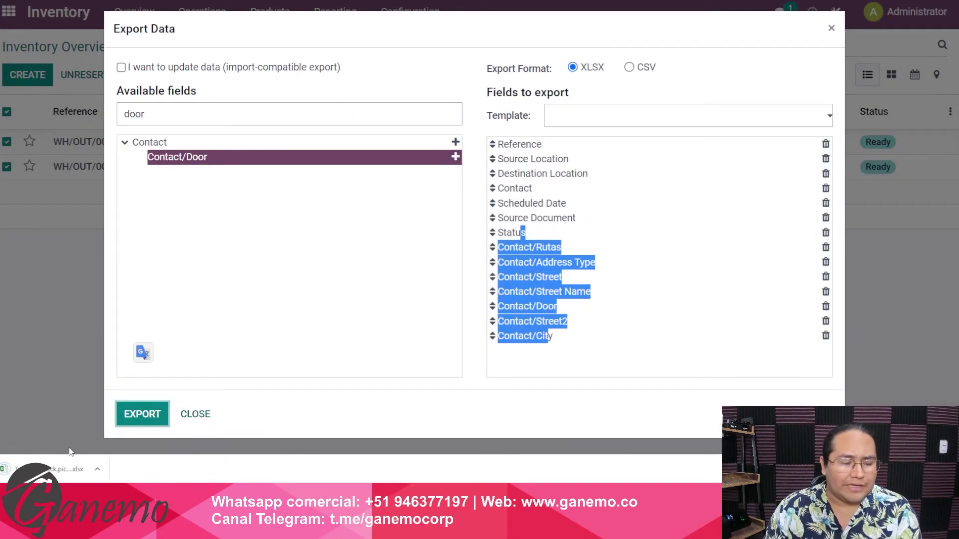
click(53, 468)
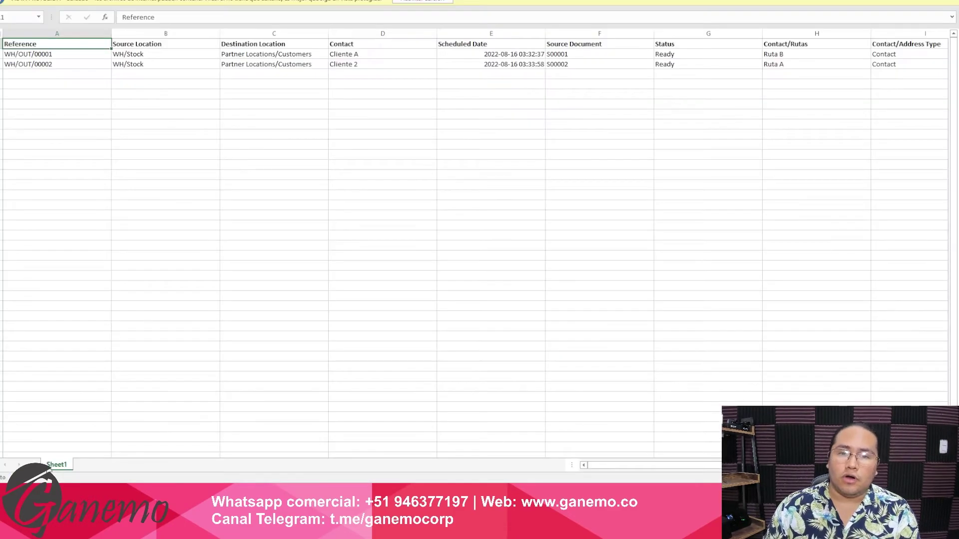
click(594, 324)
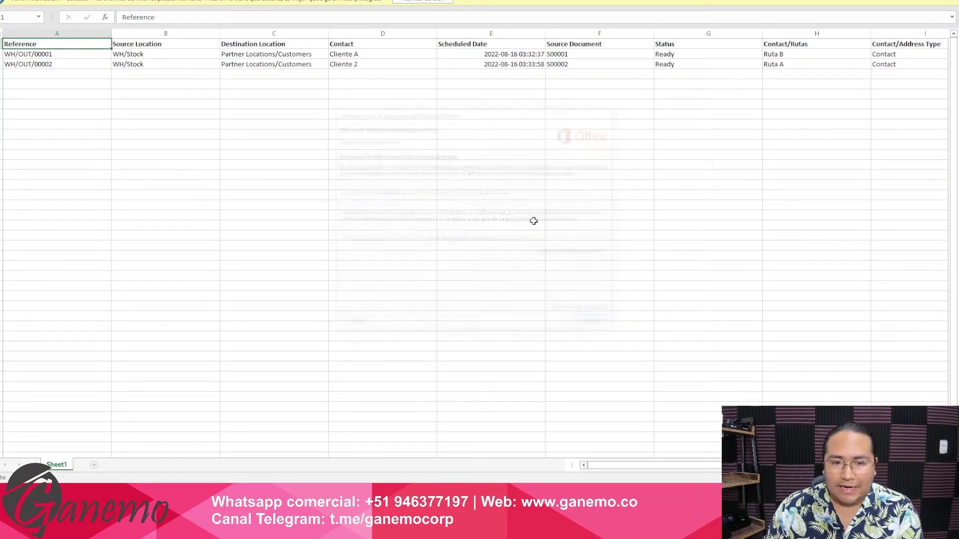
click(423, 2)
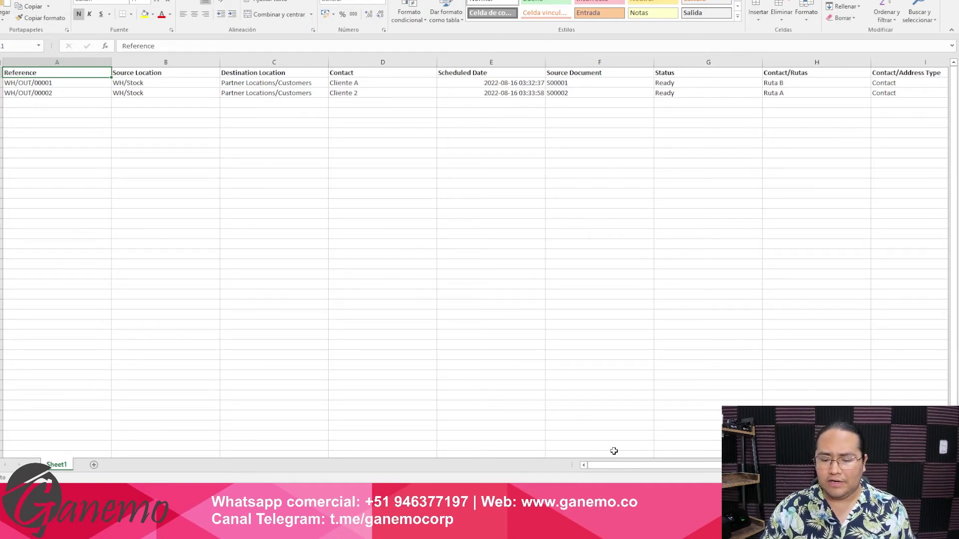
Step: Examine the Contact/Street and Contact/Street Name columns of both exported delivery orders
scroll(637, 390, up, 2)
scroll(636, 390, up, 1)
drag(634, 465, 643, 465)
drag(385, 96, 562, 115)
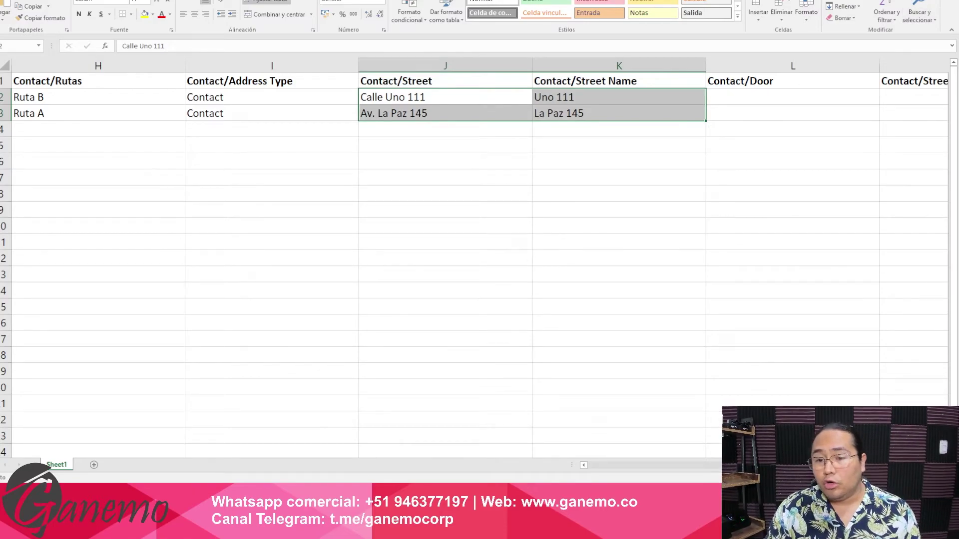
Step: Switch back to Odoo, close the export dialog and deselect all the delivery orders
key(alt+Tab)
click(505, 317)
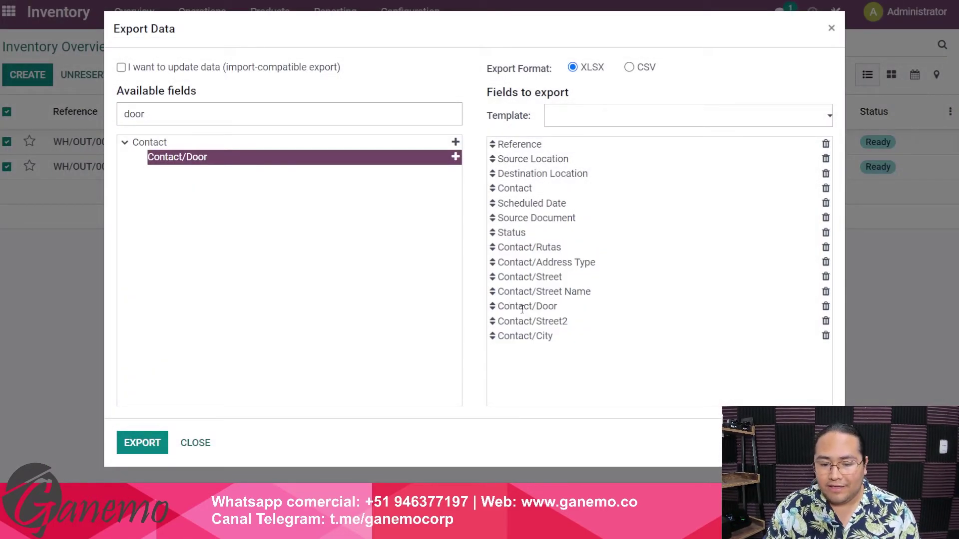
click(830, 29)
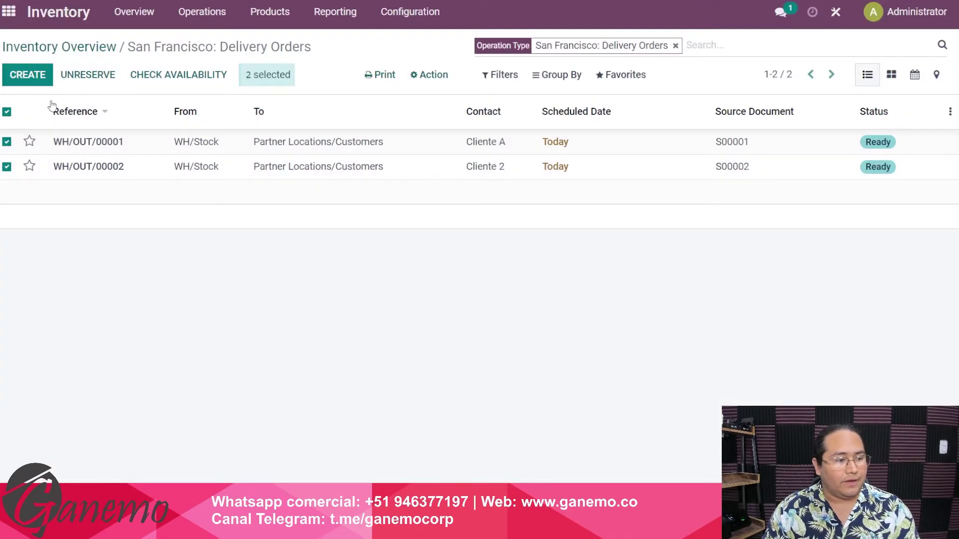
click(7, 112)
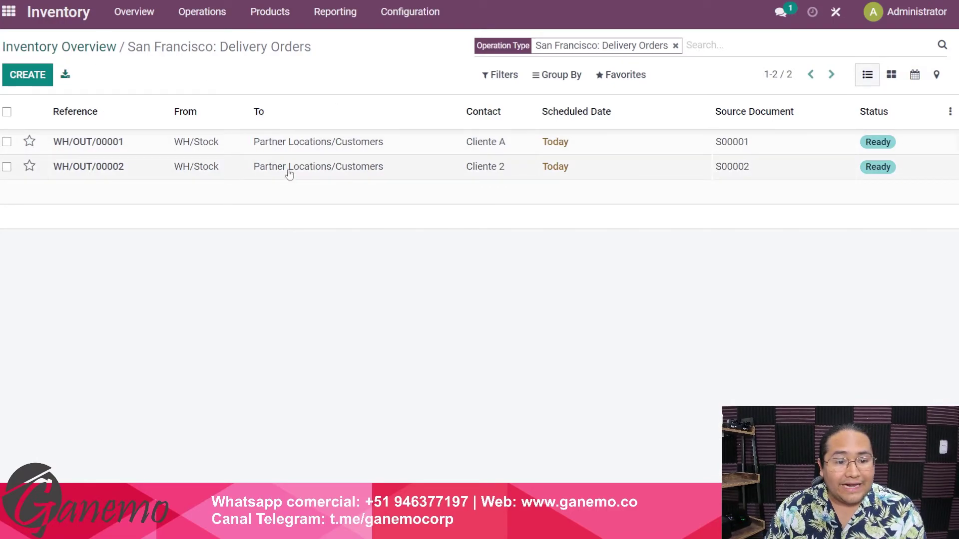
Step: View delivery order WH/OUT/00001 and return to the Inventory Overview
click(305, 148)
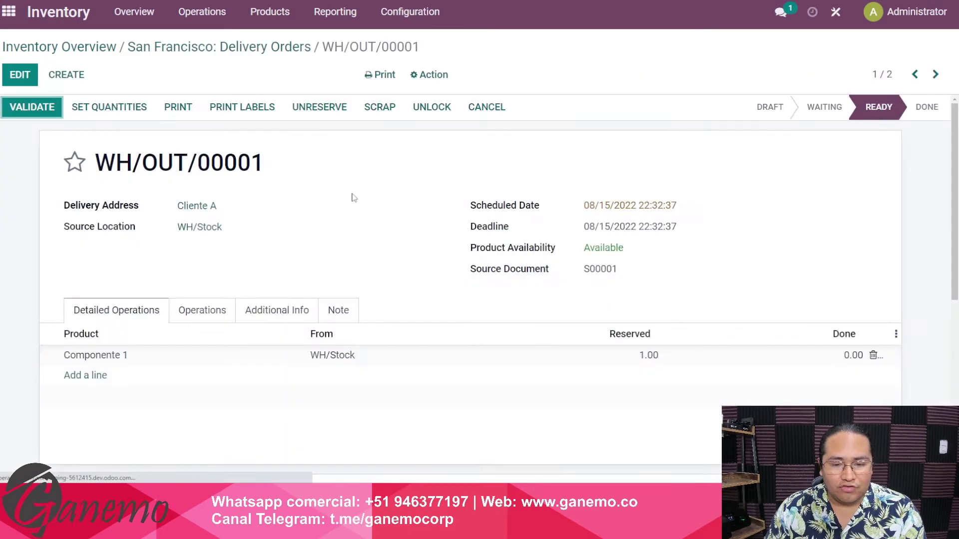
click(94, 47)
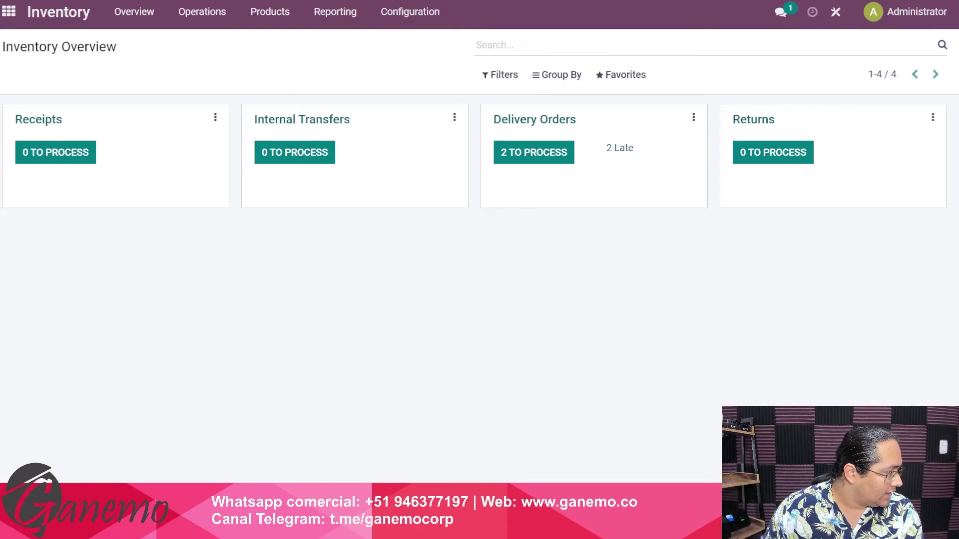
Step: Find the module base_geolocalize among the Odoo apps and install Partners Geolocation
click(9, 11)
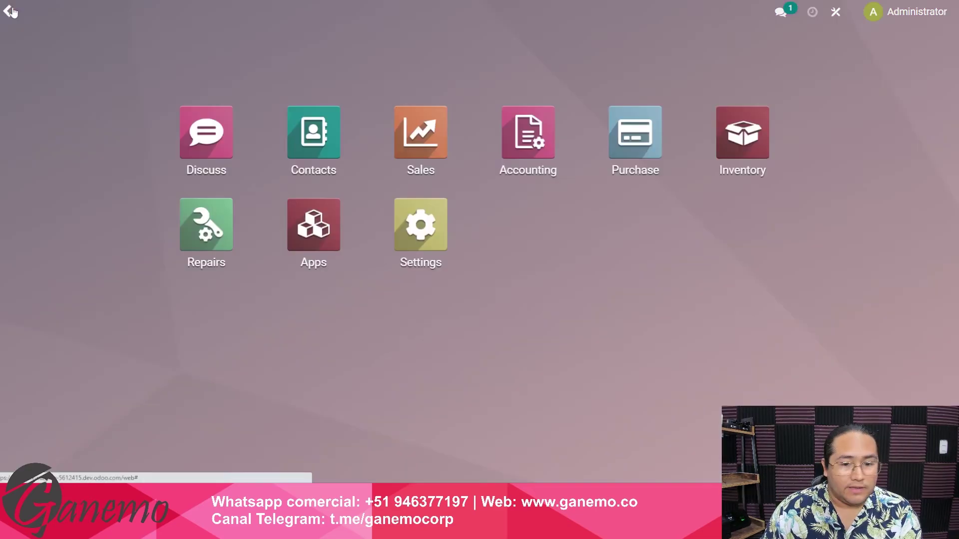
click(332, 239)
key(BackSpace)
text(base_geolocalize)
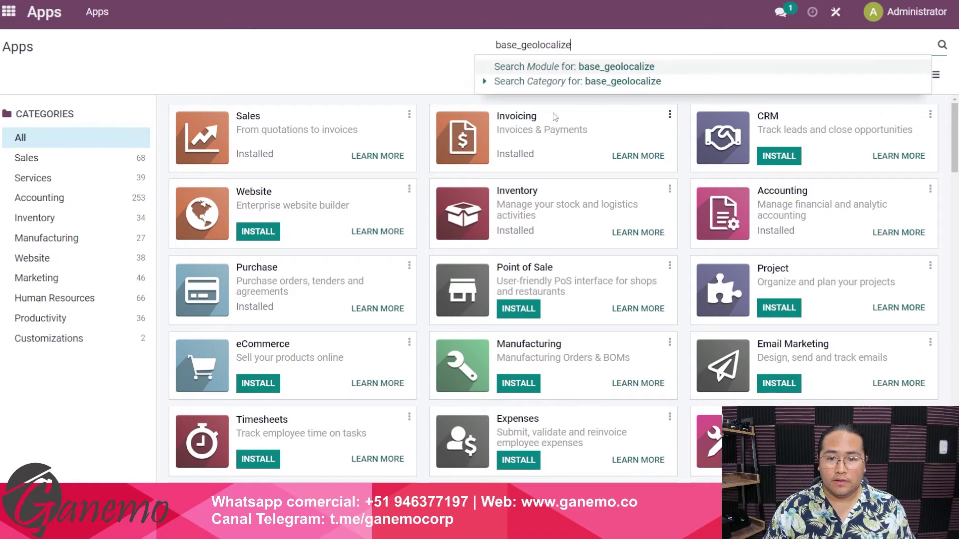
key(Return)
drag(432, 58, 666, 185)
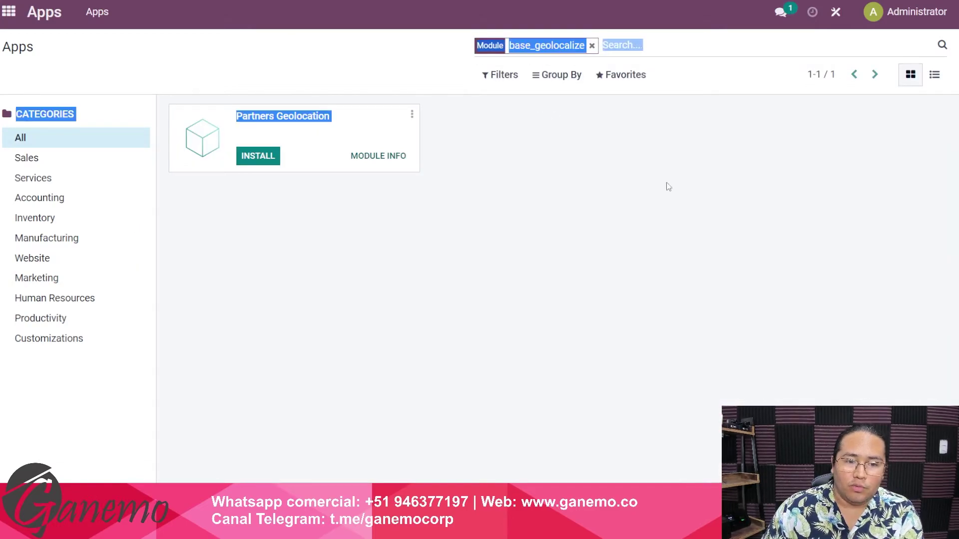
click(544, 278)
drag(278, 70, 463, 293)
click(478, 309)
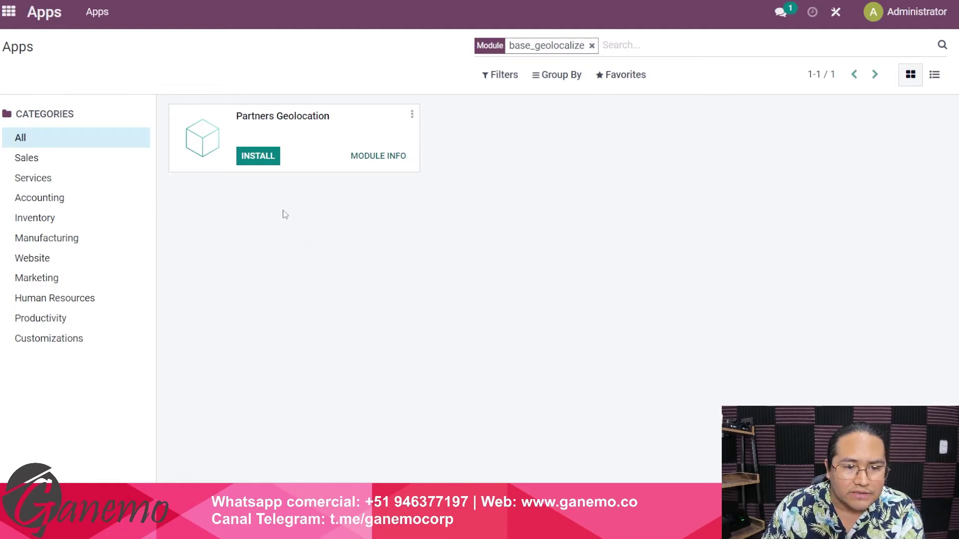
click(262, 159)
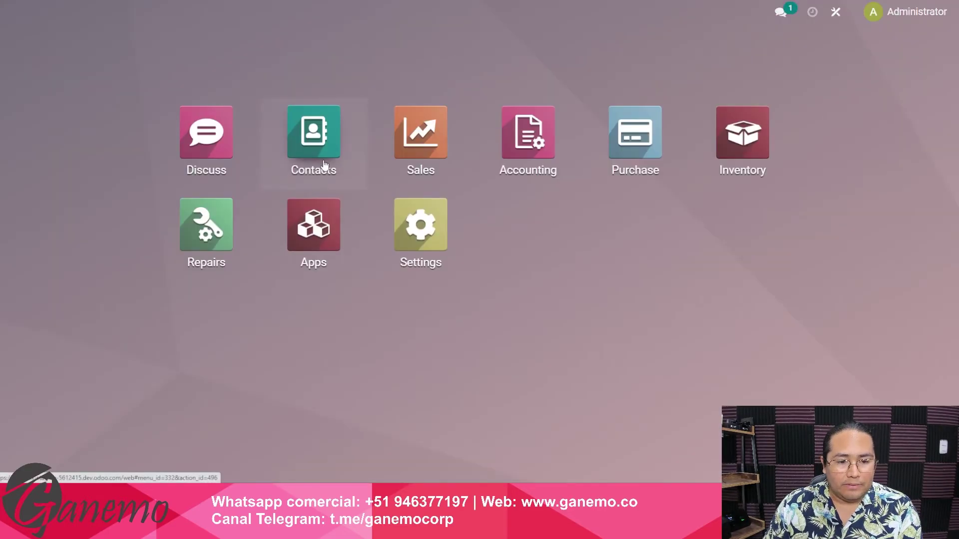
Step: Open the contact Cliente 2 for editing and show the latitude and longitude fields of its partner assignment geolocation
click(322, 163)
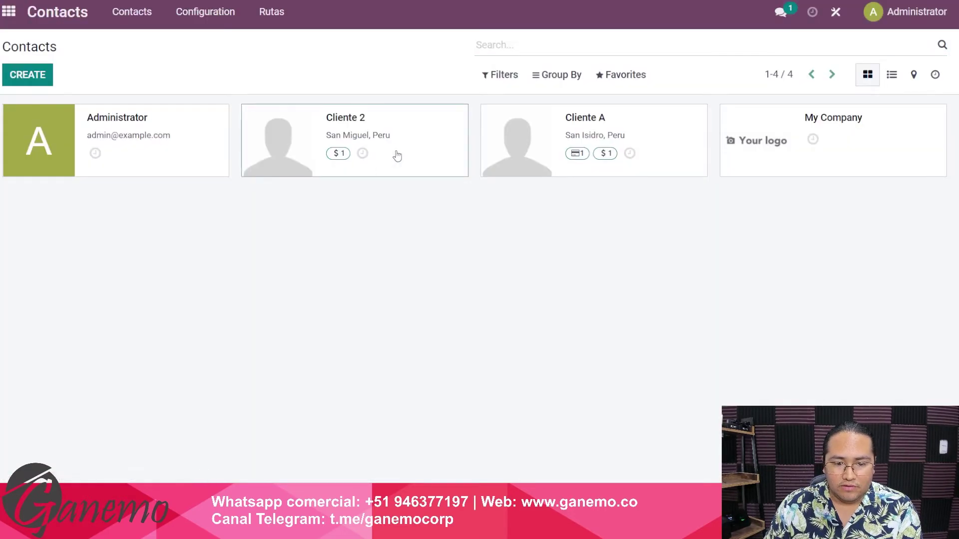
click(396, 154)
click(535, 331)
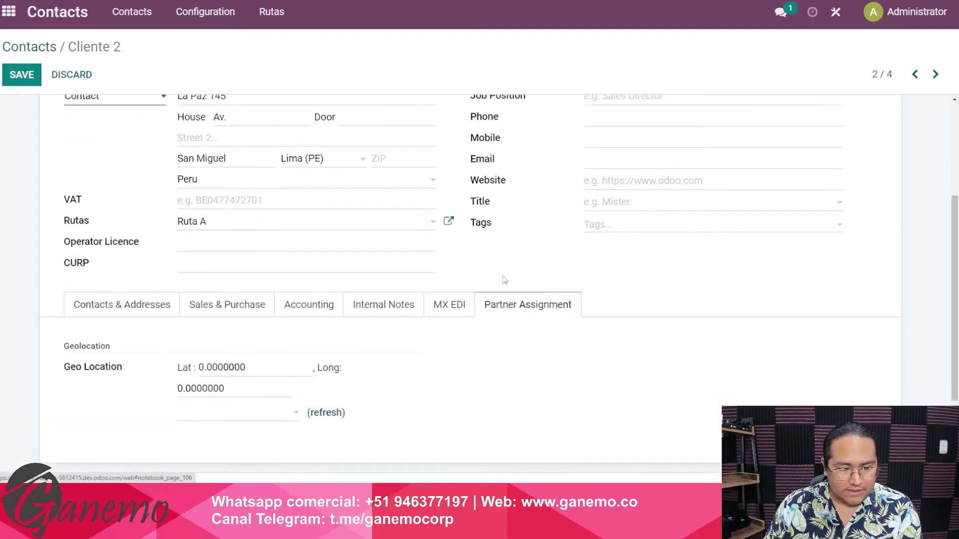
scroll(295, 256, down, 3)
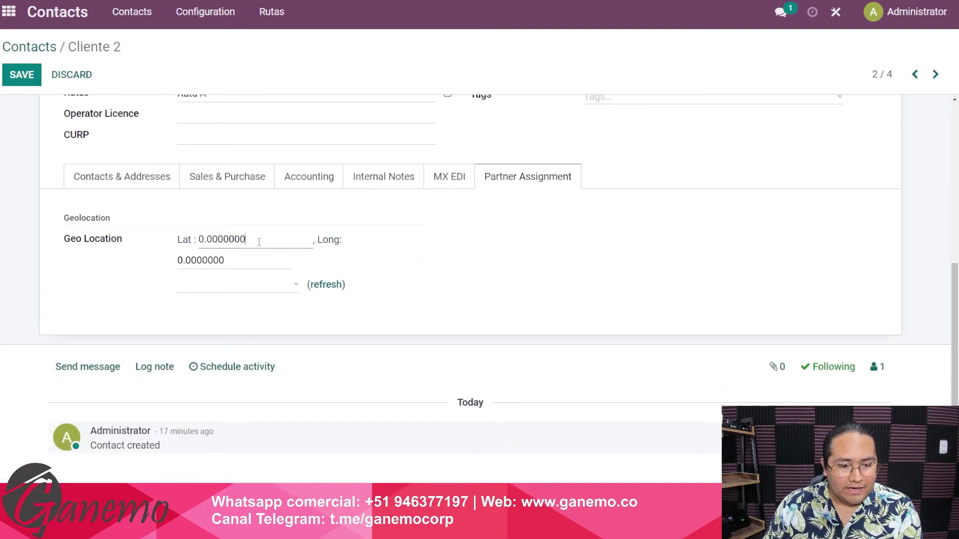
drag(275, 242, 199, 254)
click(263, 260)
drag(264, 261, 181, 267)
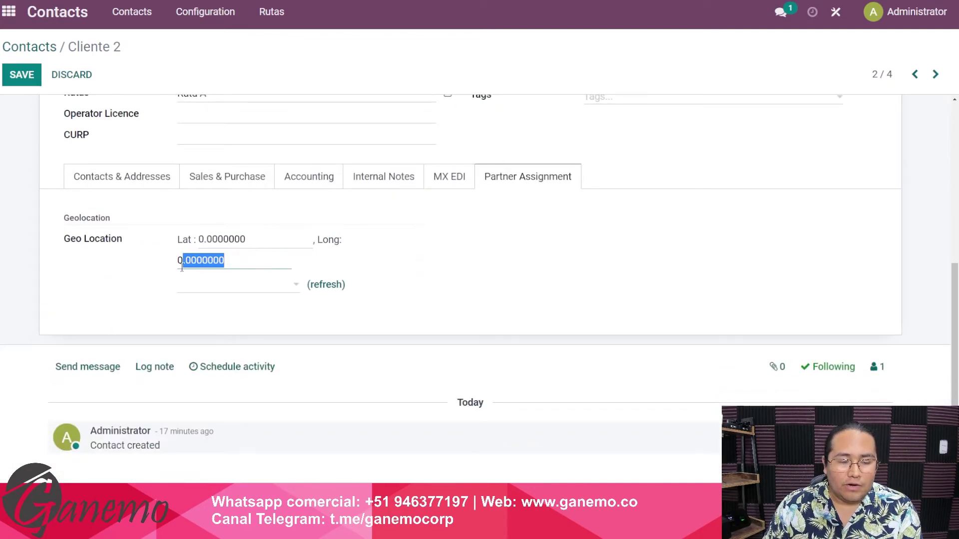
drag(255, 247, 159, 235)
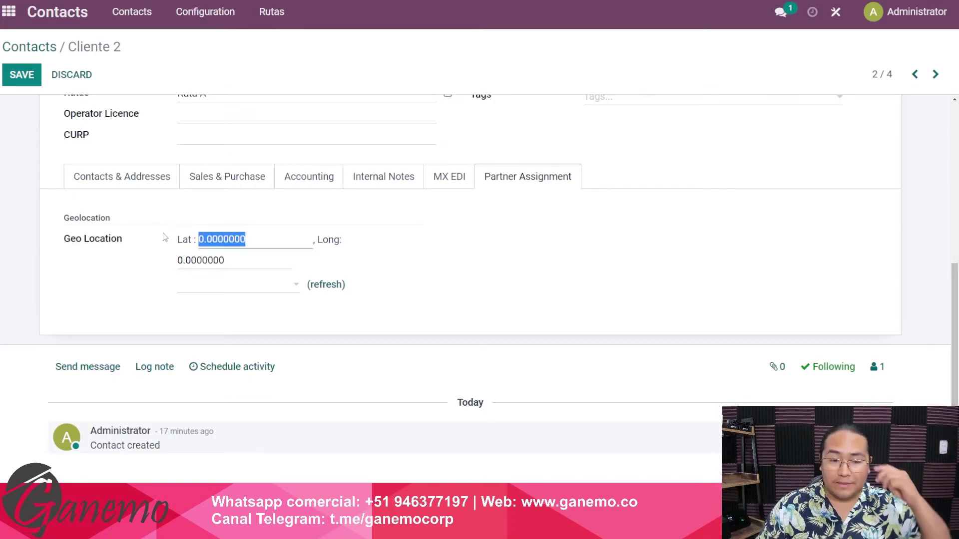
click(252, 240)
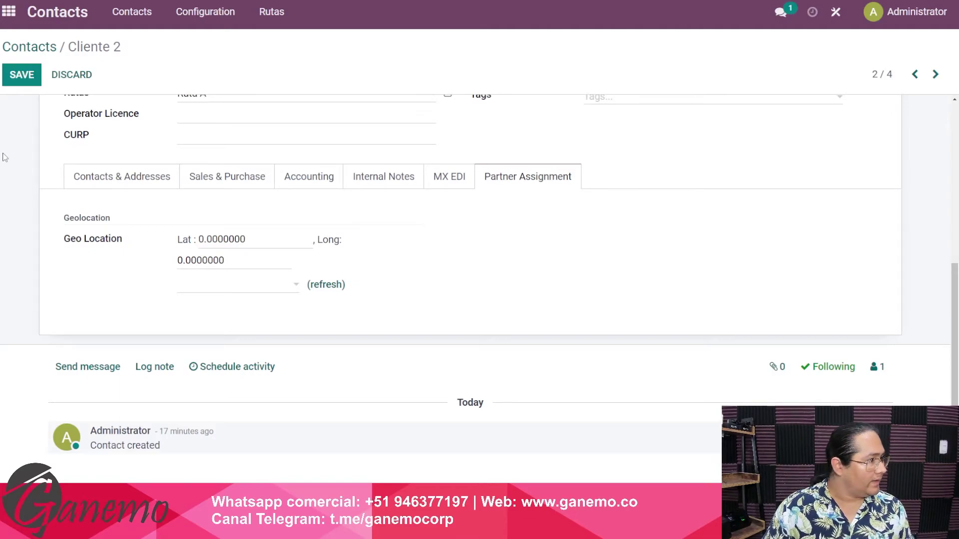
Step: Set Cliente 2's geolocation to latitude -12.0981309 and longitude -77.0165148, and save the contact
click(222, 239)
key(ctrl+a)
text(-12.0981309)
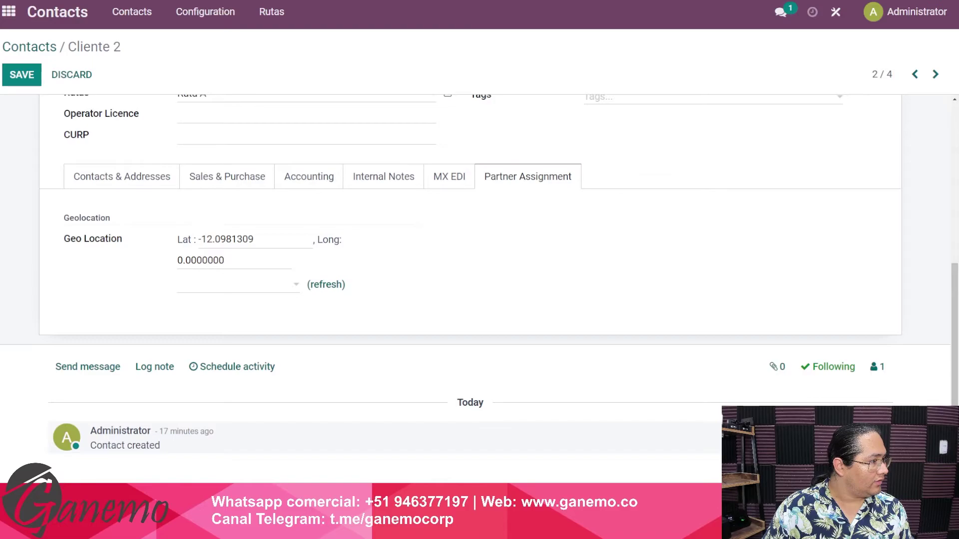
click(232, 259)
key(ctrl+a)
text(-77.0165148)
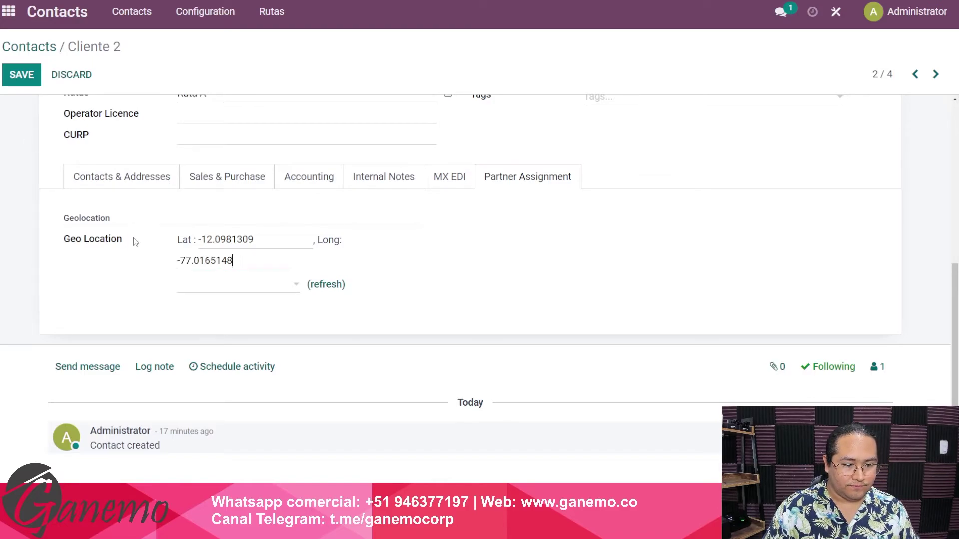
click(30, 79)
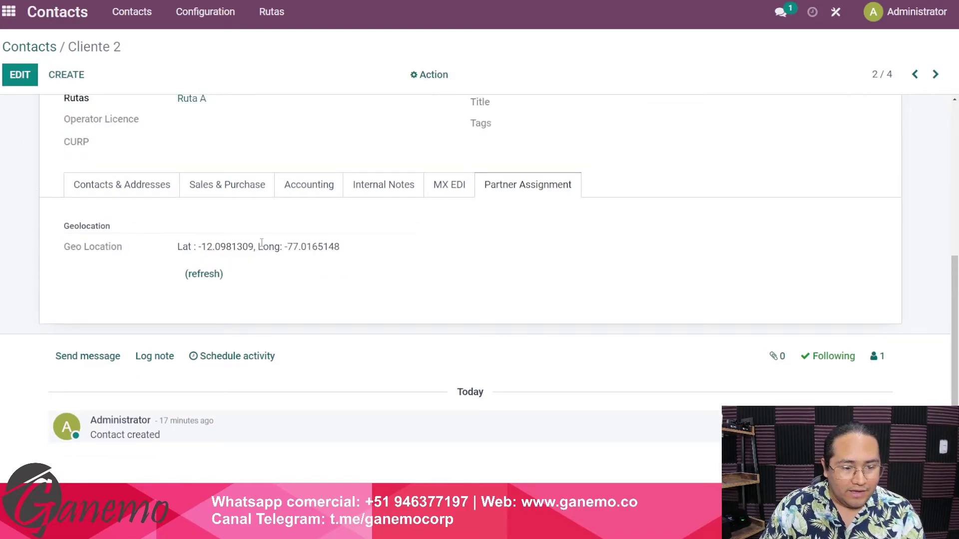
Step: Compare Cliente 2's written street address with its saved geolocation coordinates
drag(227, 249, 353, 246)
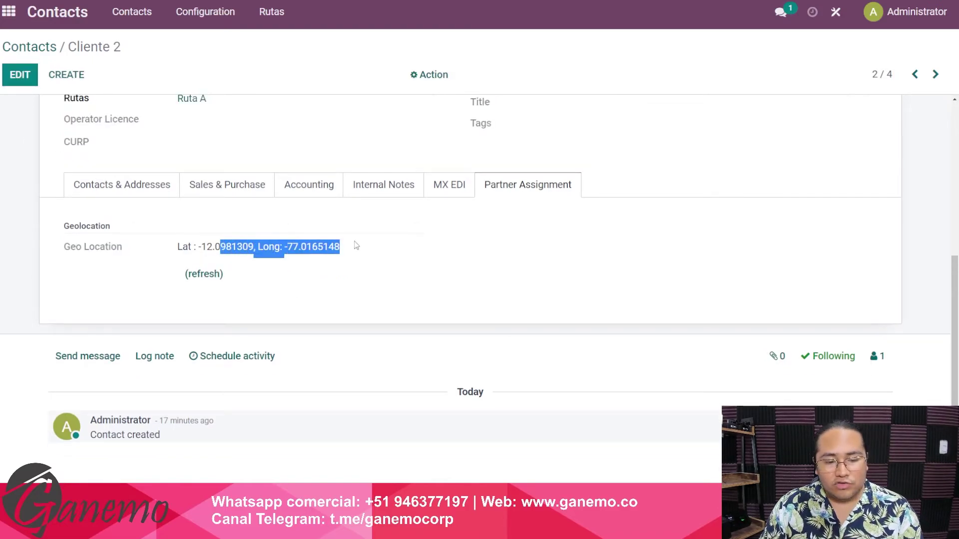
click(437, 251)
scroll(478, 254, up, 1)
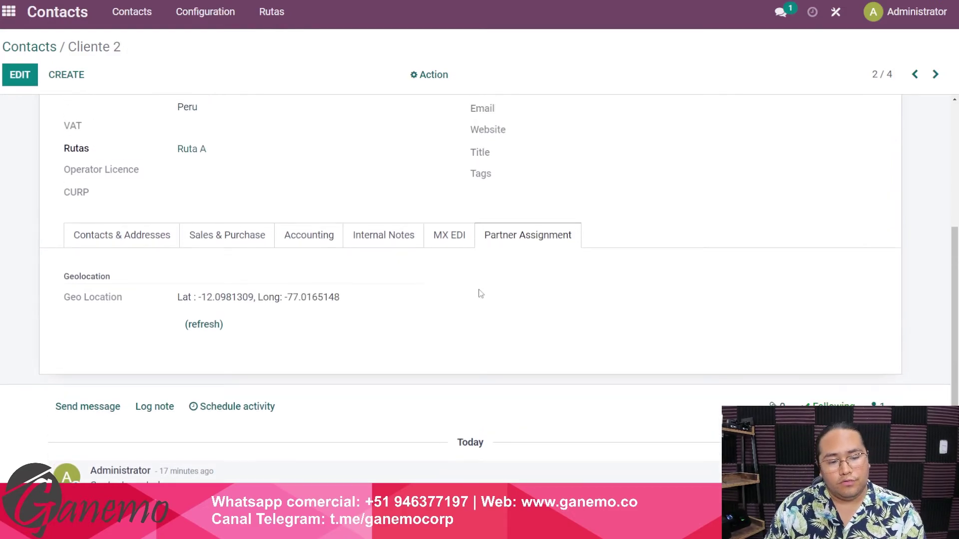
scroll(478, 325, up, 1)
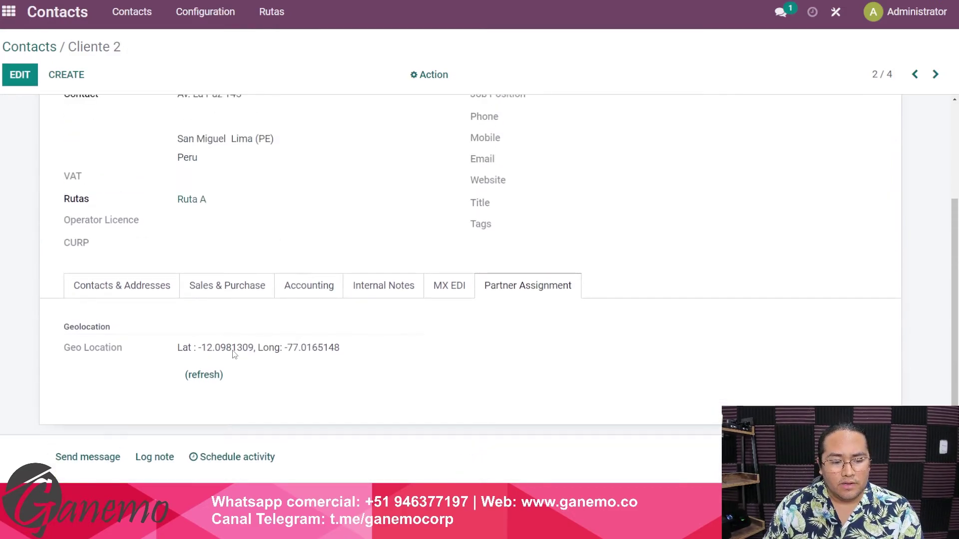
scroll(319, 352, up, 1)
scroll(332, 356, up, 3)
drag(183, 246, 354, 316)
click(214, 245)
drag(207, 245, 274, 265)
click(282, 269)
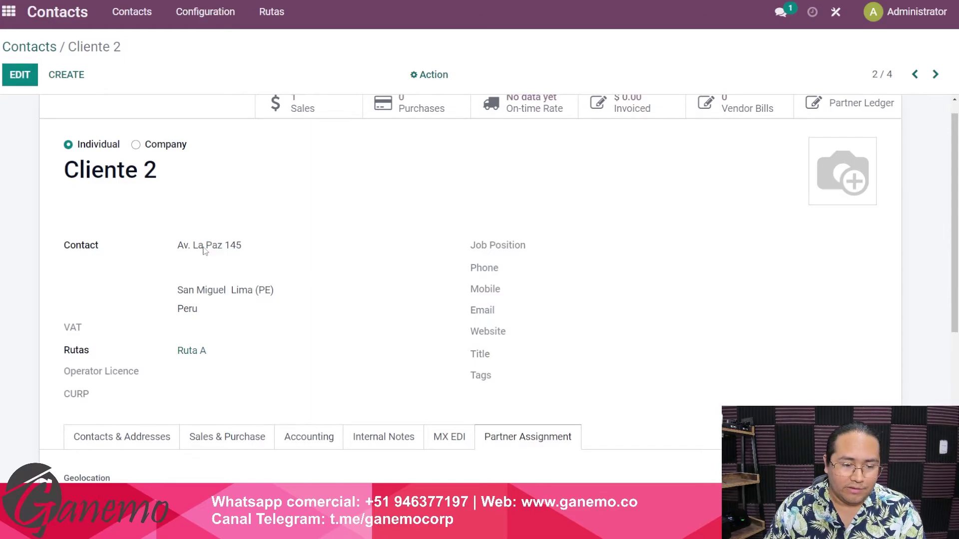
drag(204, 245, 250, 251)
click(274, 250)
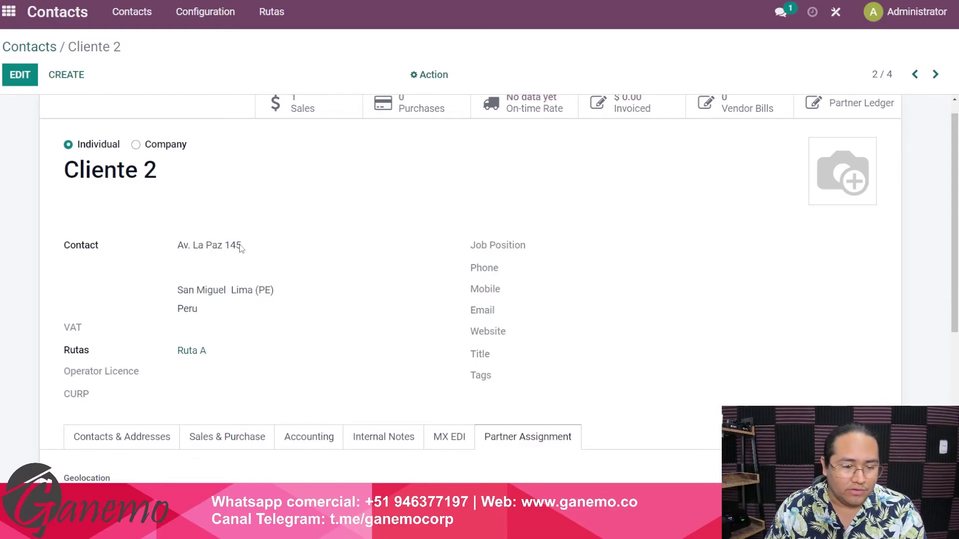
scroll(270, 249, down, 3)
scroll(270, 248, down, 2)
drag(201, 248, 342, 250)
click(352, 250)
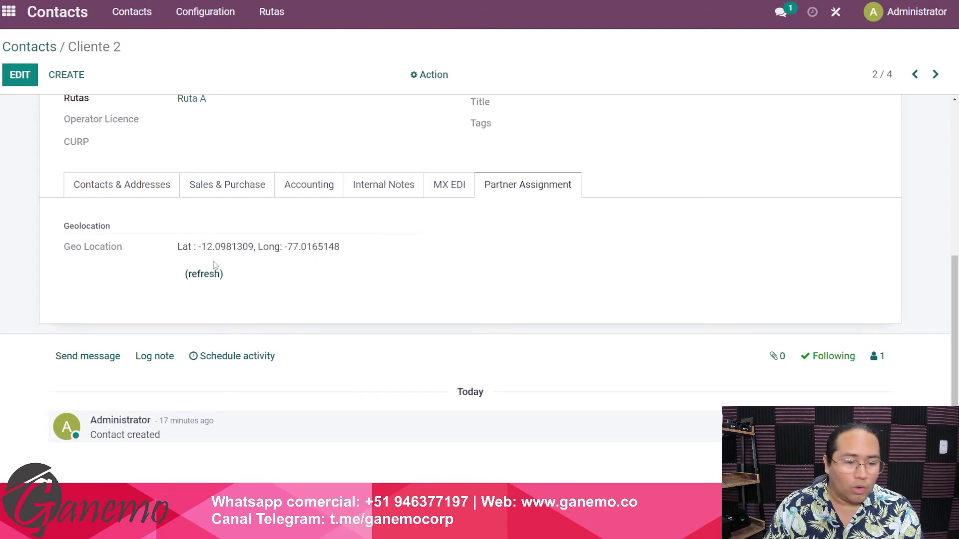
shift+click(182, 257)
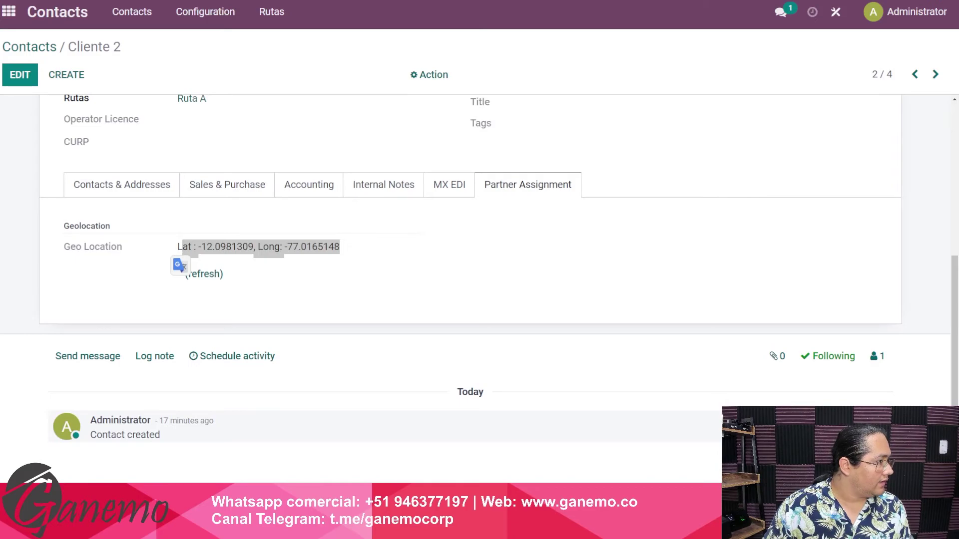
Step: Open the contact Cliente A for editing and show the latitude and longitude fields of its partner assignment geolocation
click(42, 46)
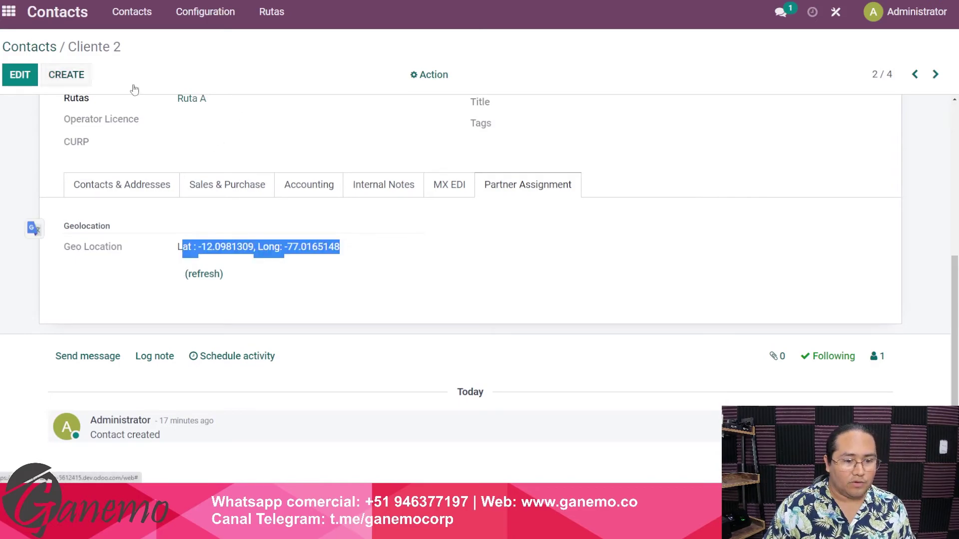
click(620, 124)
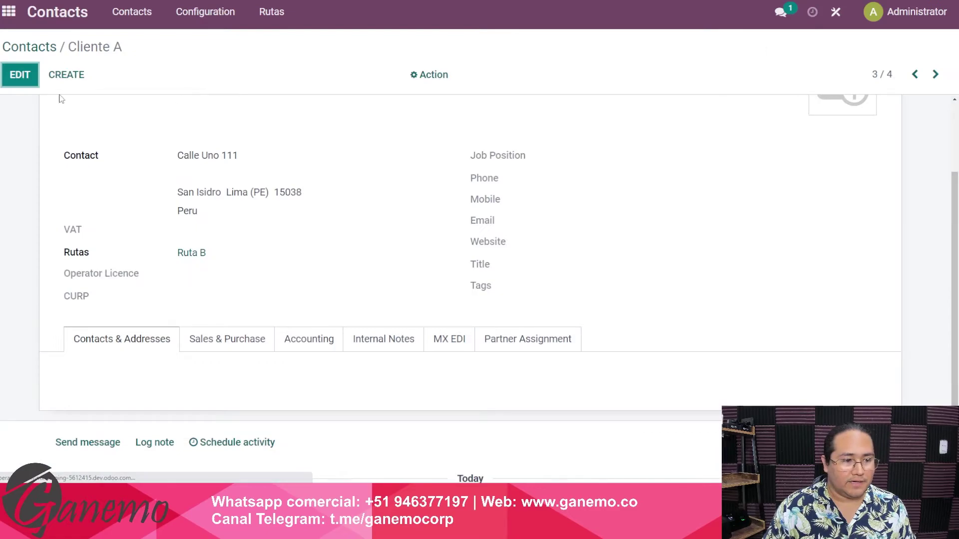
click(21, 75)
click(528, 398)
scroll(265, 332, down, 5)
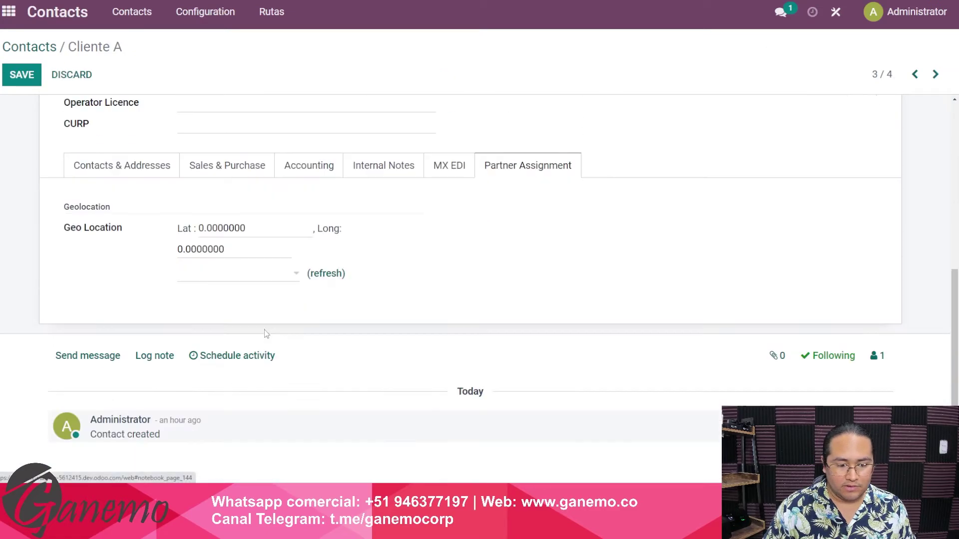
Step: Set Cliente A's geolocation to latitude -12.0979 and longitude -77.0199267, save the contact and return to the contacts overview
drag(260, 230, 143, 230)
text(-12.0979)
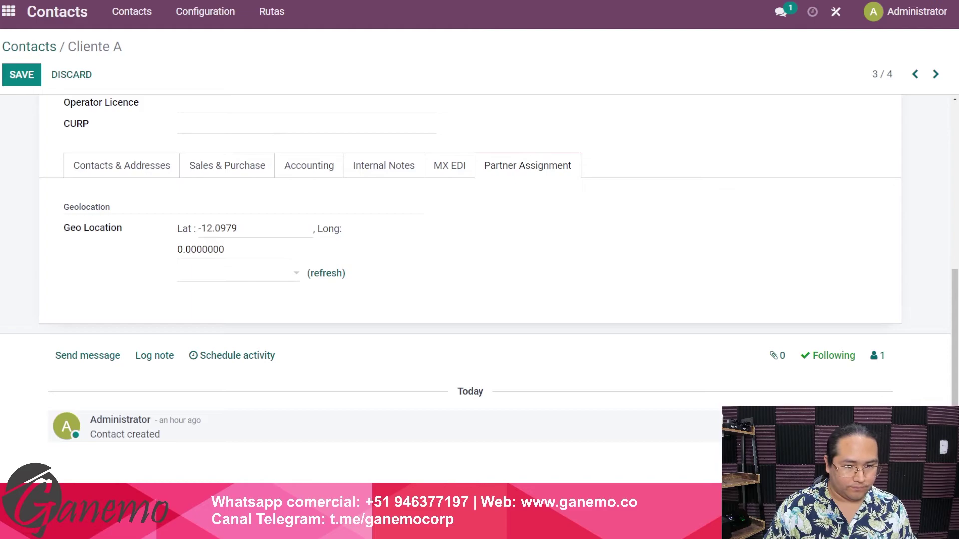
double_click(263, 252)
text(-77.0199267)
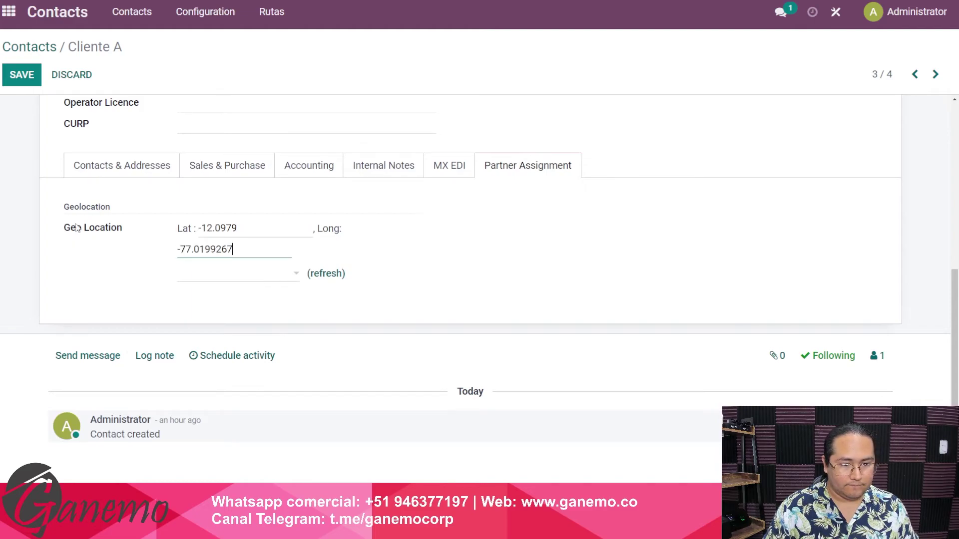
click(14, 76)
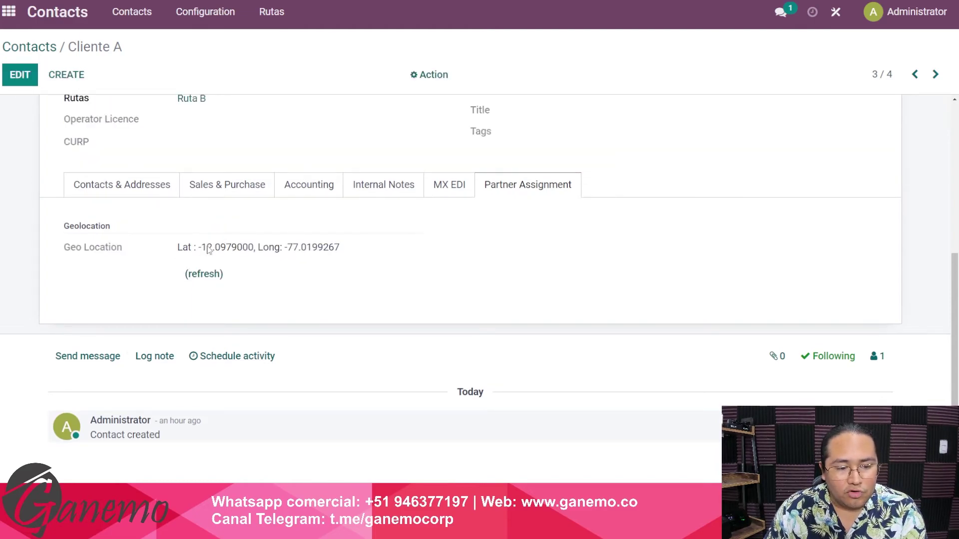
drag(208, 249, 313, 251)
click(35, 20)
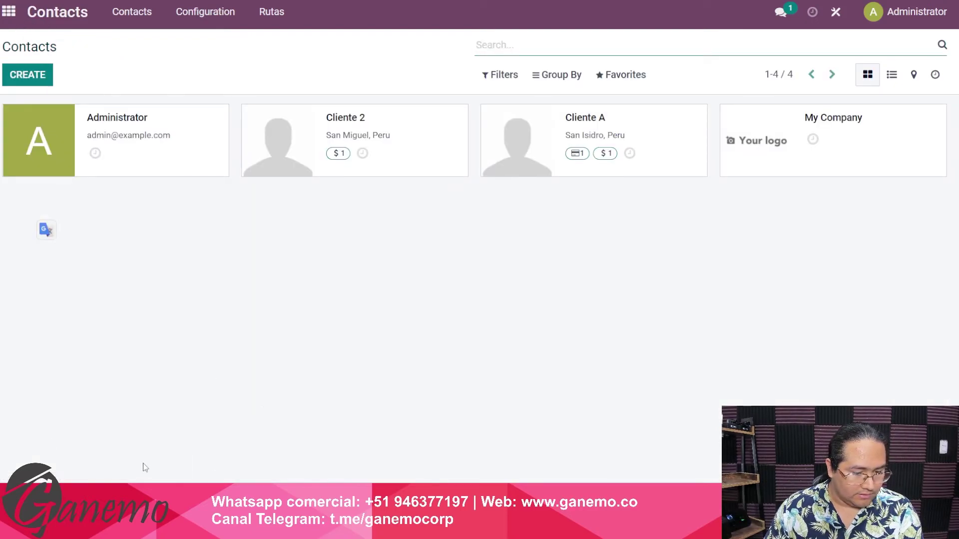
click(207, 449)
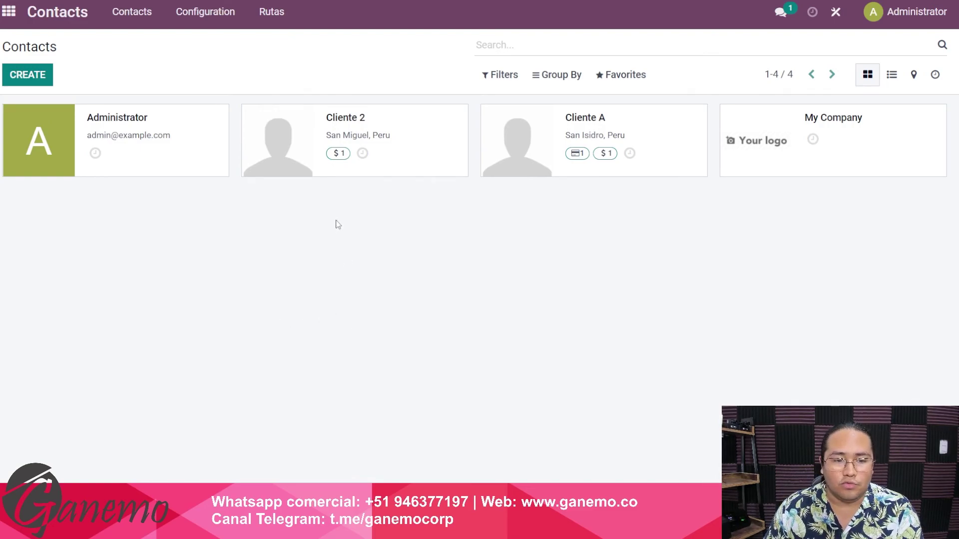
Step: Select all San Francisco delivery orders in Inventory and start a data export for them
click(9, 11)
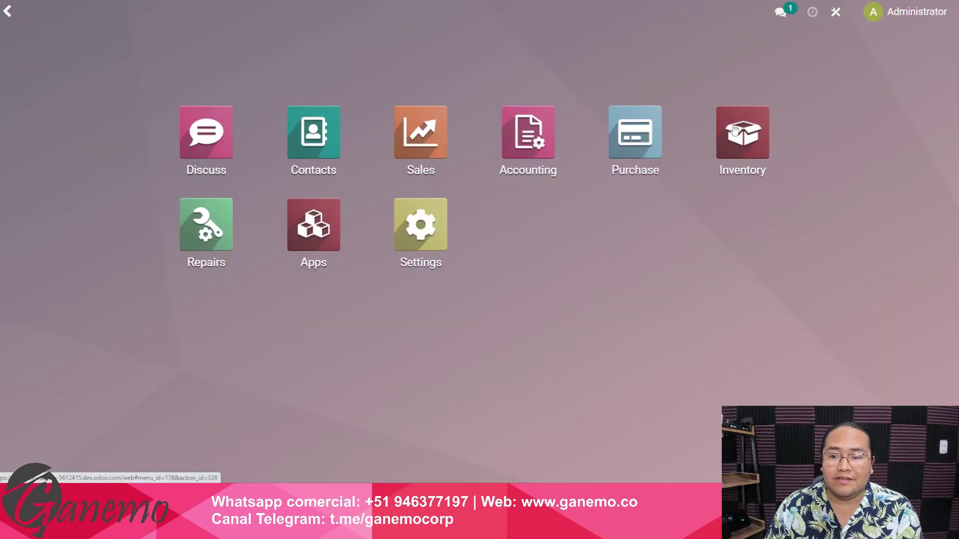
click(738, 158)
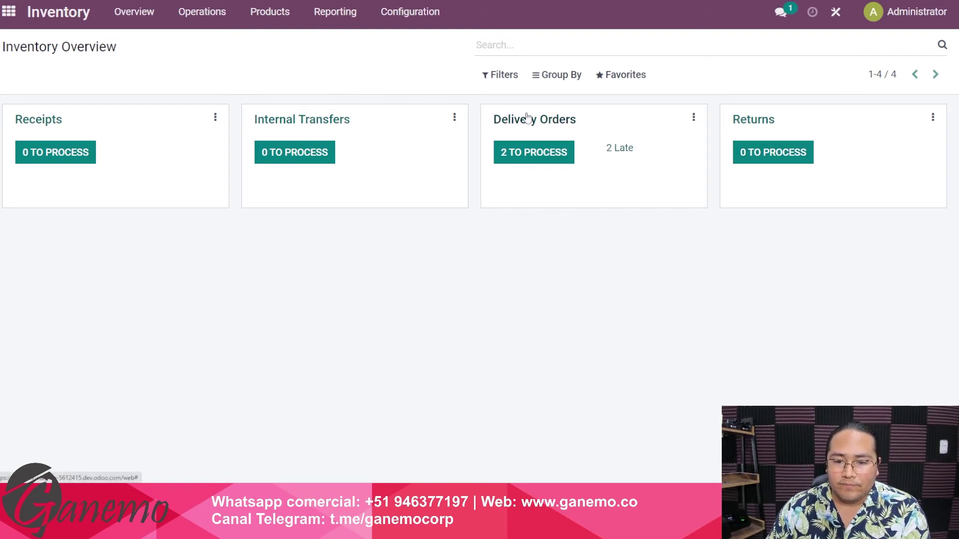
click(559, 120)
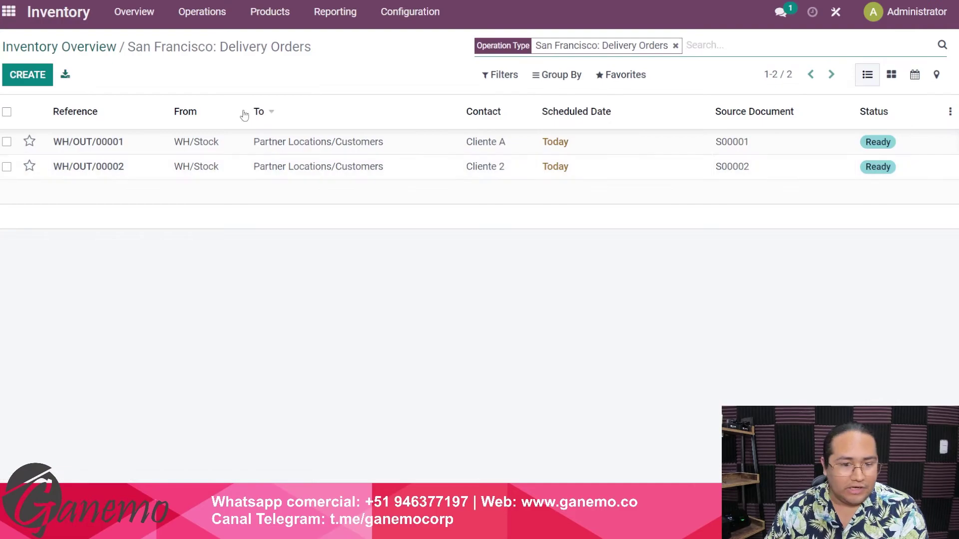
click(6, 111)
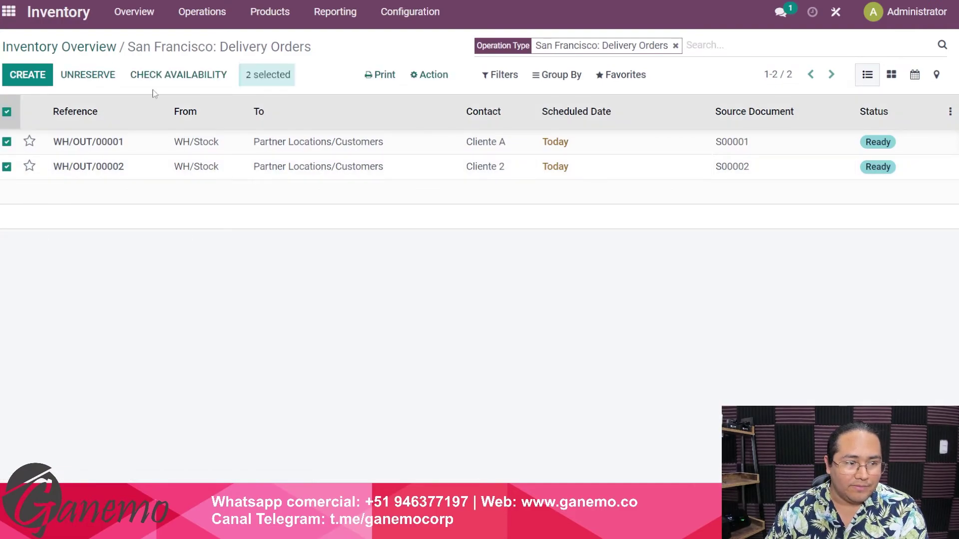
click(437, 83)
click(440, 102)
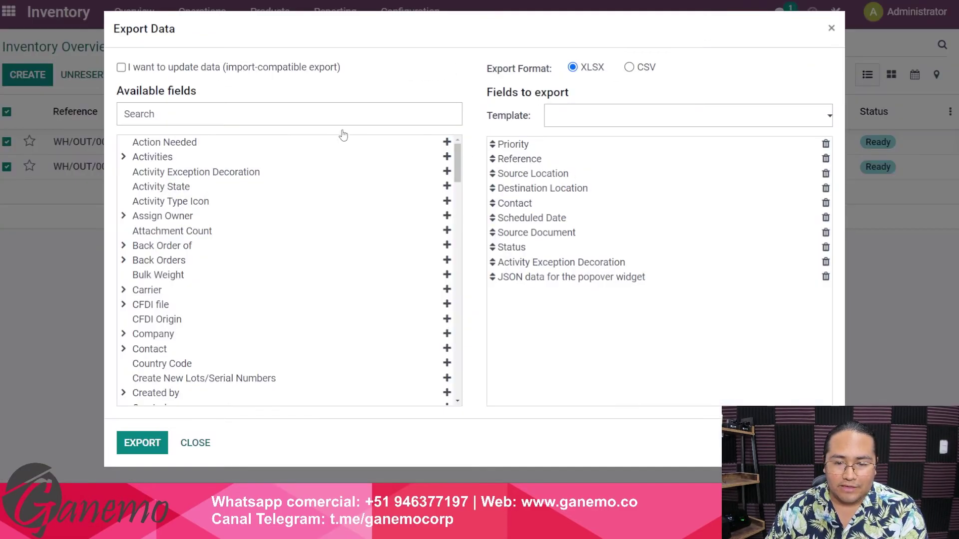
Step: Load the export template Detalle de Rutas and add the Contact/Geo Longitude field to the fields to export
text(contac)
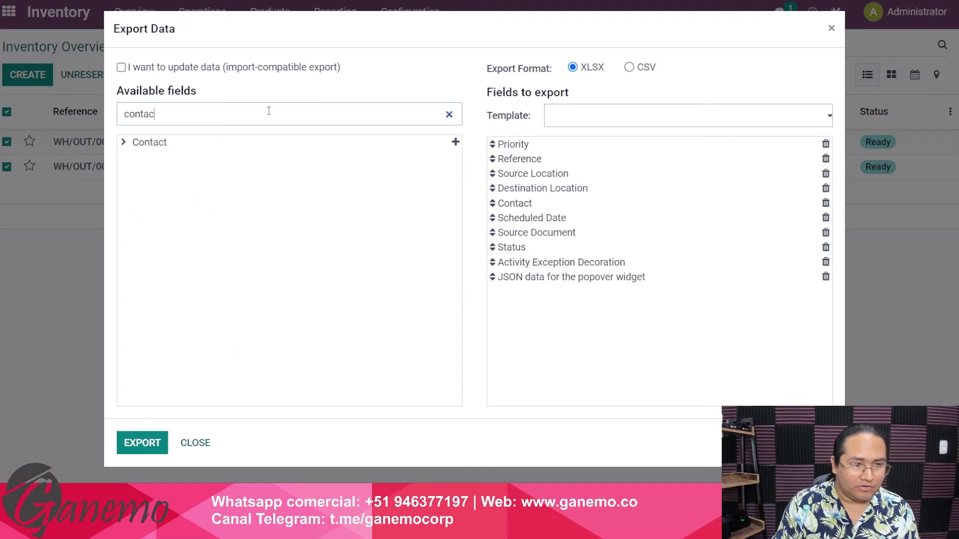
click(124, 143)
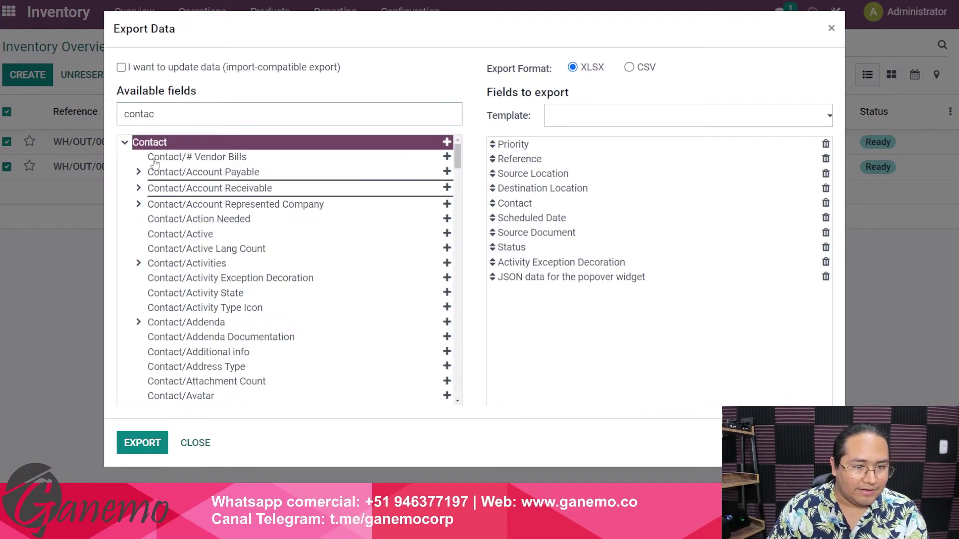
key(ctrl+a)
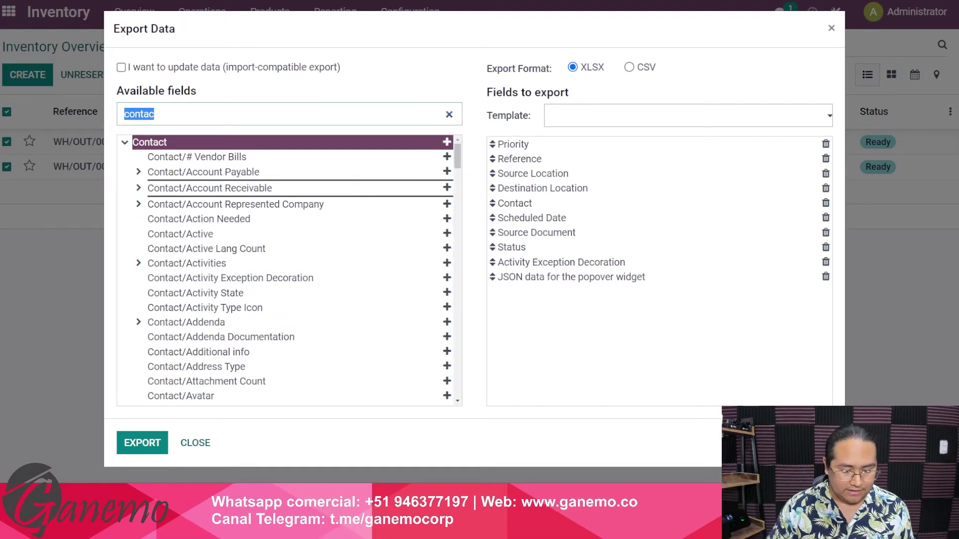
text(lon)
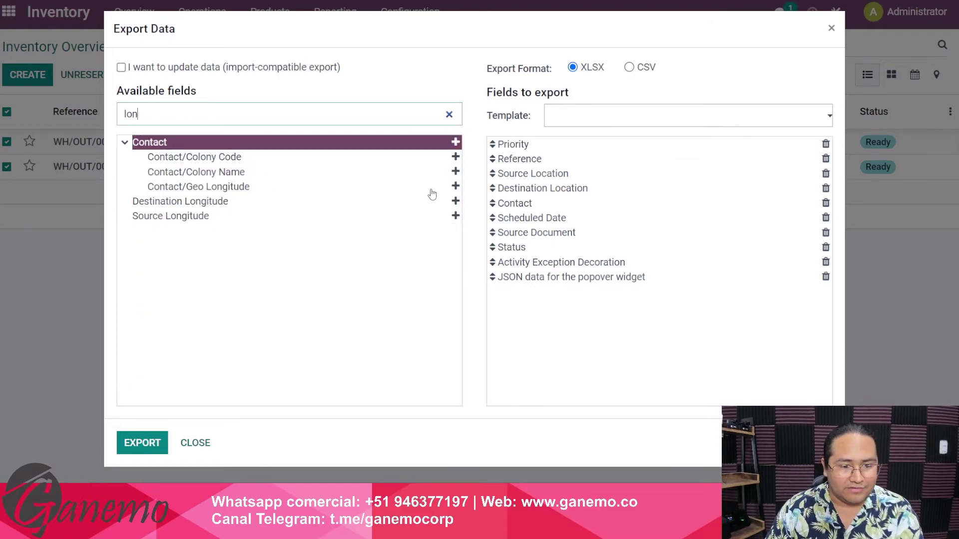
click(456, 186)
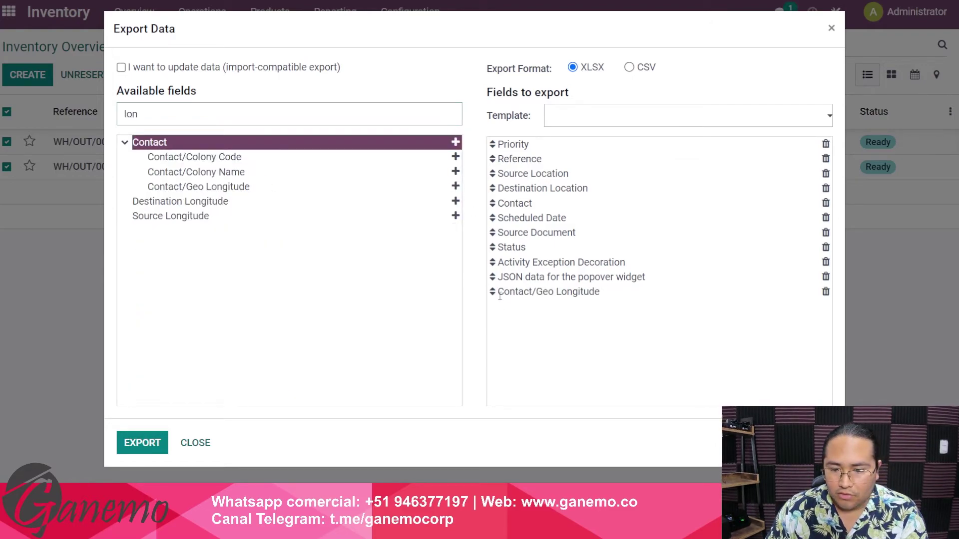
click(617, 125)
click(608, 158)
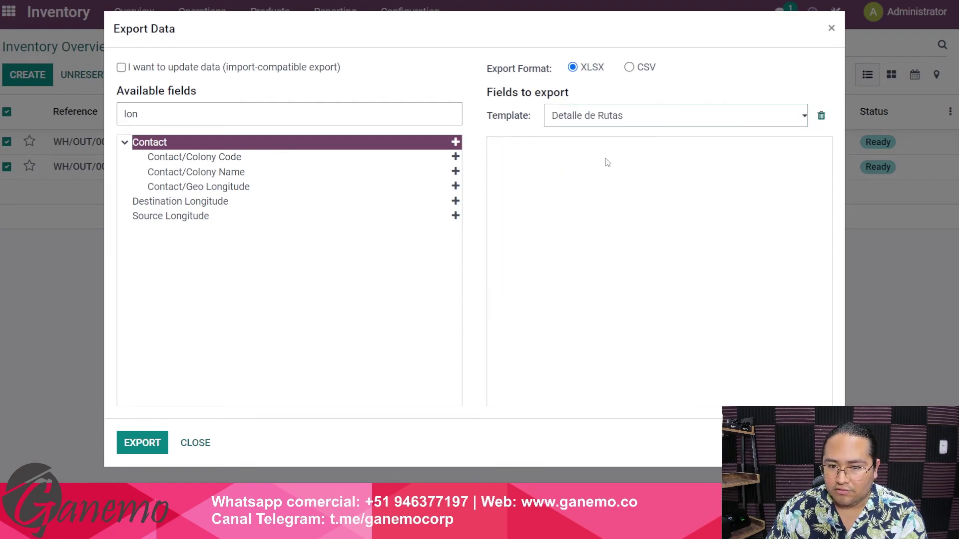
click(456, 188)
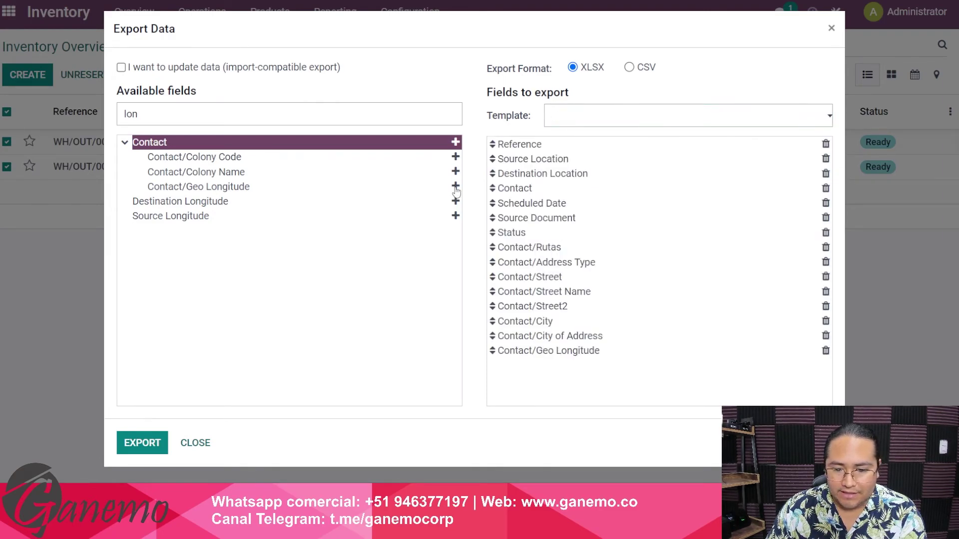
Step: Remove Contact/City of Address from the fields to export and add Contact/Geo Latitude
click(827, 335)
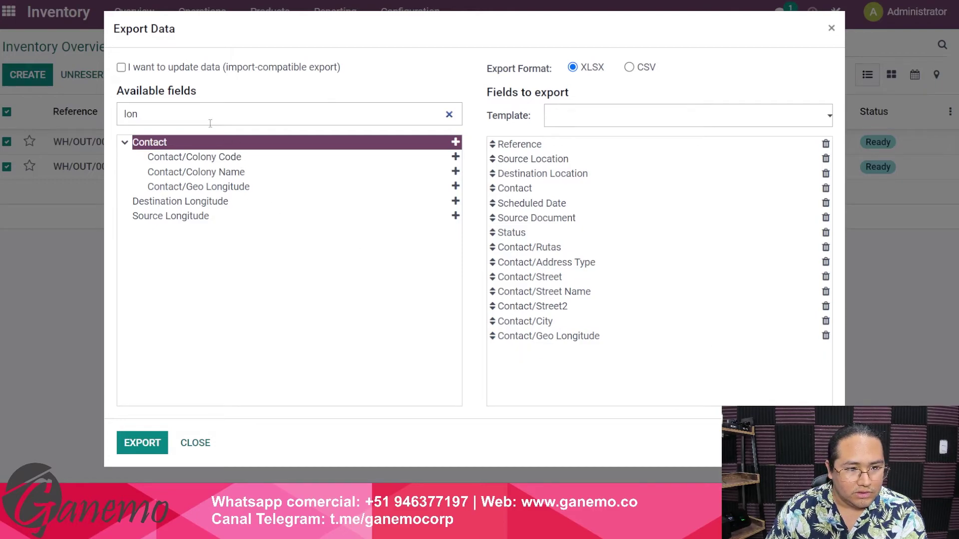
key(ctrl+a)
text(lat)
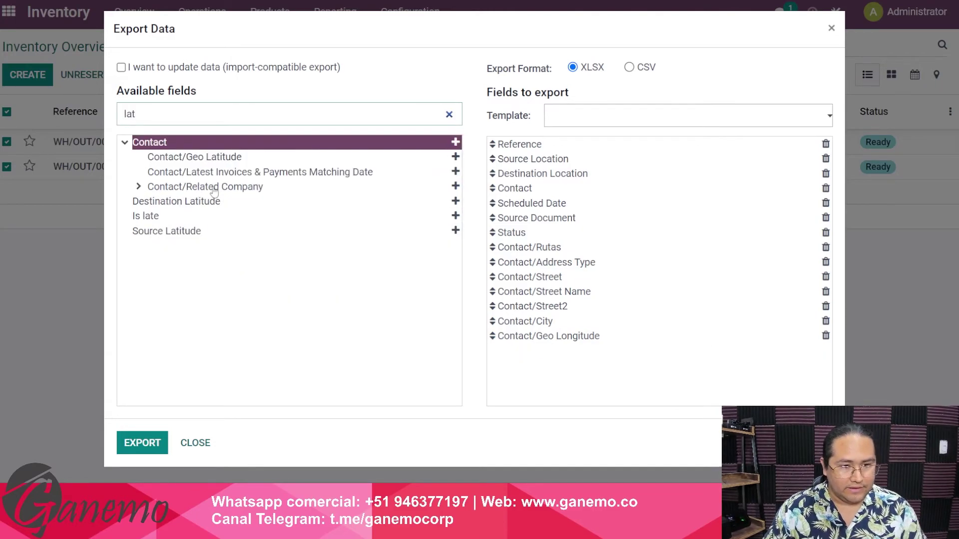
click(455, 158)
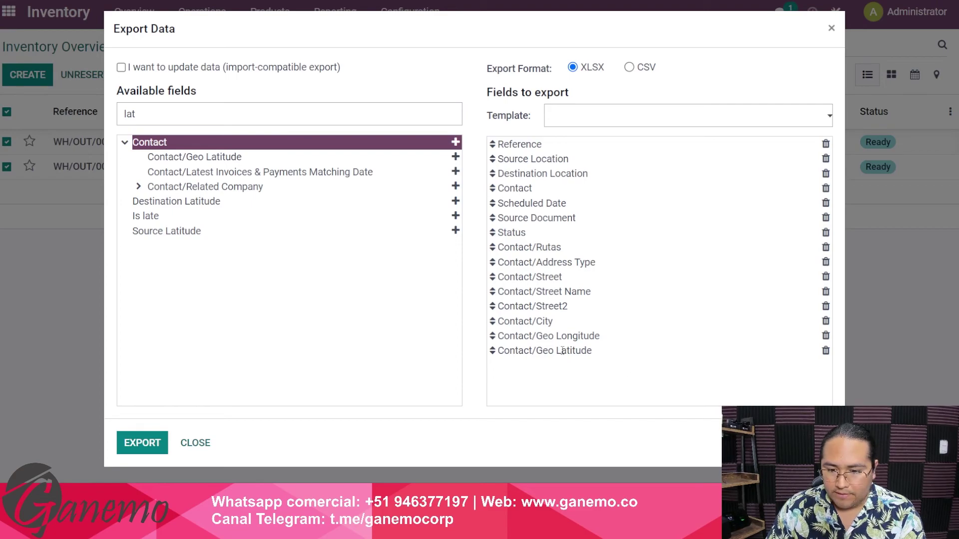
Step: Remove Contact/Street2 from the fields to export
click(579, 118)
click(594, 145)
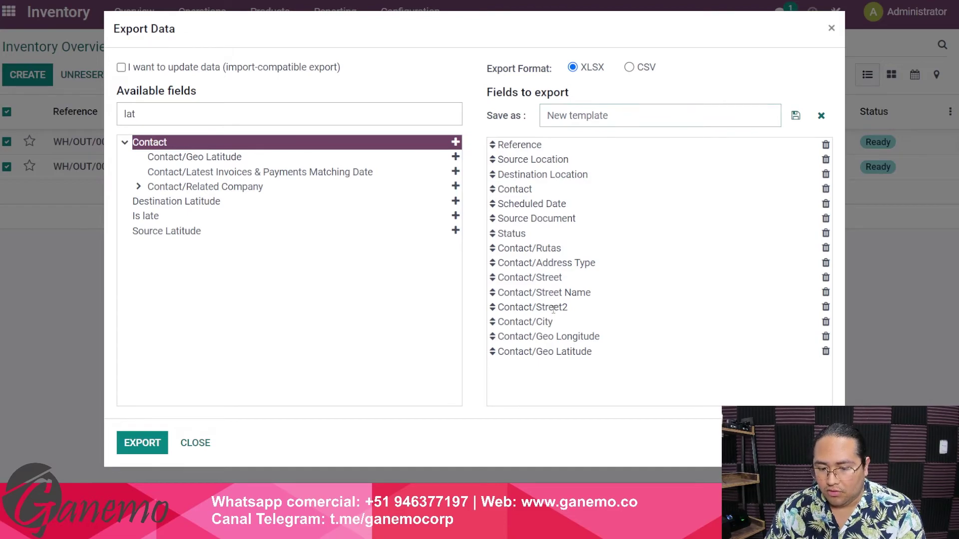
drag(553, 310, 562, 309)
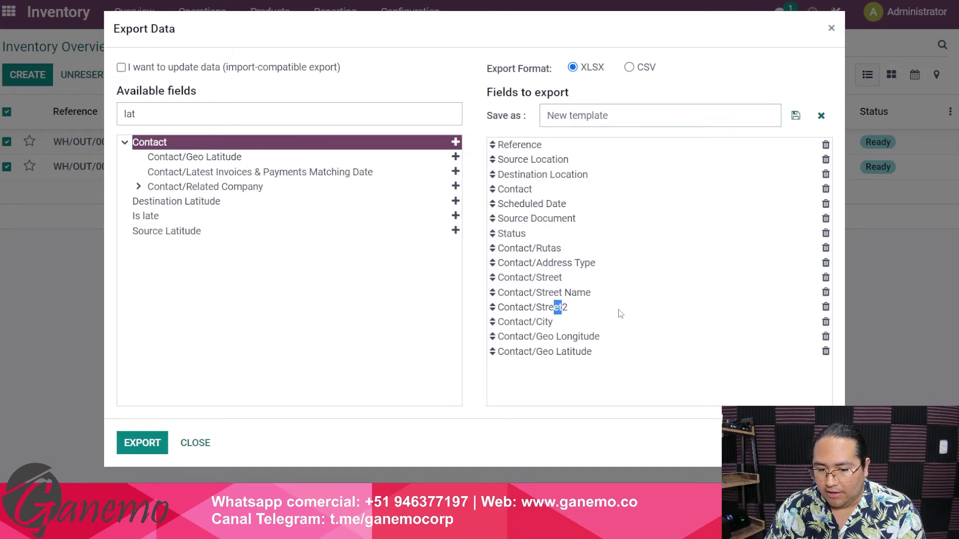
click(826, 308)
Step: Save the current field selection as a new export template named Reporte optimizar Rutas
click(575, 123)
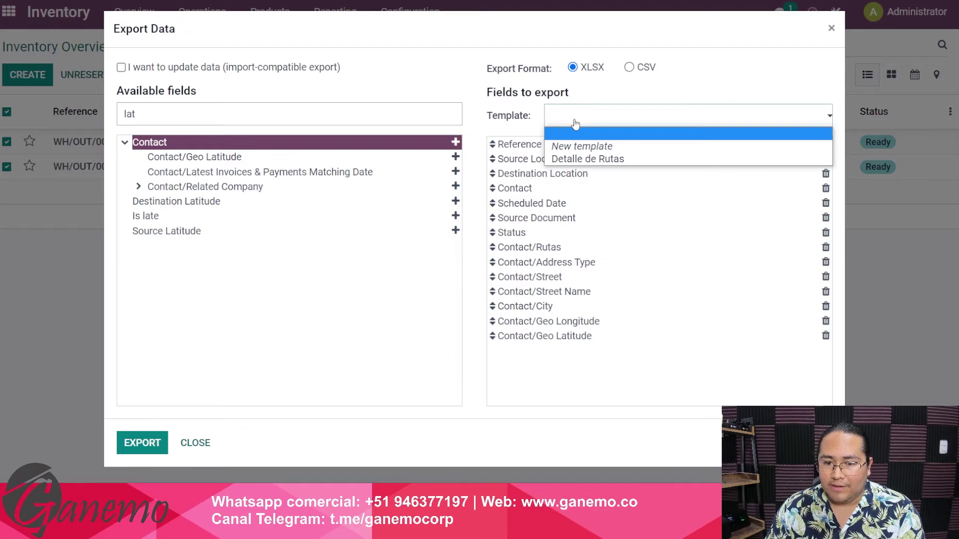
click(582, 146)
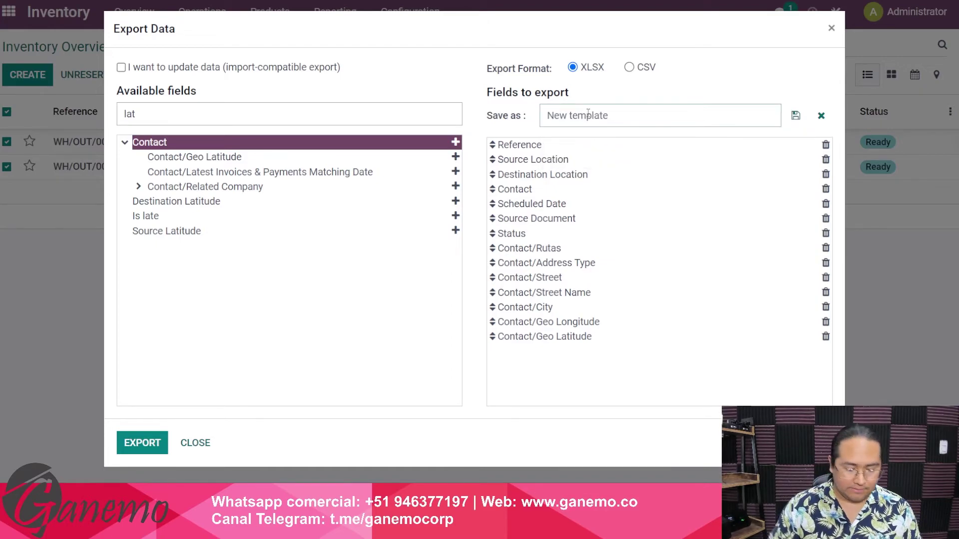
text(Rutas)
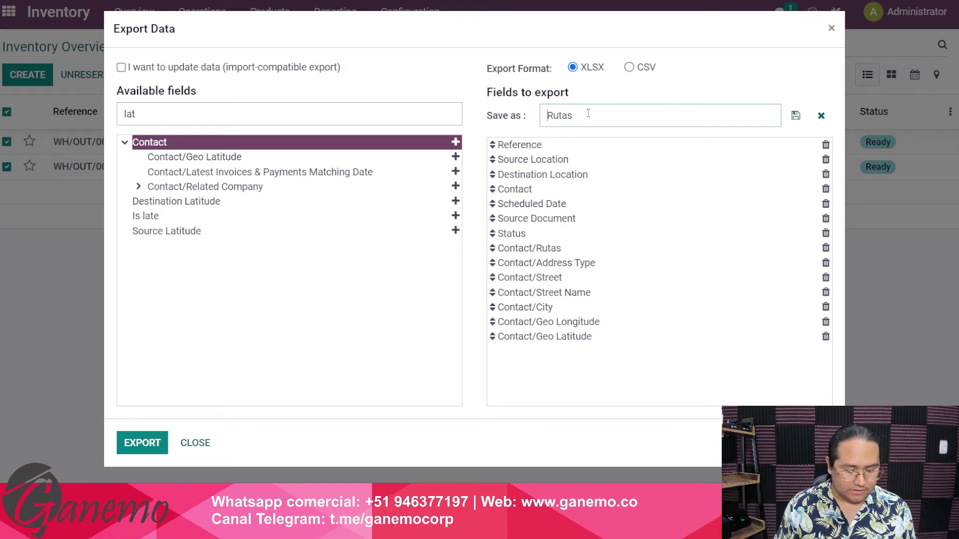
text(Reporte)
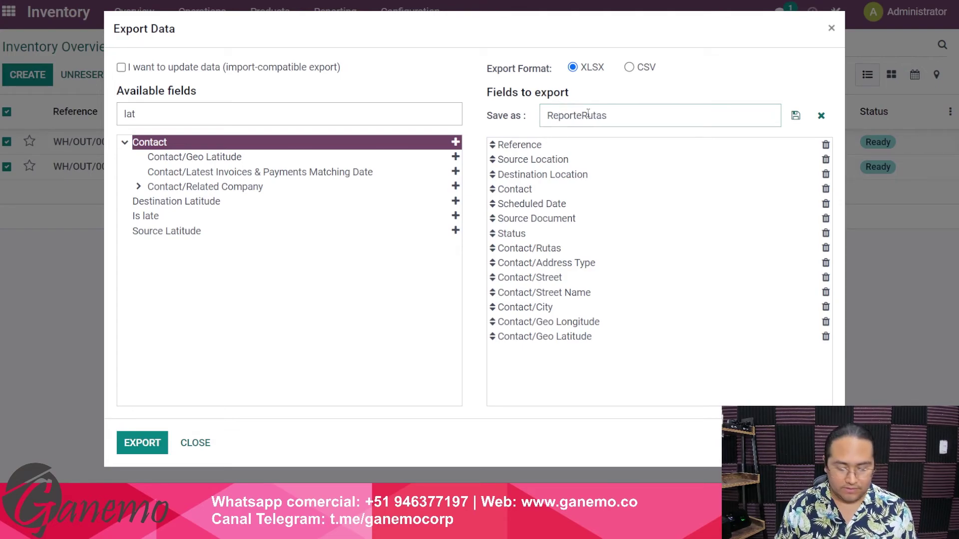
text( optimizar)
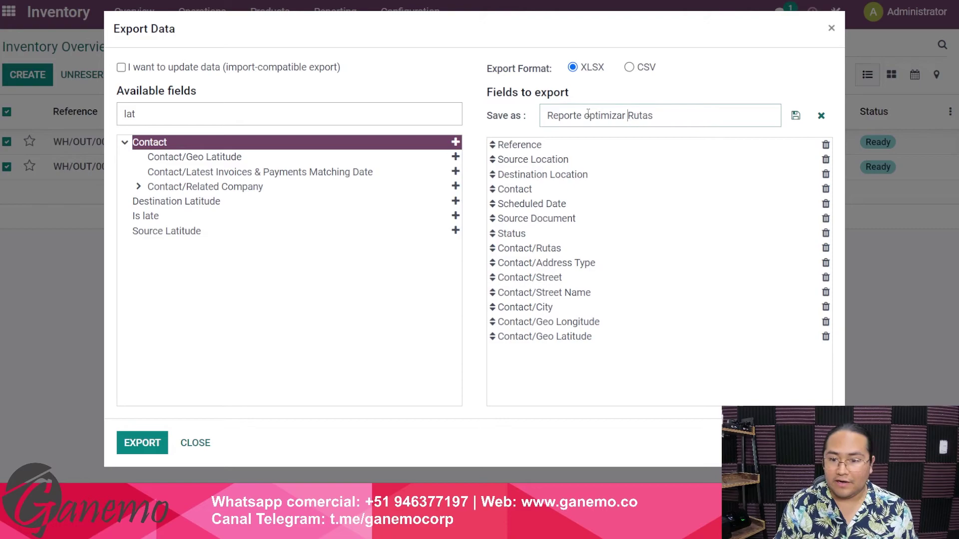
click(795, 115)
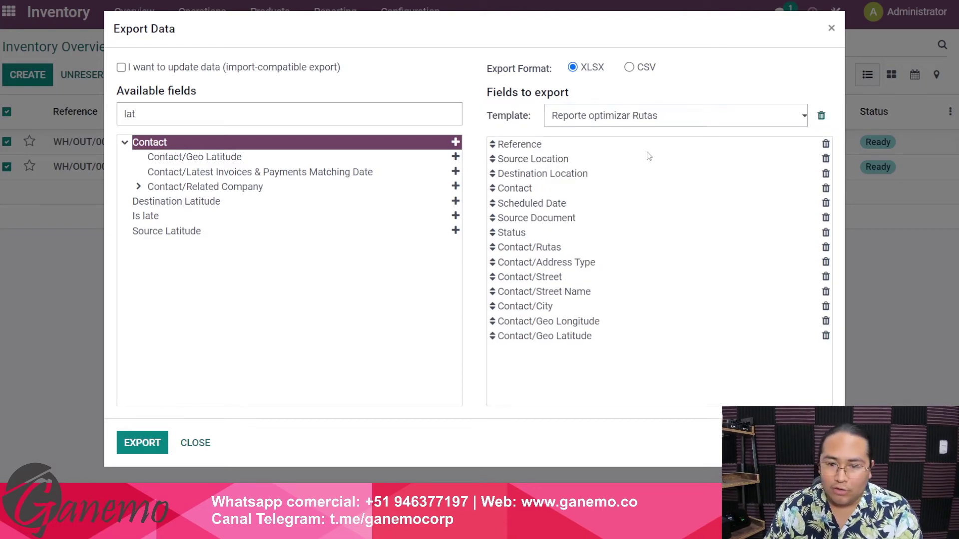
Step: Delete the export template Detalle de Rutas, close the export and return to the Inventory Overview
click(634, 120)
click(574, 159)
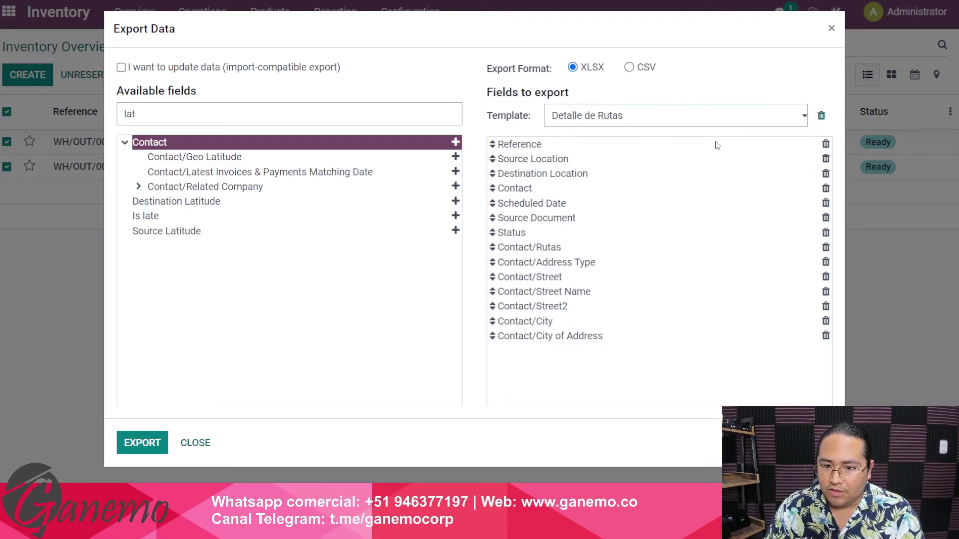
click(819, 118)
click(253, 109)
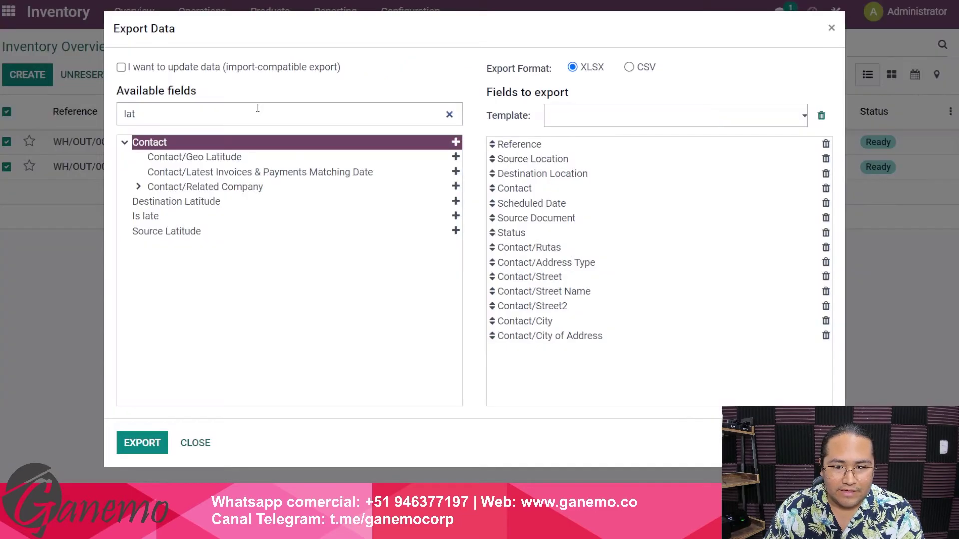
click(831, 28)
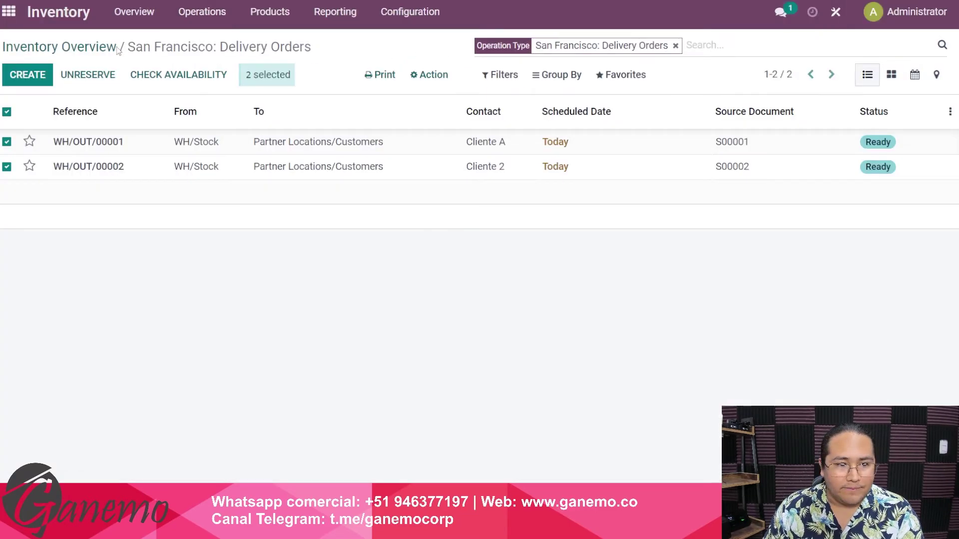
click(53, 54)
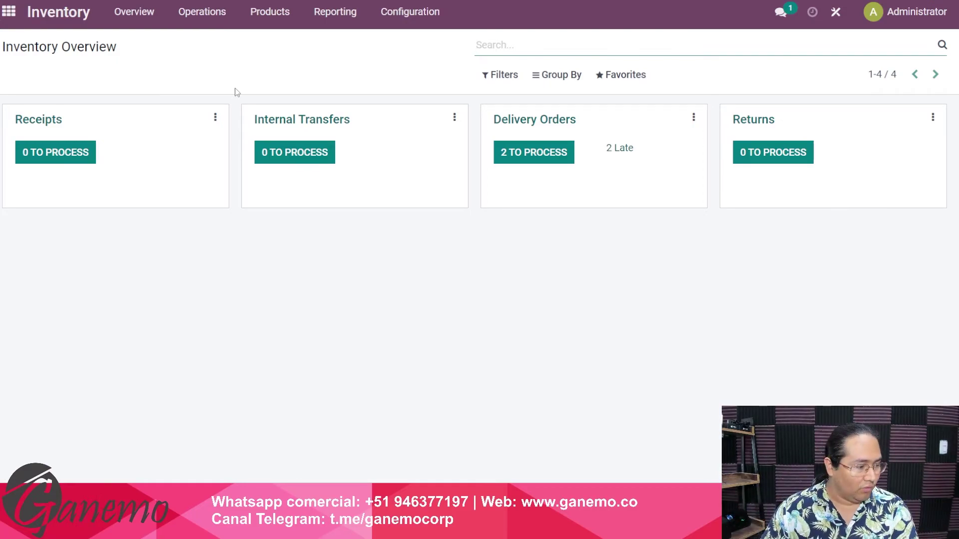
Step: Open the list of San Francisco delivery orders and select all of its records
click(563, 133)
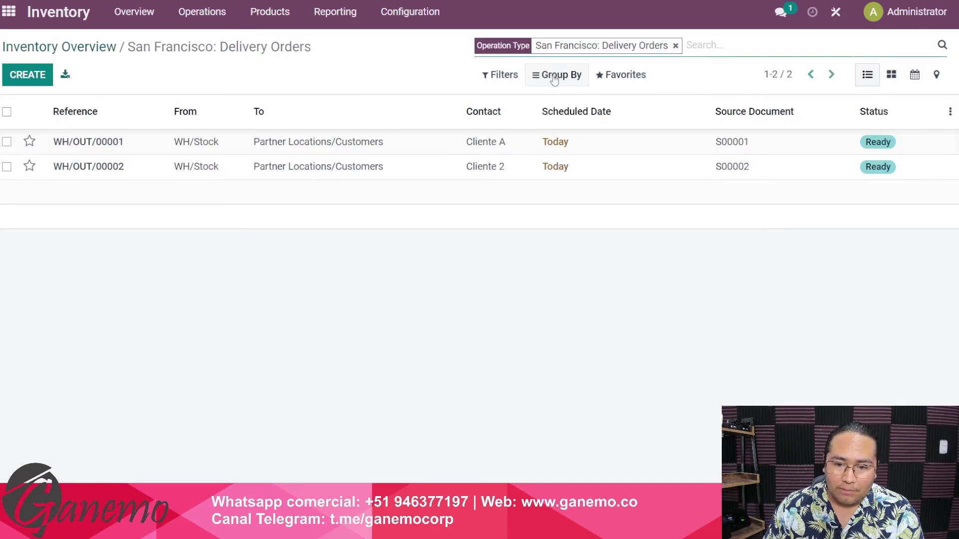
click(504, 75)
click(425, 347)
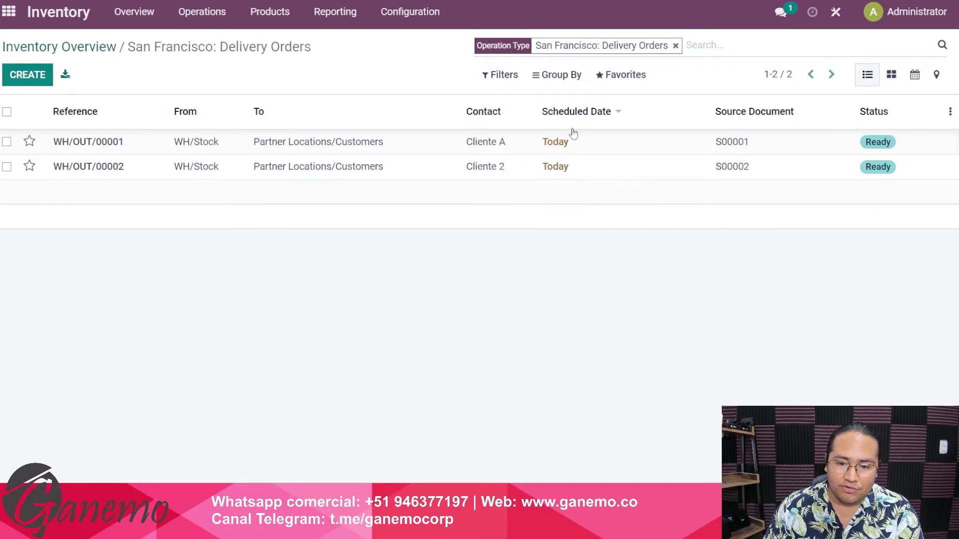
drag(408, 71, 761, 328)
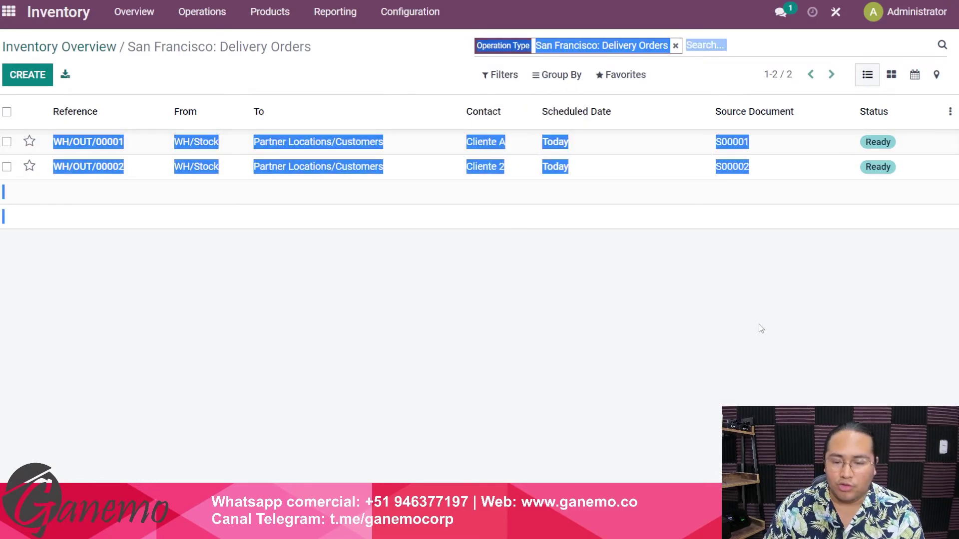
click(689, 348)
click(6, 111)
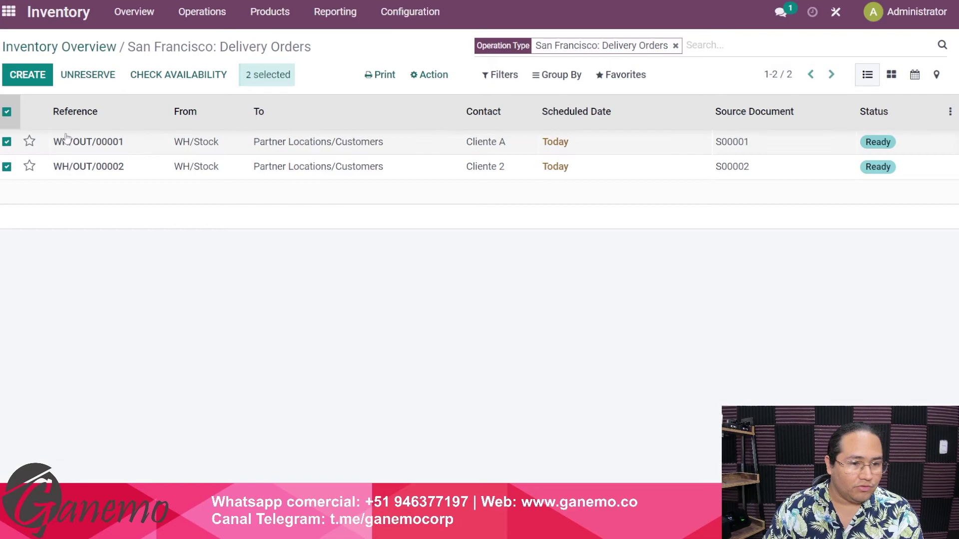
Step: Export the selected delivery orders as XLSX using the Reporte optimizar Rutas template
click(432, 74)
click(457, 100)
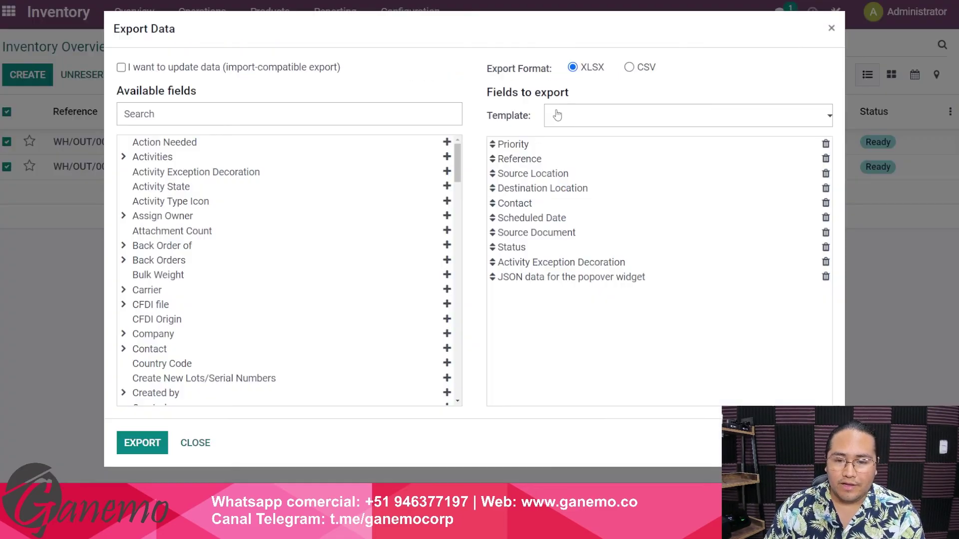
click(558, 115)
click(582, 158)
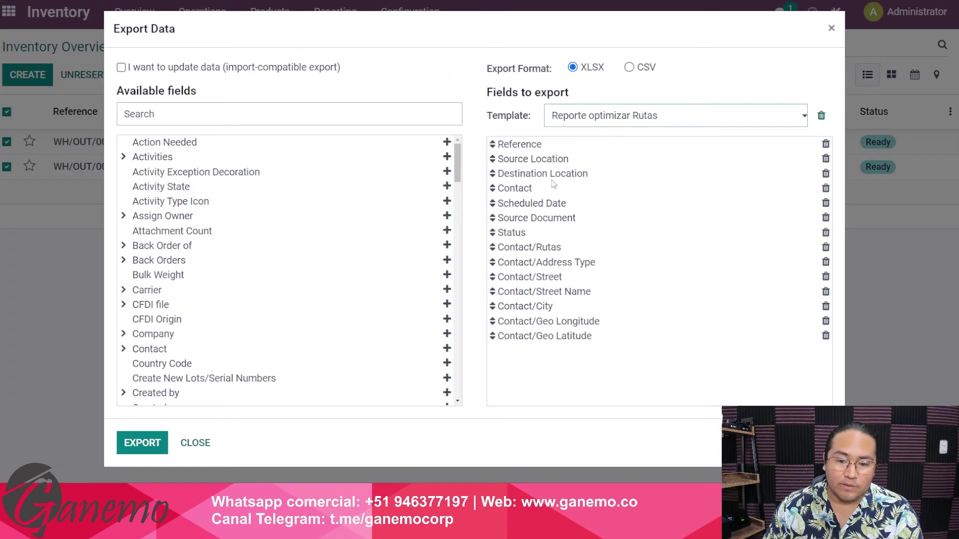
click(142, 443)
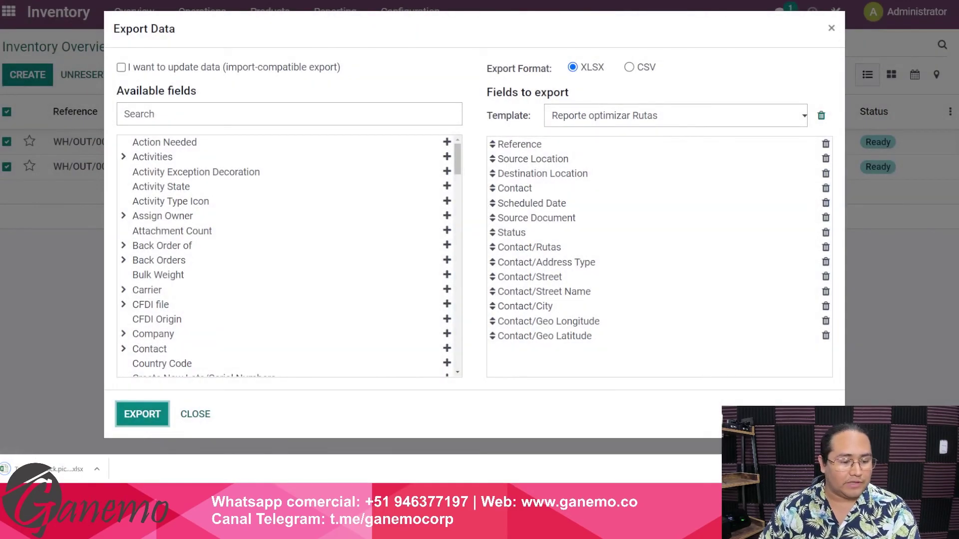
Step: Open the exported delivery orders workbook in Excel and enable editing
click(45, 469)
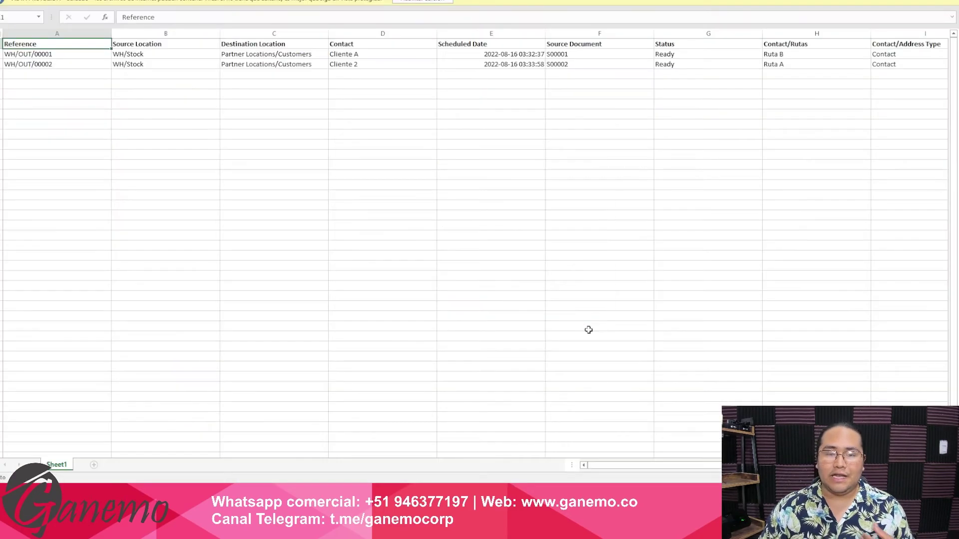
click(597, 324)
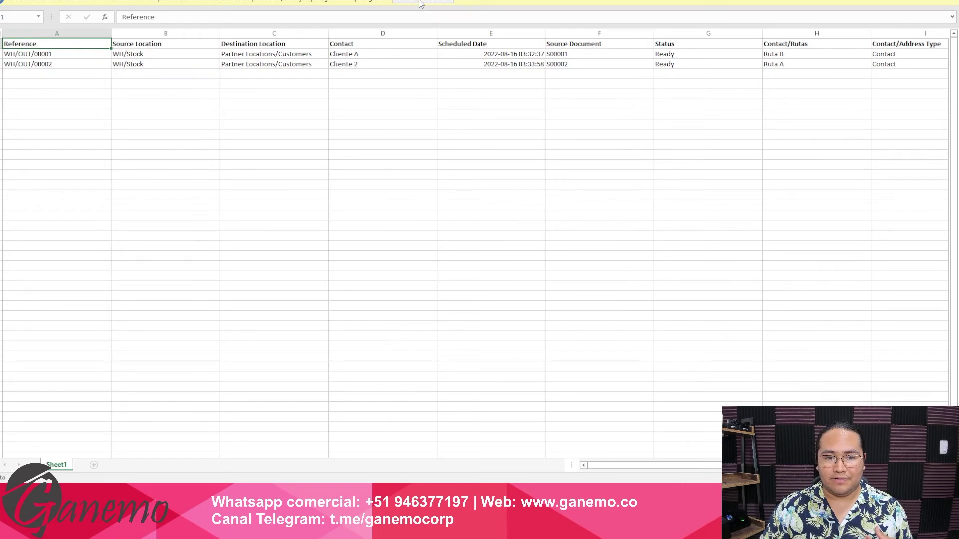
click(419, 3)
Step: Auto-fit the widths of all columns in Sheet1 so the full headers and order values can be read
ctrl+scroll(460, 145, up, 5)
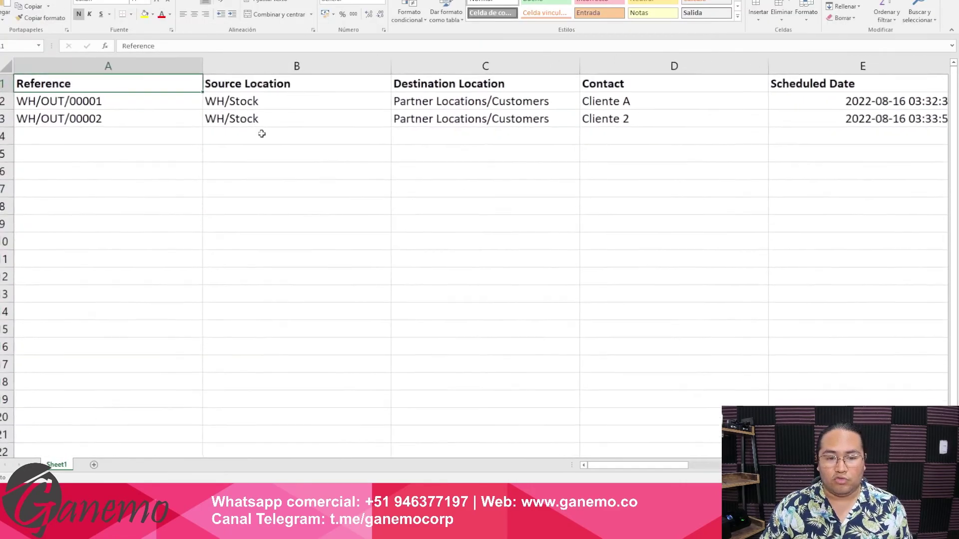
click(149, 64)
click(6, 66)
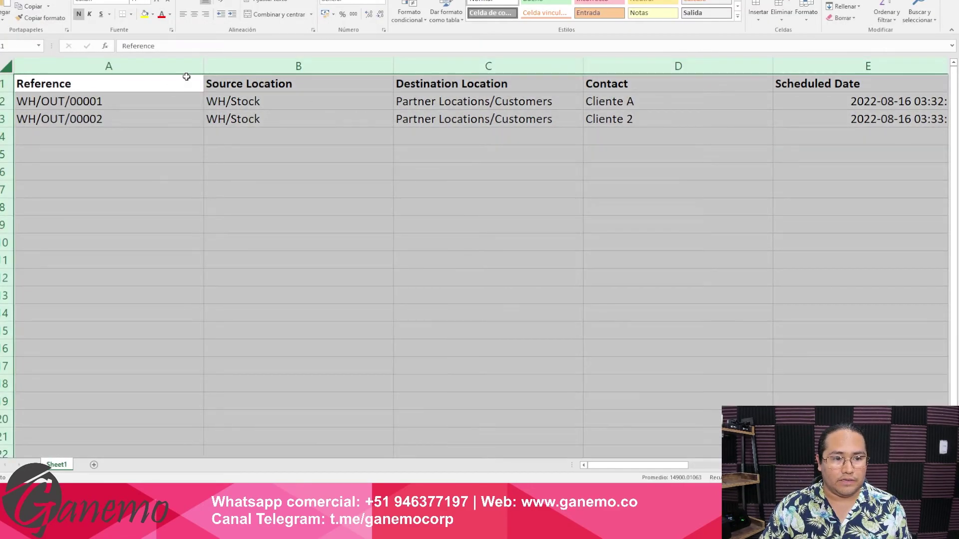
drag(203, 65, 108, 70)
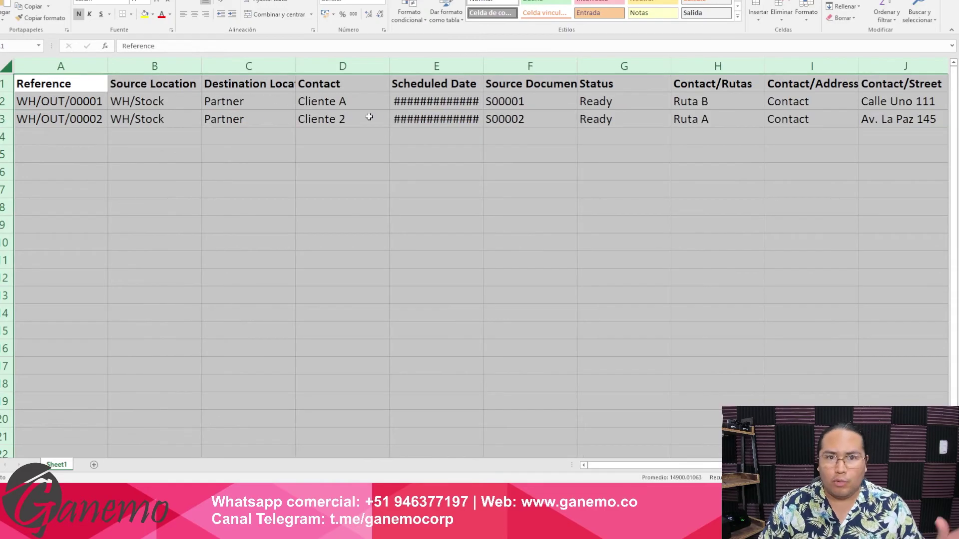
double_click(483, 66)
click(459, 101)
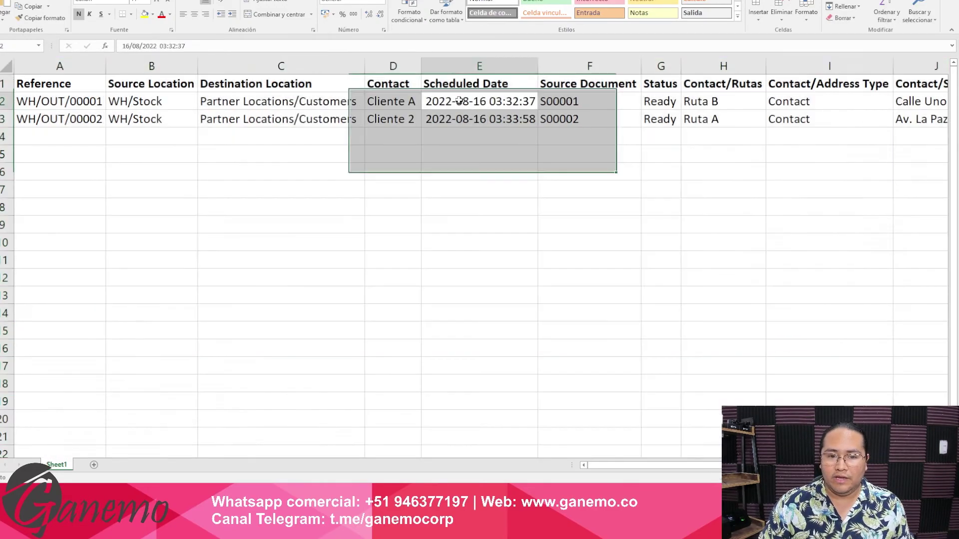
Step: Examine the exported coordinates, route, street name and contact of both delivery orders
drag(644, 465, 724, 458)
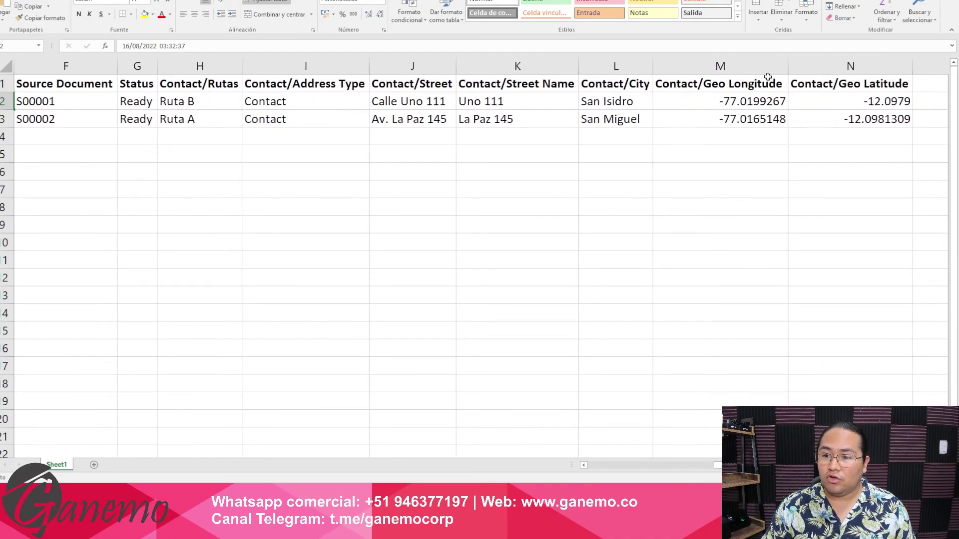
click(715, 84)
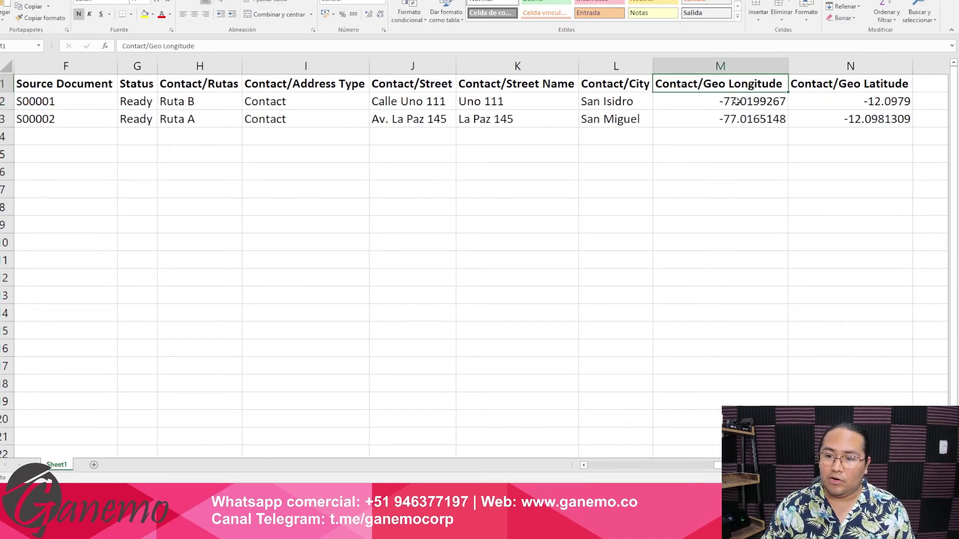
click(737, 101)
click(847, 101)
drag(747, 102, 755, 118)
click(207, 102)
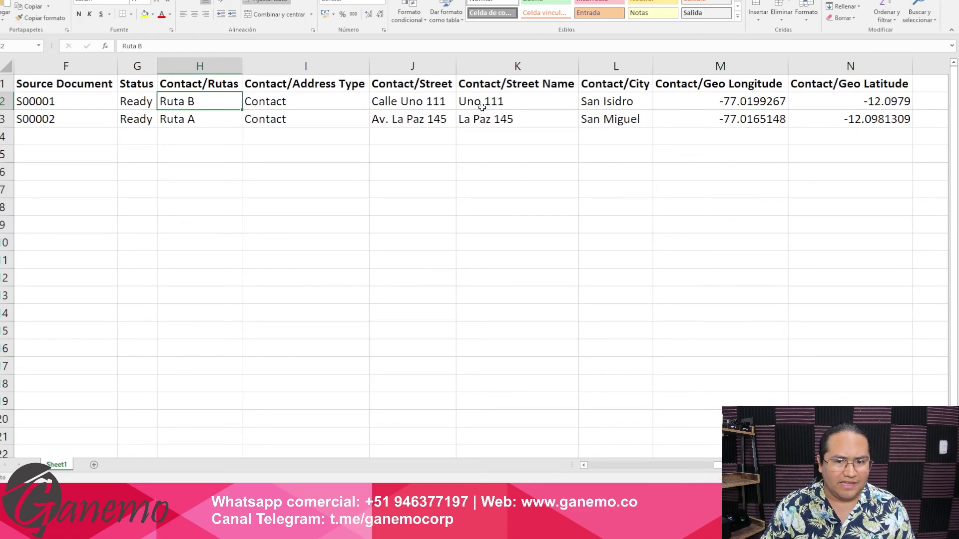
drag(481, 107, 502, 121)
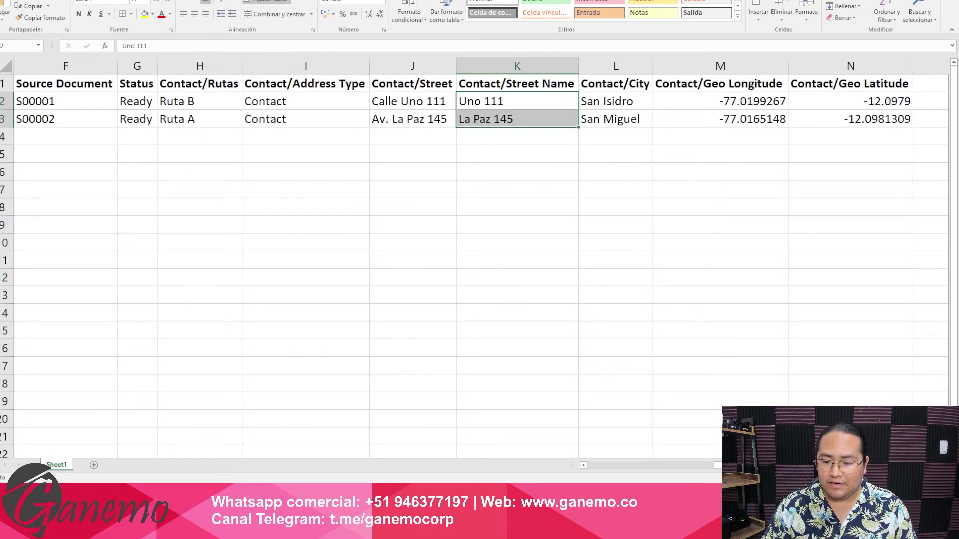
scroll(707, 134, left, 3)
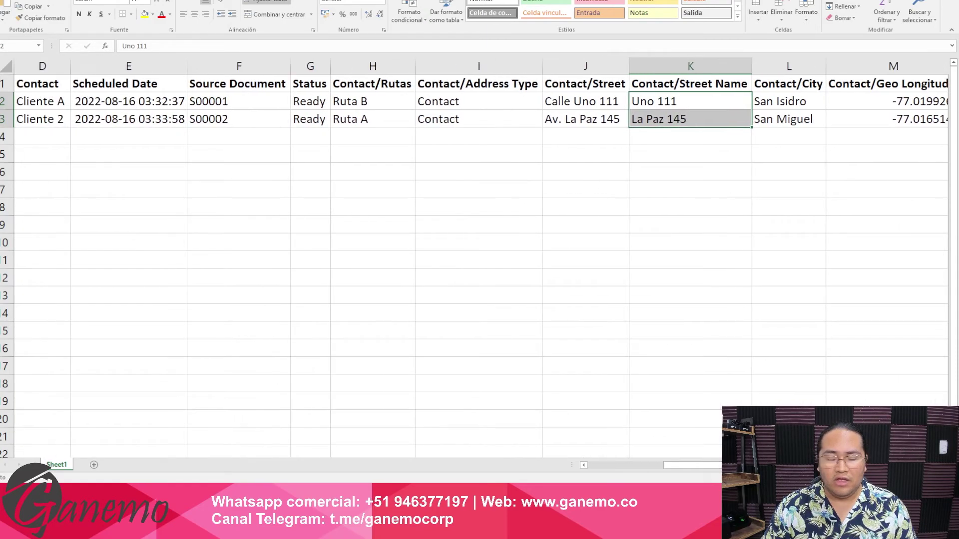
drag(696, 120, 650, 102)
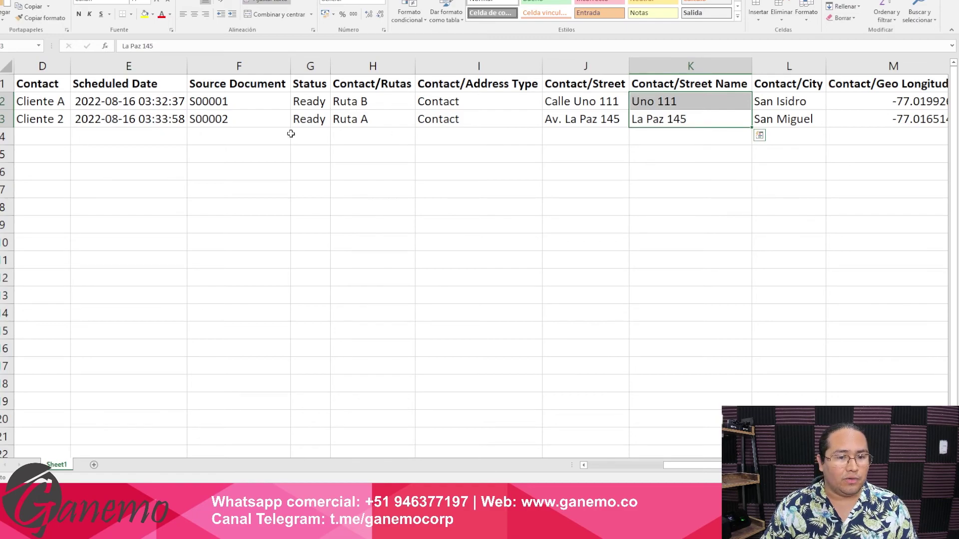
click(50, 103)
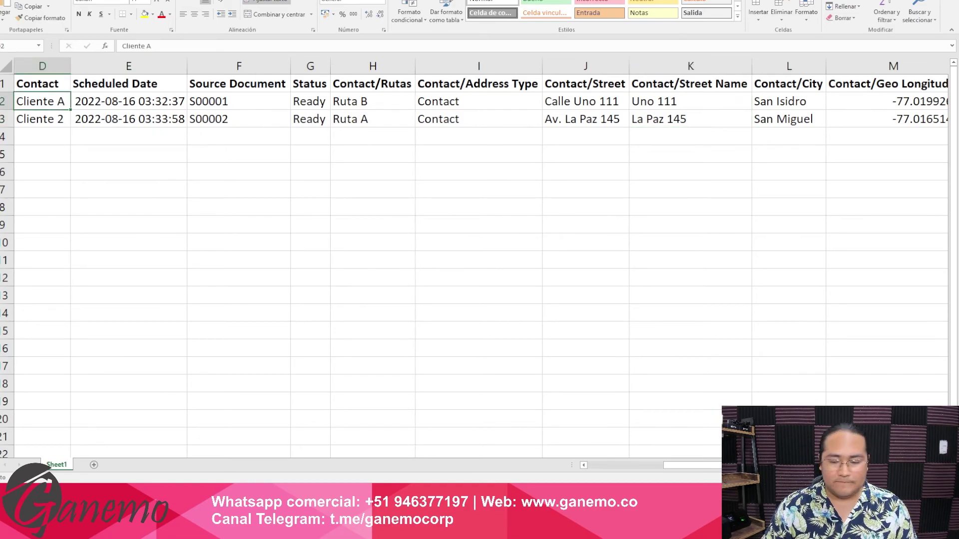
Step: Compare the Contact/Geo Longitude and Contact/Geo Latitude columns for the two orders
drag(692, 465, 741, 465)
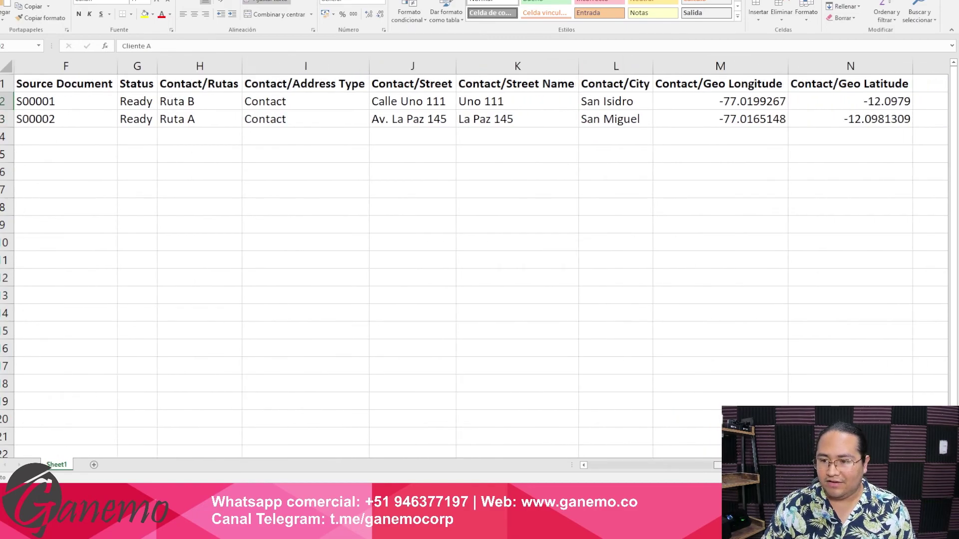
click(755, 102)
click(845, 103)
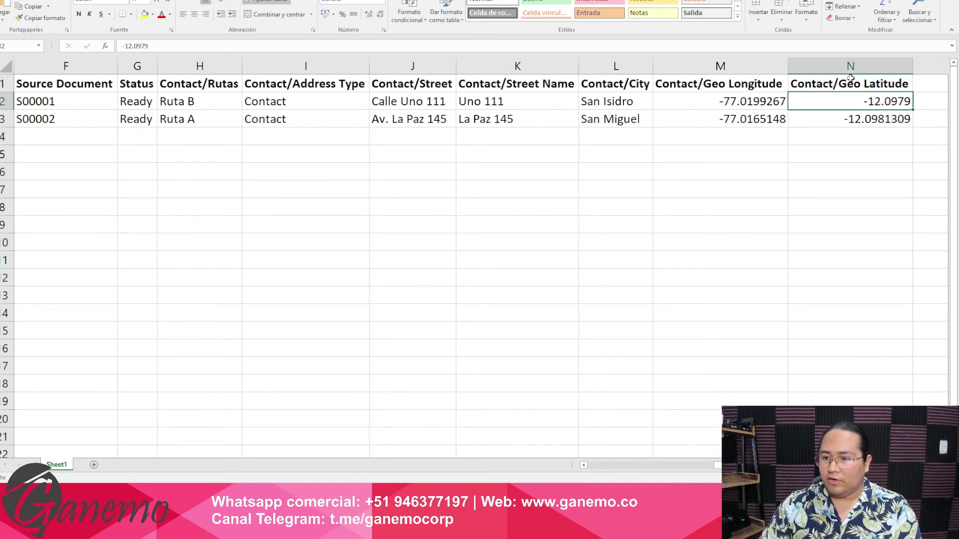
mouse_move(763, 83)
mouse_down()
mouse_move(837, 120)
mouse_move(794, 83)
mouse_move(786, 115)
mouse_up()
click(781, 84)
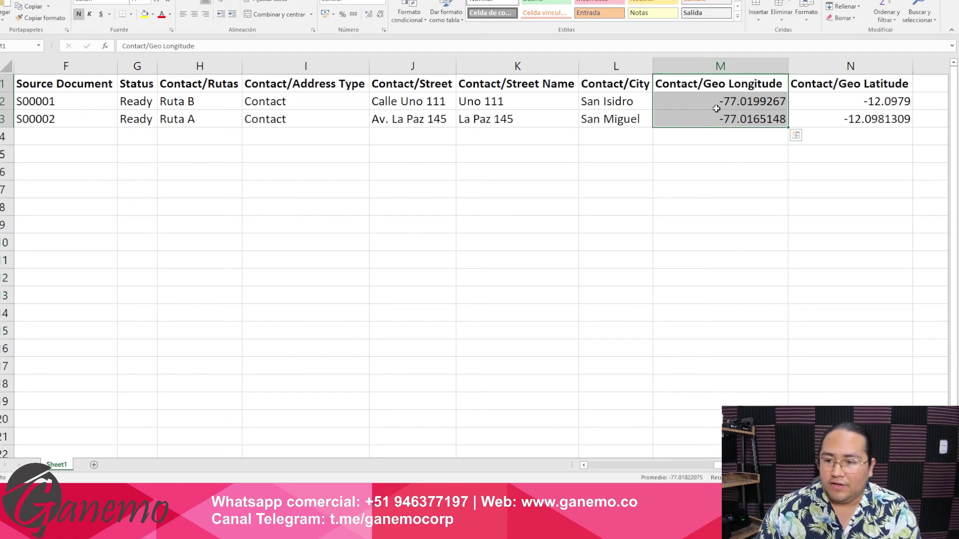
drag(714, 84, 835, 121)
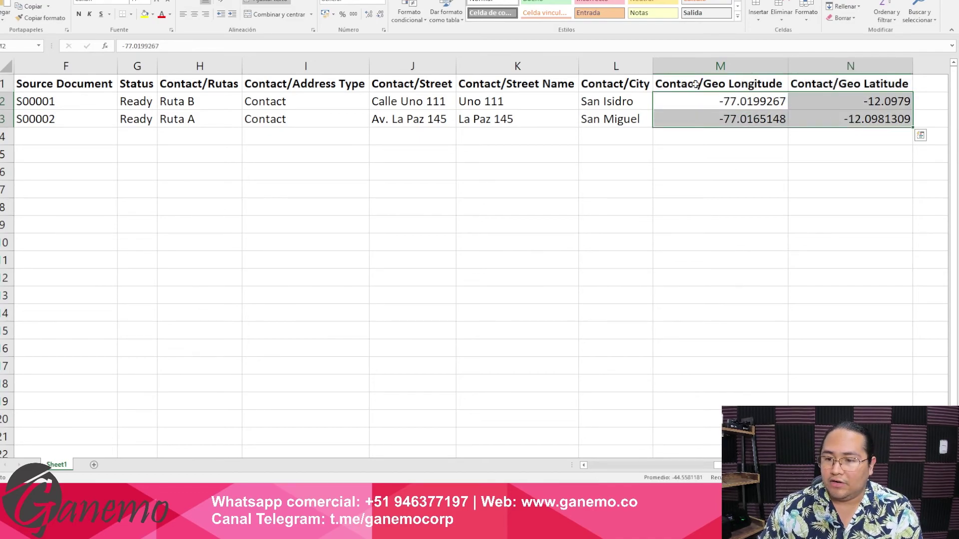
drag(762, 85, 774, 120)
Step: Close the workbook without saving, then look through the available export fields and close the Export Data dialog
key(alt+F4)
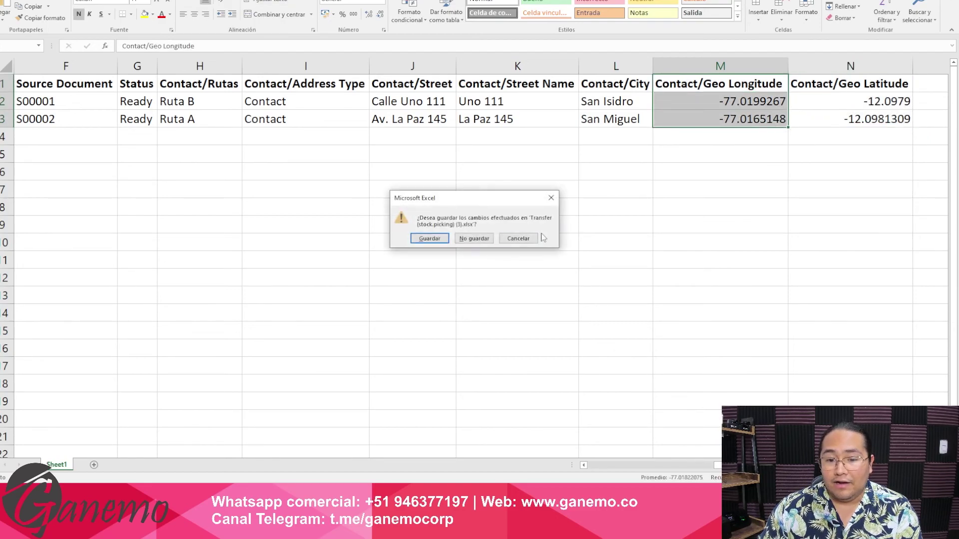
click(475, 240)
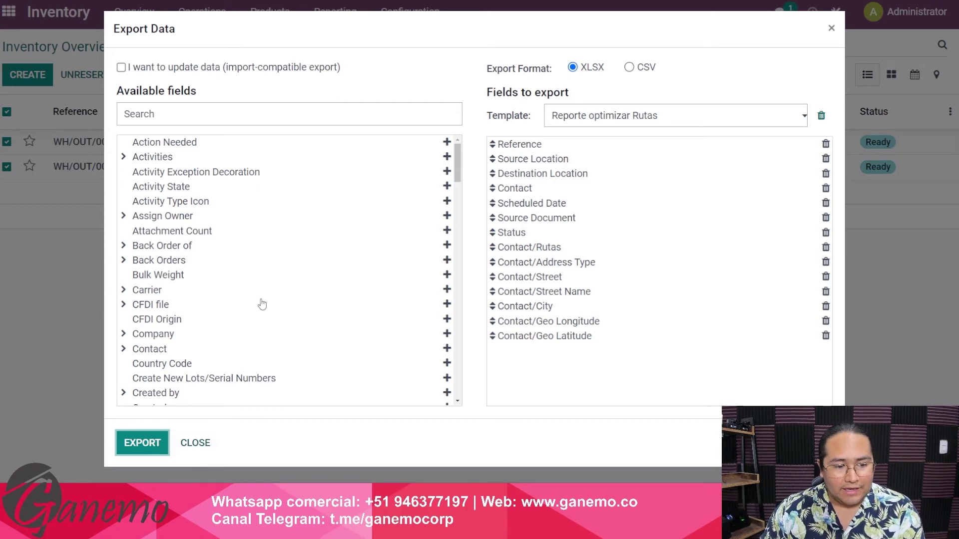
scroll(261, 304, down, 20)
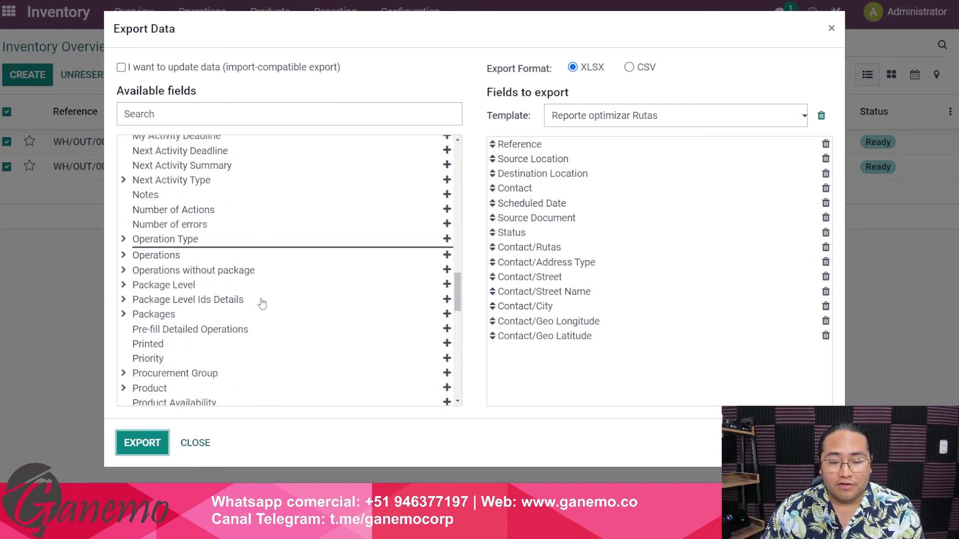
scroll(261, 304, down, 4)
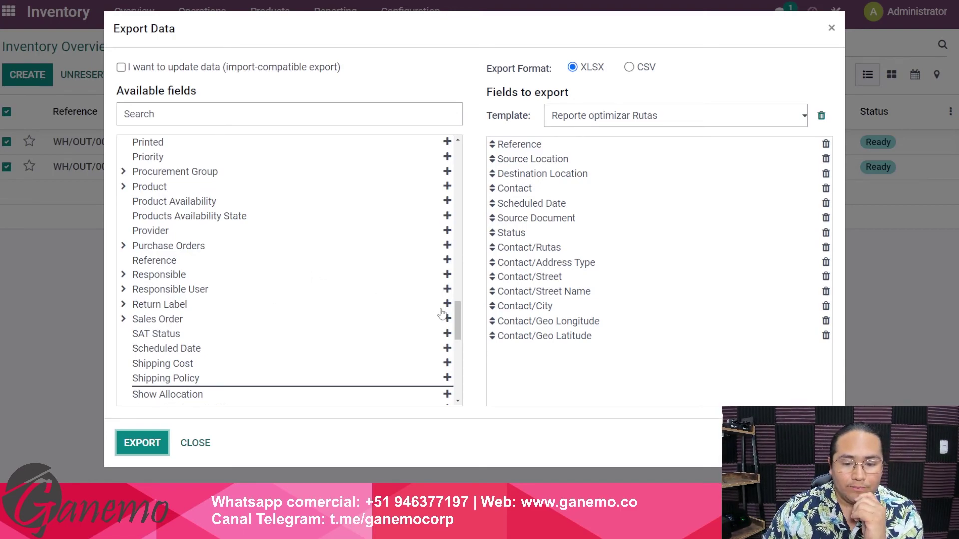
drag(456, 316, 492, 144)
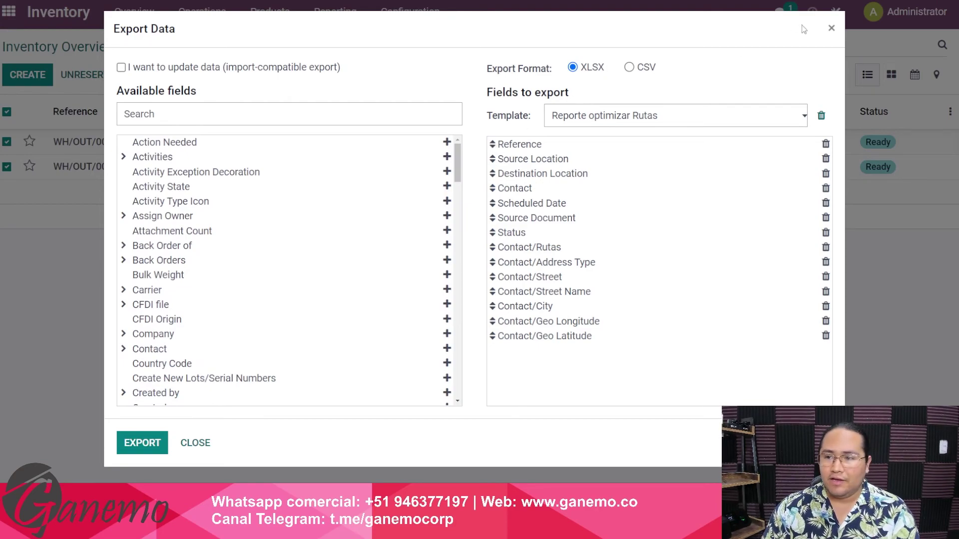
click(830, 28)
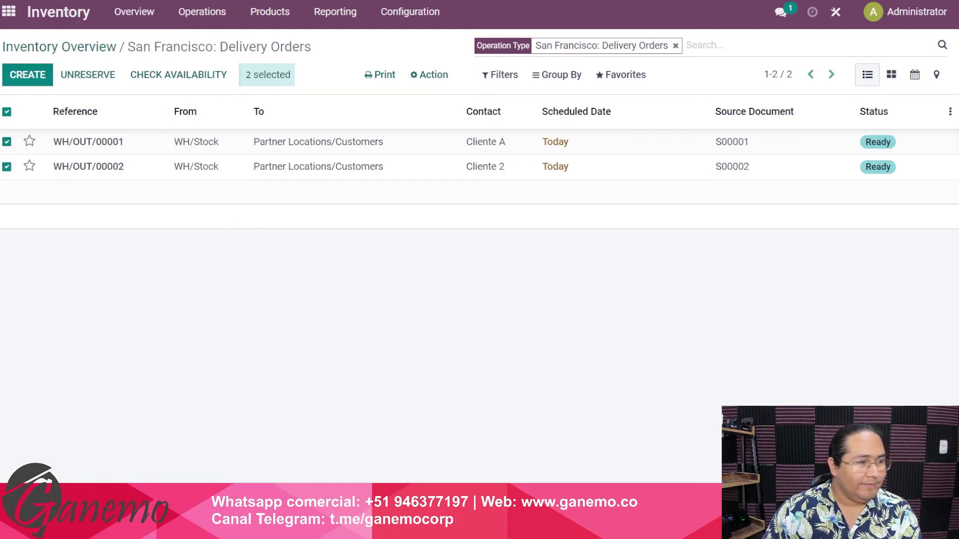
Step: Open the SmartMonkey site from the Google results for route optimization software and review its pricing plans and feature table
key(ctrl+Tab)
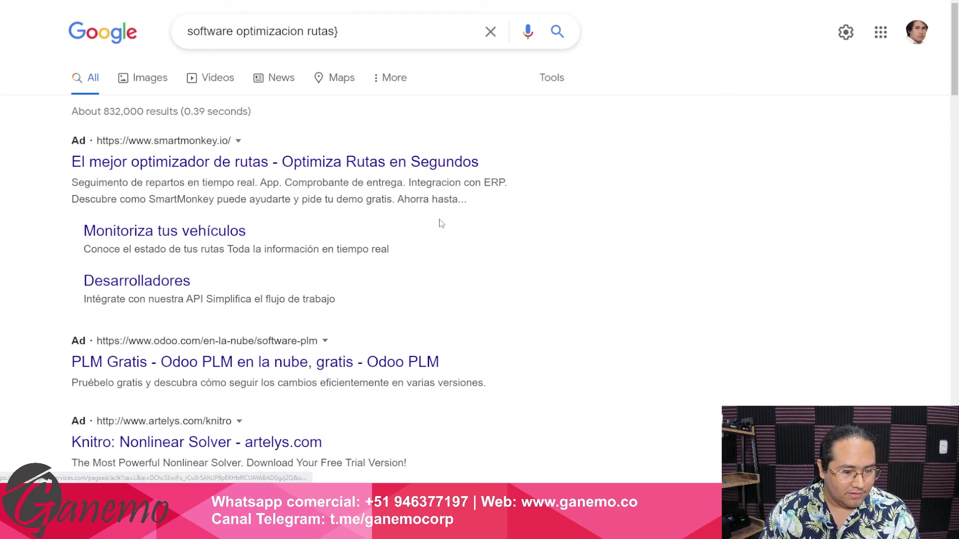
click(183, 148)
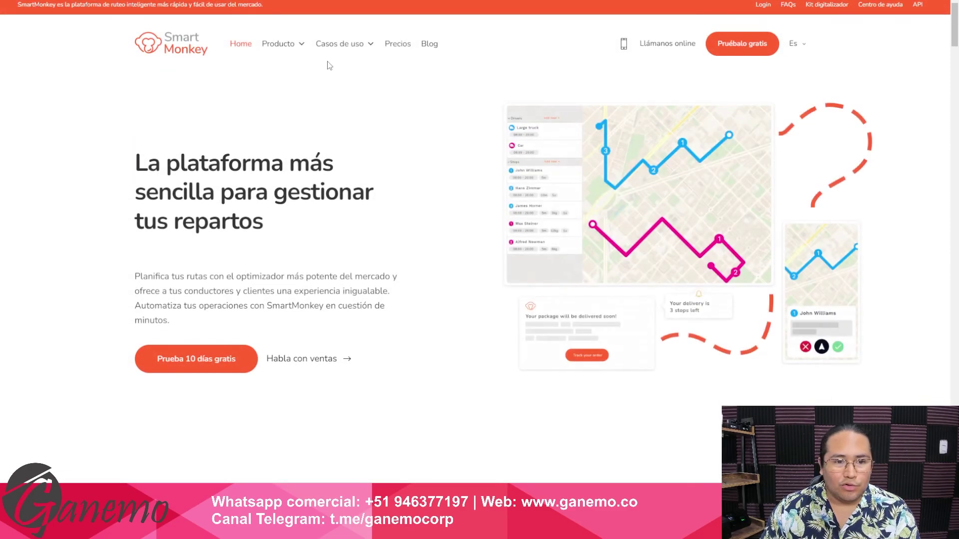
click(391, 46)
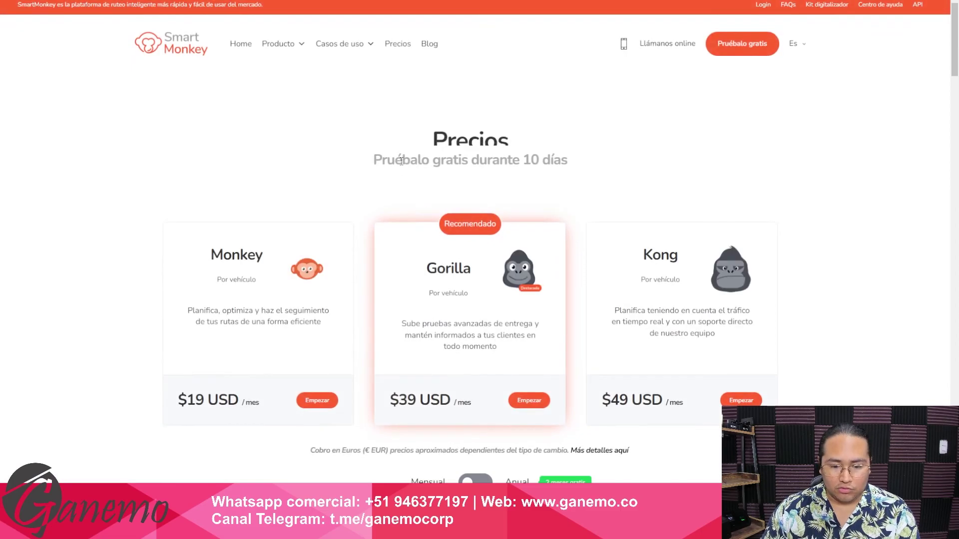
scroll(403, 166, down, 1)
scroll(402, 165, down, 1)
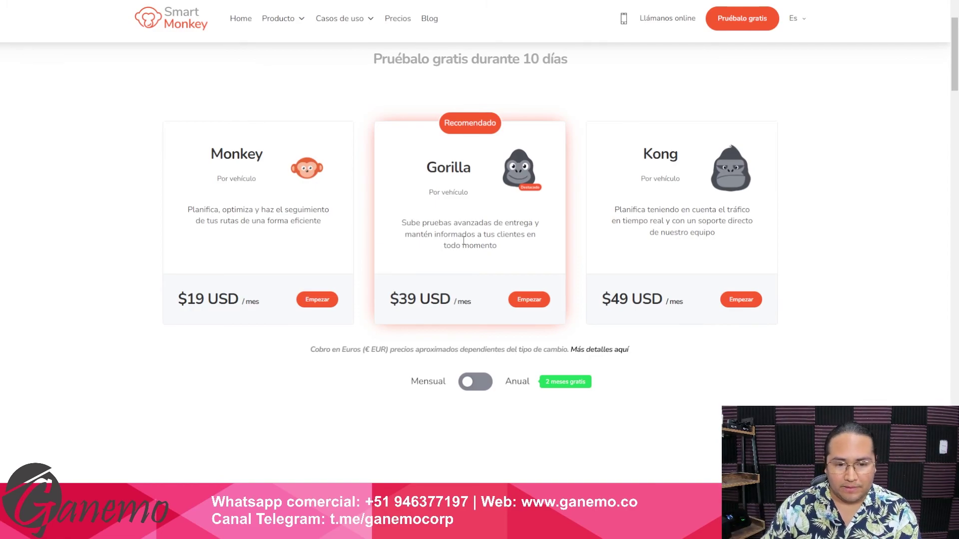
scroll(560, 349, down, 10)
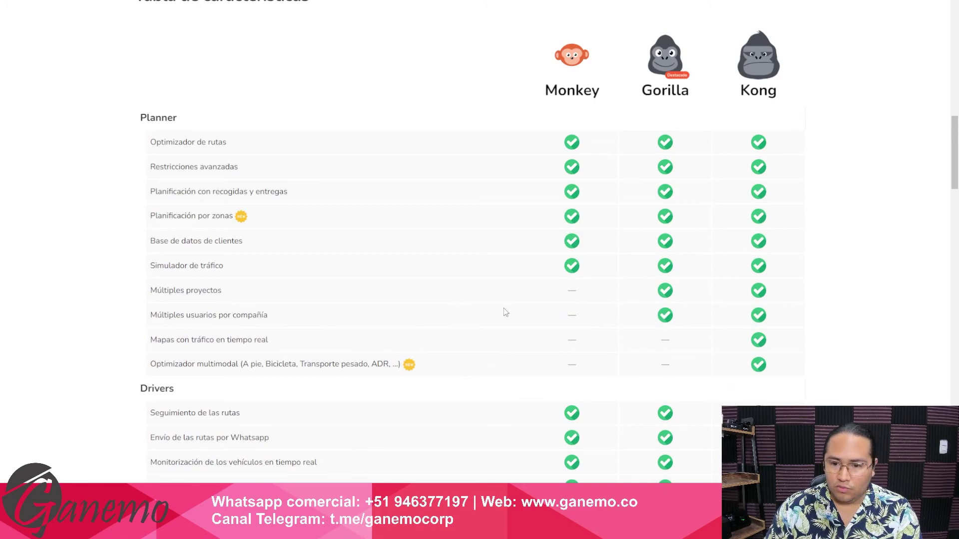
Step: Open the Precios page of the SmartMonkey site again and read the description of the recommended Gorilla plan
scroll(436, 300, up, 15)
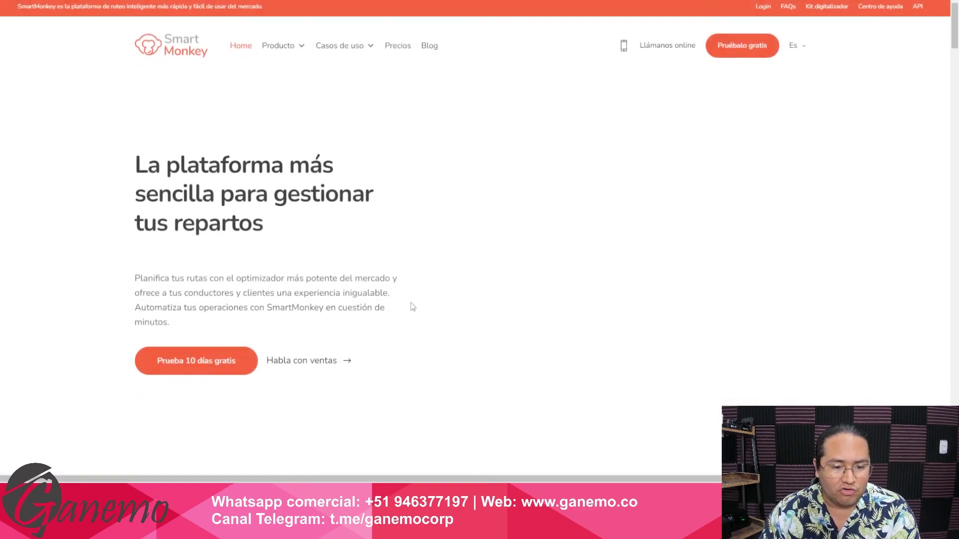
click(391, 47)
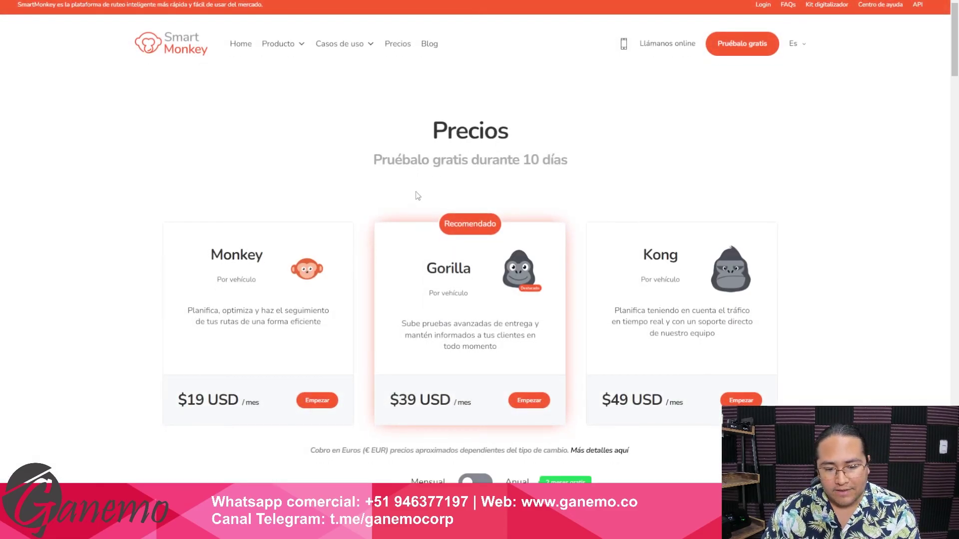
drag(418, 196, 551, 388)
click(421, 318)
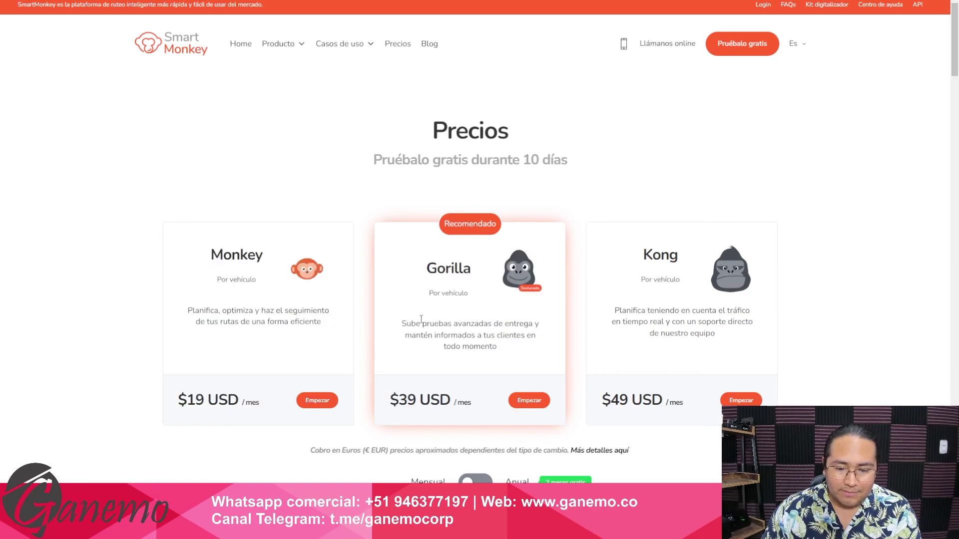
triple_click(415, 320)
click(474, 349)
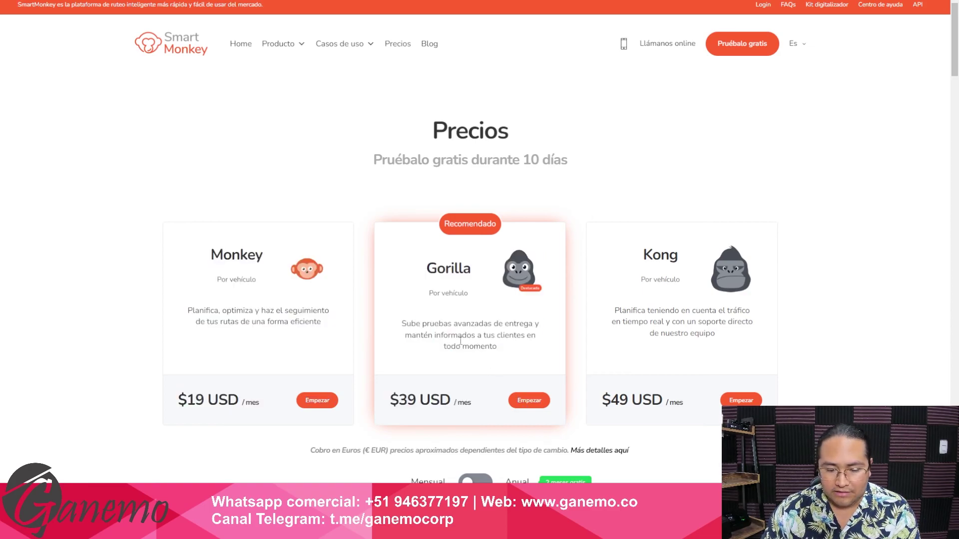
Step: Examine the per-vehicle monthly pricing and descriptions of the Monkey, Gorilla and Kong plans
scroll(449, 334, down, 1)
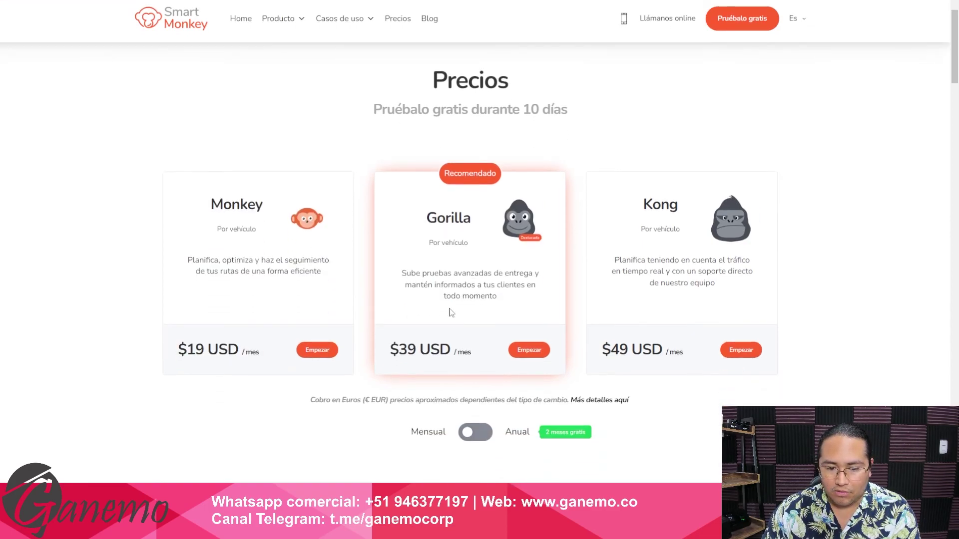
scroll(430, 271, down, 1)
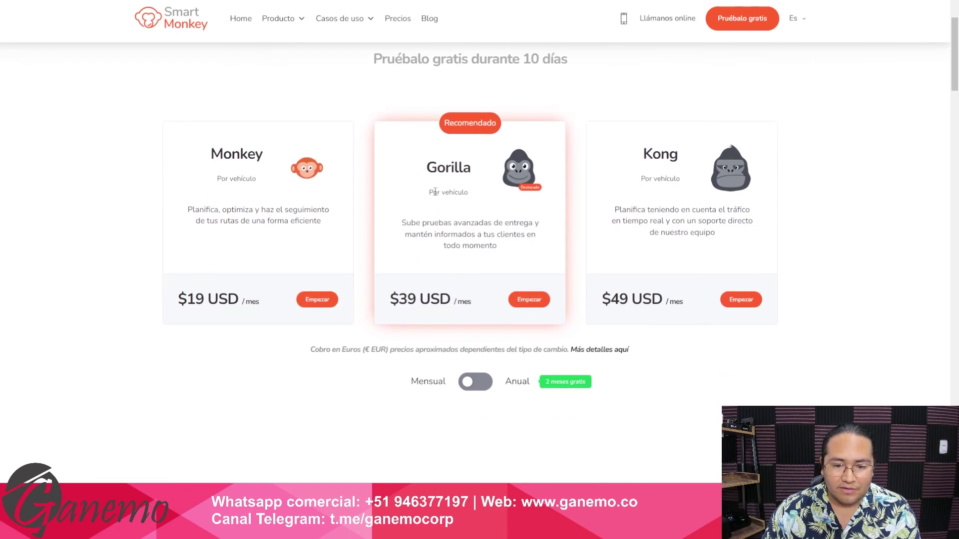
drag(432, 192, 464, 245)
click(461, 181)
click(483, 250)
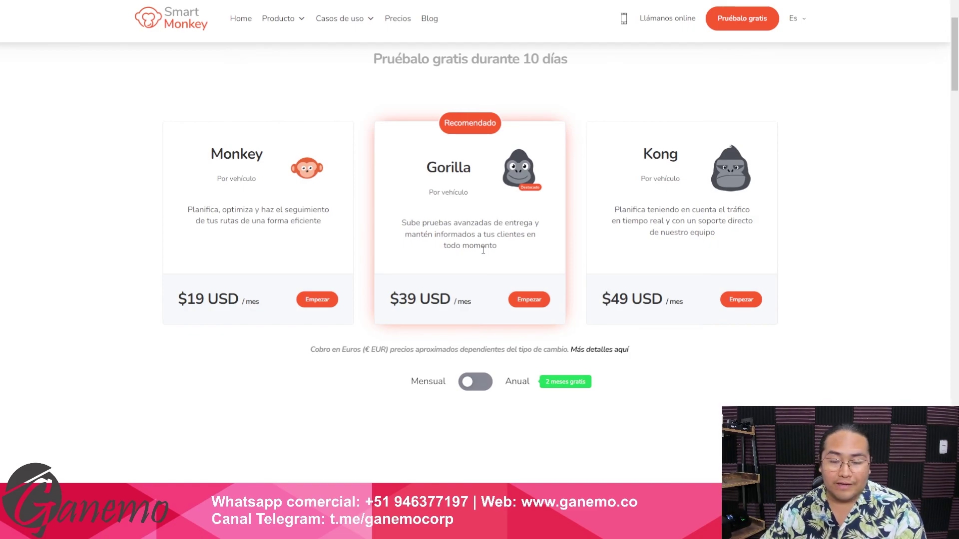
scroll(223, 184, up, 2)
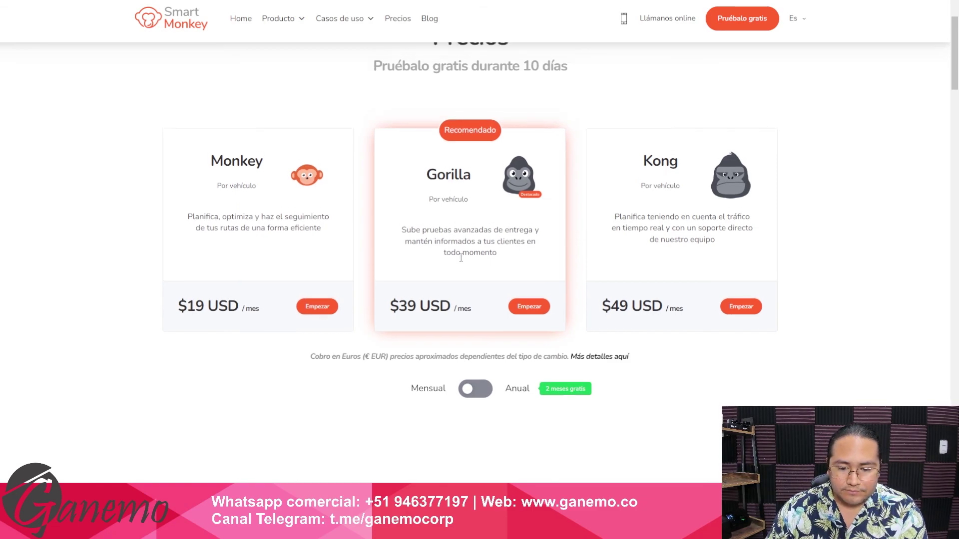
scroll(223, 184, down, 3)
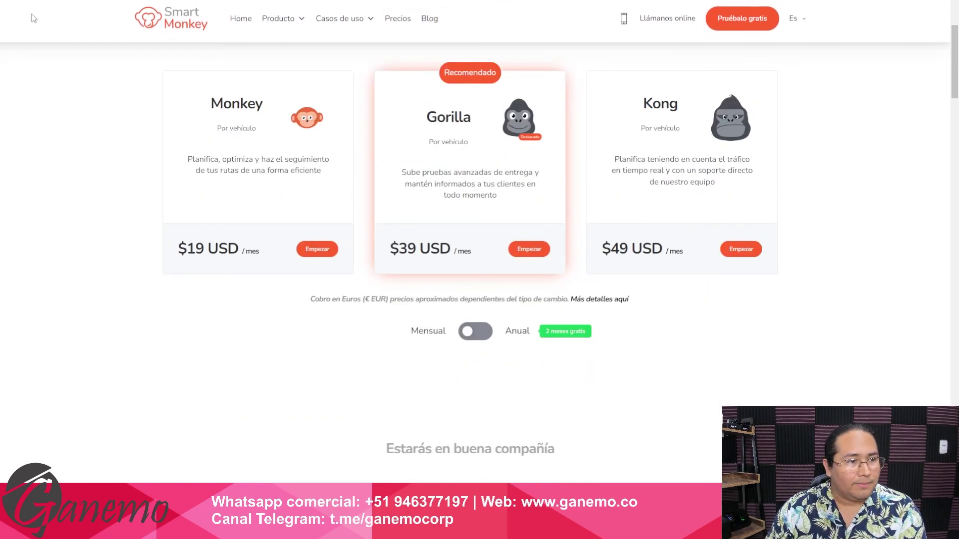